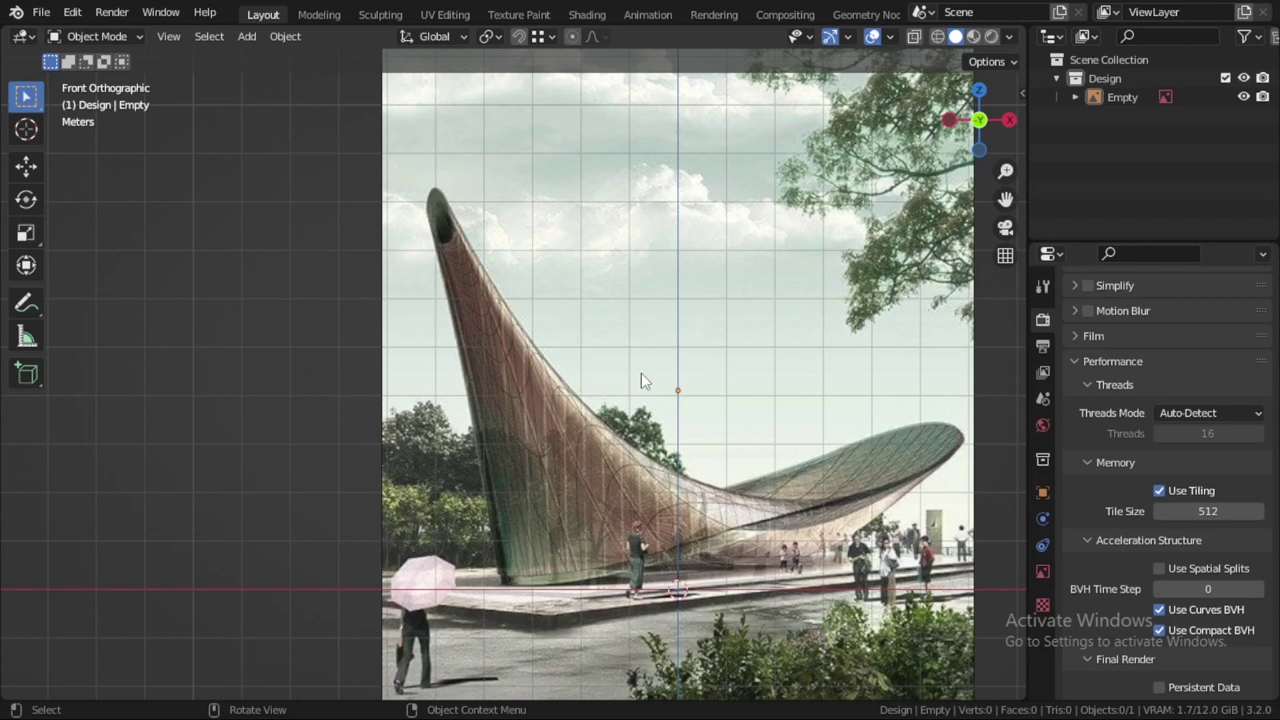
# Step: Select and inspect the reference photo empty, then bring up the Add > Mesh list from top view
pyautogui.click(665, 541)
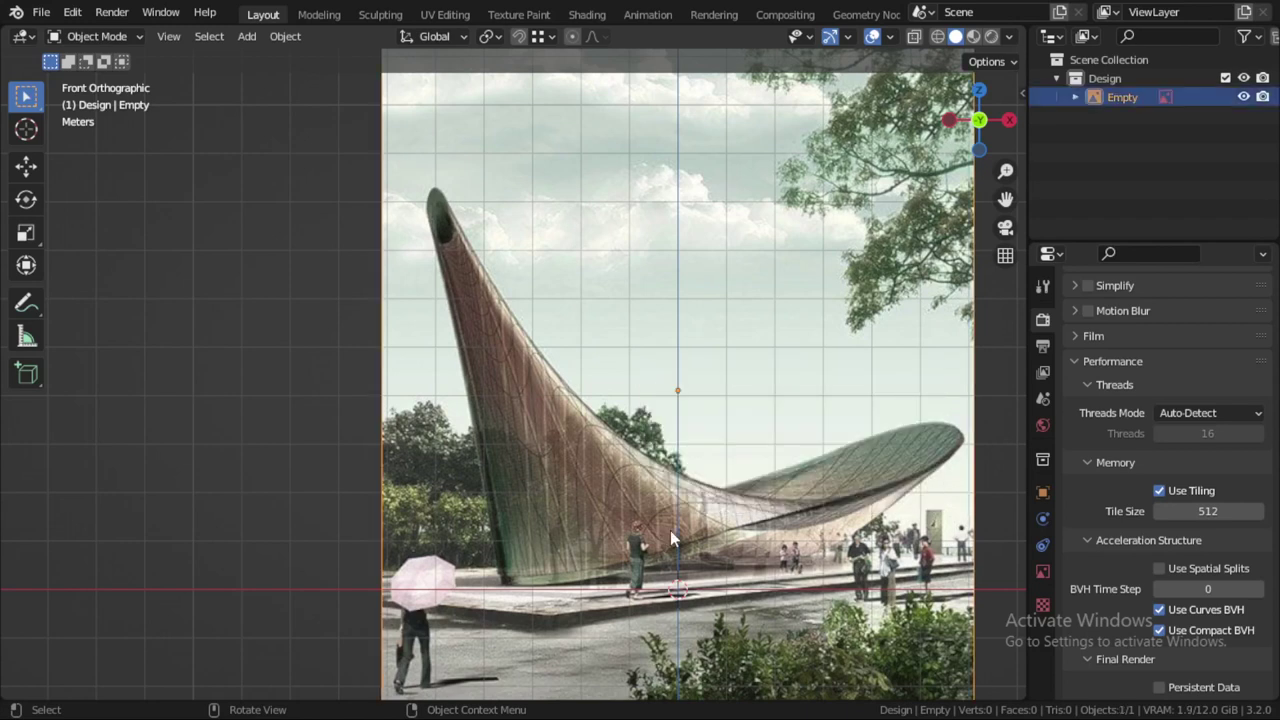
pyautogui.moveTo(670, 530)
pyautogui.mouseDown(button='middle')
pyautogui.moveTo(700, 413)
pyautogui.moveTo(647, 465)
pyautogui.mouseUp(button='middle')
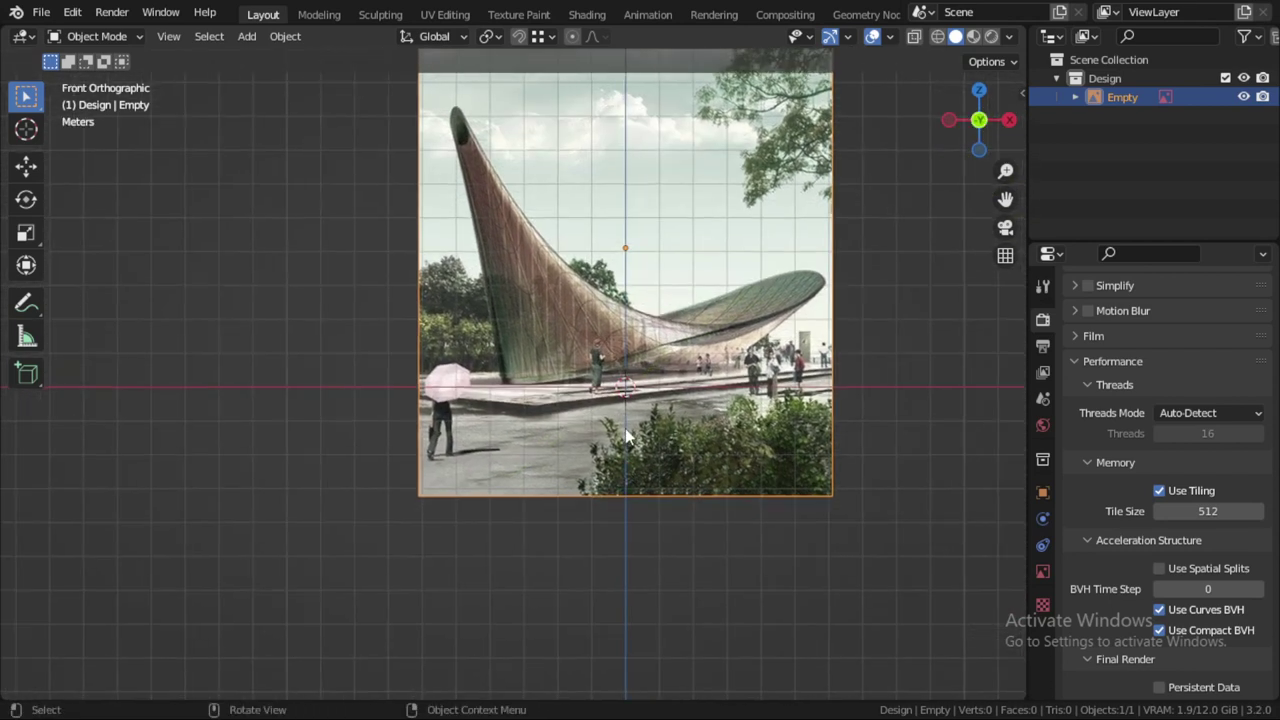
pyautogui.scroll(2, 690, 380)
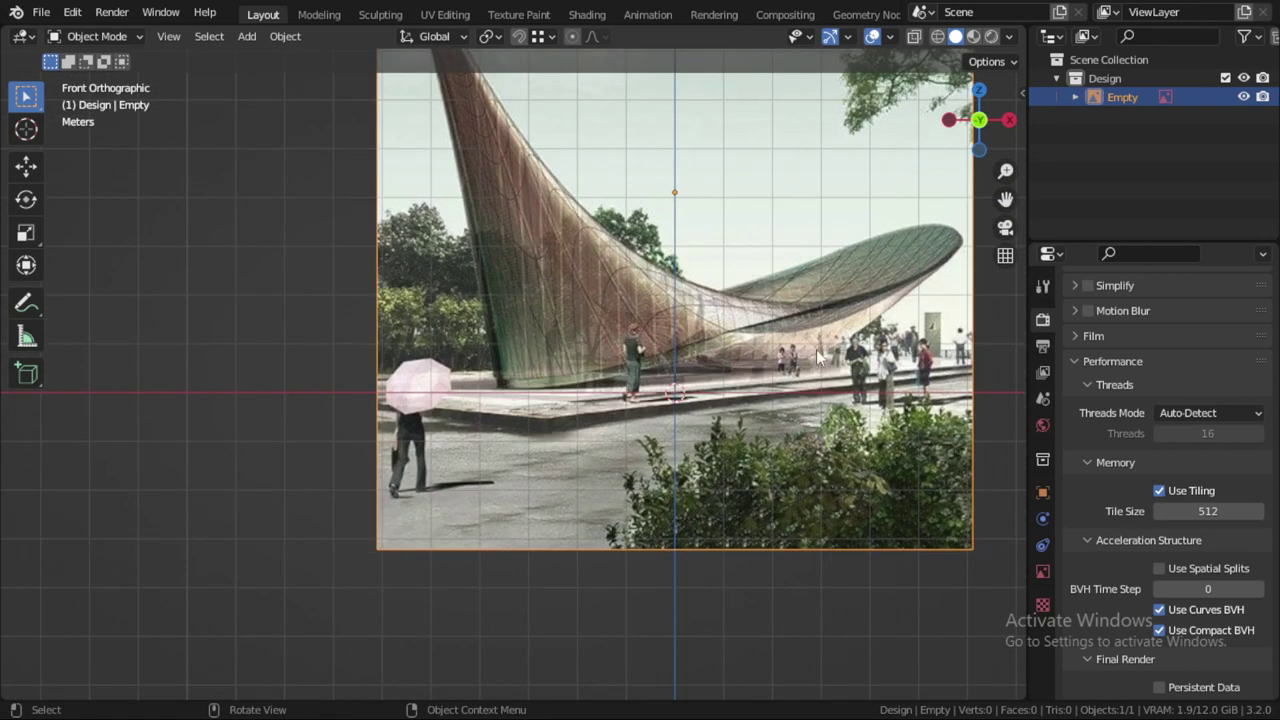
pyautogui.moveTo(709, 390)
pyautogui.keyDown('shift'); pyautogui.mouseDown(button='middle')
pyautogui.moveTo(618, 383)
pyautogui.moveTo(642, 437)
pyautogui.mouseUp(button='middle'); pyautogui.keyUp('shift')
pyautogui.scroll(-2, 612, 456)
pyautogui.scroll(-1, 612, 456)
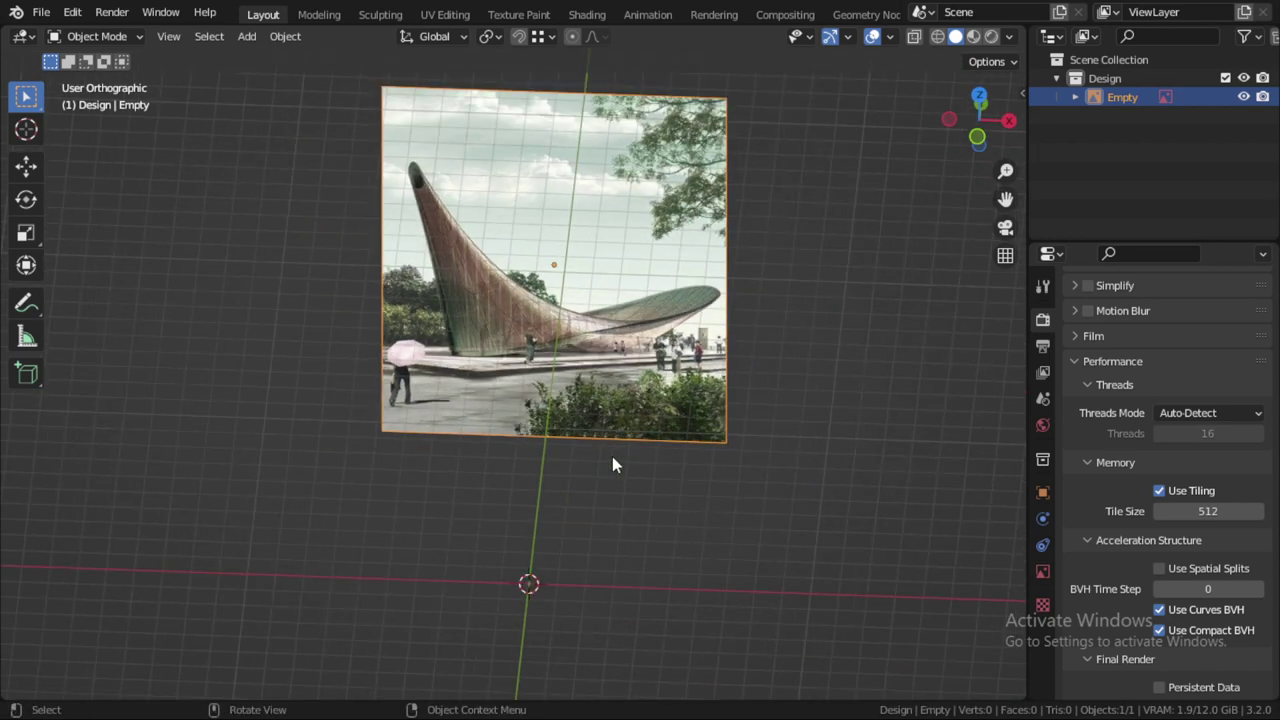
pyautogui.press('KP_7')
pyautogui.hotkey('shift', 'a')
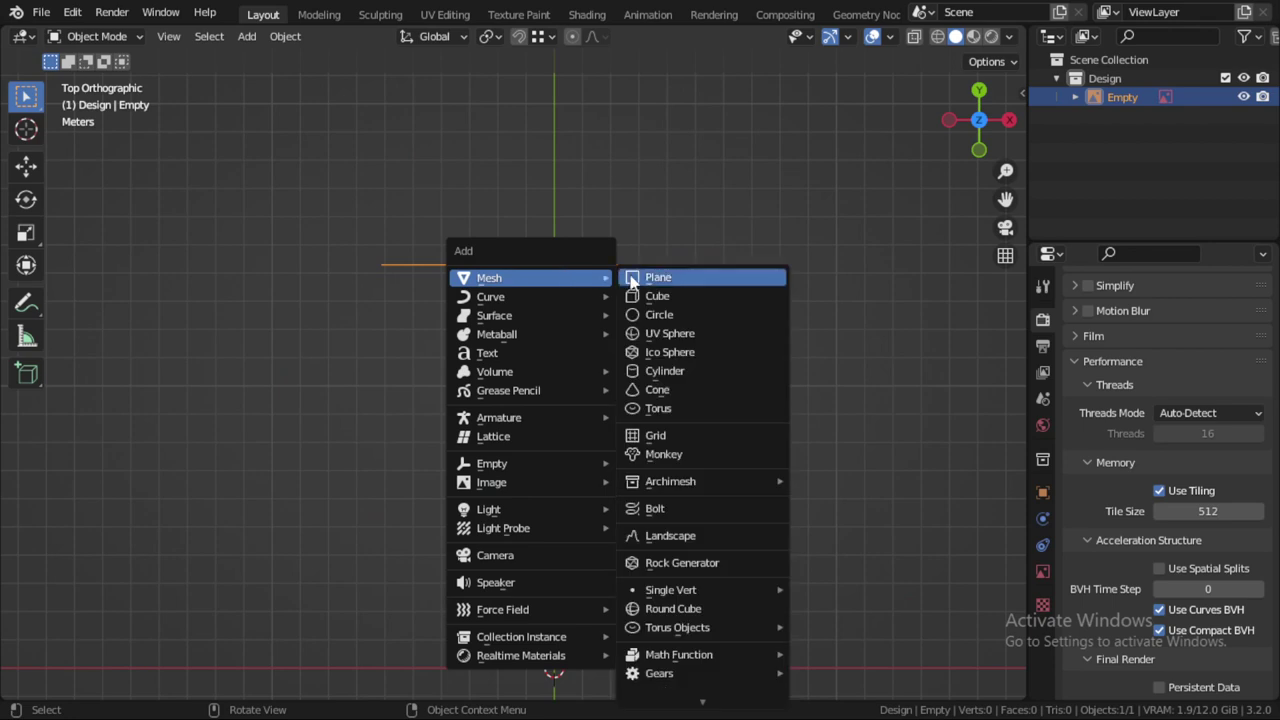
# Step: Add a Mesh Circle with 16 vertices and a 500 cm radius at the origin
pyautogui.click(662, 315)
pyautogui.scroll(1, 557, 492)
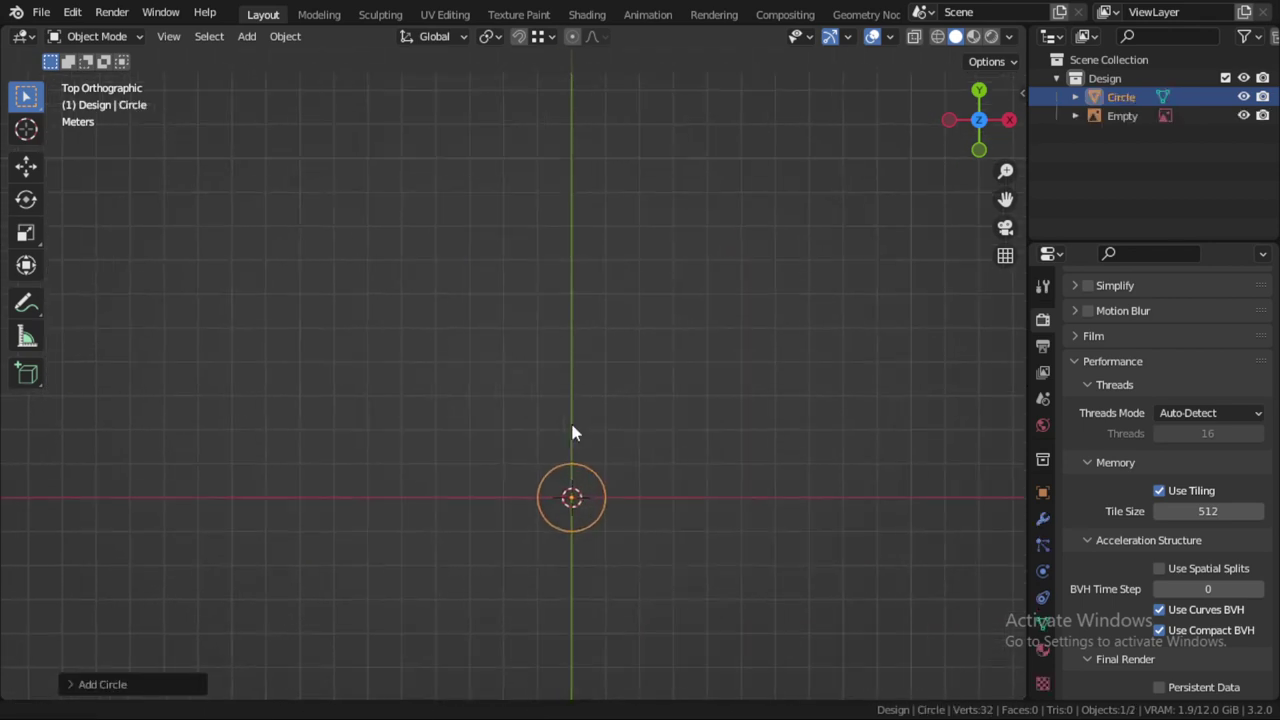
pyautogui.scroll(3, 570, 419)
pyautogui.click(86, 684)
pyautogui.click(227, 481)
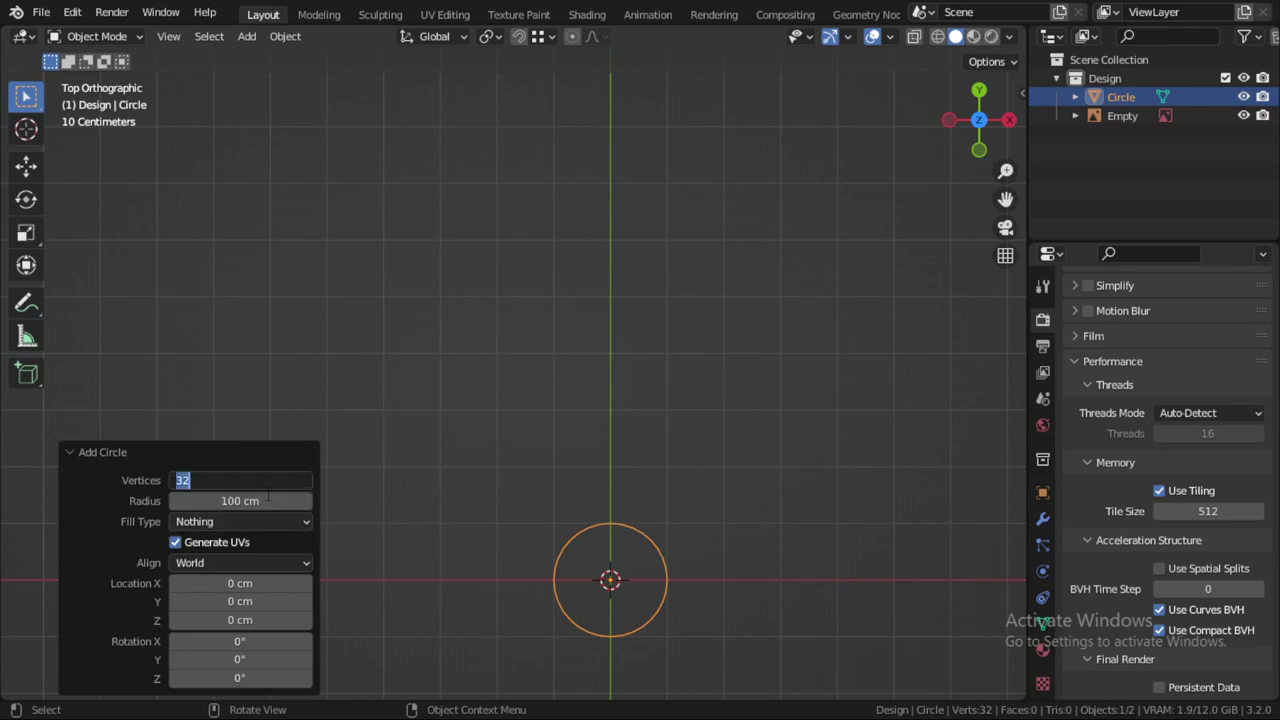
pyautogui.write('16')
pyautogui.press('Tab')
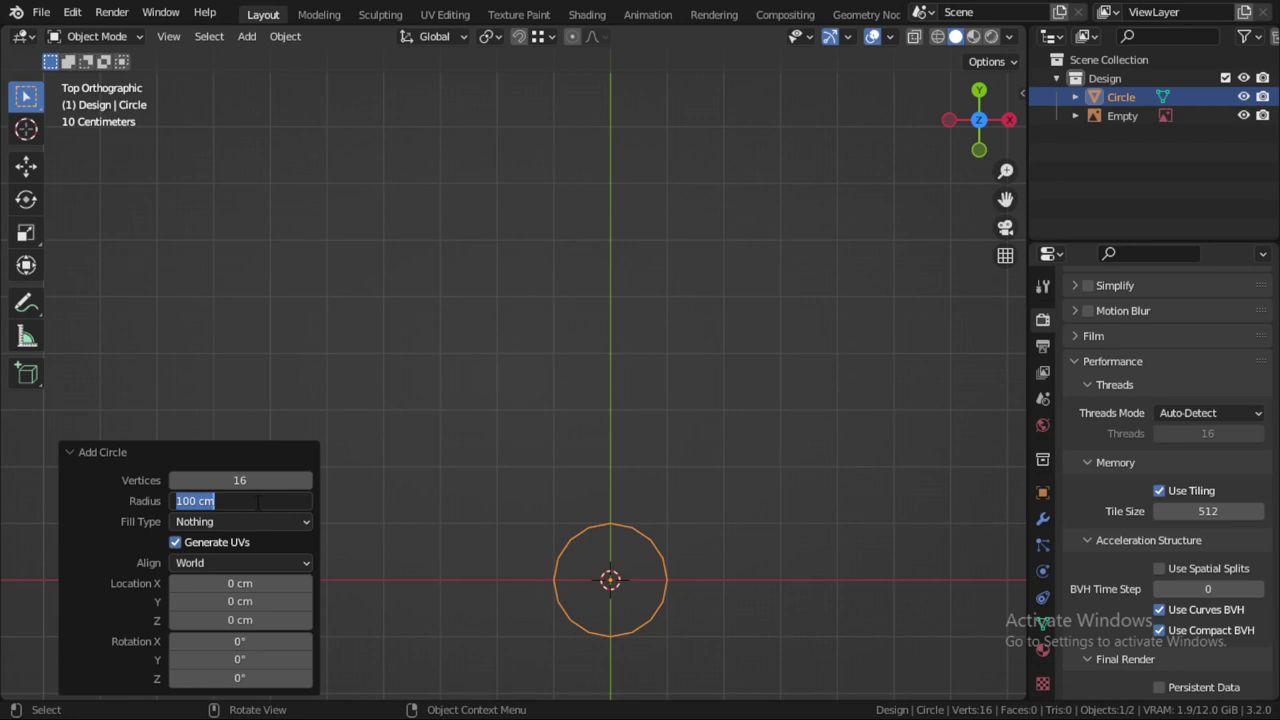
pyautogui.write('500')
pyautogui.press('Return')
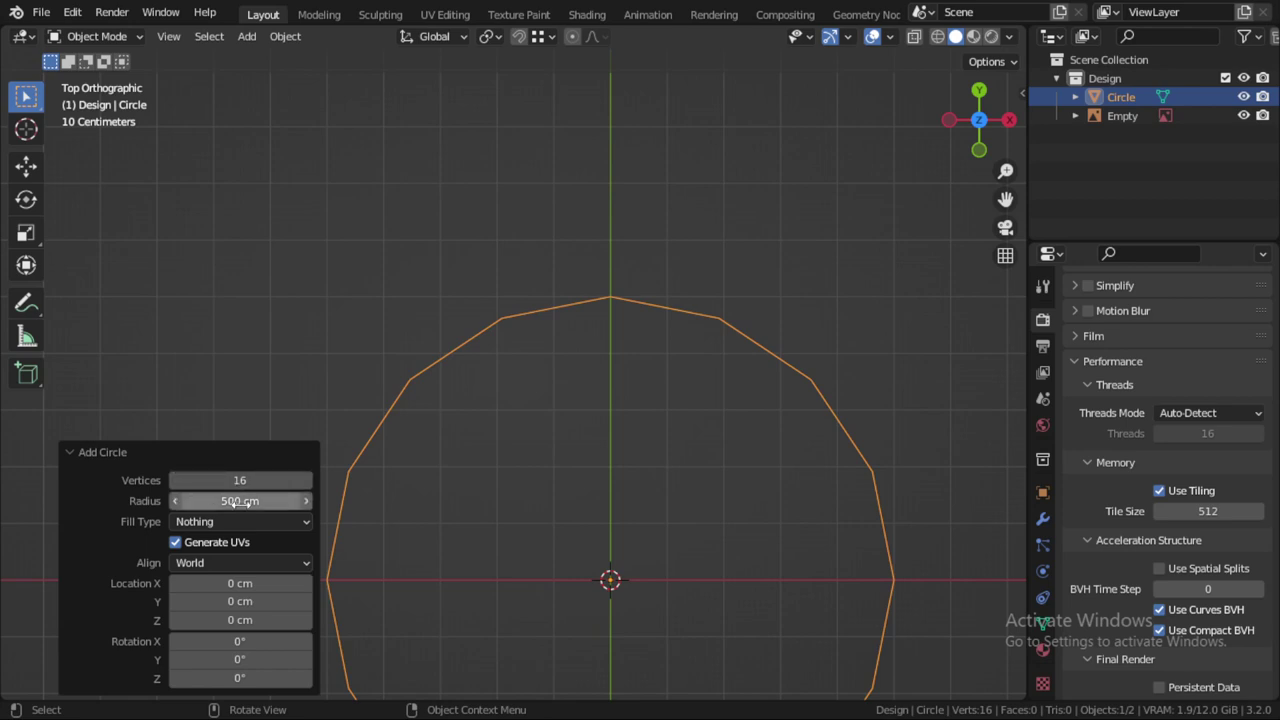
pyautogui.scroll(-7, 367, 453)
pyautogui.scroll(3, 510, 445)
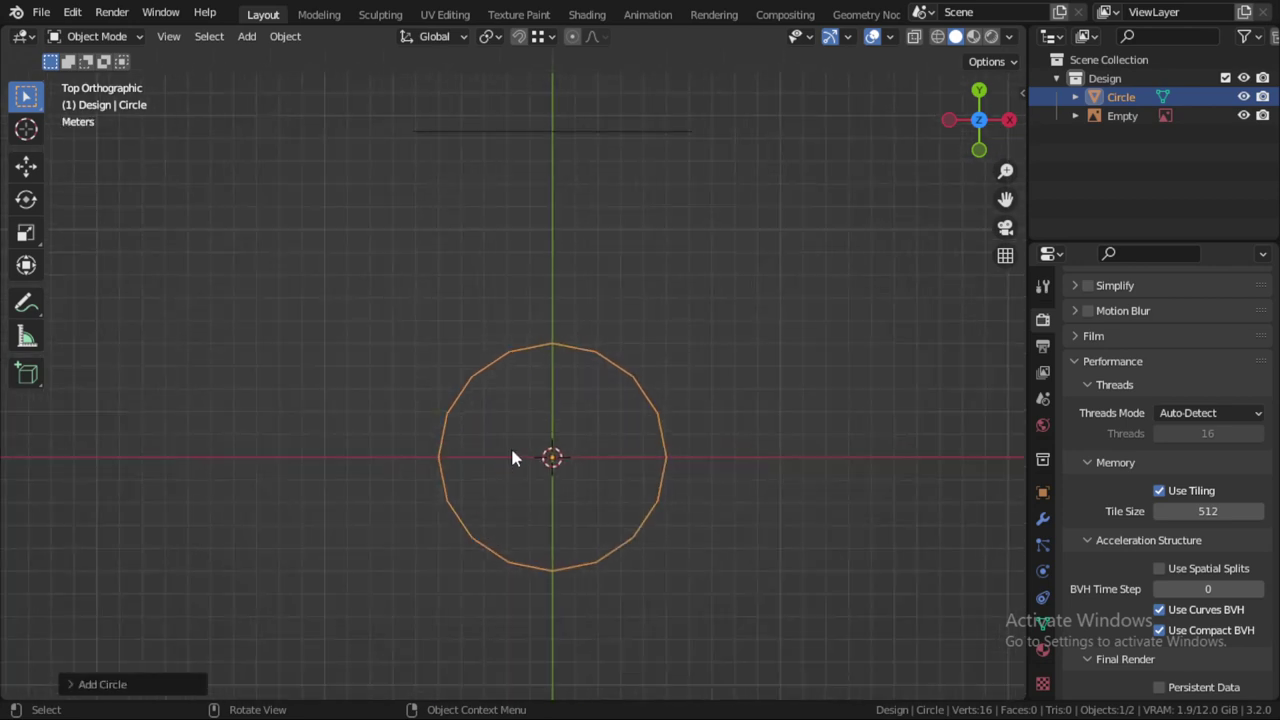
pyautogui.press('Tab')
# Step: Grow a selection from the circle's rightmost vertex and drag that right half outward along X
pyautogui.click(680, 464)
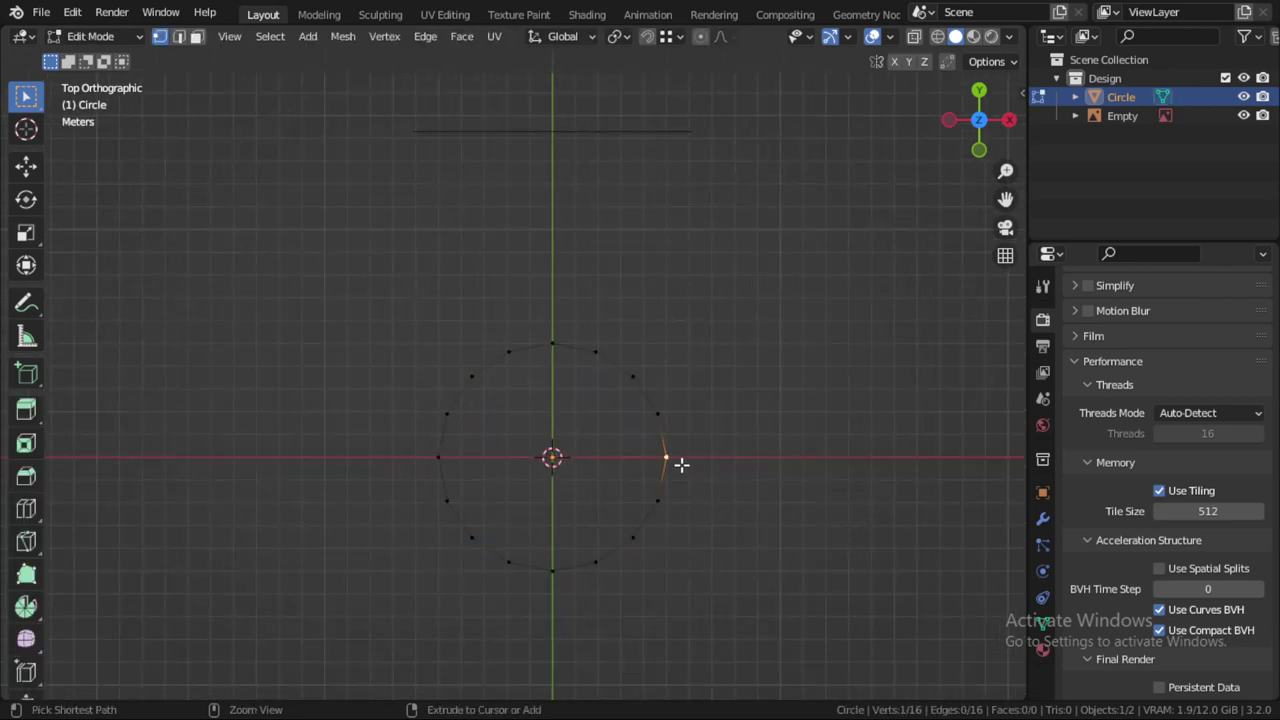
pyautogui.press('ctrl+KP_Add')
pyautogui.press('ctrl+KP_Add')
pyautogui.press('ctrl+KP_Add')
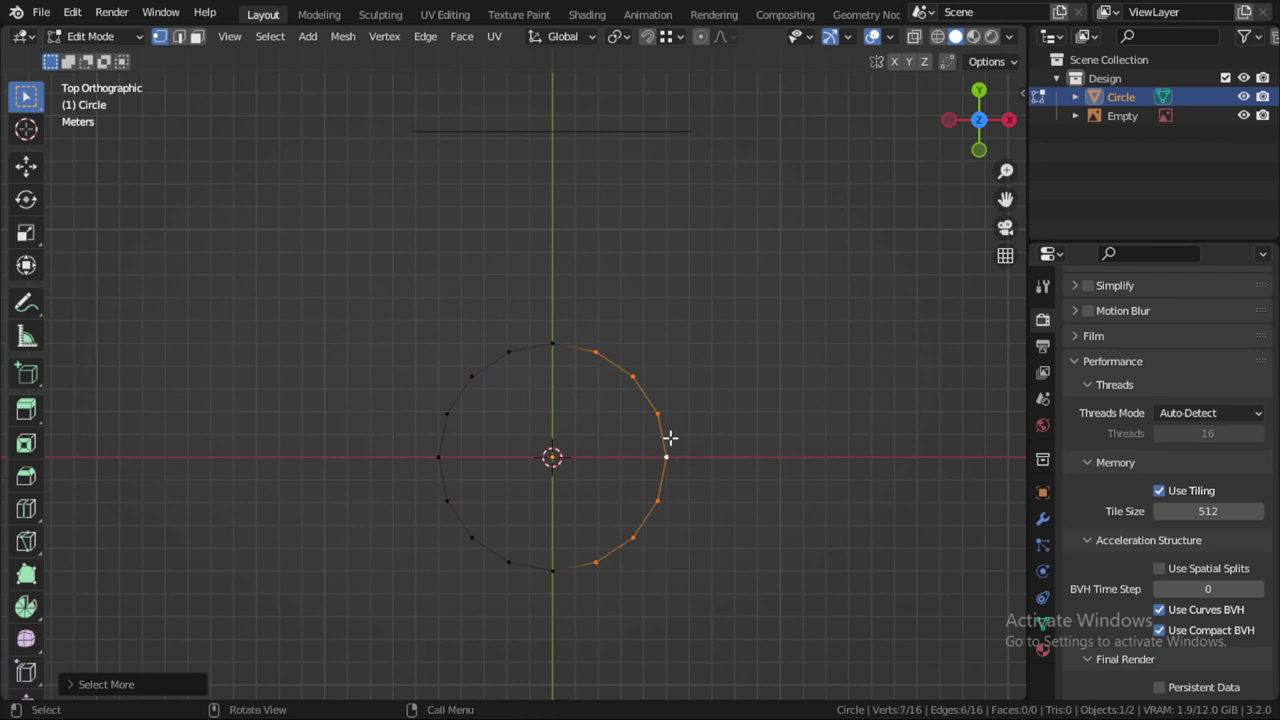
pyautogui.press('g')
pyautogui.press('x')
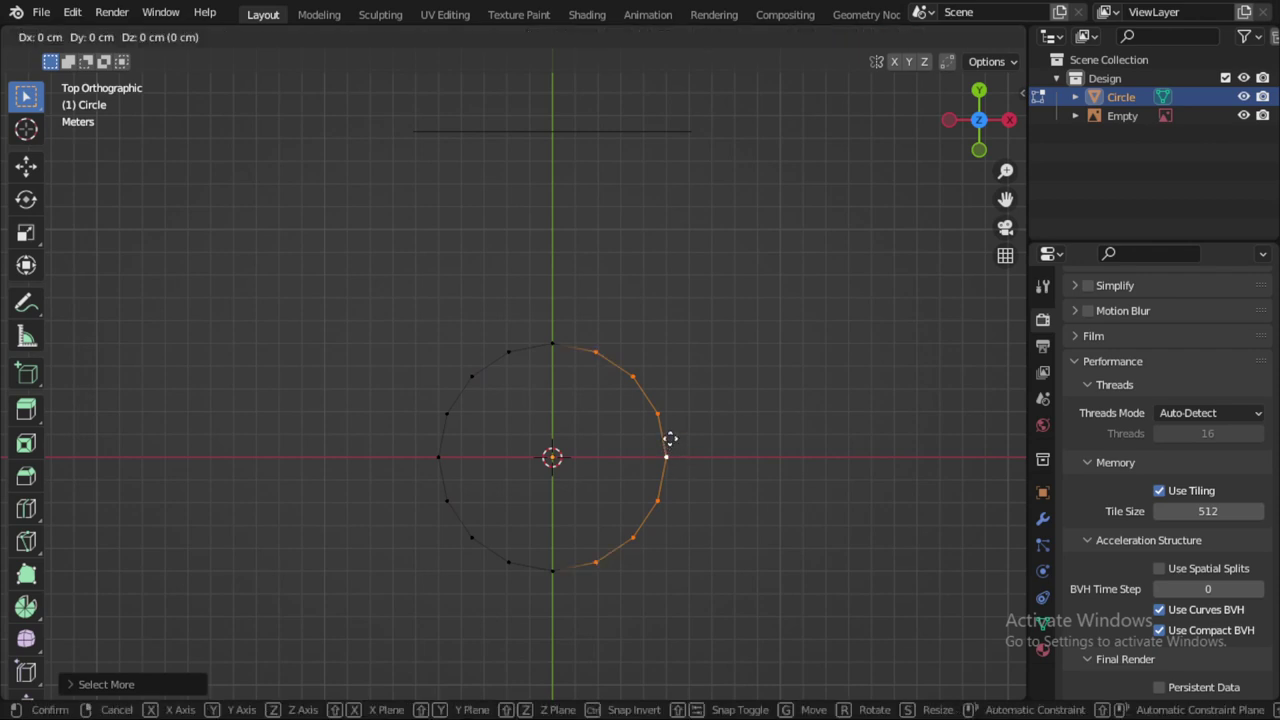
pyautogui.click(932, 426)
pyautogui.scroll(-3, 742, 426)
pyautogui.press('KP_1')
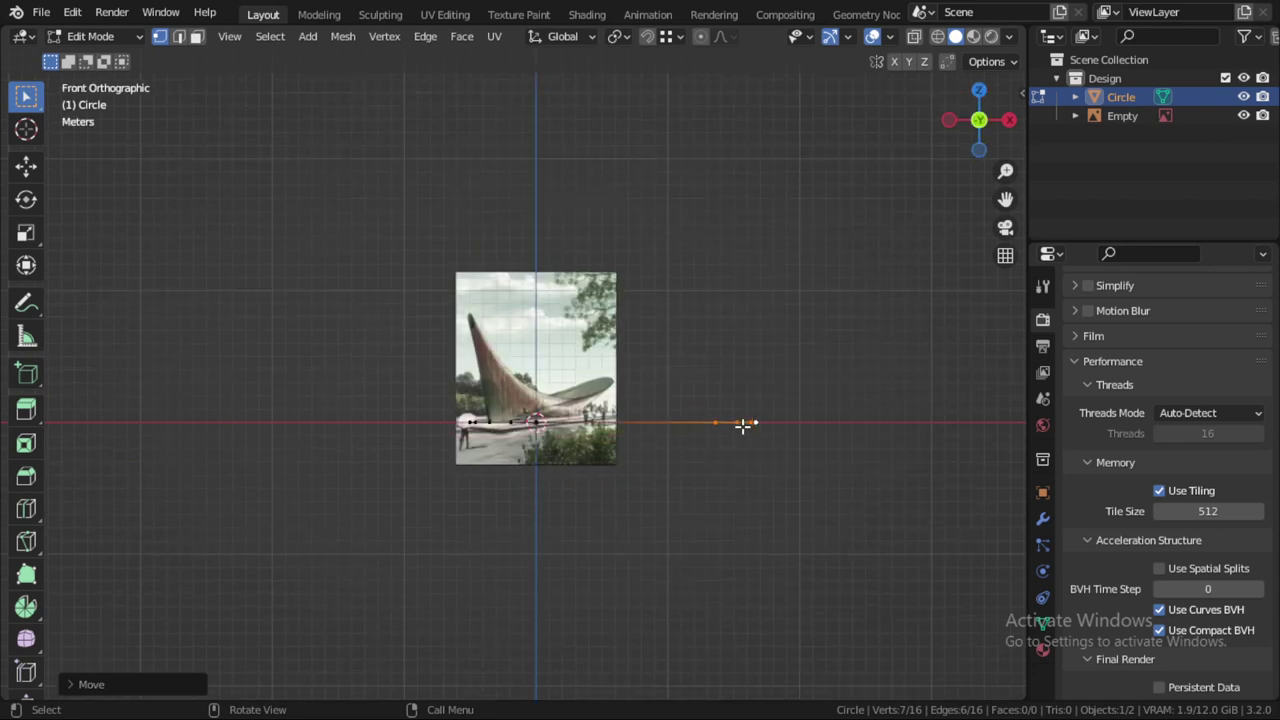
pyautogui.scroll(3, 712, 428)
pyautogui.press('KP_7')
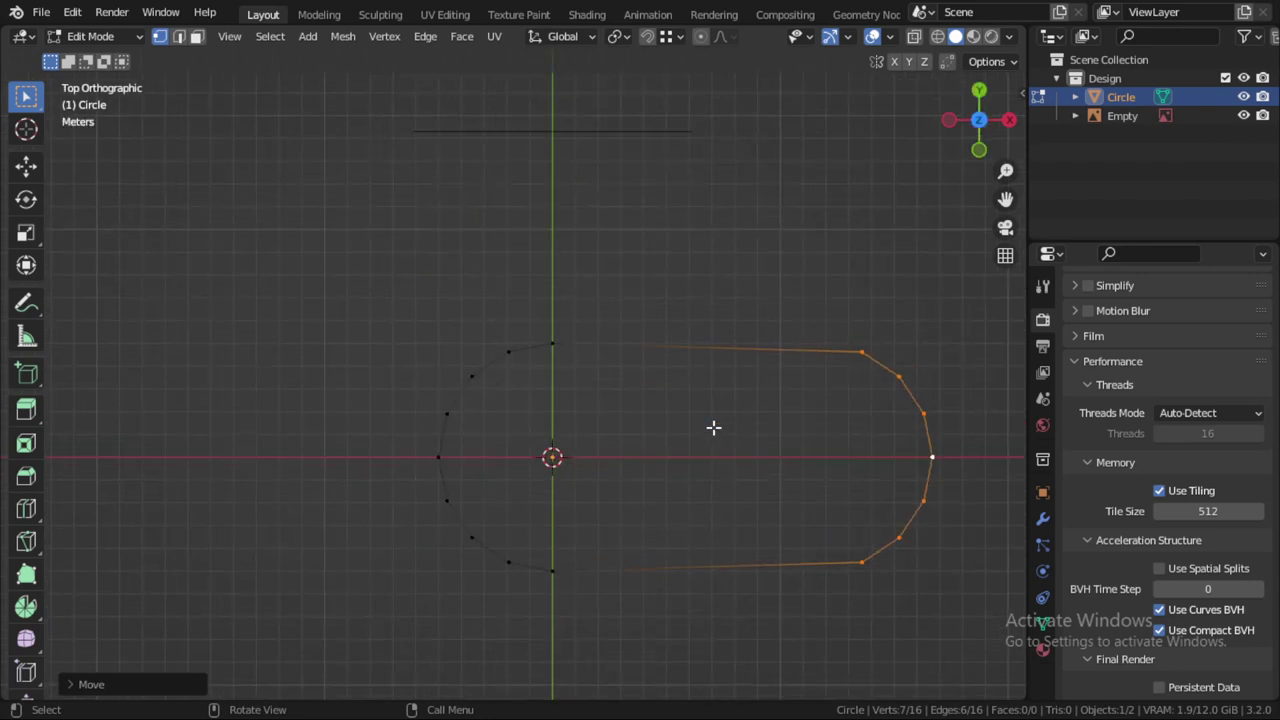
pyautogui.scroll(-2, 711, 426)
pyautogui.keyDown('shift'); pyautogui.moveTo(737, 417); pyautogui.dragTo(580, 406, button='middle'); pyautogui.keyUp('shift')
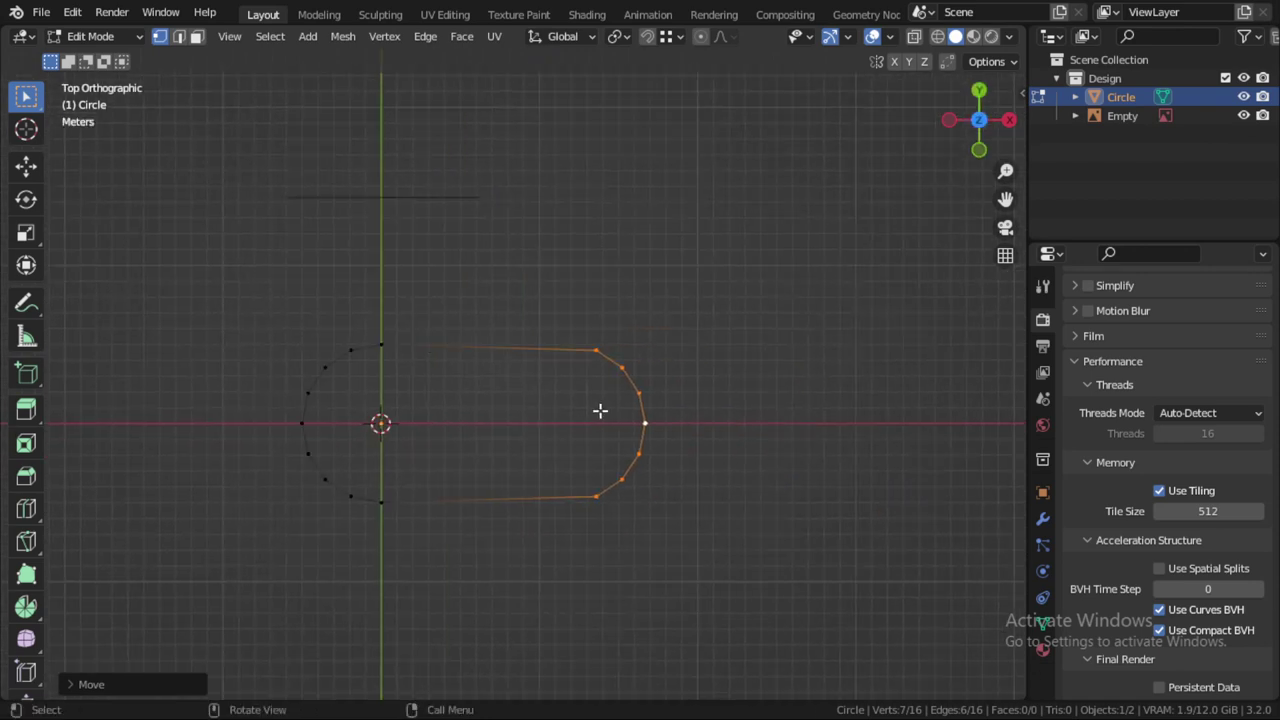
# Step: Check the capsule's 2168 × 1000 cm dimensions in the N panel, then reselect it for editing
pyautogui.press('Tab')
pyautogui.press('n')
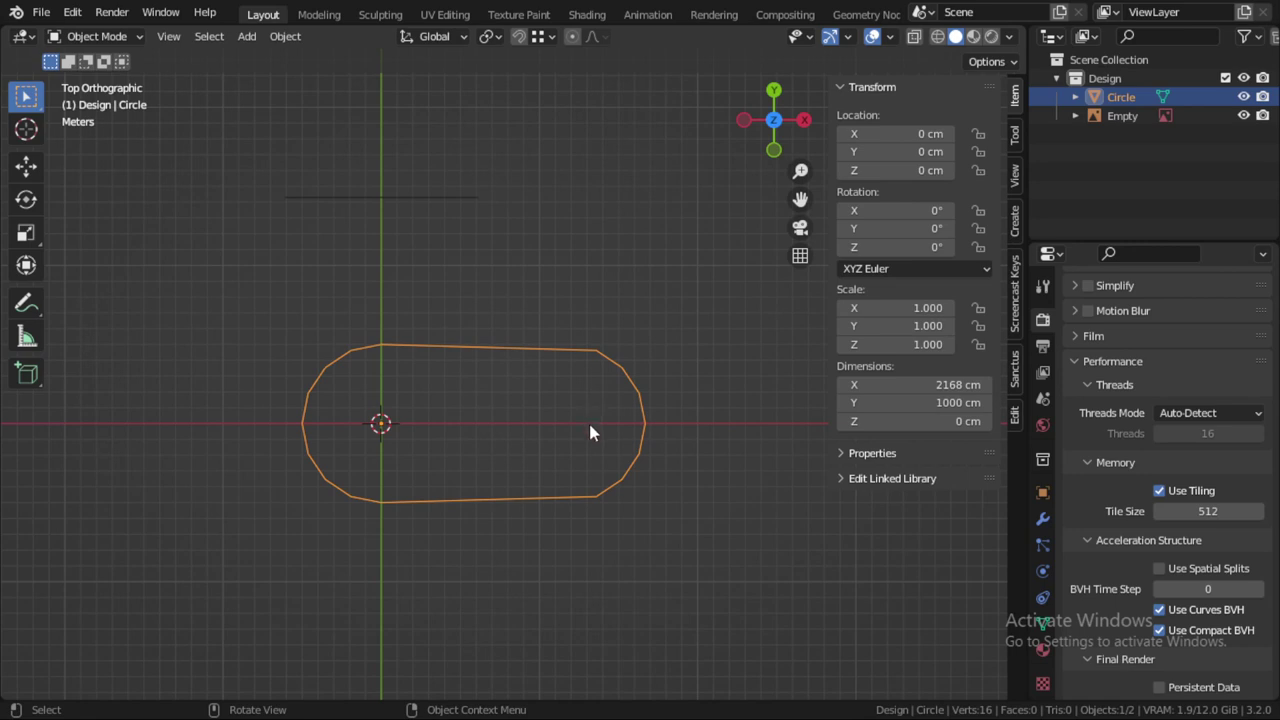
pyautogui.press('F3')
pyautogui.click(566, 421)
pyautogui.press('n')
pyautogui.click(628, 393)
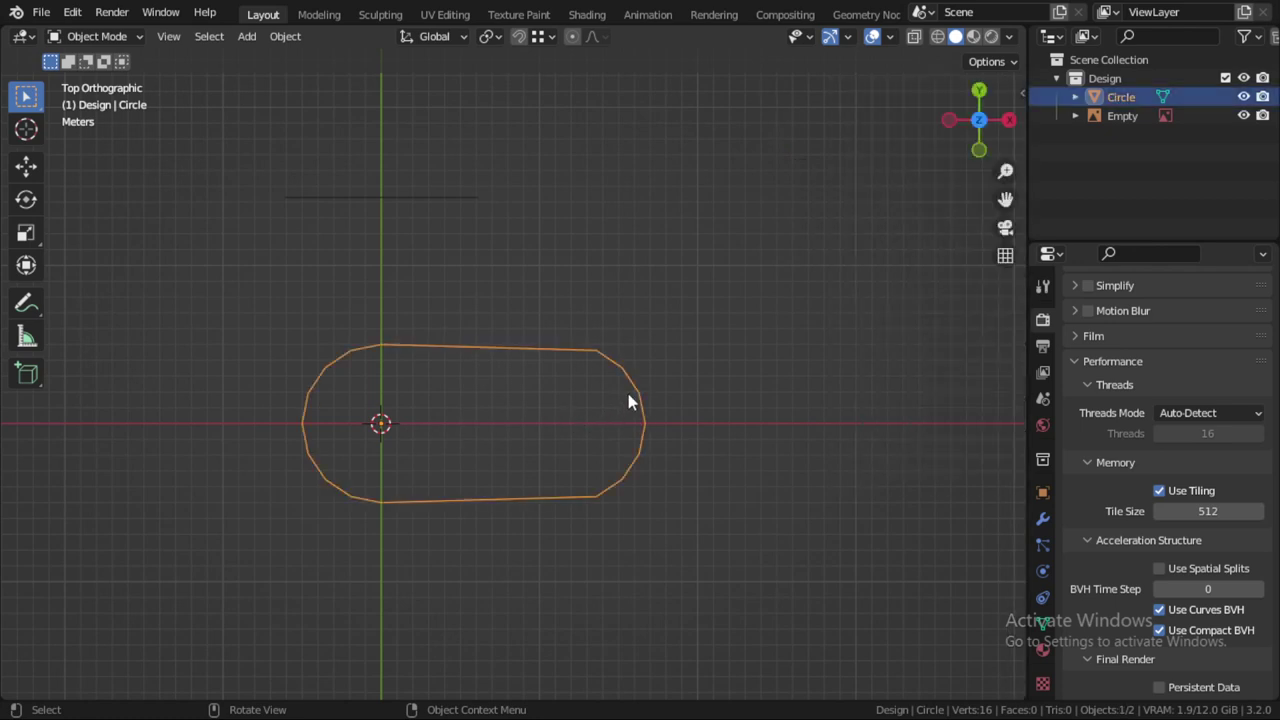
pyautogui.press('Tab')
# Step: Box-select the capsule's right-half vertices and move them 1500 cm along X (gx1500)
pyautogui.moveTo(688, 290); pyautogui.dragTo(543, 540)
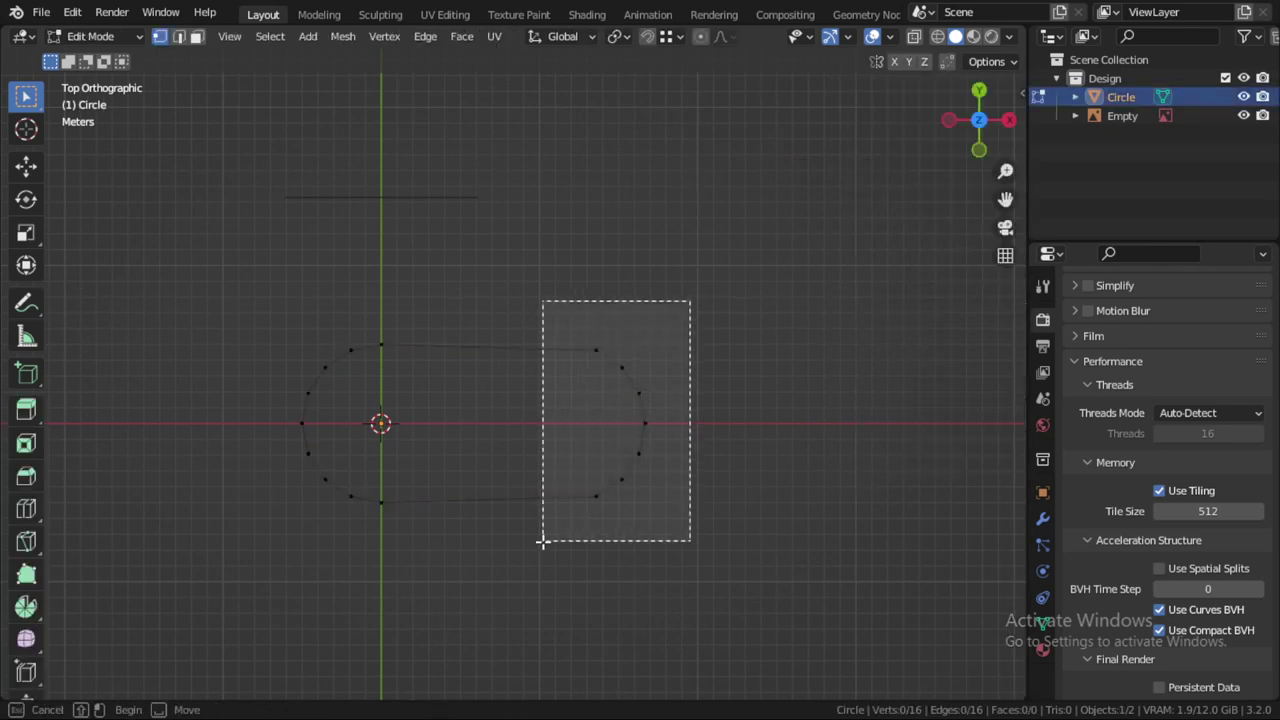
pyautogui.scroll(-1, 654, 440)
pyautogui.keyDown('shift'); pyautogui.moveTo(654, 440); pyautogui.dragTo(574, 482, button='middle'); pyautogui.keyUp('shift')
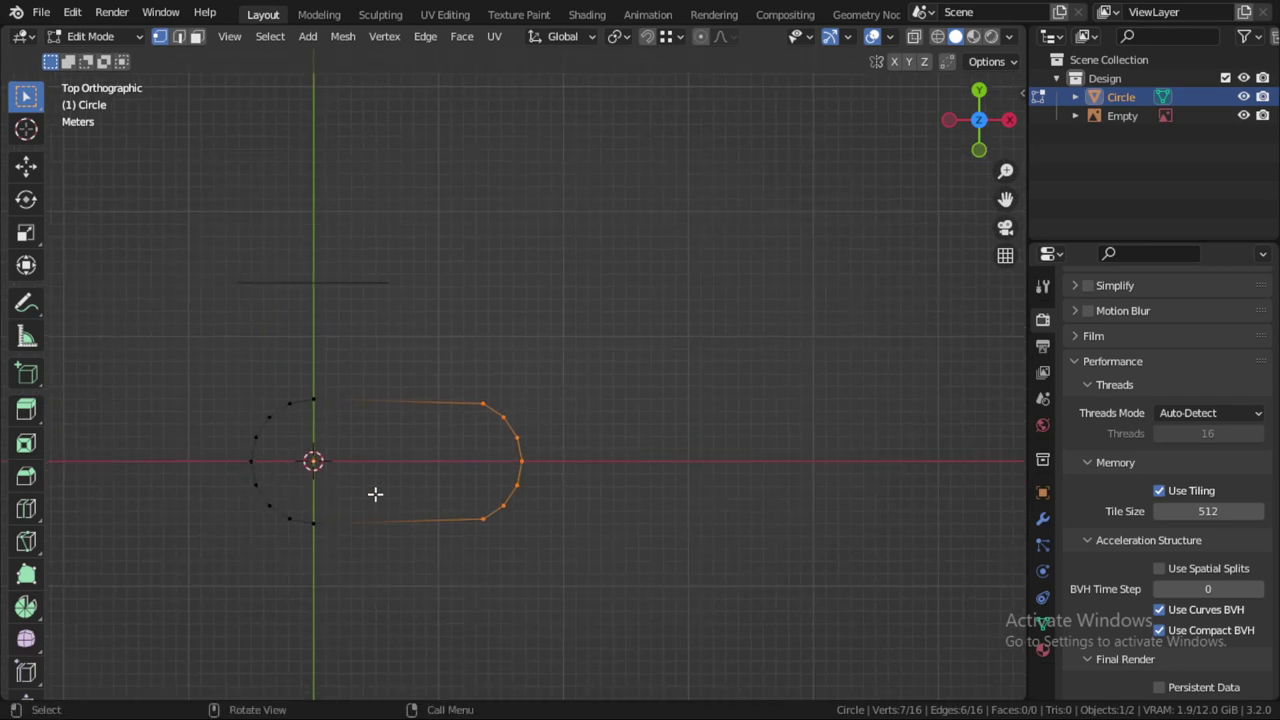
pyautogui.write('gx')
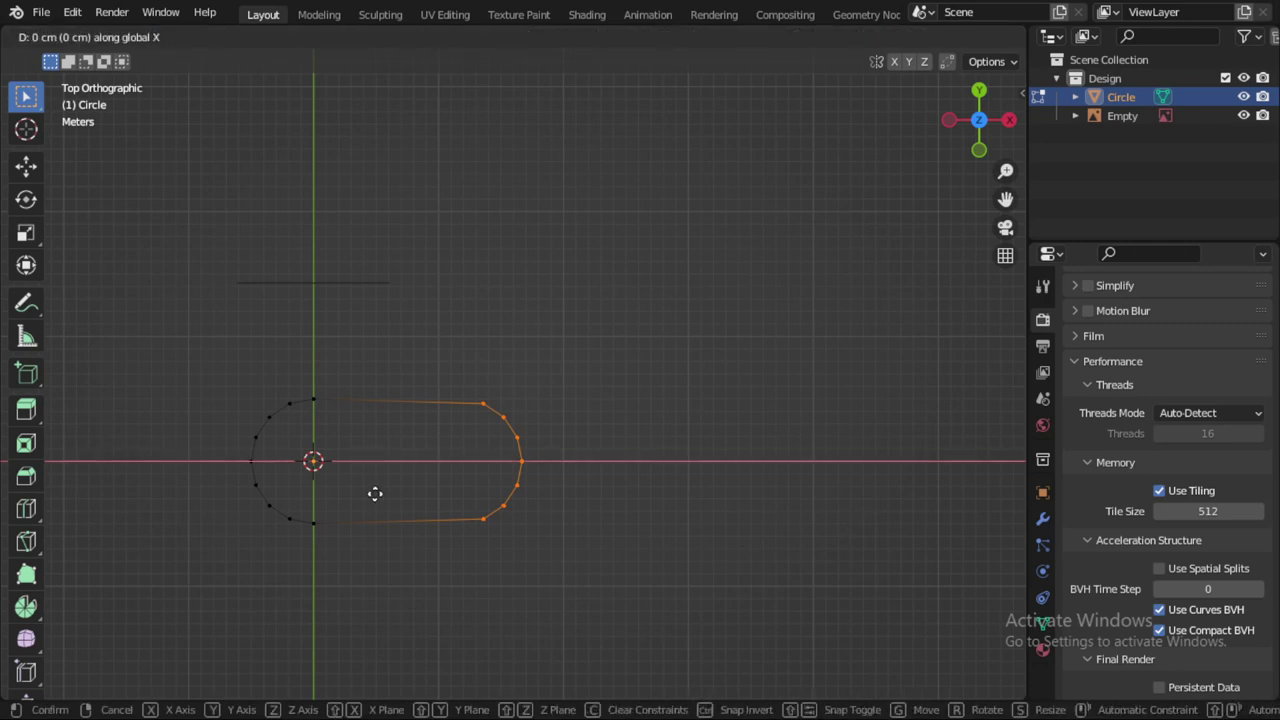
pyautogui.write('1500')
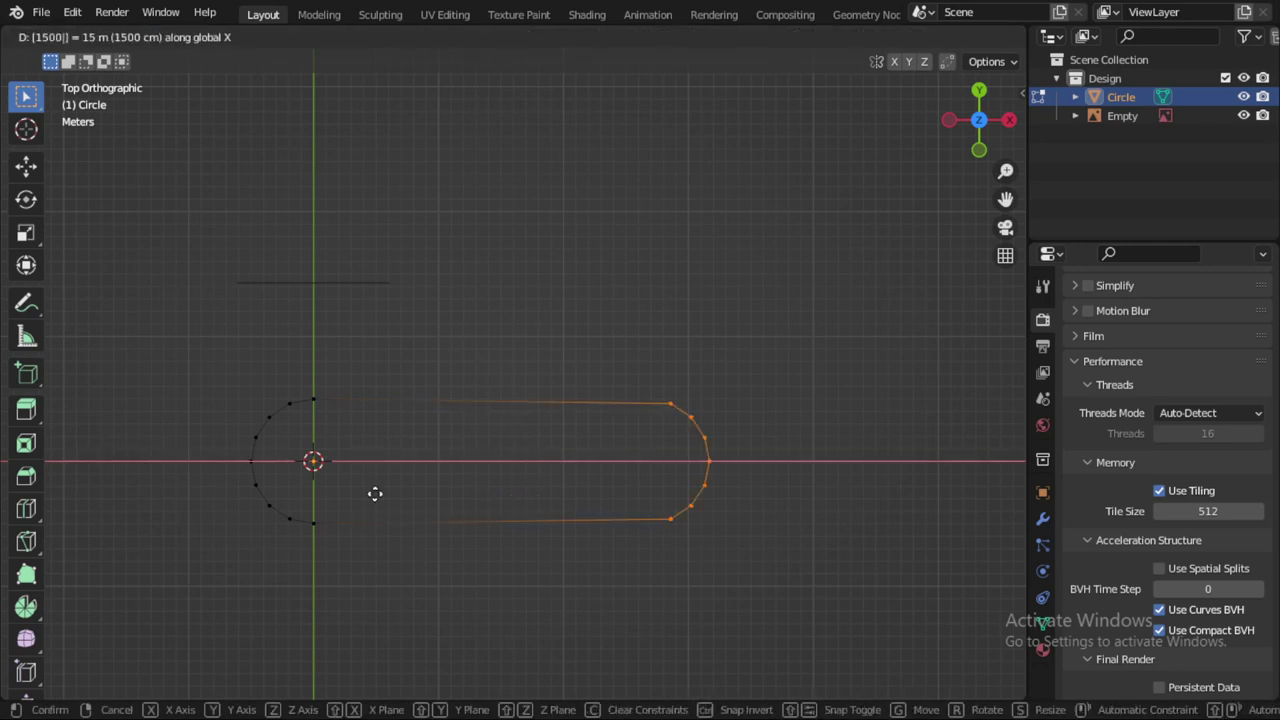
pyautogui.press('Return')
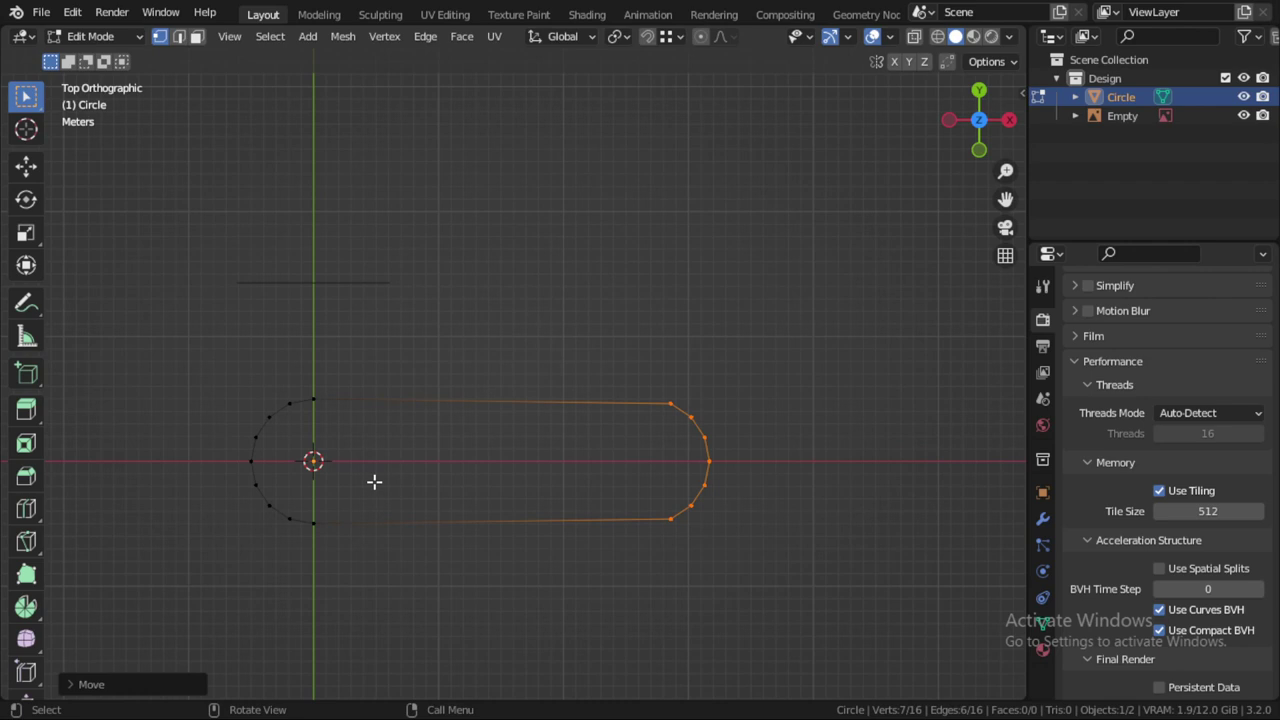
pyautogui.press('Tab')
pyautogui.scroll(2, 385, 517)
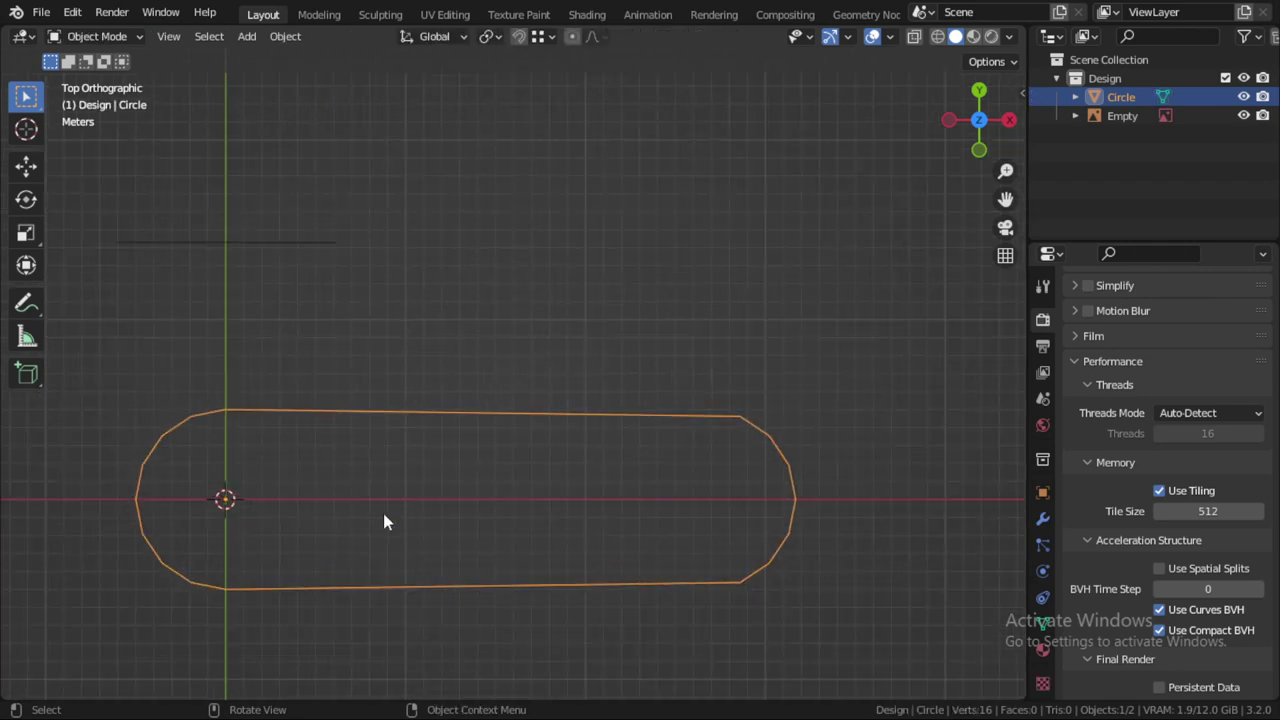
pyautogui.scroll(-2, 532, 522)
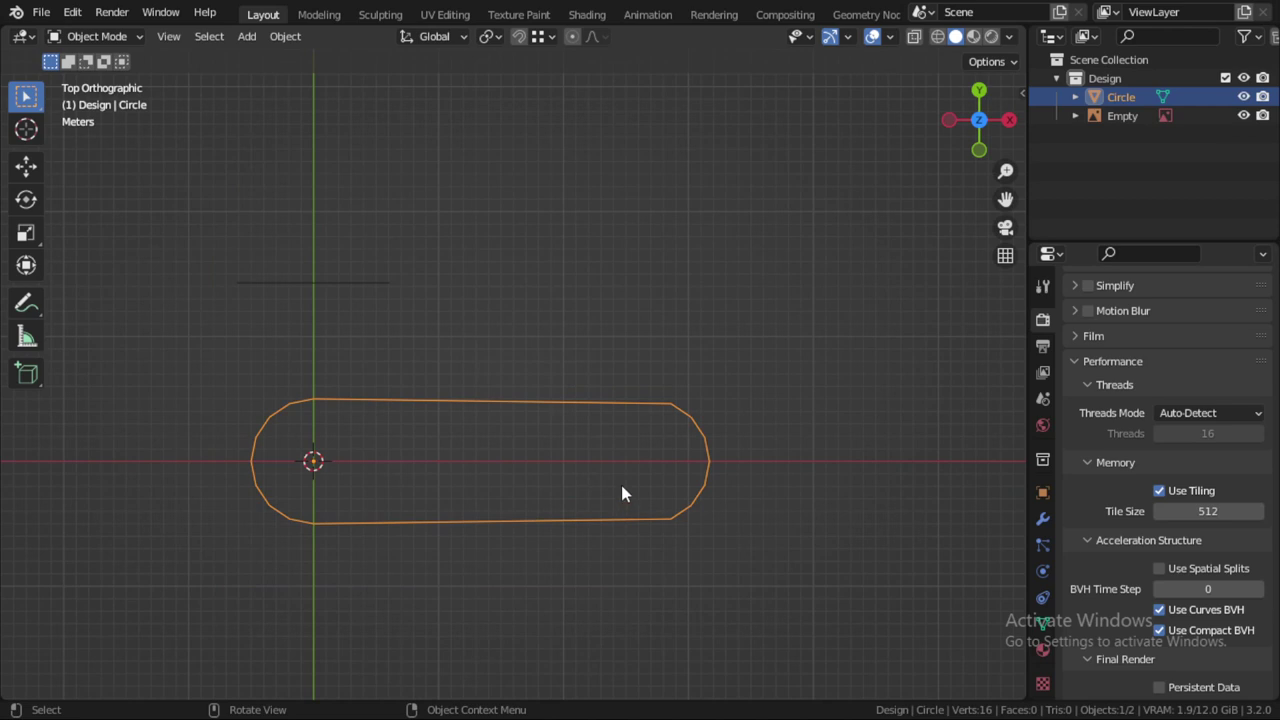
pyautogui.scroll(1, 329, 520)
pyautogui.scroll(2, 326, 526)
pyautogui.keyDown('shift'); pyautogui.moveTo(326, 526); pyautogui.dragTo(449, 425, button='middle'); pyautogui.keyUp('shift')
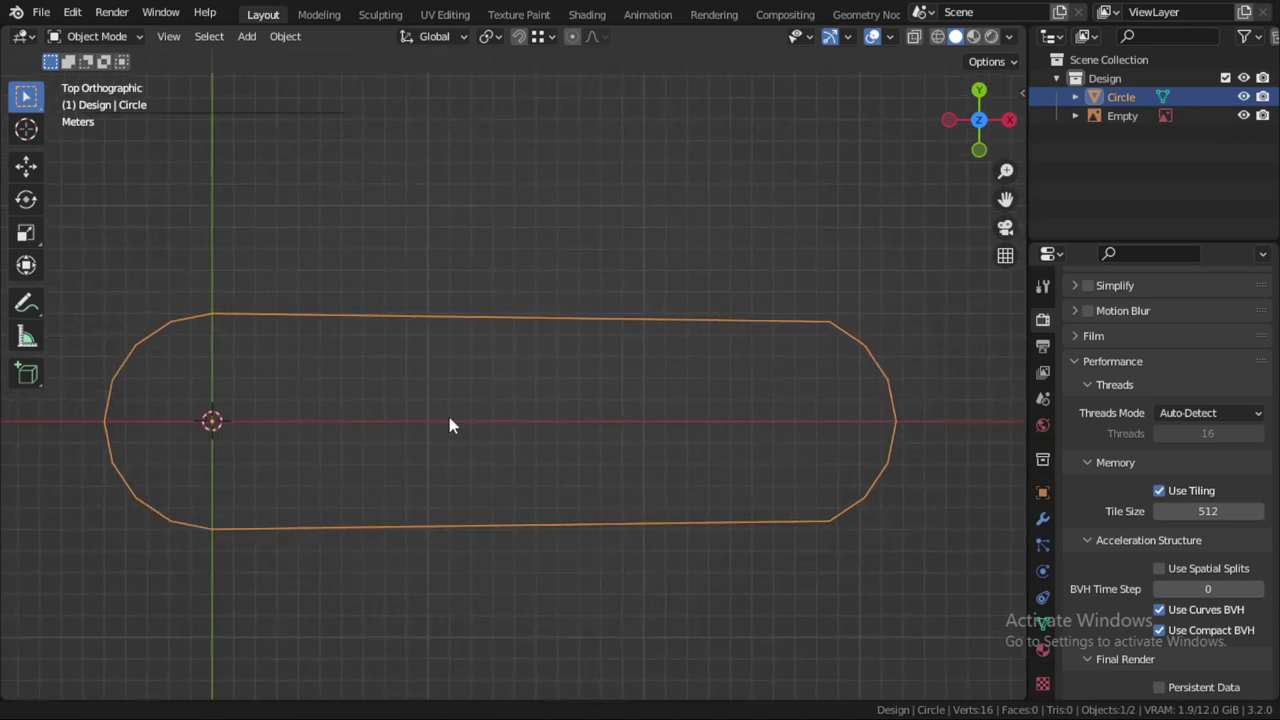
pyautogui.scroll(1, 420, 440)
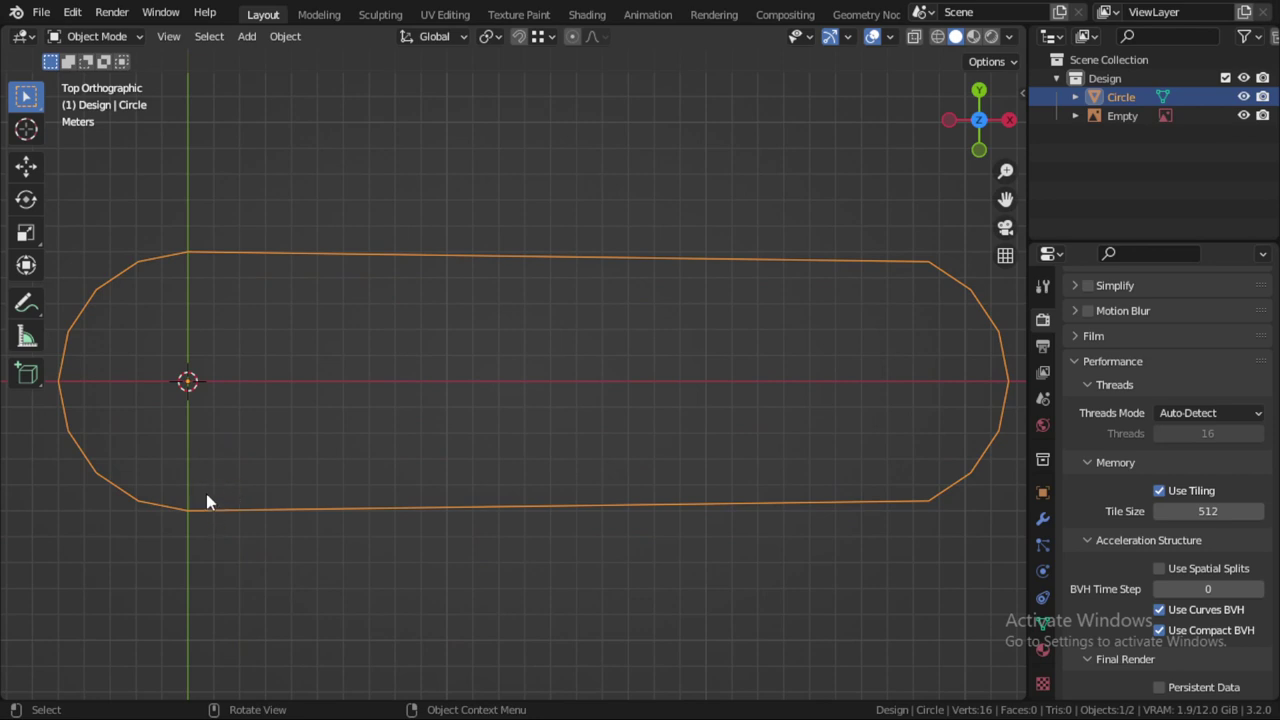
pyautogui.scroll(-3, 618, 462)
# Step: Pull the capsule's right end cap back 575 cm along X
pyautogui.press('Tab')
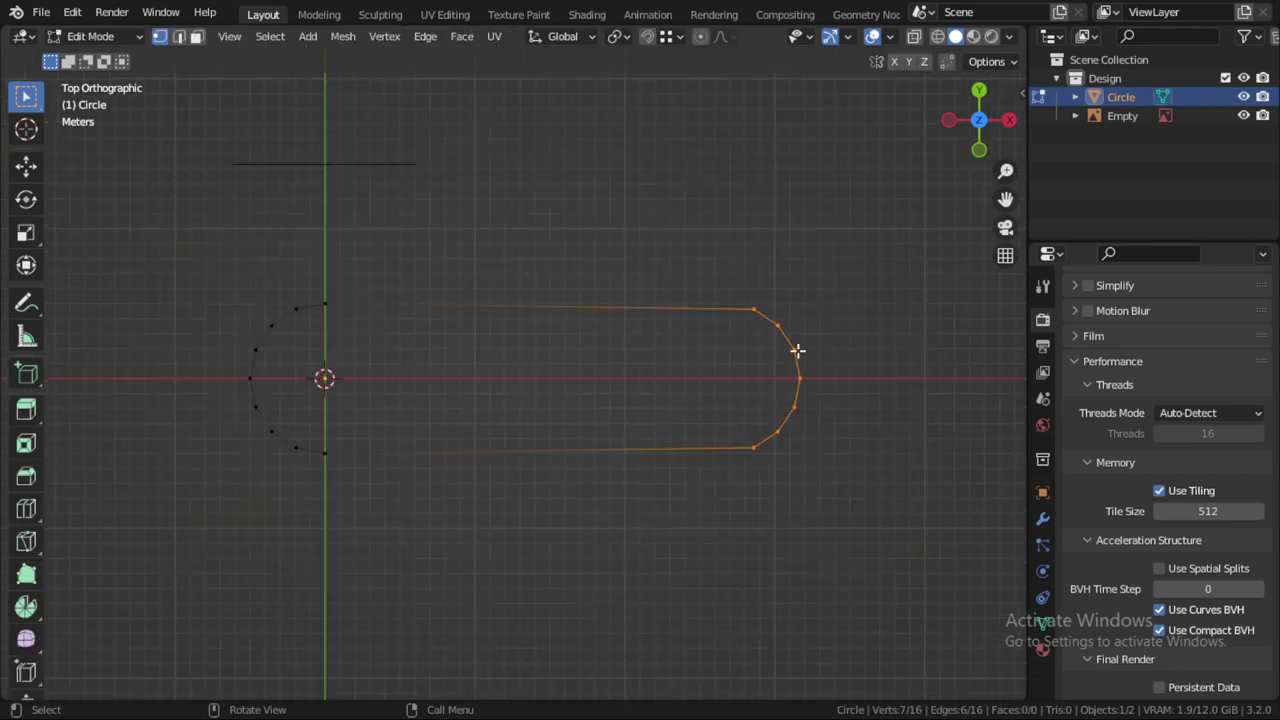
pyautogui.moveTo(848, 243); pyautogui.dragTo(703, 466)
pyautogui.press('g')
pyautogui.press('x')
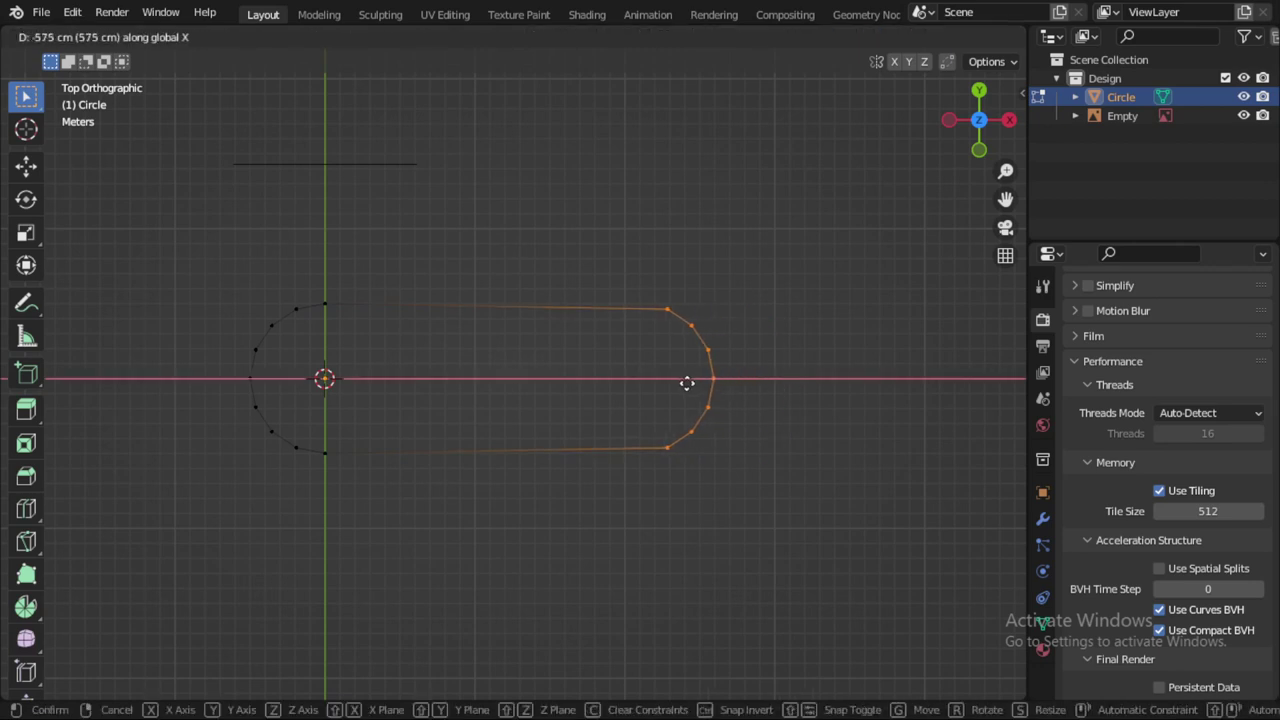
pyautogui.click(687, 383)
# Step: Scale the end cap up about 1.33 times and compare the outline in Right and Front views
pyautogui.press('Tab')
pyautogui.press('Tab')
pyautogui.press('s')
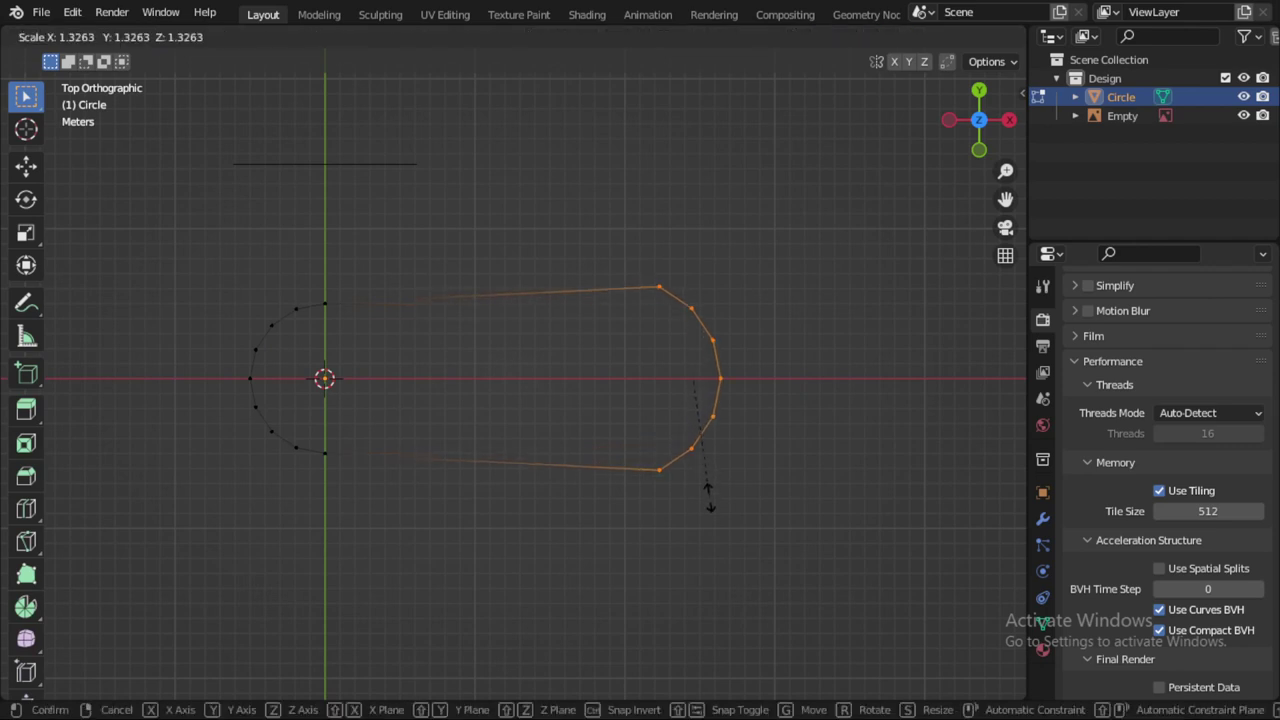
pyautogui.click(708, 500)
pyautogui.press('Tab')
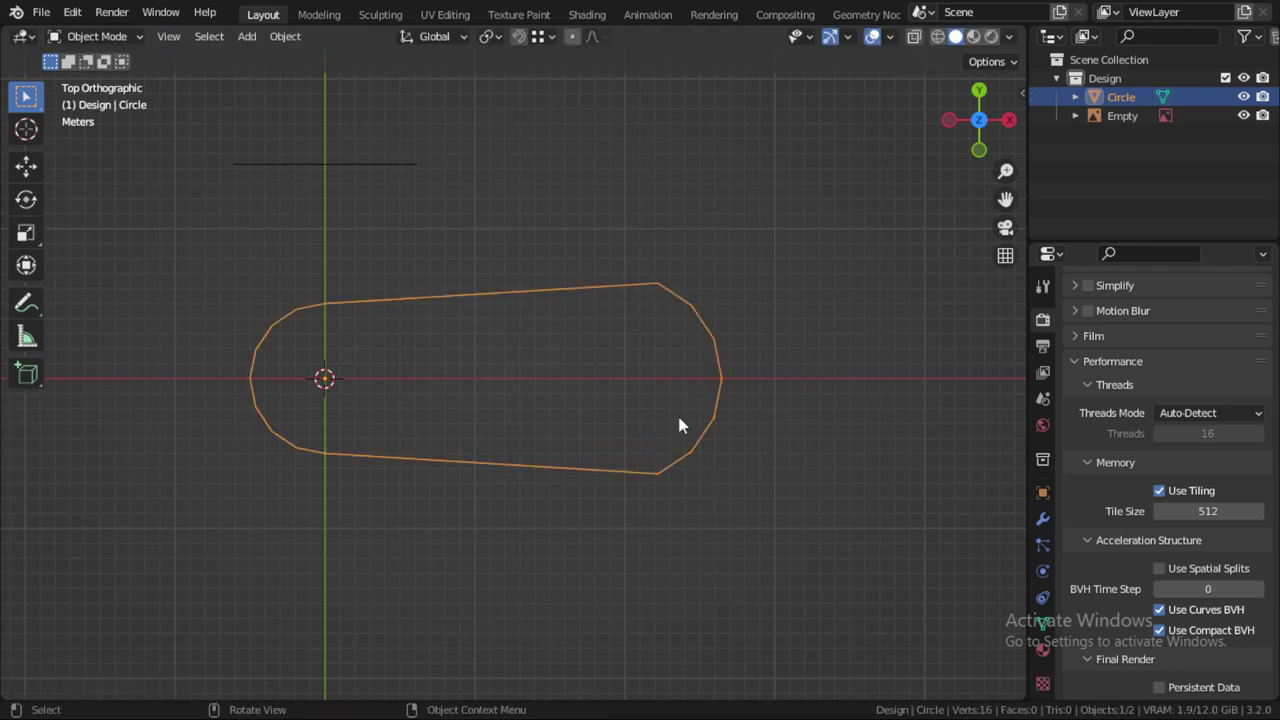
pyautogui.moveTo(677, 412)
pyautogui.mouseDown(button='middle')
pyautogui.moveTo(671, 323)
pyautogui.moveTo(646, 273)
pyautogui.mouseUp(button='middle')
pyautogui.press('KP_3')
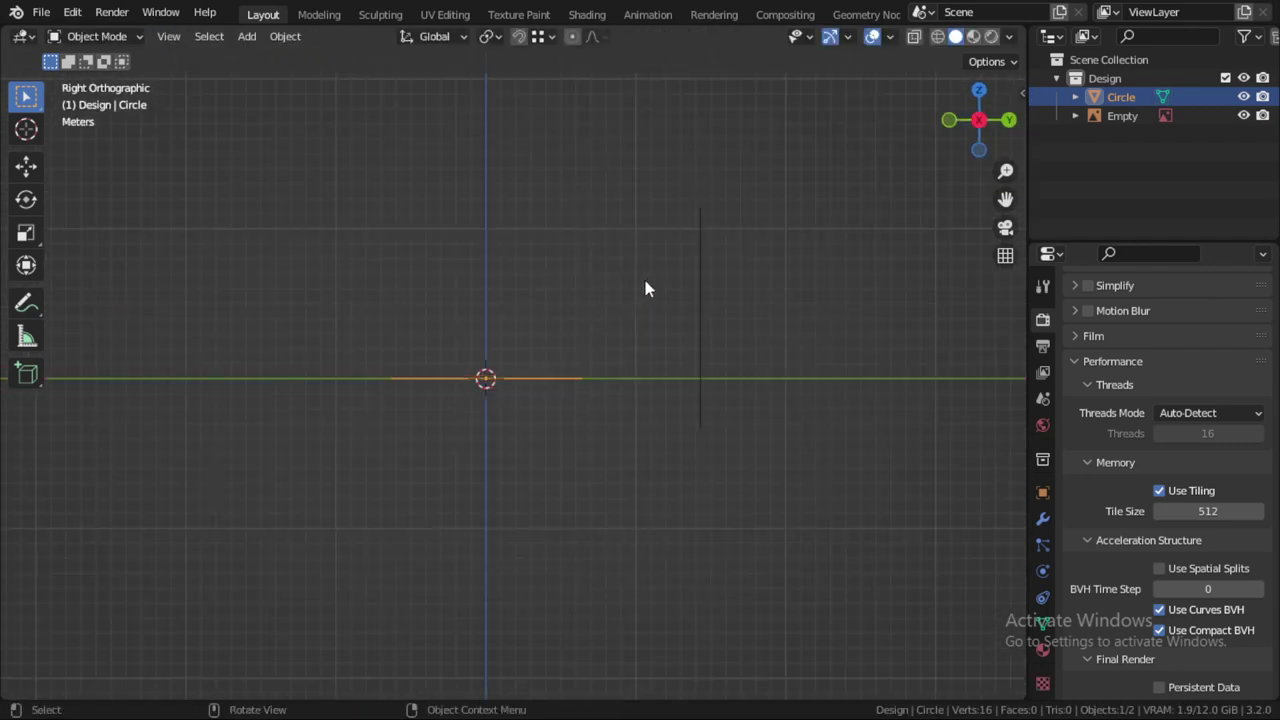
pyautogui.press('KP_1')
pyautogui.scroll(3, 643, 277)
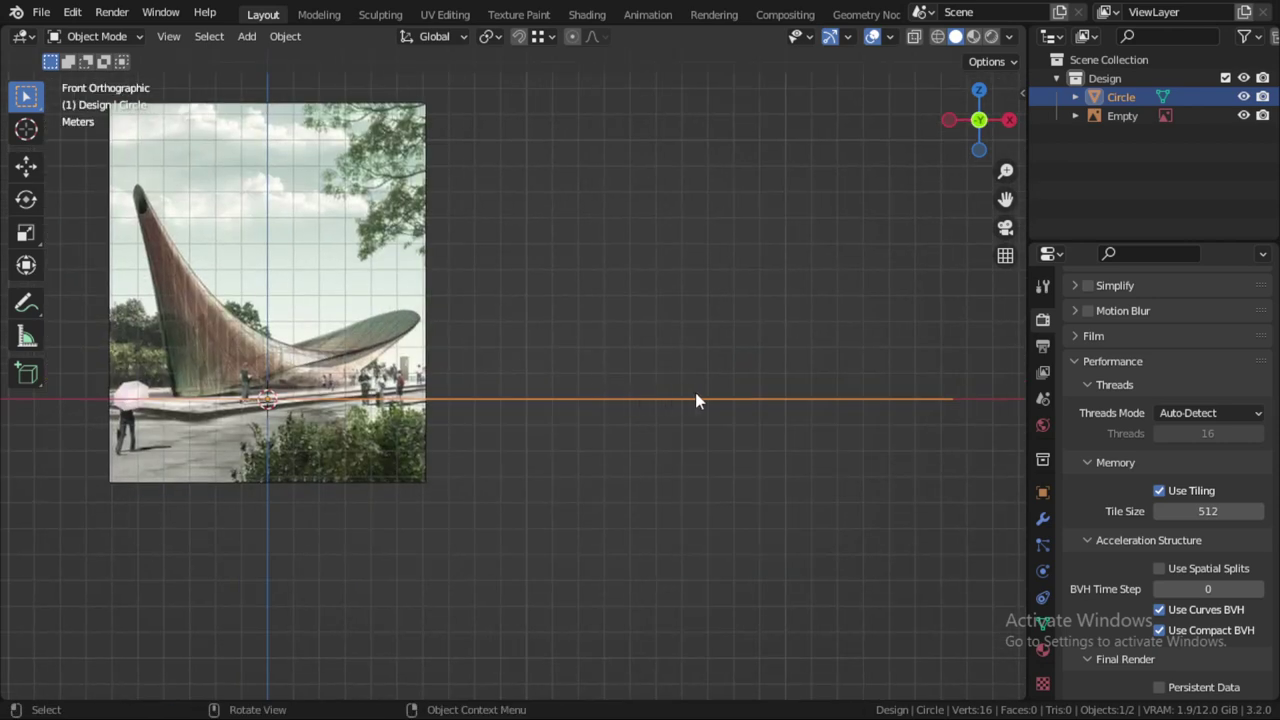
# Step: Select the whole outline and extrude it slightly upward into a thin 16-face band
pyautogui.press('Tab')
pyautogui.moveTo(751, 394)
pyautogui.mouseDown(button='middle')
pyautogui.moveTo(711, 471)
pyautogui.moveTo(714, 444)
pyautogui.mouseUp(button='middle')
pyautogui.press('KP_3')
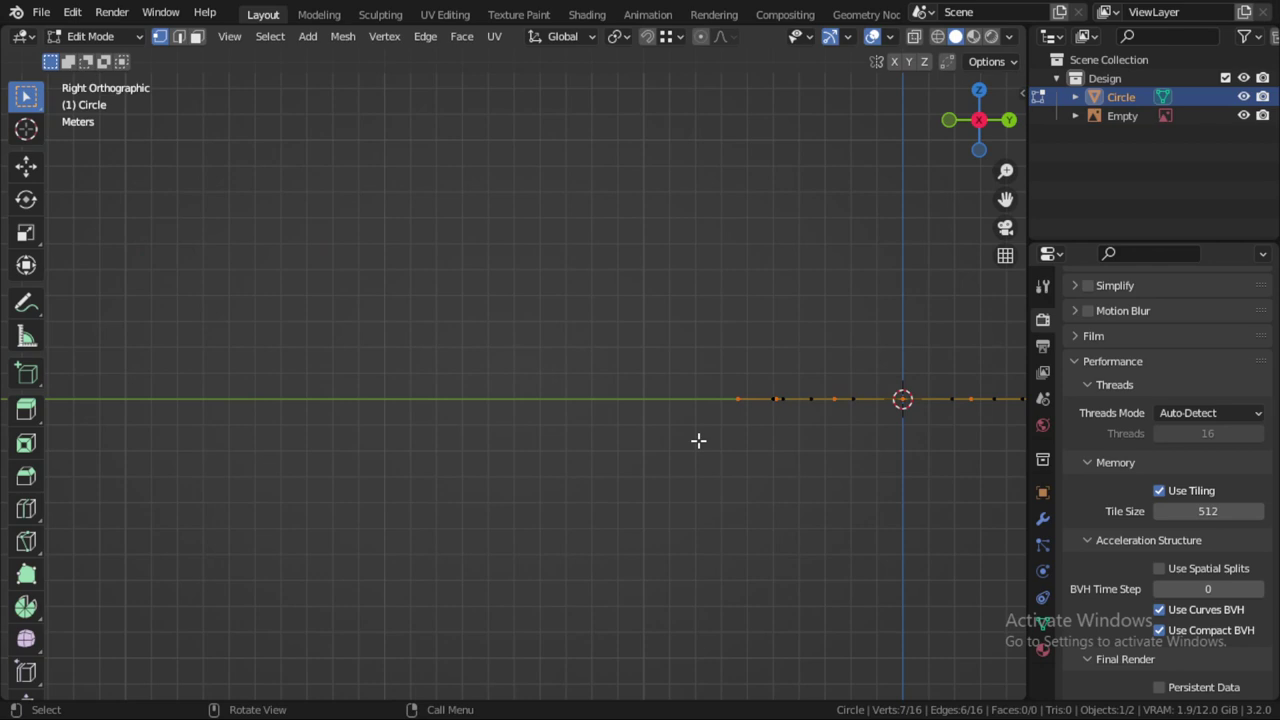
pyautogui.press('KP_1')
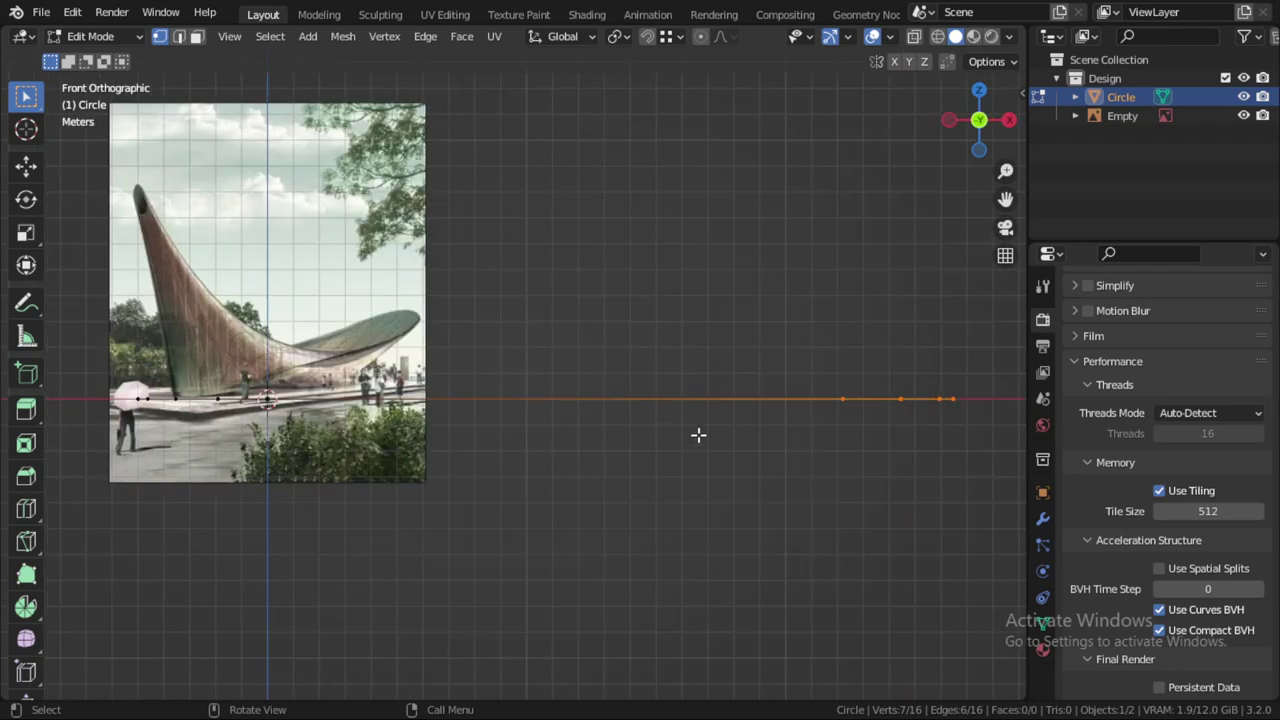
pyautogui.press('a')
pyautogui.keyDown('shift'); pyautogui.moveTo(671, 420); pyautogui.dragTo(734, 457, button='middle'); pyautogui.keyUp('shift')
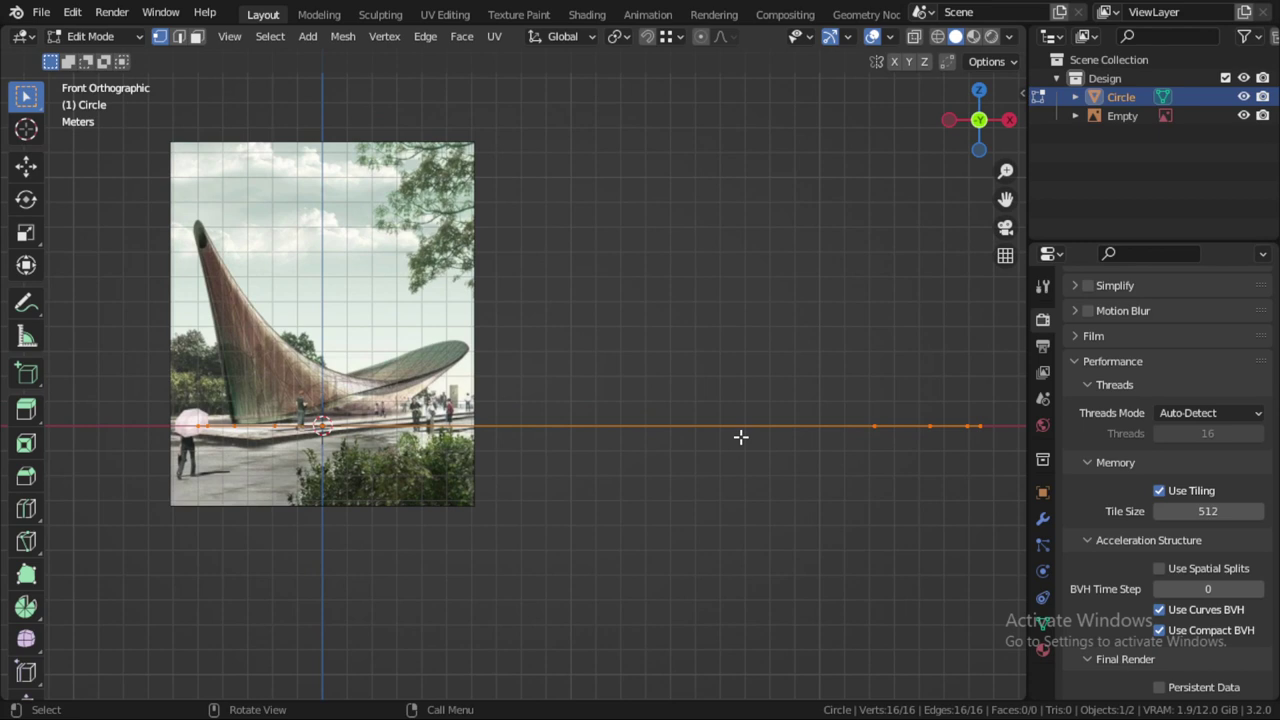
pyautogui.press('e')
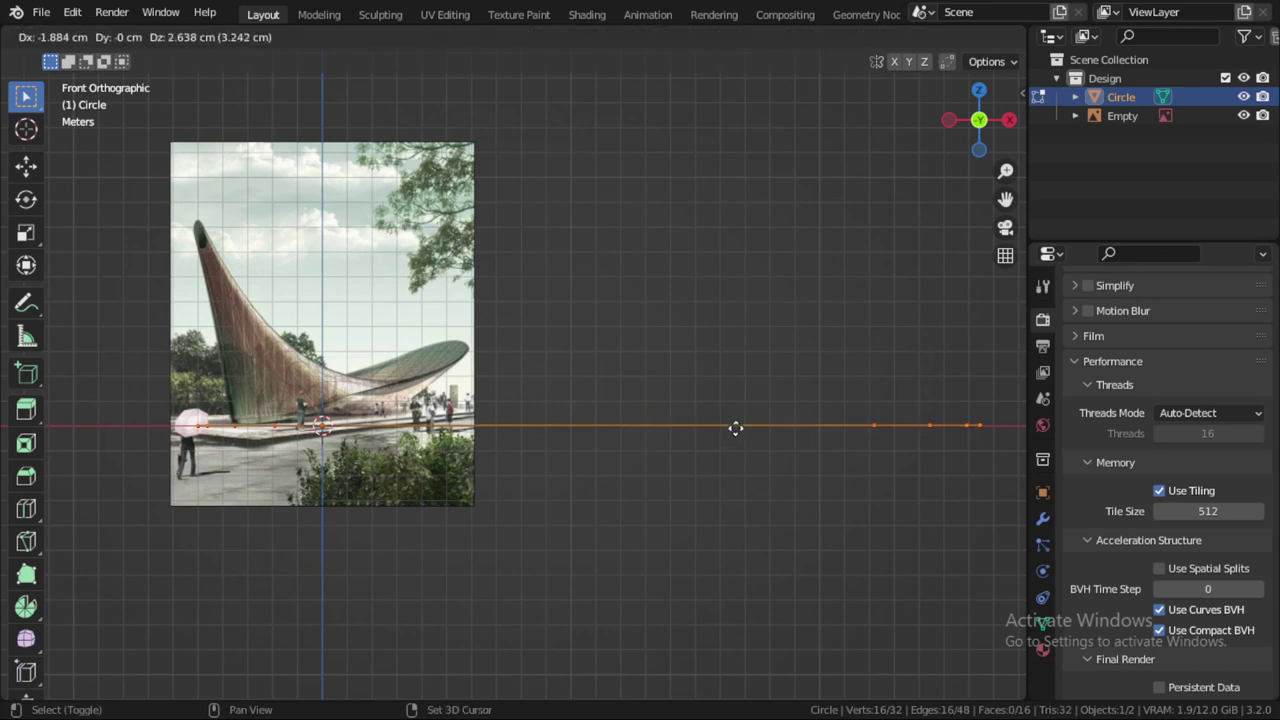
pyautogui.click(736, 383)
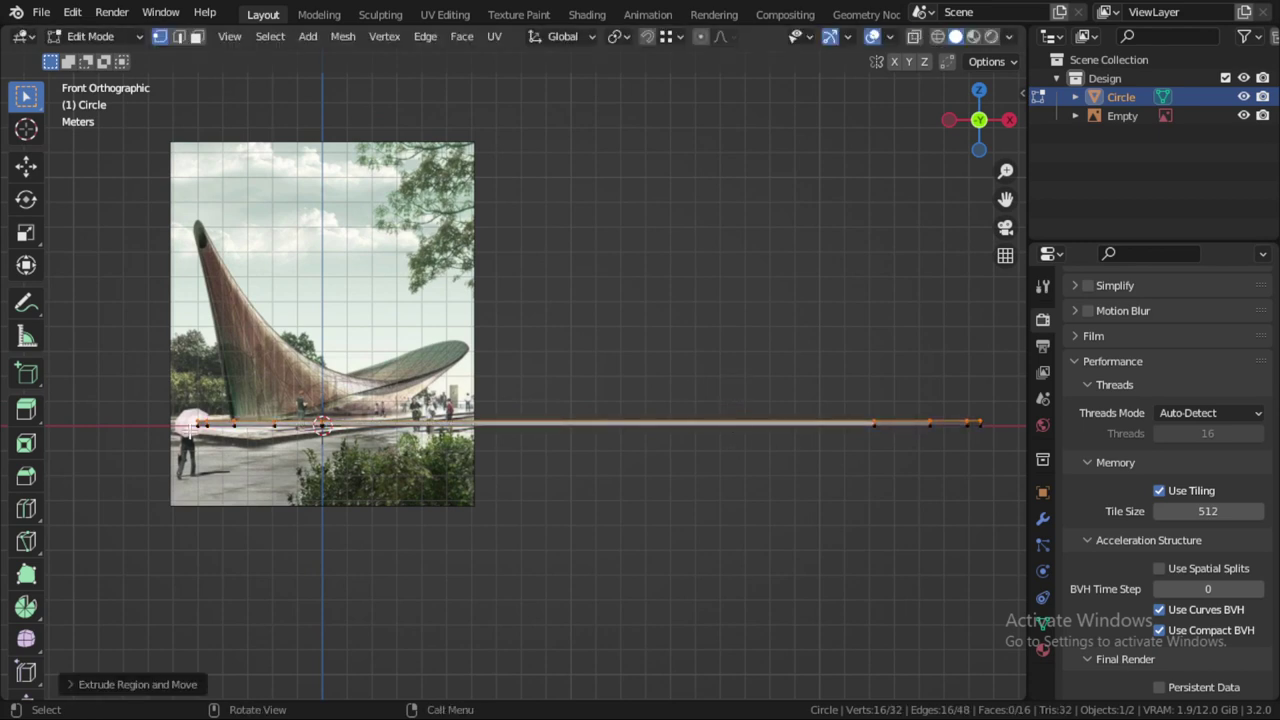
# Step: Select the thin band's top edge loop
pyautogui.rightClick(203, 424)
pyautogui.press('Escape')
pyautogui.click(229, 420)
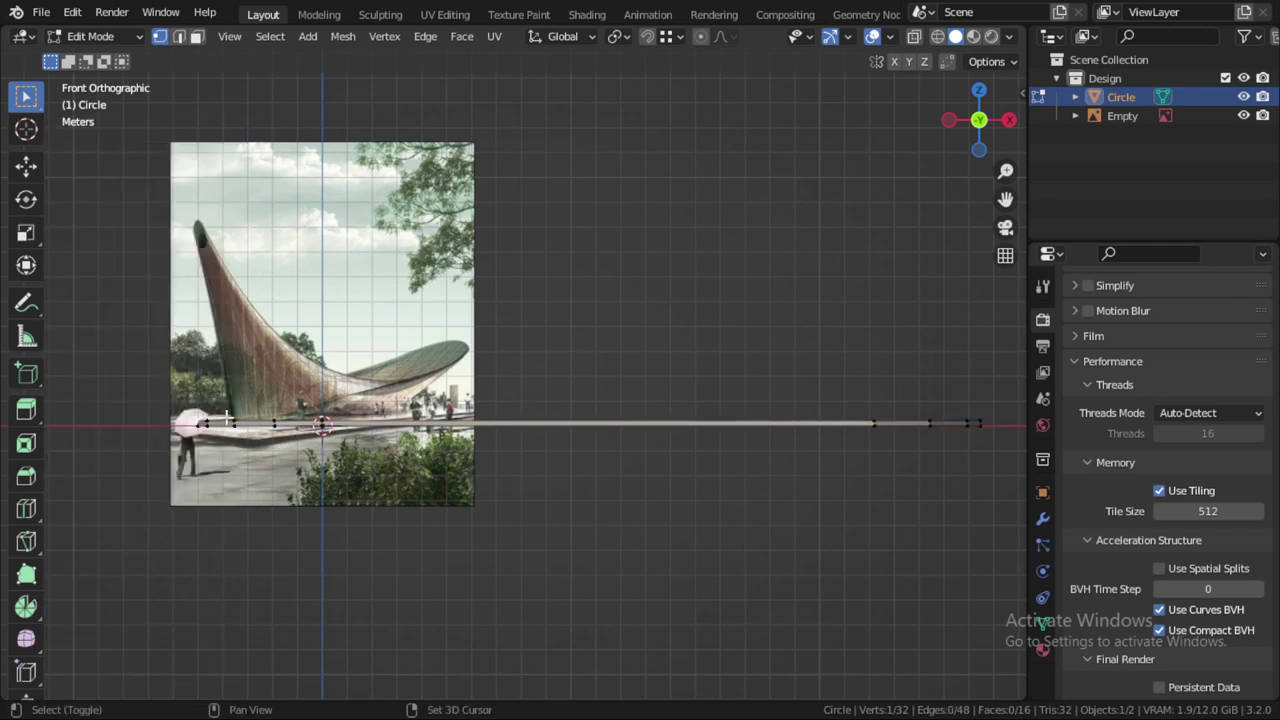
pyautogui.hotkey('shift', 's')
pyautogui.press('Escape')
pyautogui.press('Tab')
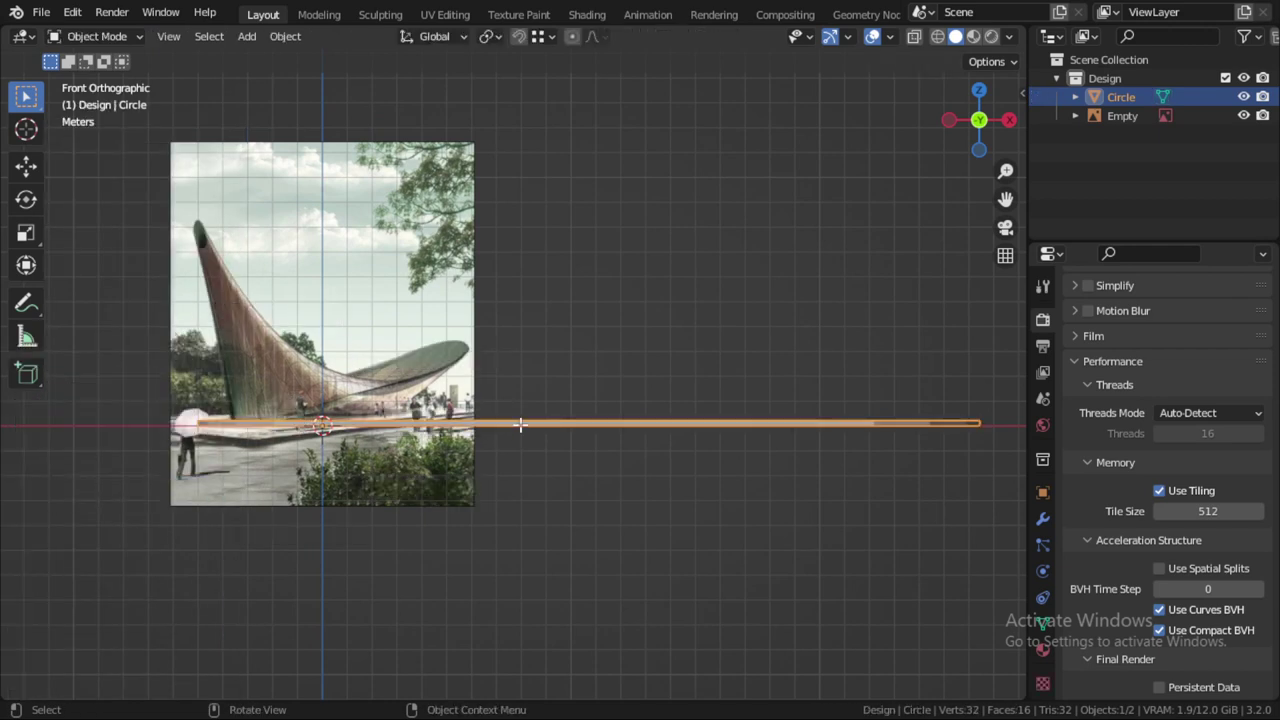
pyautogui.press('Tab')
pyautogui.keyDown('alt'); pyautogui.click(537, 419); pyautogui.keyUp('alt')
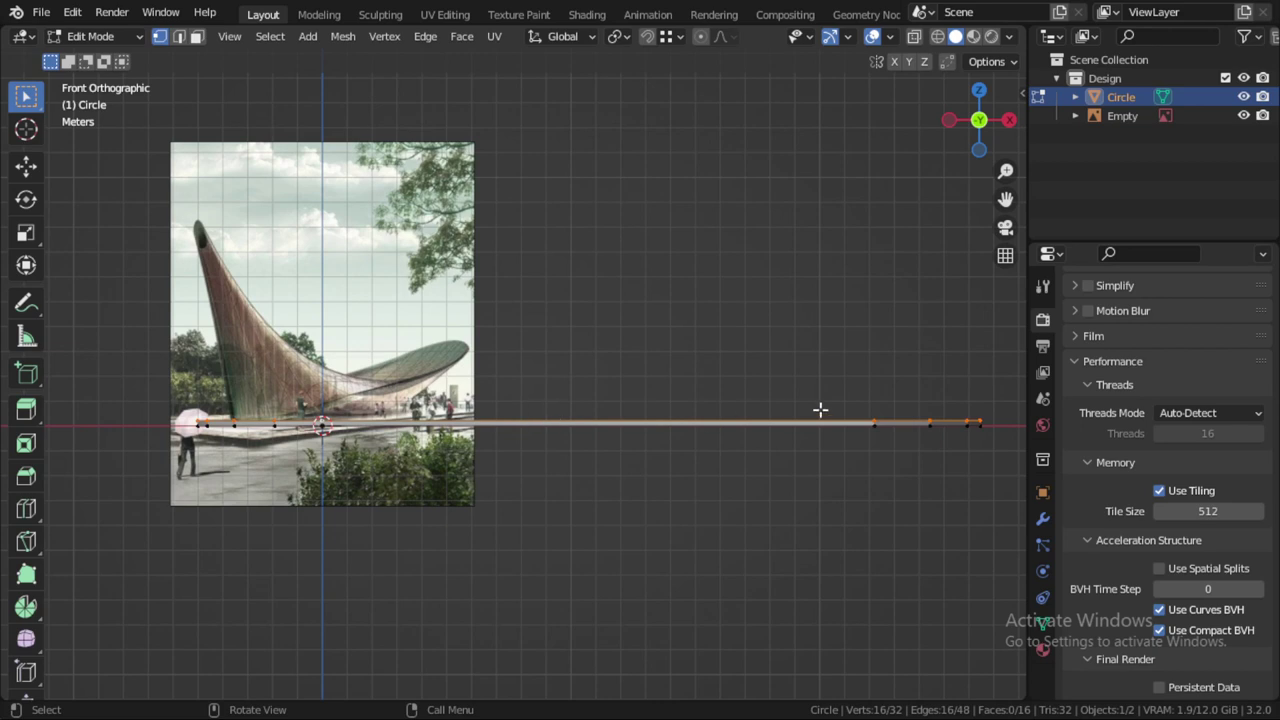
pyautogui.scroll(-2, 859, 434)
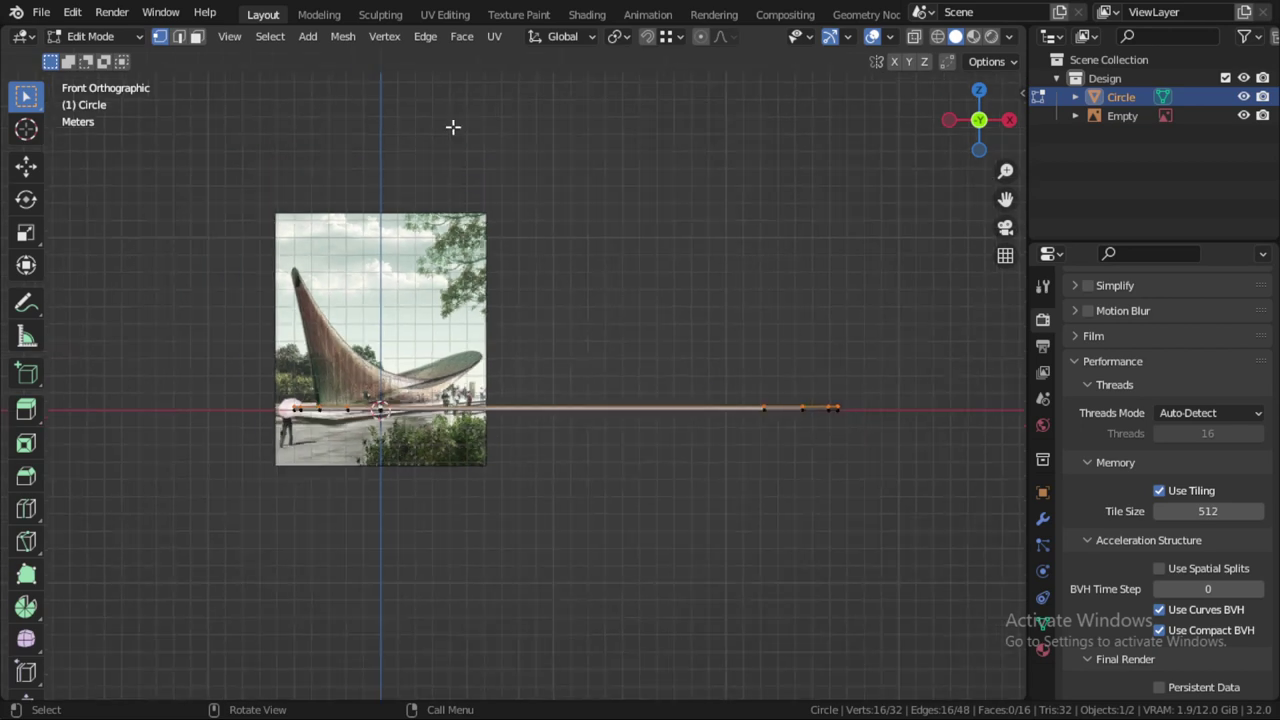
# Step: Set the pivot point to 3D Cursor and snap the cursor to the loop's leftmost vertex
pyautogui.click(617, 37)
pyautogui.click(640, 78)
pyautogui.press('r')
pyautogui.press('y')
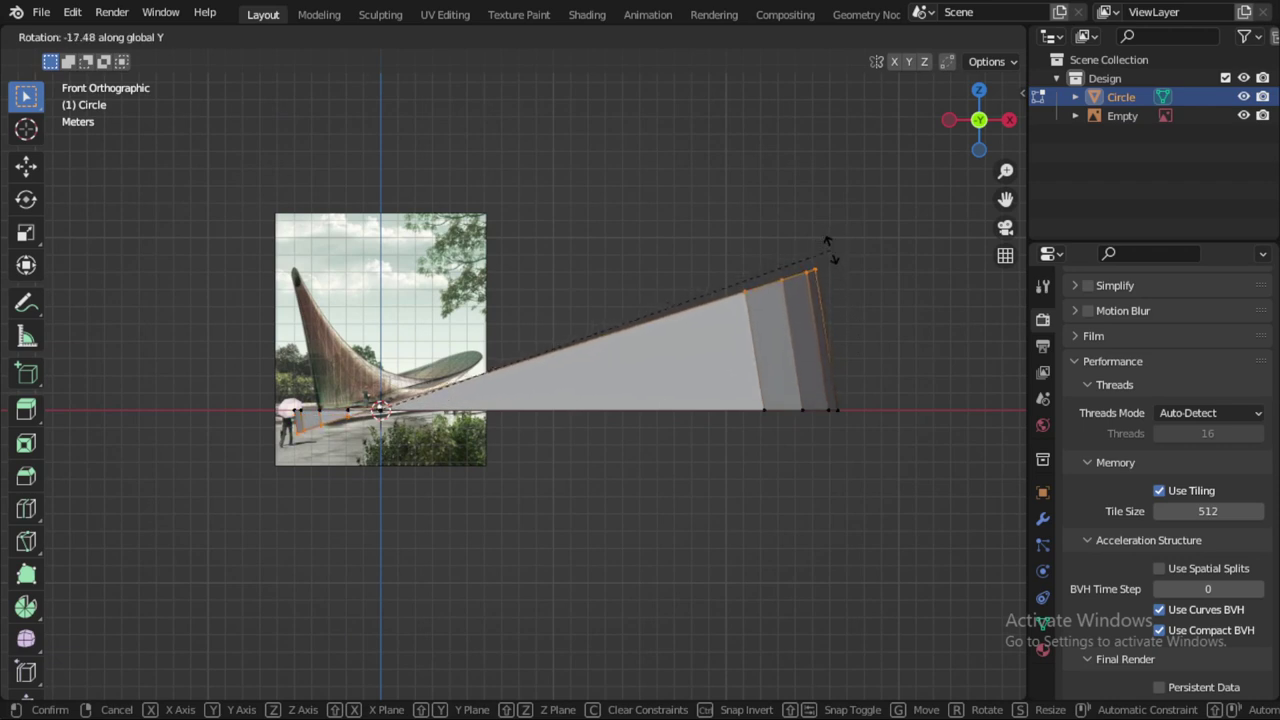
pyautogui.press('Escape')
pyautogui.moveTo(395, 393); pyautogui.dragTo(374, 443, button='middle')
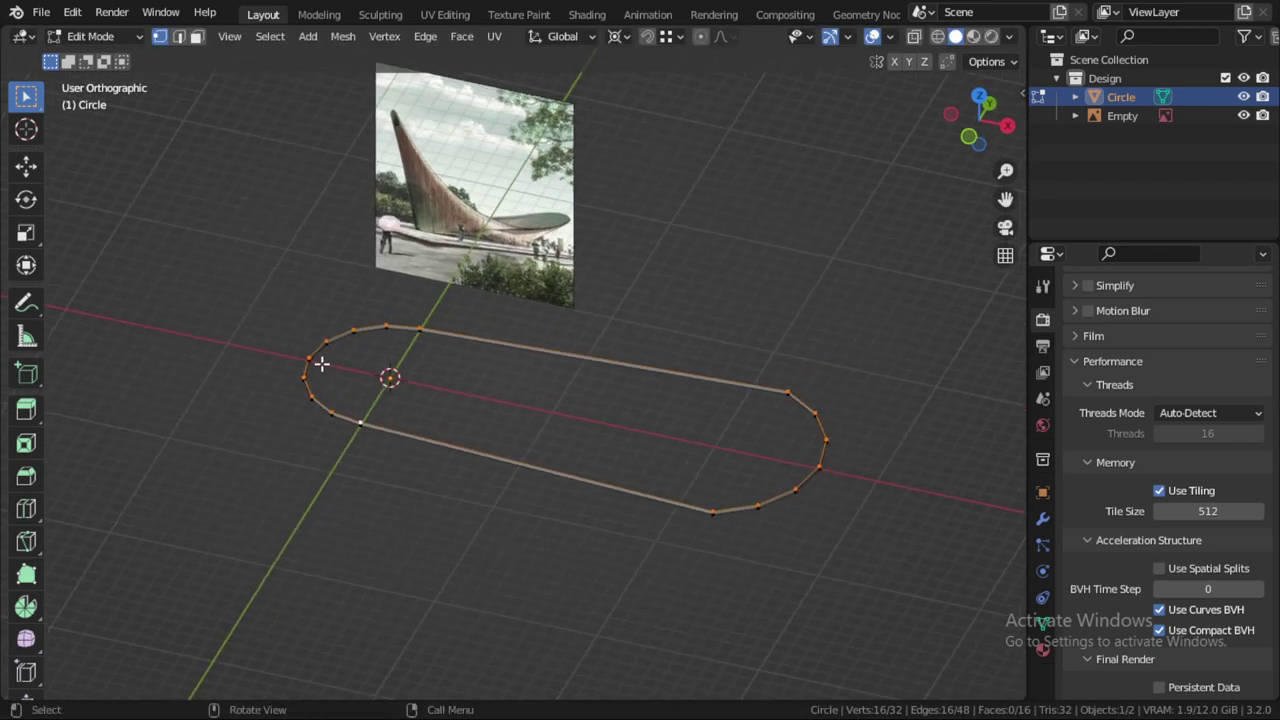
pyautogui.click(310, 357)
pyautogui.hotkey('shift', 's')
pyautogui.click(352, 461)
# Step: Select the top edge loop and tilt it steeply upward around Y from the front view
pyautogui.press('Tab')
pyautogui.press('Tab')
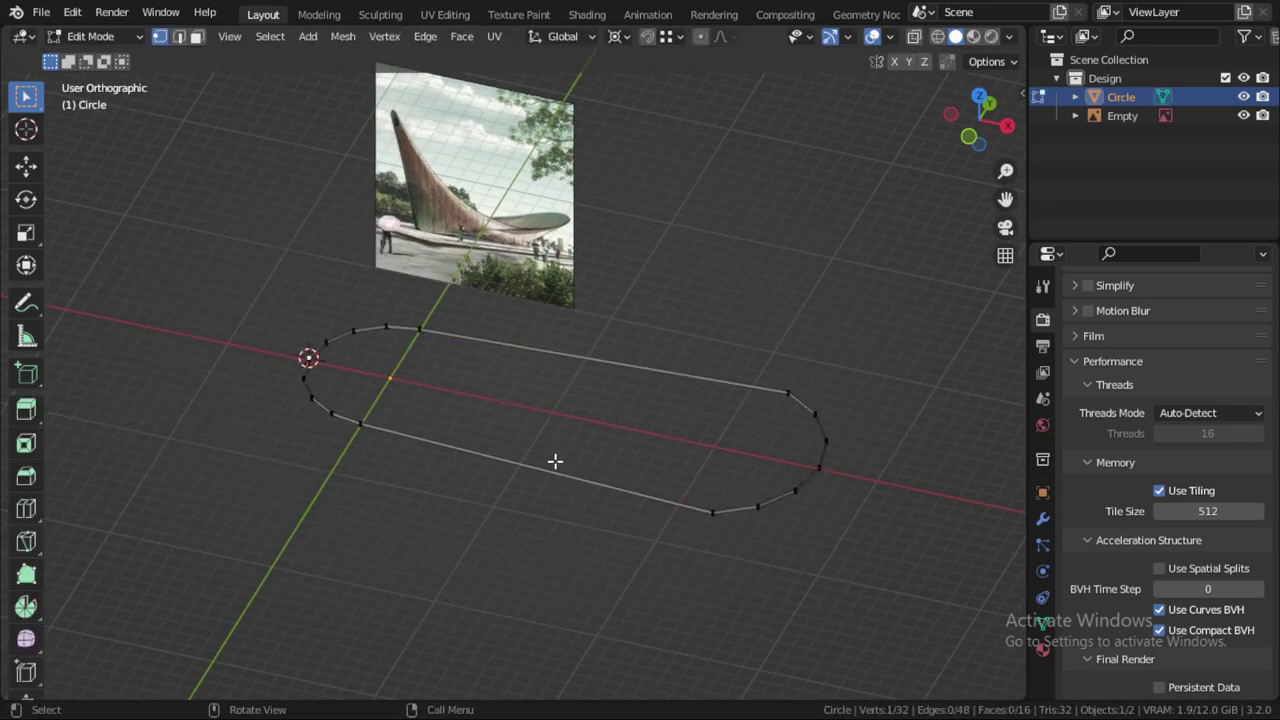
pyautogui.hotkey('ctrl', 'l')
pyautogui.press('KP_3')
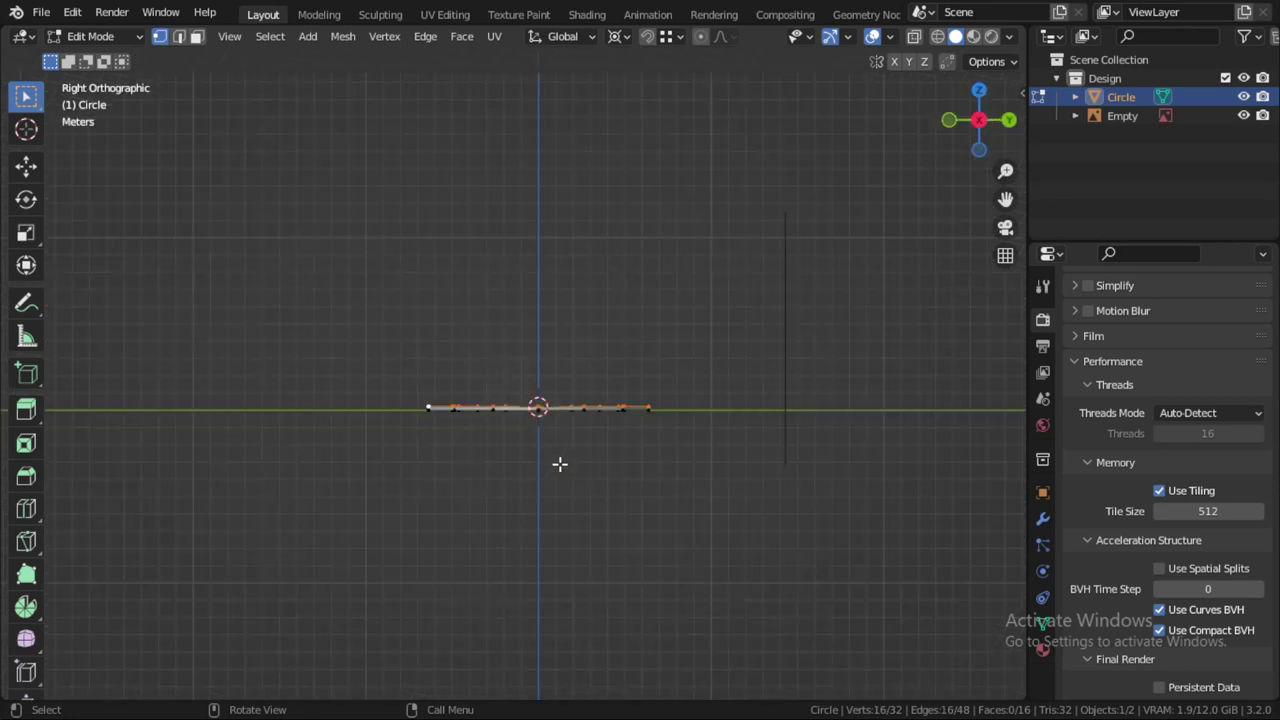
pyautogui.press('KP_1')
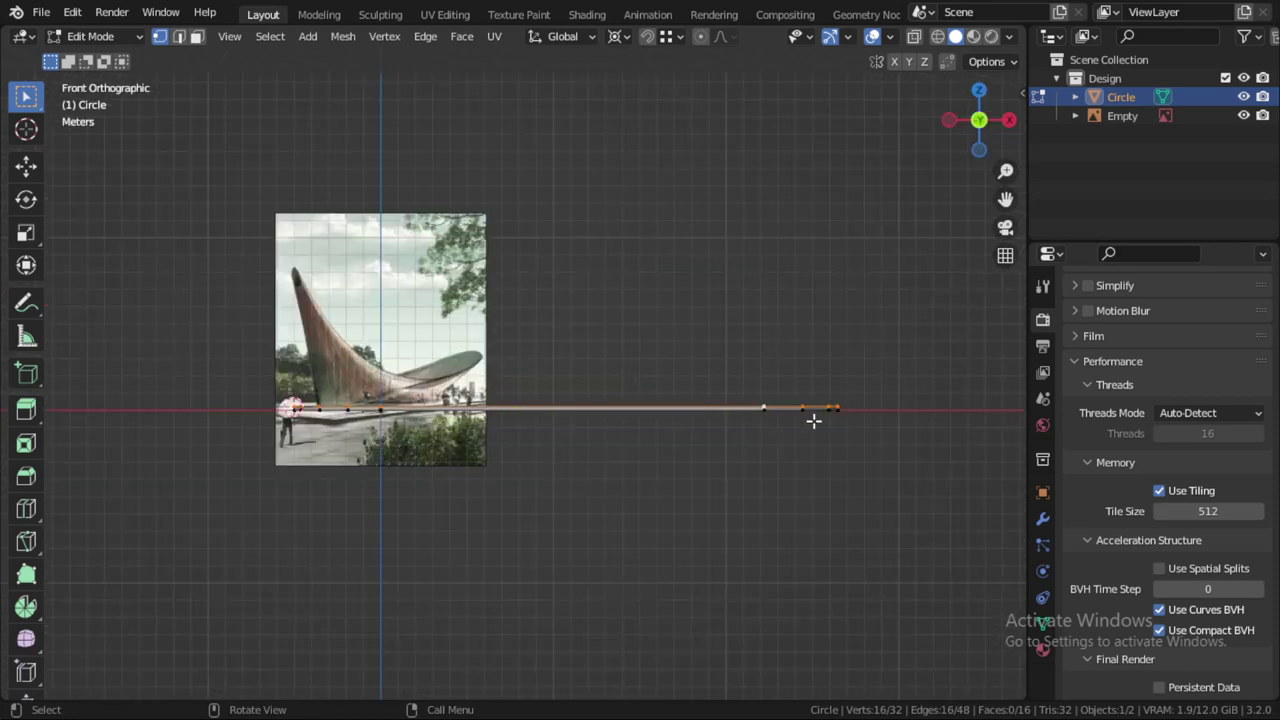
pyautogui.press('r')
pyautogui.press('y')
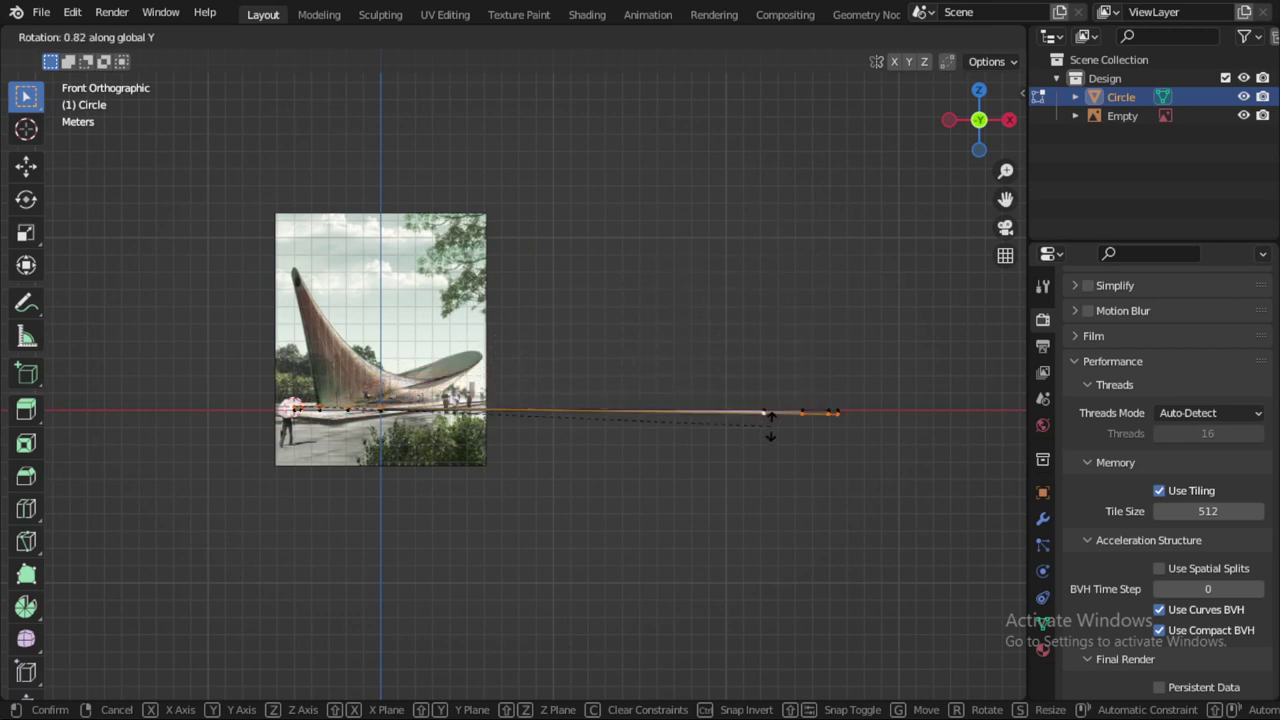
pyautogui.click(760, 248)
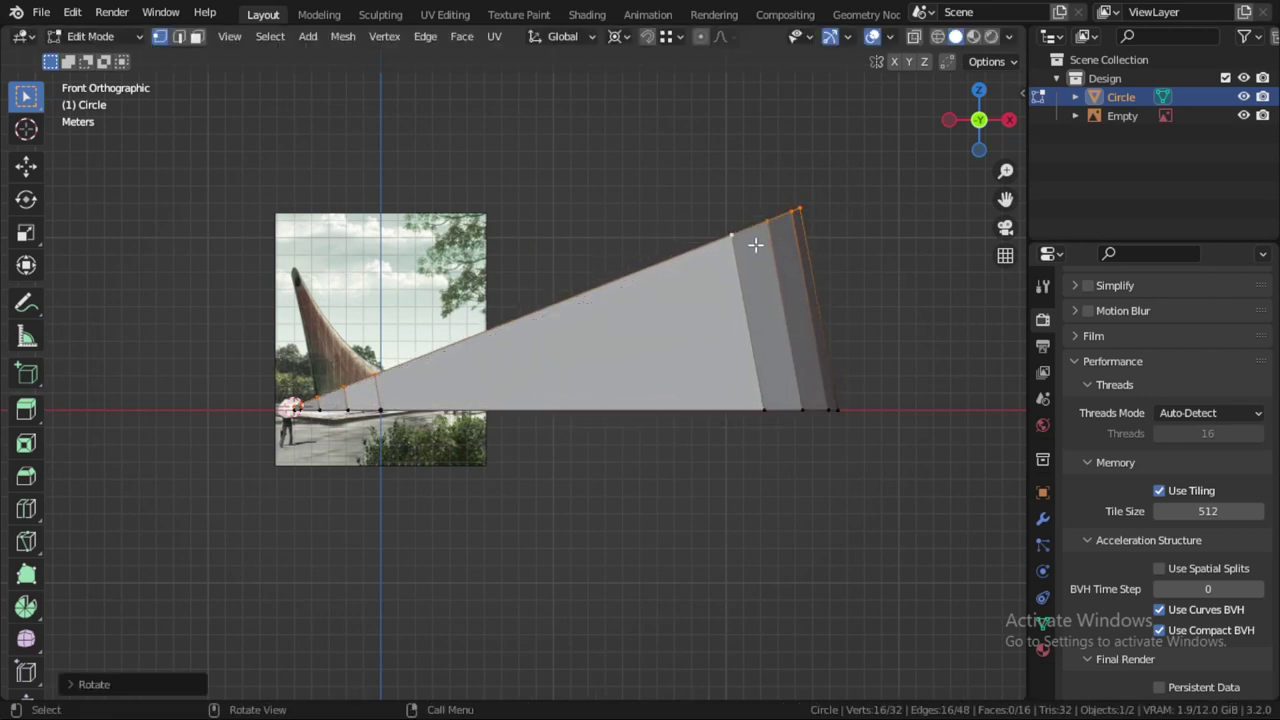
# Step: Scale the tilted top rim up about 1.23 times into a tall slanted shell
pyautogui.press('s')
pyautogui.click(686, 306)
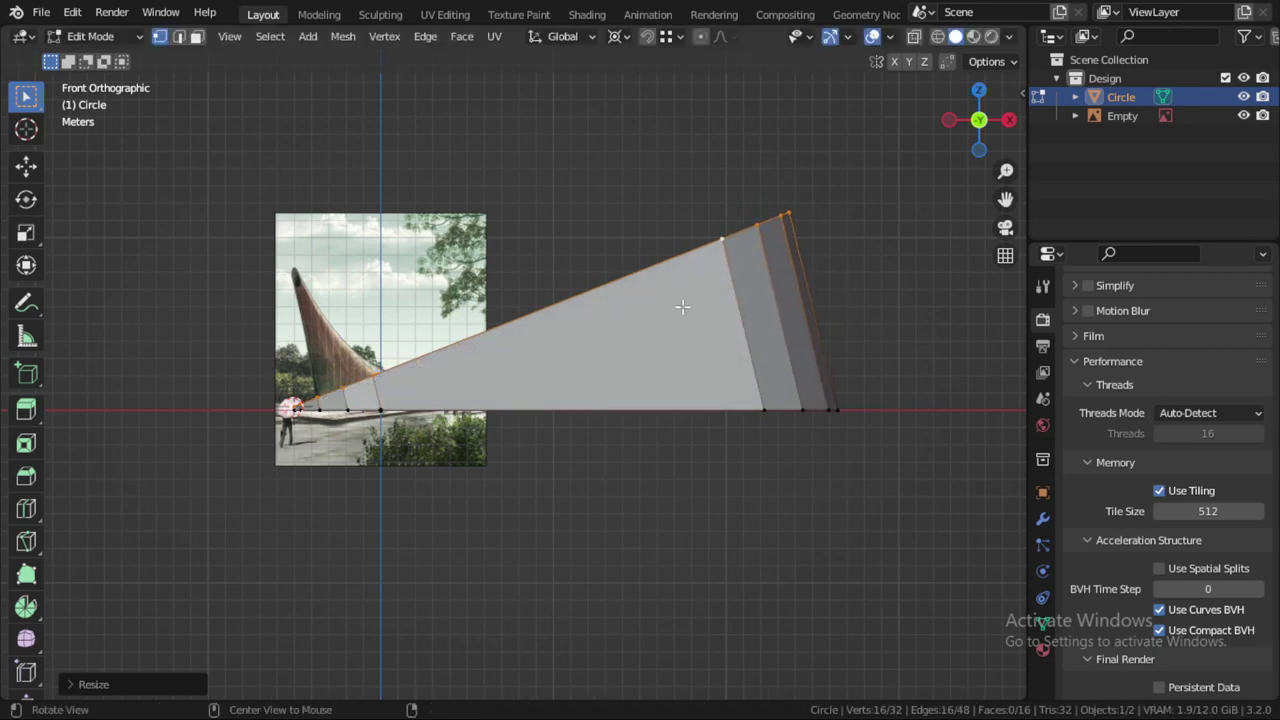
pyautogui.moveTo(686, 306); pyautogui.dragTo(686, 376, button='middle')
pyautogui.press('KP_1')
pyautogui.press('s')
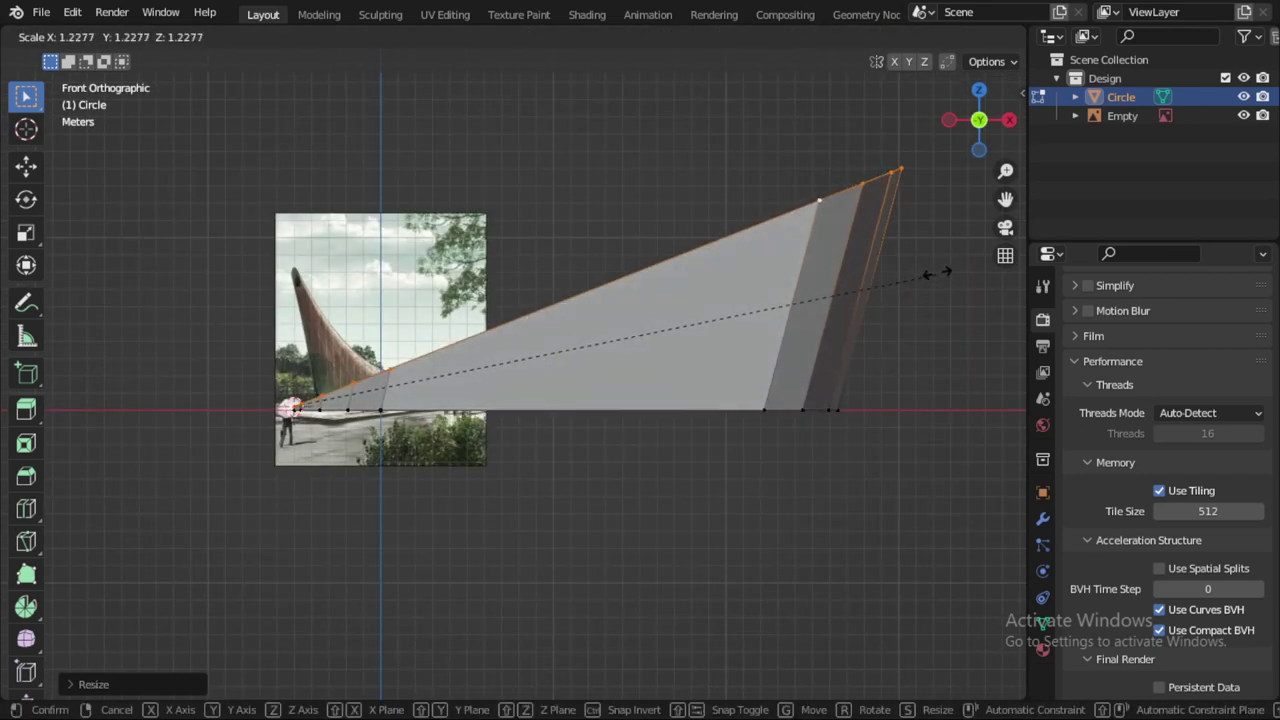
pyautogui.click(945, 266)
pyautogui.moveTo(743, 326)
pyautogui.mouseDown(button='middle')
pyautogui.moveTo(700, 394)
pyautogui.moveTo(714, 400)
pyautogui.moveTo(701, 397)
pyautogui.mouseUp(button='middle')
pyautogui.scroll(2, 531, 417)
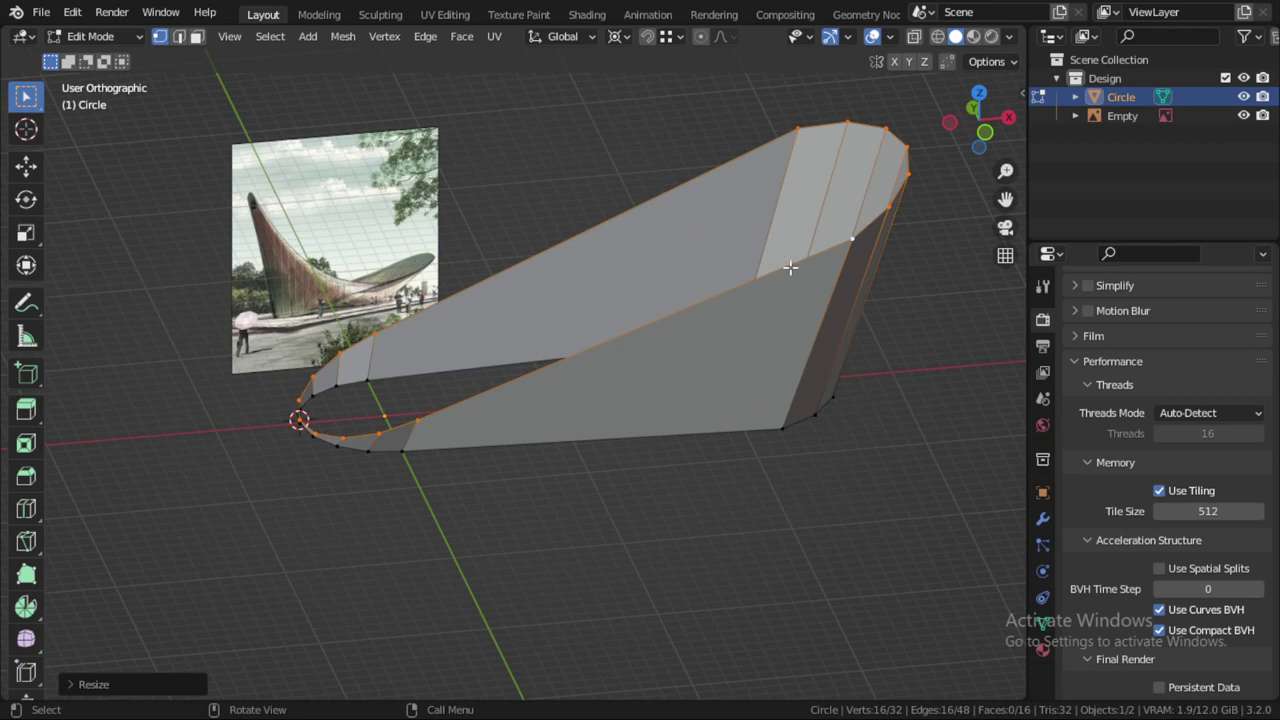
# Step: Select the far-end rim vertices and widen them about 1.42 times along Y
pyautogui.moveTo(849, 240); pyautogui.dragTo(829, 251, button='middle')
pyautogui.click(835, 256)
pyautogui.keyDown('shift'); pyautogui.click(878, 228); pyautogui.keyUp('shift')
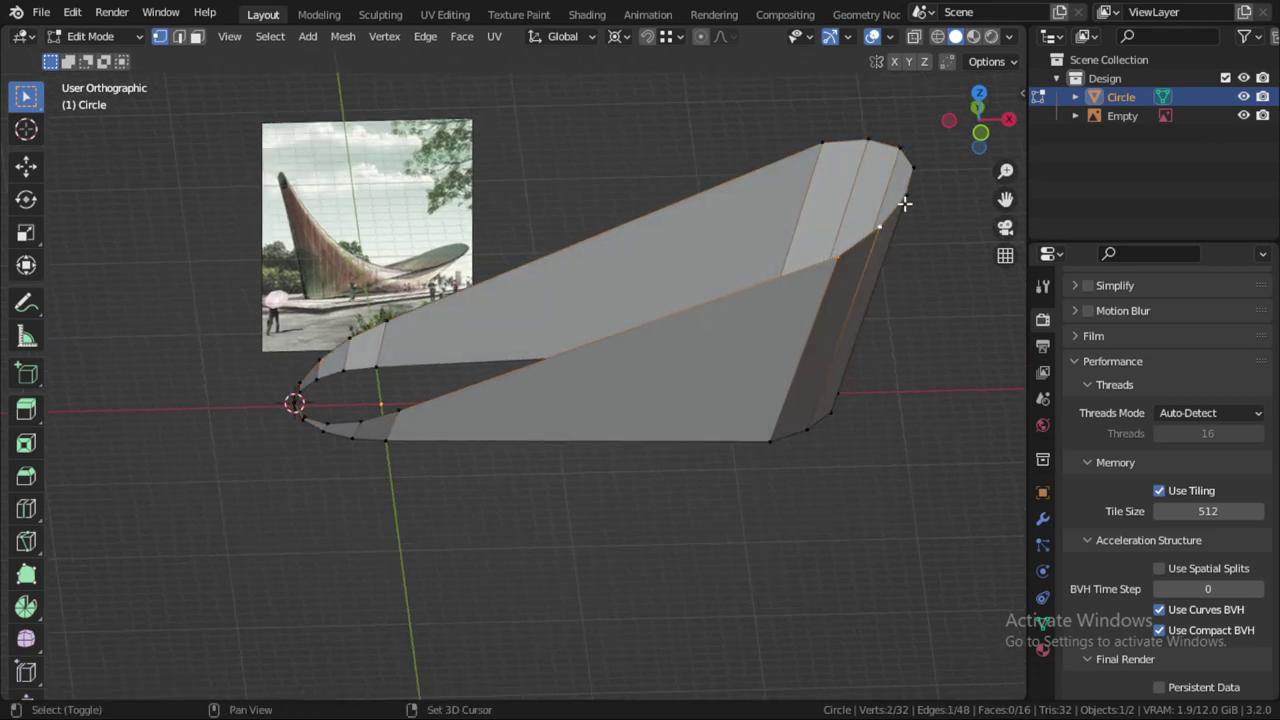
pyautogui.keyDown('shift'); pyautogui.click(906, 195); pyautogui.keyUp('shift')
pyautogui.keyDown('shift'); pyautogui.click(912, 167); pyautogui.keyUp('shift')
pyautogui.keyDown('shift'); pyautogui.click(868, 139); pyautogui.keyUp('shift')
pyautogui.keyDown('shift'); pyautogui.click(822, 142); pyautogui.keyUp('shift')
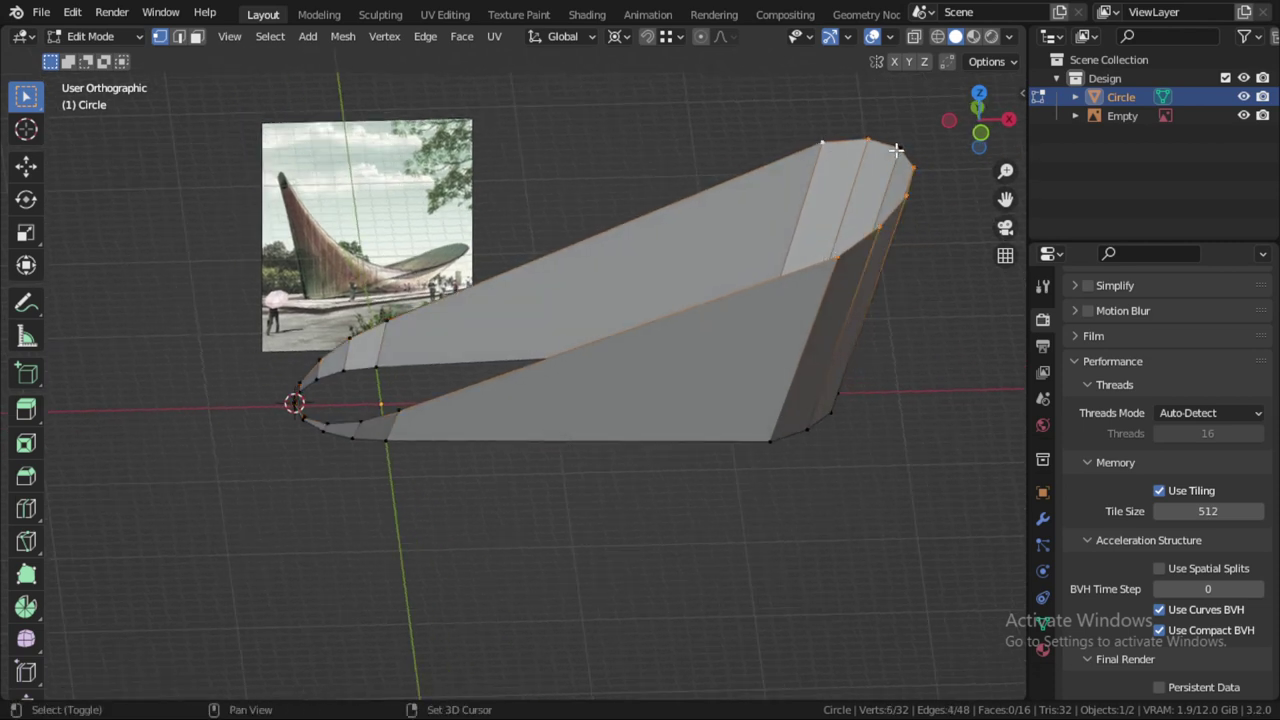
pyautogui.press('KP_7')
pyautogui.scroll(-2, 886, 234)
pyautogui.keyDown('shift'); pyautogui.moveTo(851, 243); pyautogui.dragTo(708, 364, button='middle'); pyautogui.keyUp('shift')
pyautogui.keyDown('shift'); pyautogui.click(663, 357); pyautogui.keyUp('shift')
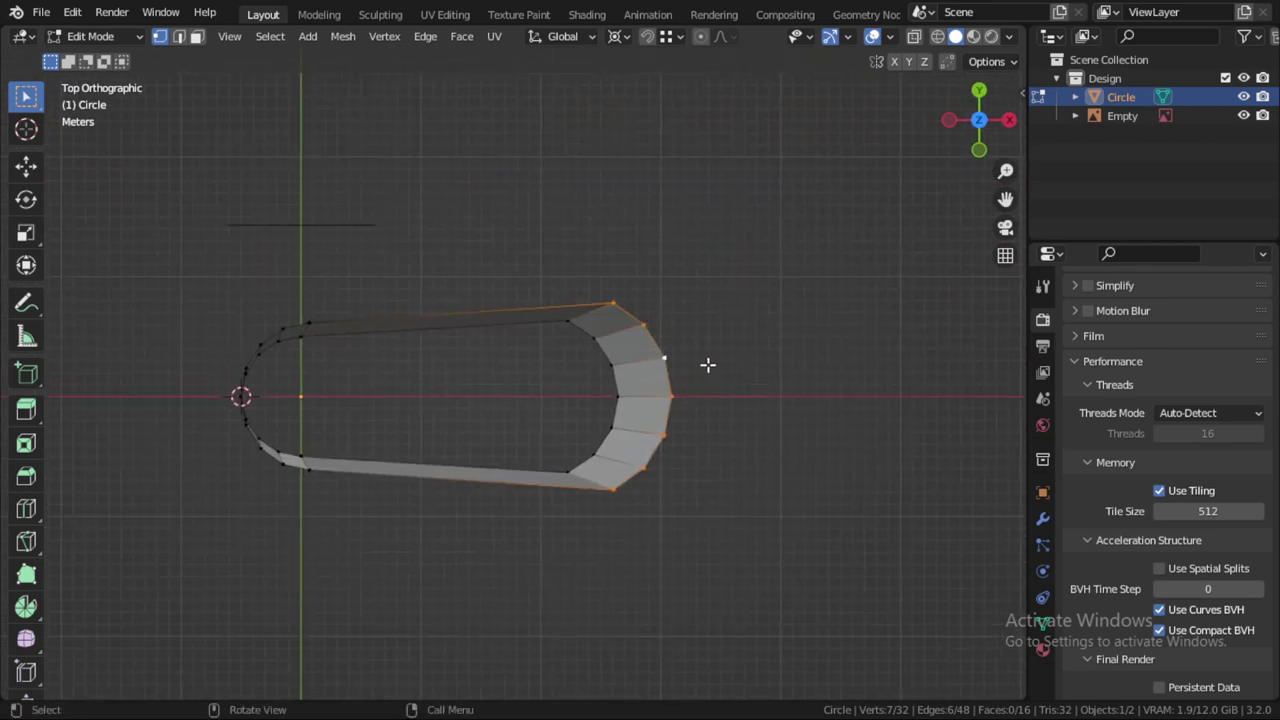
pyautogui.press('s')
pyautogui.press('y')
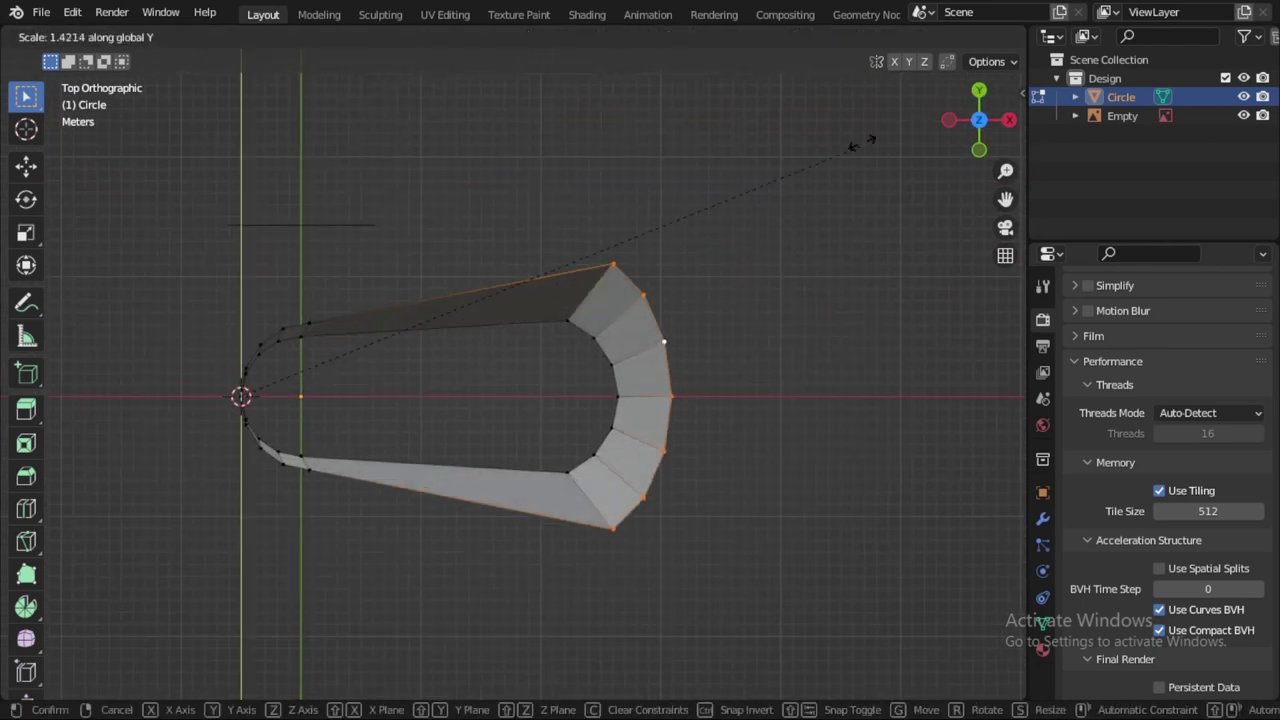
pyautogui.click(914, 57)
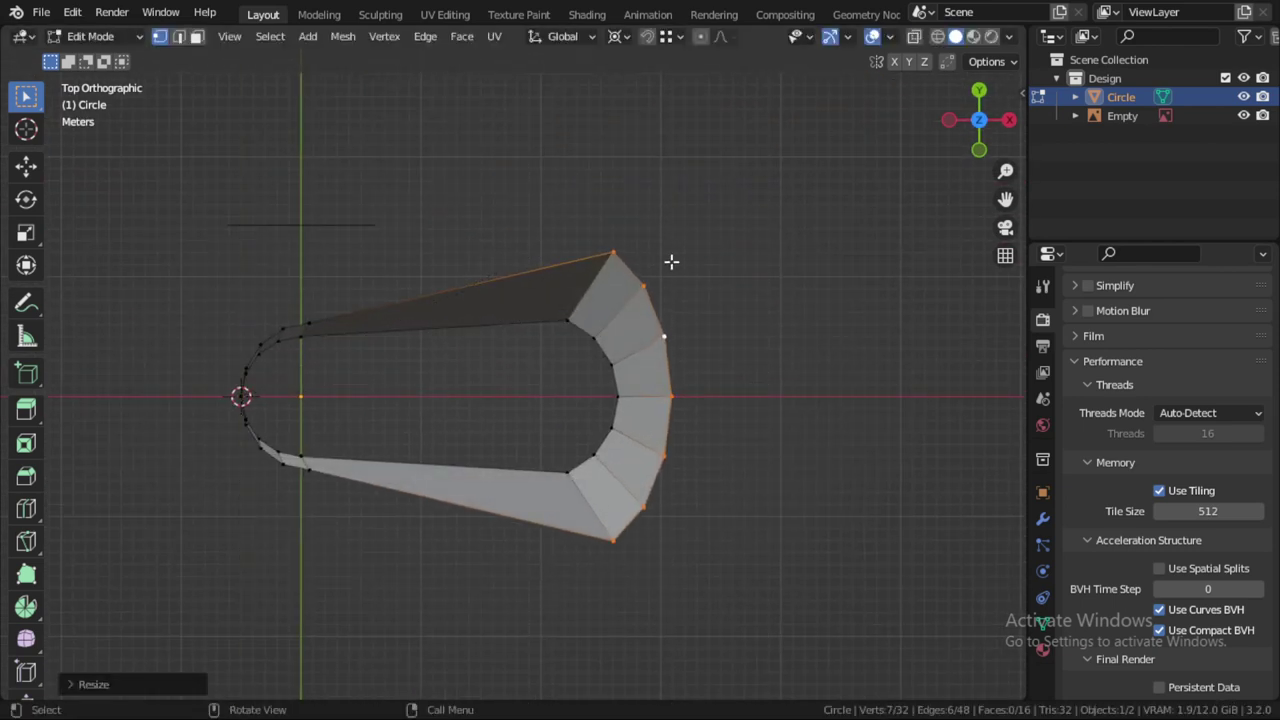
# Step: Add an edge loop cut across the middle of the shell
pyautogui.hotkey('ctrl', 'r')
pyautogui.click(435, 316)
pyautogui.click(443, 314)
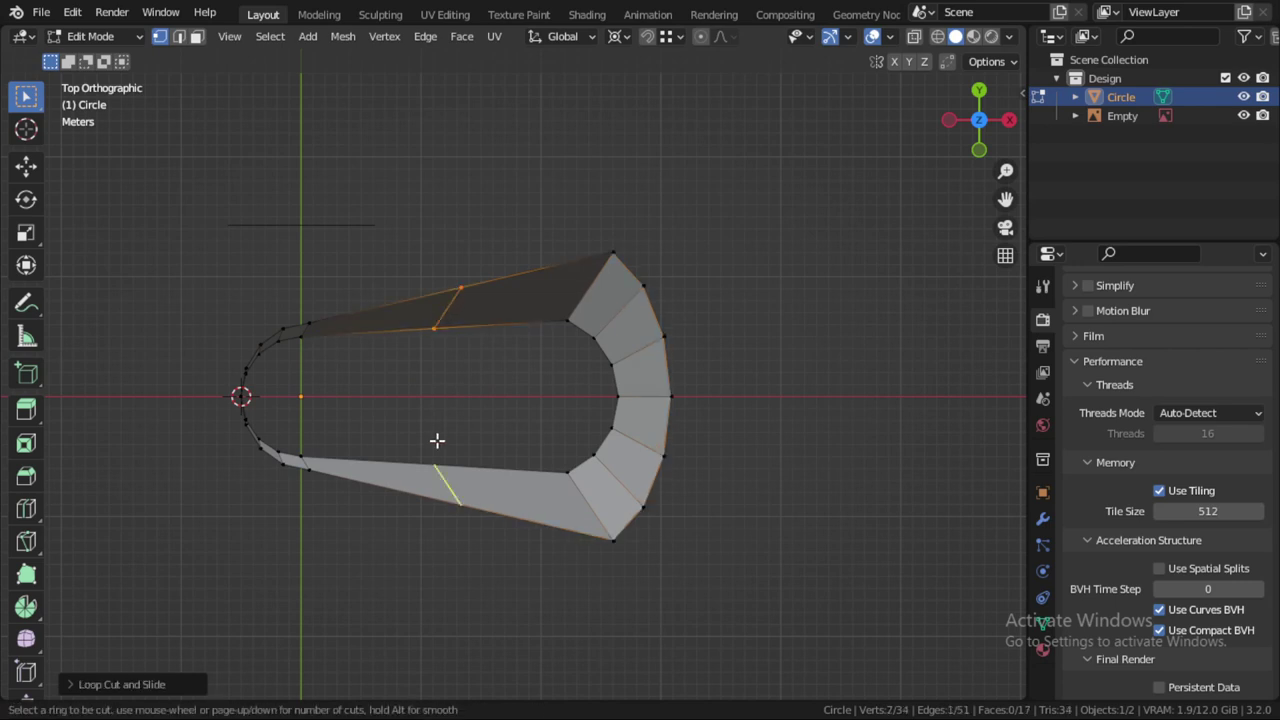
pyautogui.click(437, 440)
pyautogui.click(435, 440)
# Step: Slide the new upper vertex along its edge and scale the middle vertices outward along Y
pyautogui.click(460, 289)
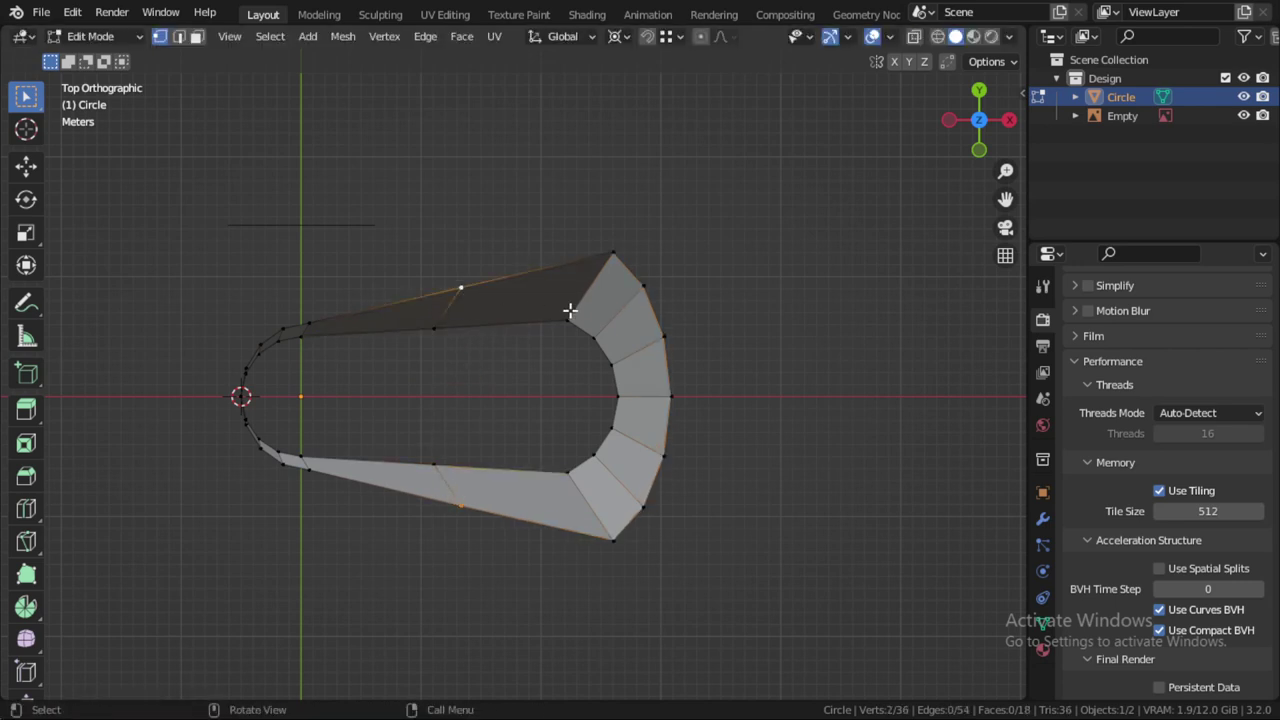
pyautogui.press('g')
pyautogui.press('g')
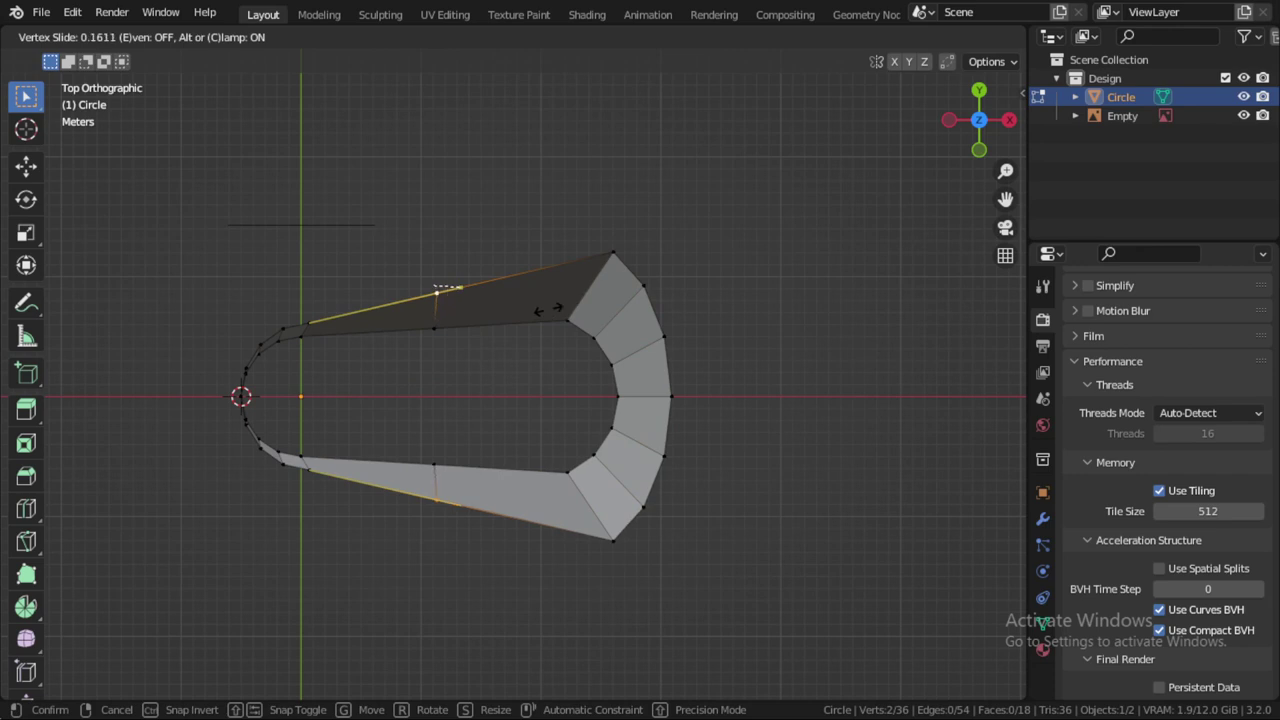
pyautogui.click(442, 291)
pyautogui.press('s')
pyautogui.rightClick(546, 300)
pyautogui.press('s')
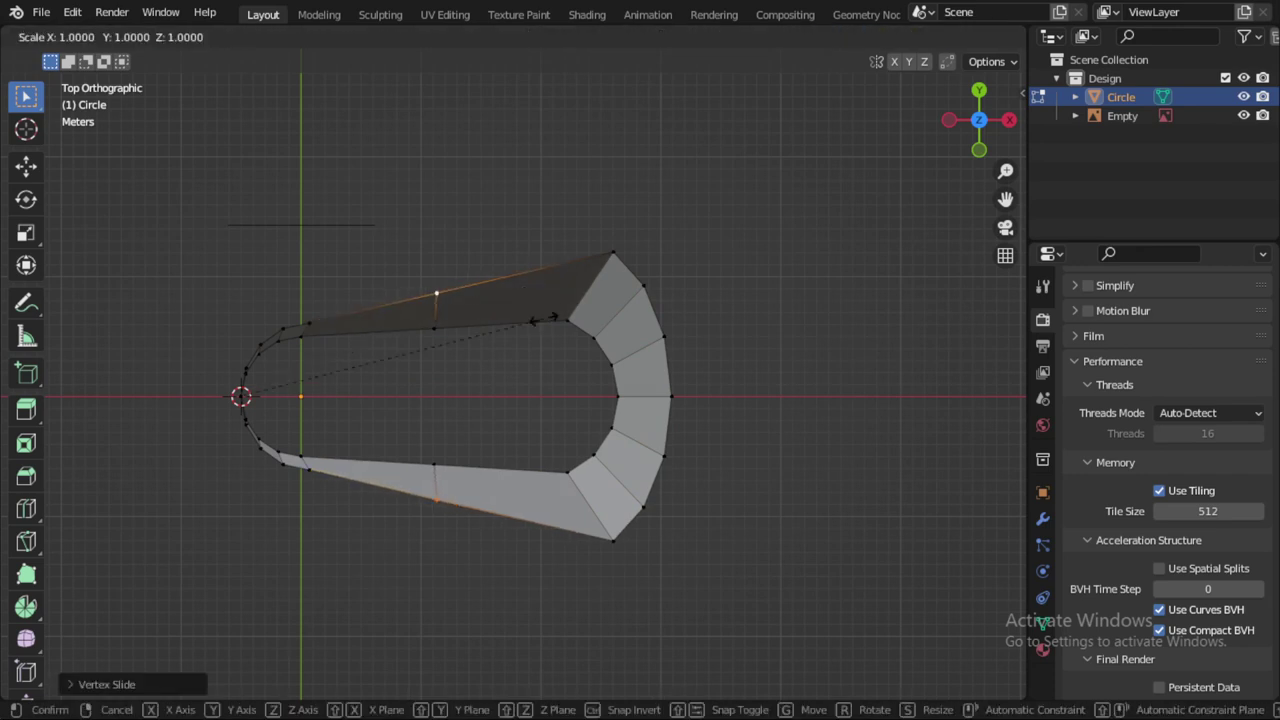
pyautogui.press('y')
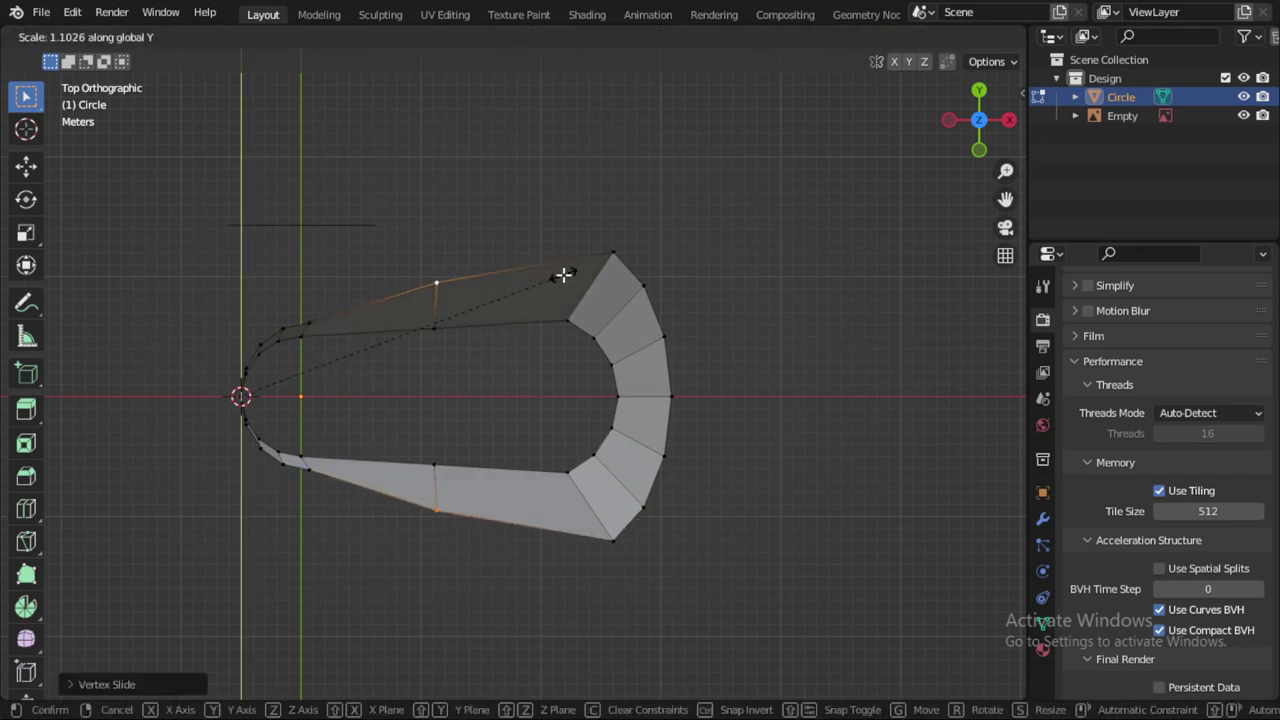
pyautogui.click(563, 274)
pyautogui.moveTo(568, 406)
pyautogui.mouseDown(button='middle')
pyautogui.moveTo(551, 263)
pyautogui.moveTo(580, 240)
pyautogui.mouseUp(button='middle')
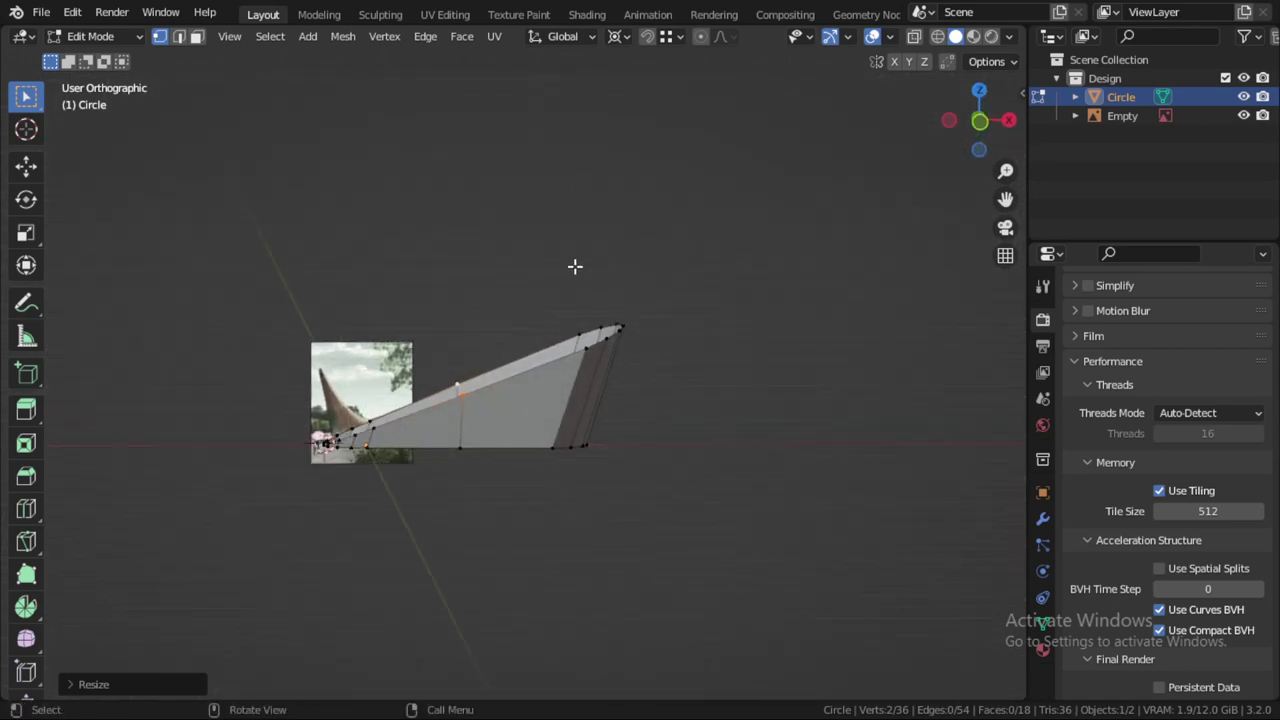
# Step: Frame the shell and the whole reference photo in front view
pyautogui.press('KP_1')
pyautogui.scroll(2, 620, 409)
pyautogui.scroll(2, 575, 434)
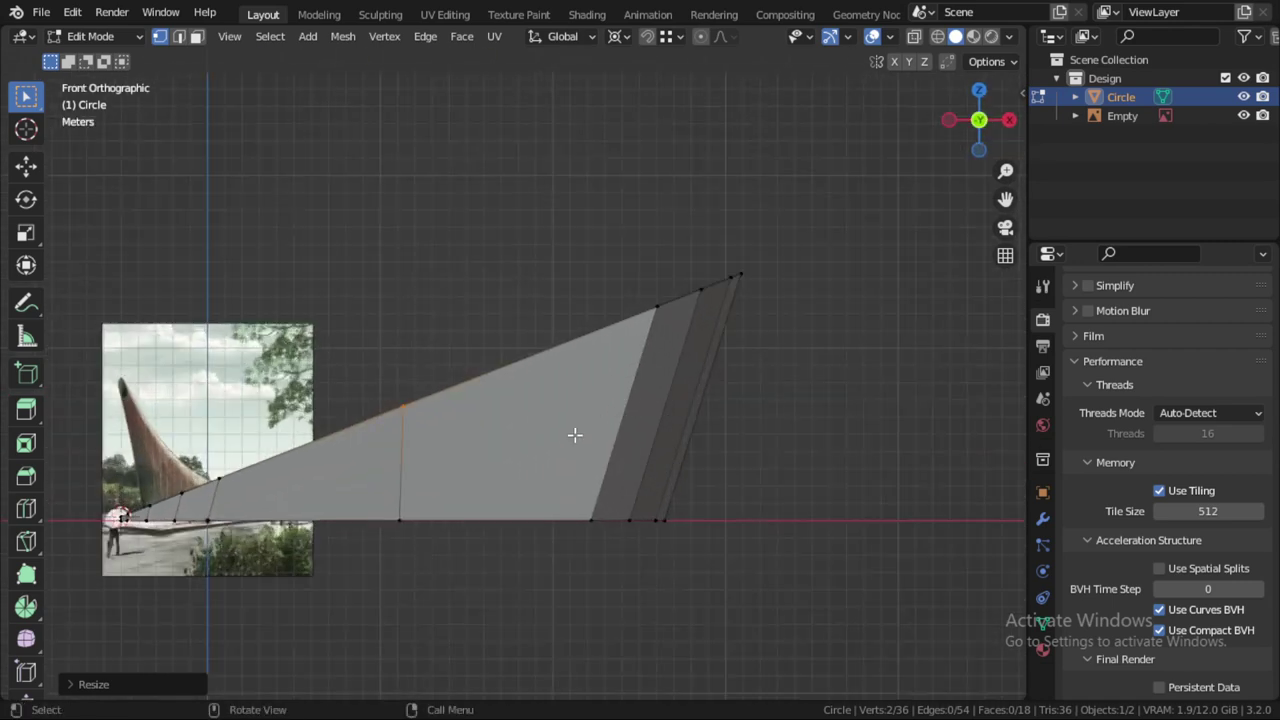
pyautogui.moveTo(575, 434)
pyautogui.keyDown('shift'); pyautogui.mouseDown(button='middle')
pyautogui.moveTo(600, 423)
pyautogui.moveTo(605, 469)
pyautogui.mouseUp(button='middle'); pyautogui.keyUp('shift')
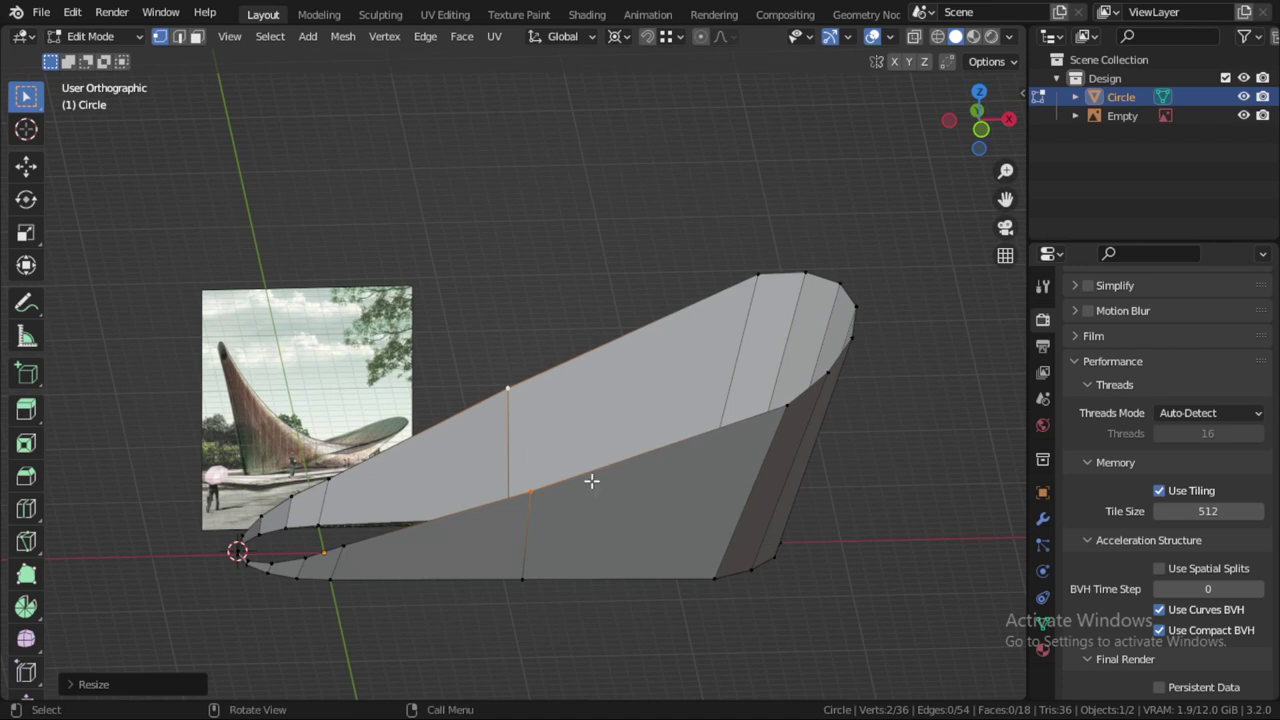
pyautogui.press('KP_1')
pyautogui.scroll(2, 343, 543)
pyautogui.keyDown('shift'); pyautogui.moveTo(343, 543); pyautogui.dragTo(743, 366, button='middle'); pyautogui.keyUp('shift')
pyautogui.scroll(3, 662, 407)
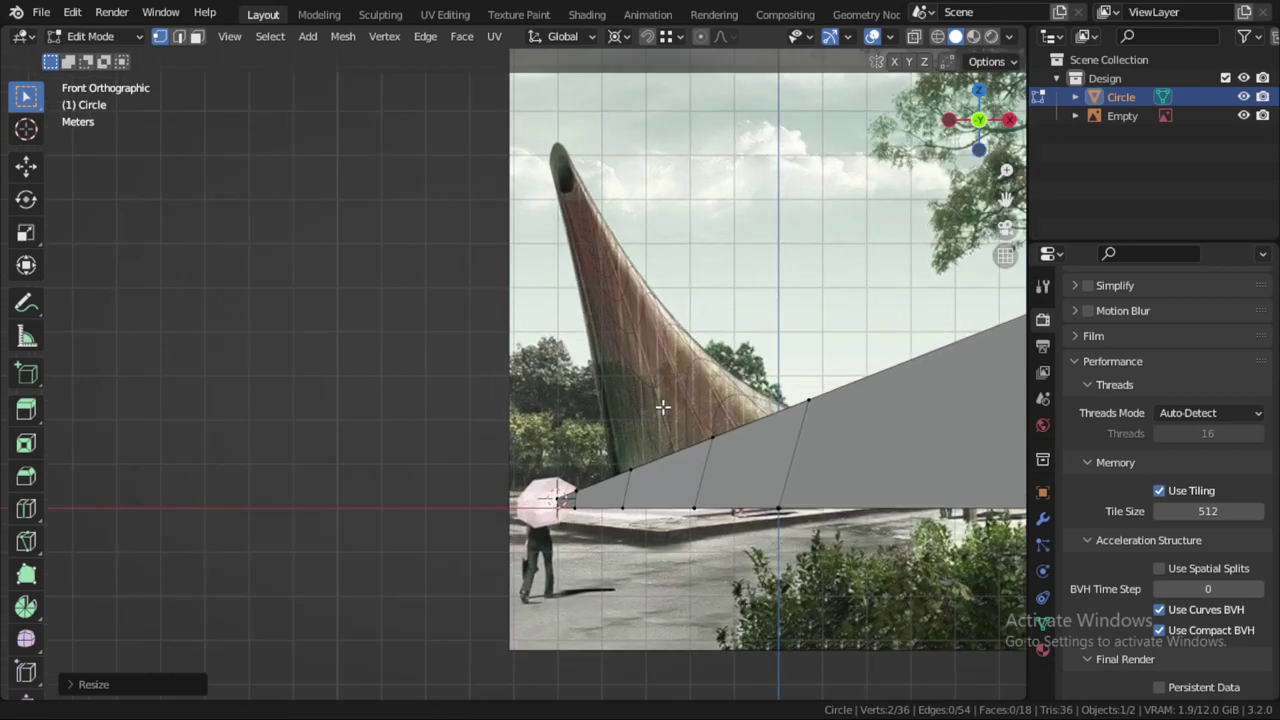
pyautogui.keyDown('shift'); pyautogui.moveTo(738, 435); pyautogui.dragTo(523, 420, button='middle'); pyautogui.keyUp('shift')
# Step: In Object Mode, move the reference photo Empty left and up beside the shell's pointed end
pyautogui.press('Tab')
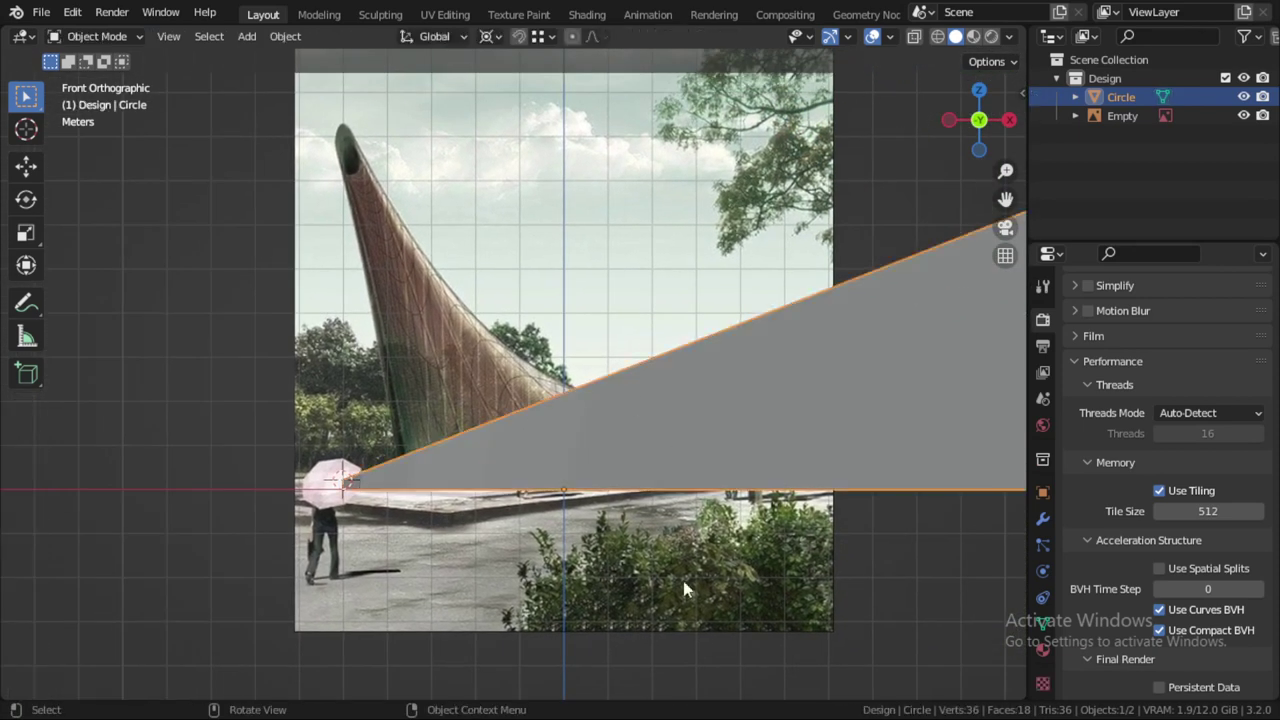
pyautogui.click(684, 588)
pyautogui.press('g')
pyautogui.click(268, 478)
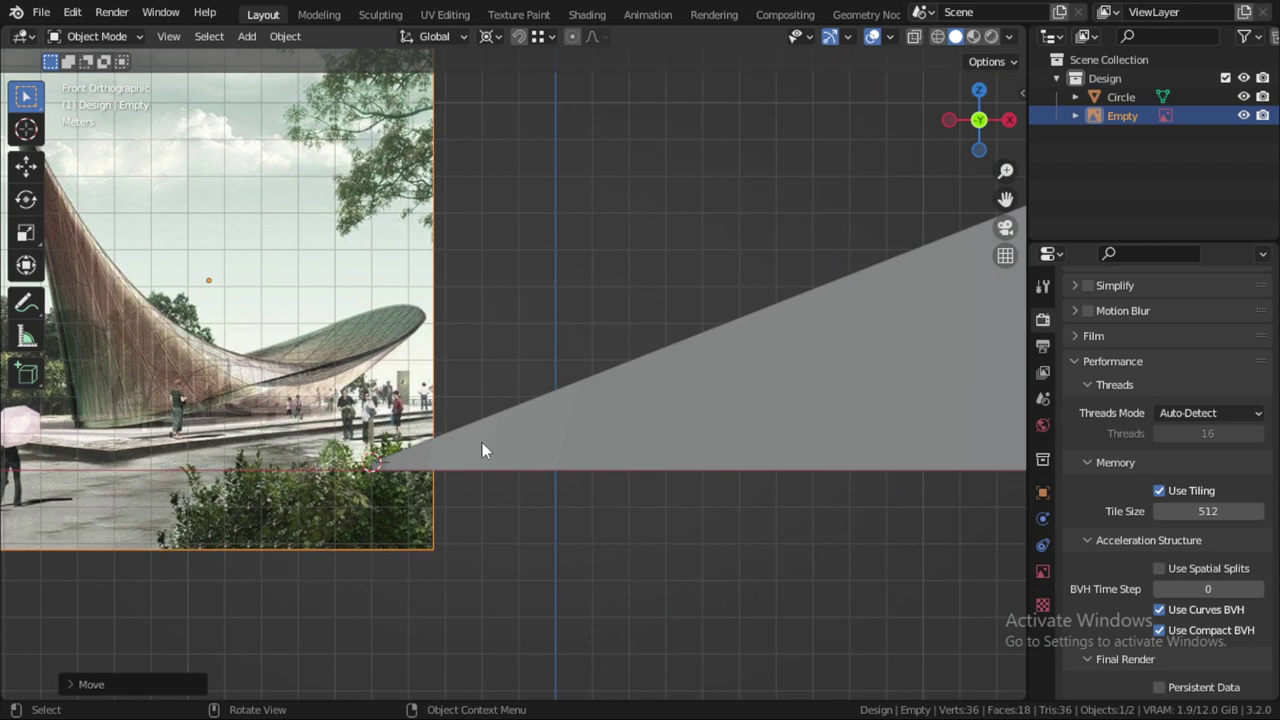
pyautogui.scroll(2, 552, 443)
pyautogui.scroll(2, 555, 424)
# Step: With X-ray on, vertex-slide the middle cut's upper vertex pair along its edge
pyautogui.click(600, 393)
pyautogui.press('Tab')
pyautogui.press('z')
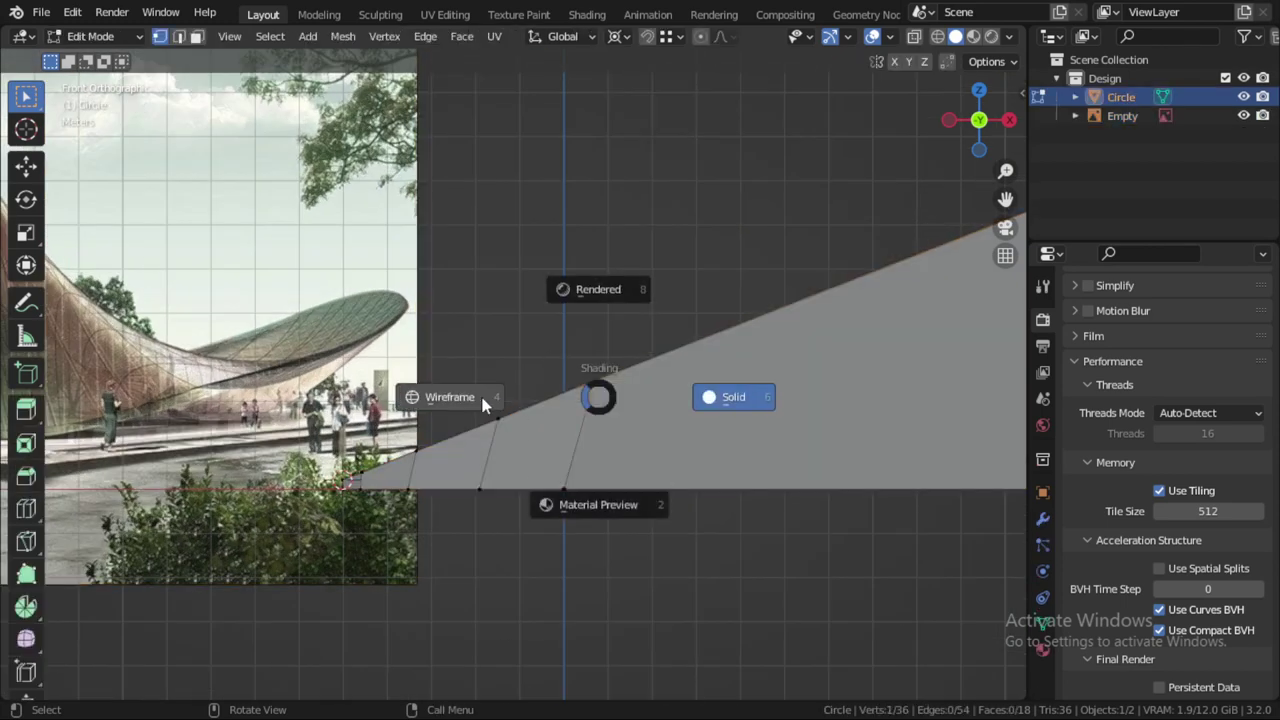
pyautogui.press('a')
pyautogui.hotkey('alt', 'a')
pyautogui.moveTo(534, 340); pyautogui.dragTo(623, 423)
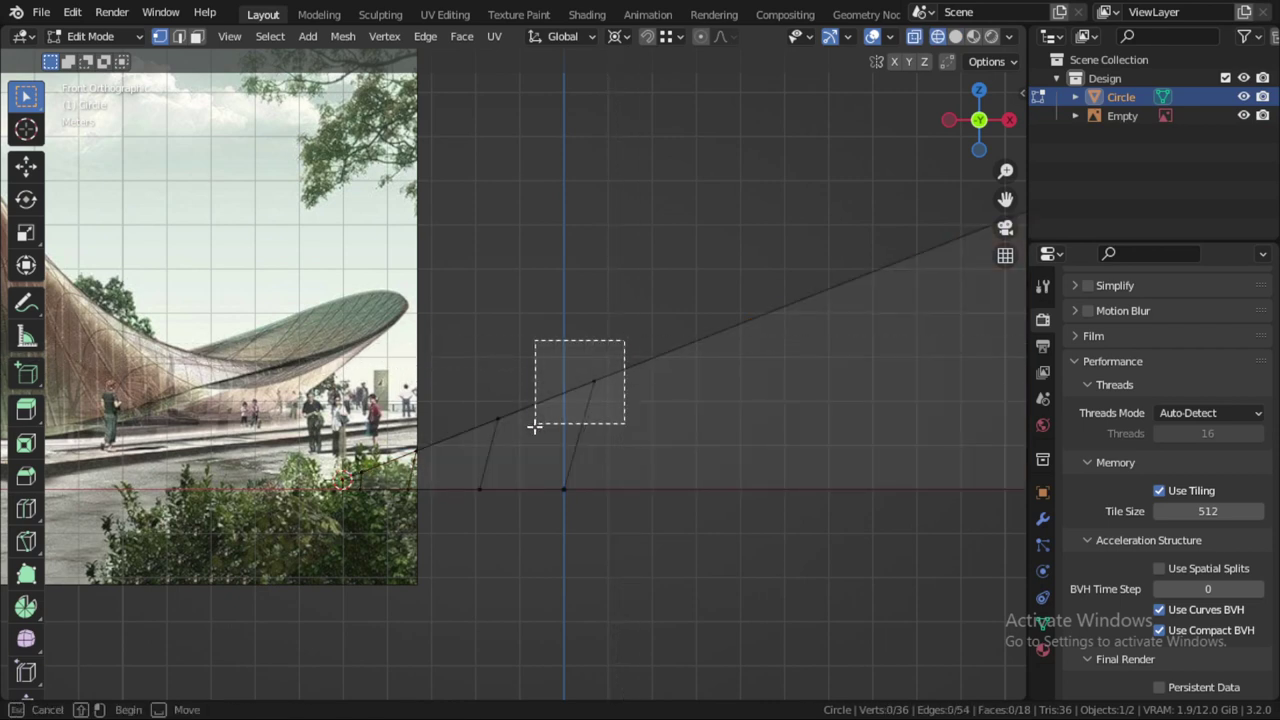
pyautogui.press('g')
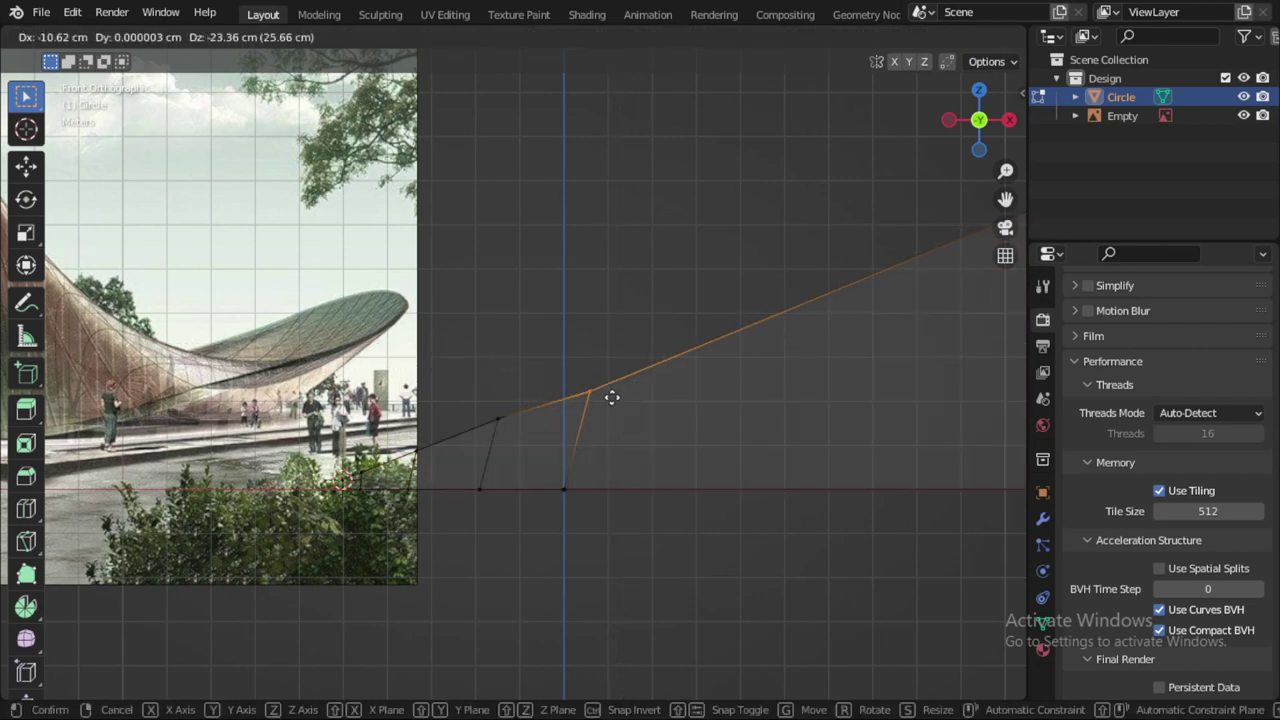
pyautogui.press('g')
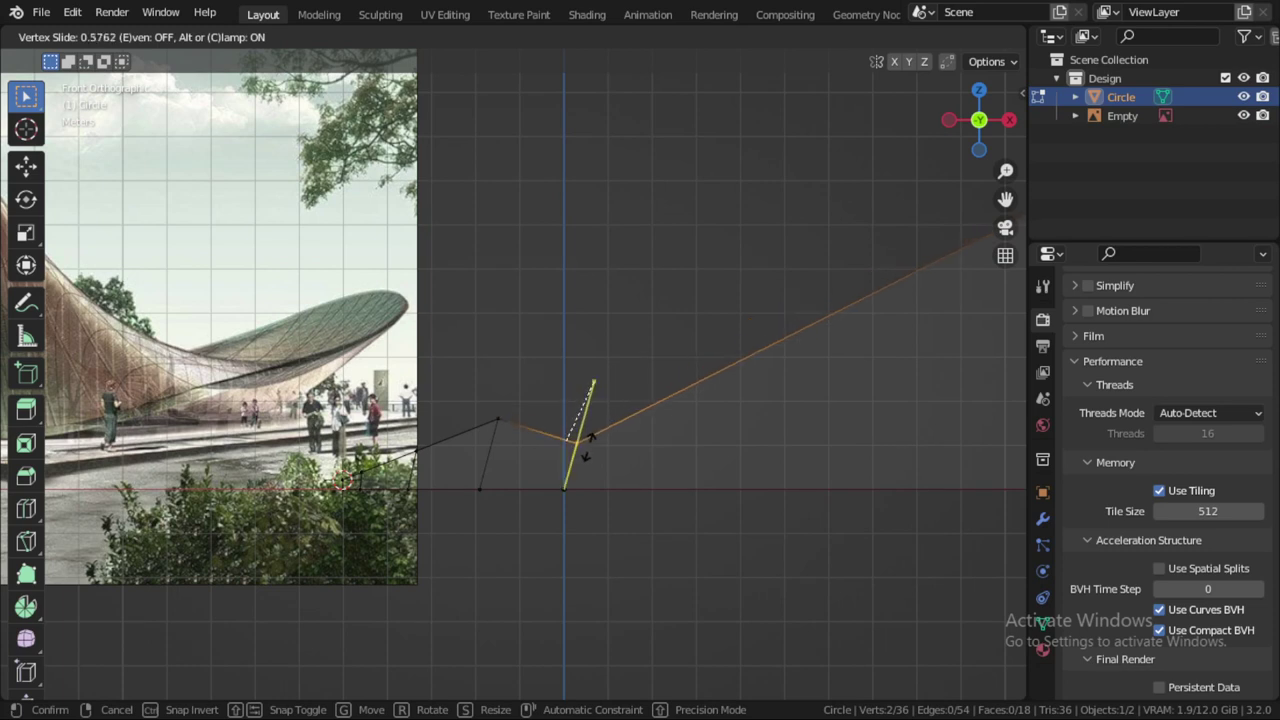
pyautogui.click(588, 443)
# Step: Snap the 3D cursor to the overlapping vertices on the ground line
pyautogui.scroll(2, 640, 430)
pyautogui.press('a')
pyautogui.hotkey('alt', 'a')
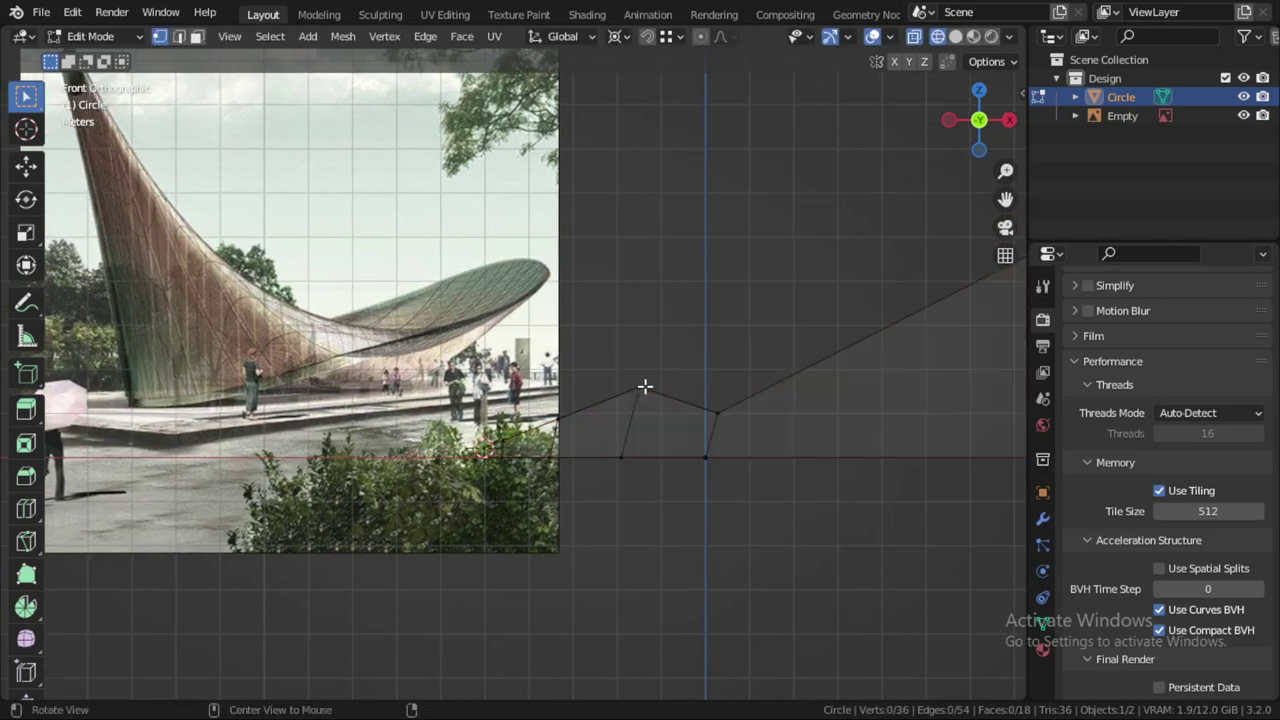
pyautogui.press('b')
pyautogui.moveTo(634, 443); pyautogui.dragTo(612, 468)
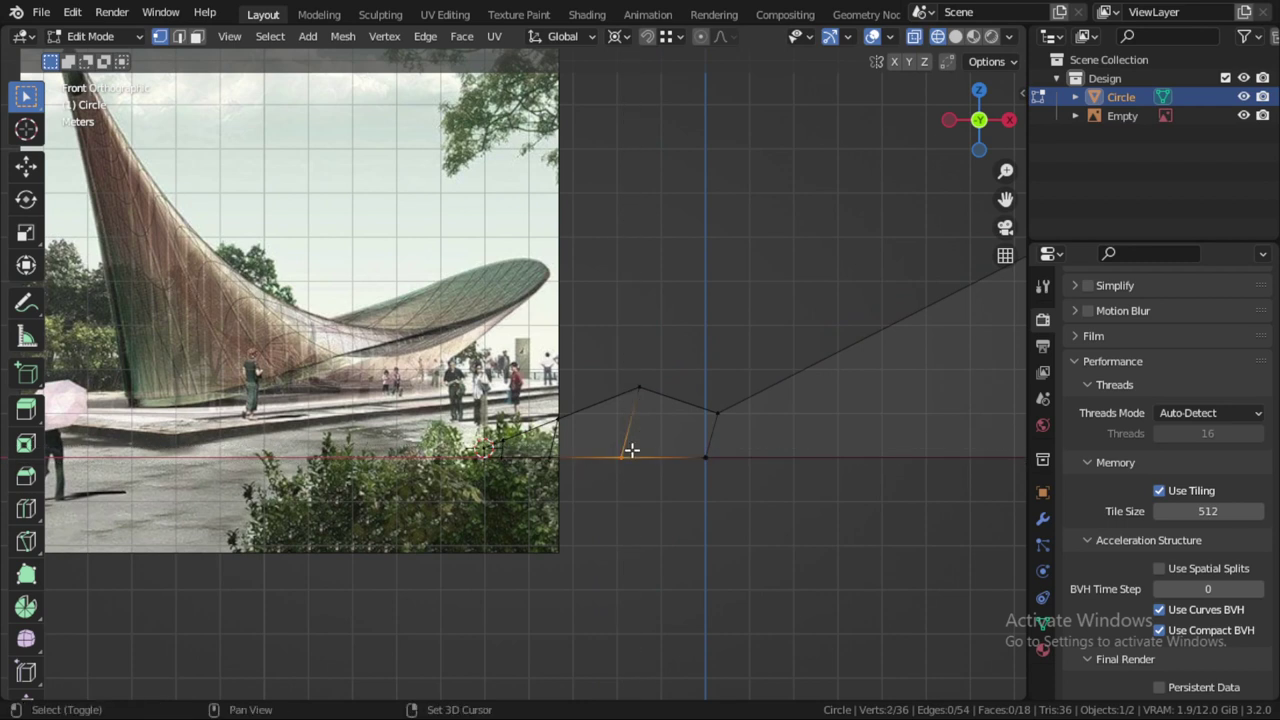
pyautogui.hotkey('shift', 's')
pyautogui.click(634, 557)
# Step: Scale the tip's peak vertices along Z to about 0.40 to flatten the tip
pyautogui.press('a')
pyautogui.hotkey('alt', 'a')
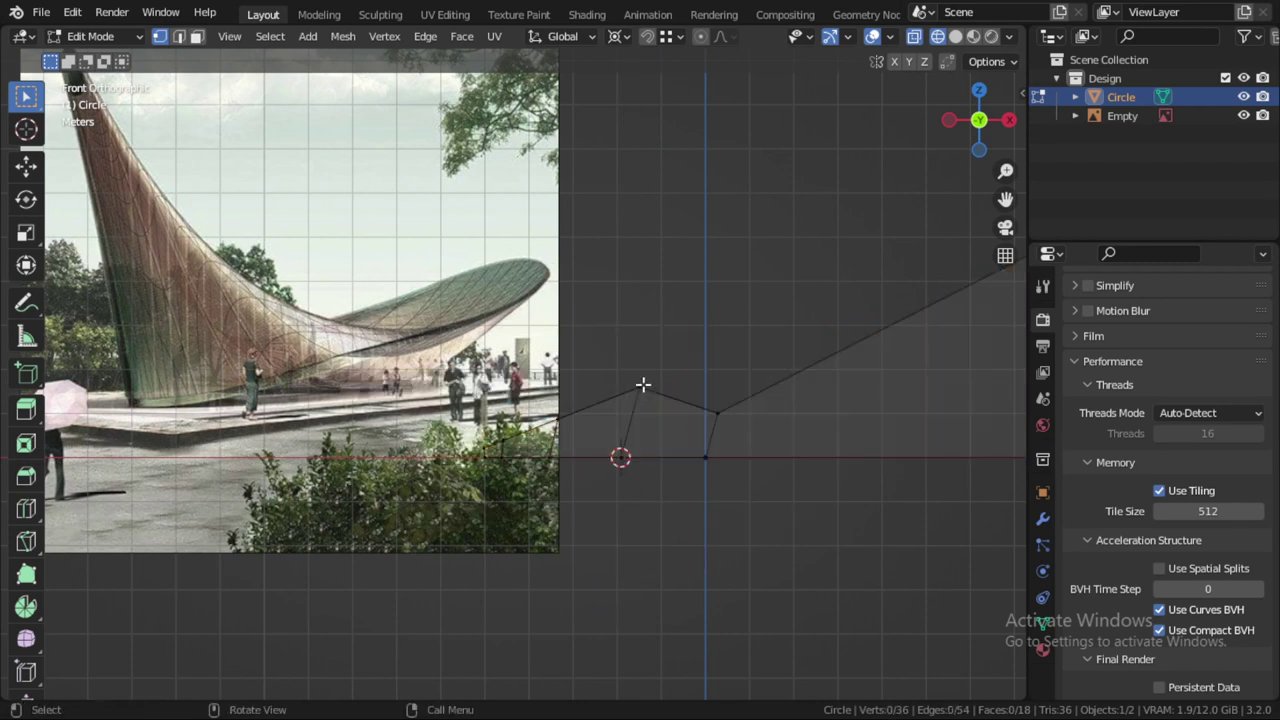
pyautogui.moveTo(654, 366); pyautogui.dragTo(560, 446)
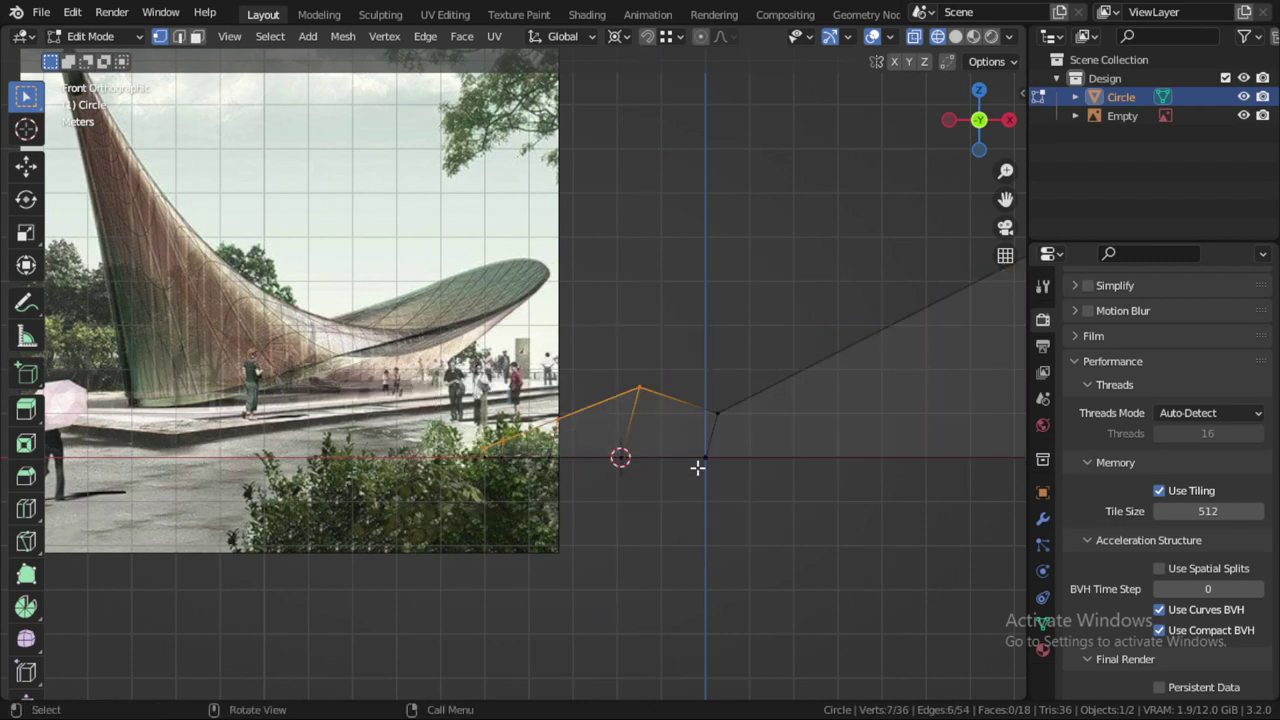
pyautogui.press('s')
pyautogui.press('z')
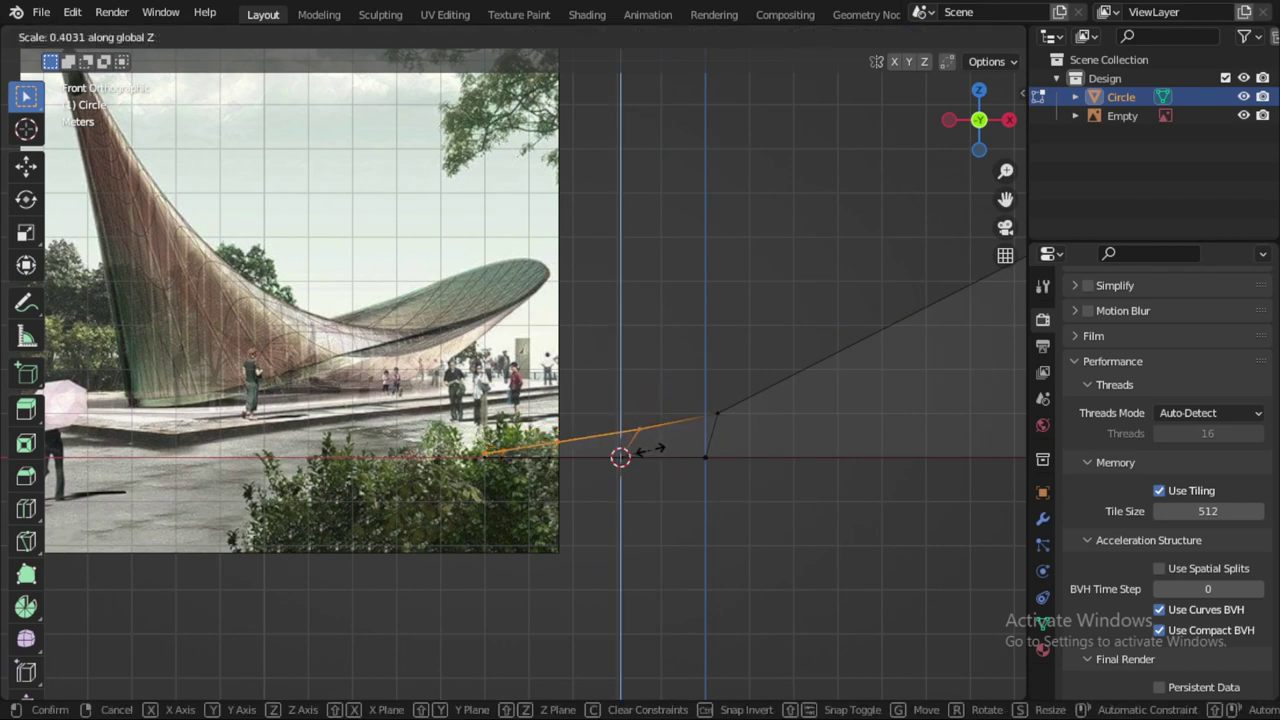
pyautogui.press('Return')
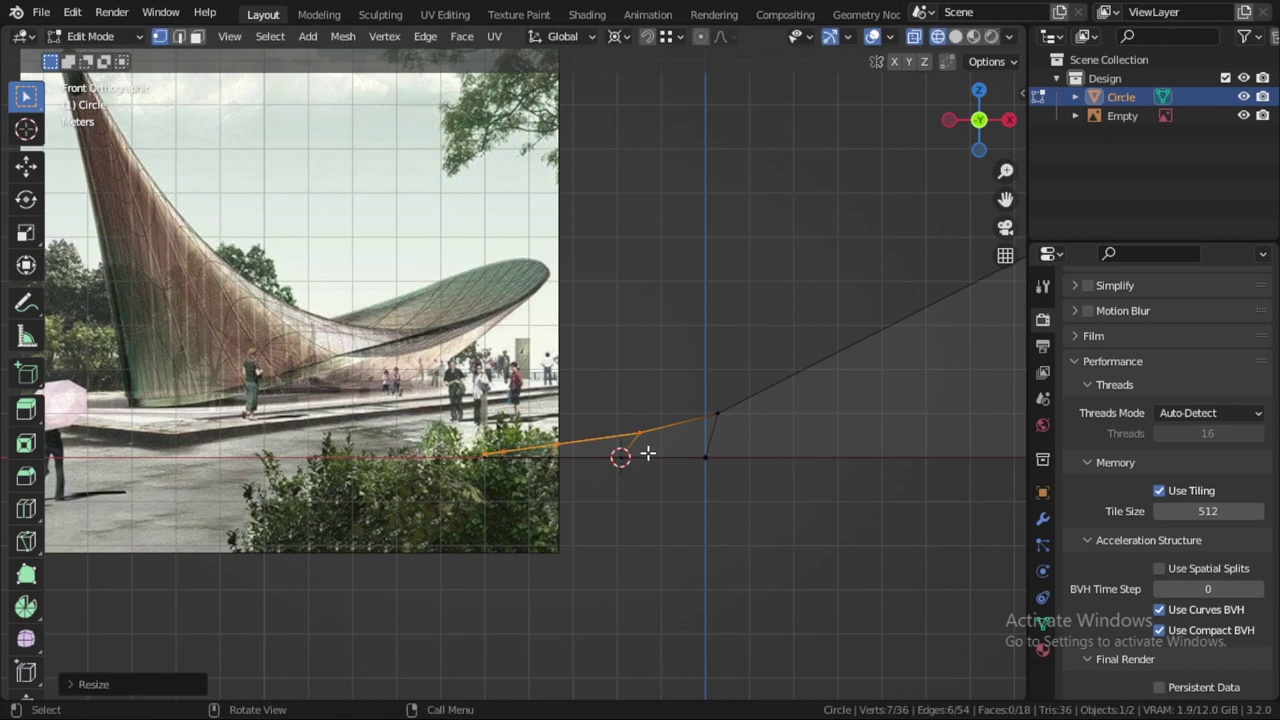
pyautogui.scroll(-3, 649, 455)
pyautogui.scroll(-1, 690, 440)
pyautogui.press('Tab')
pyautogui.press('Tab')
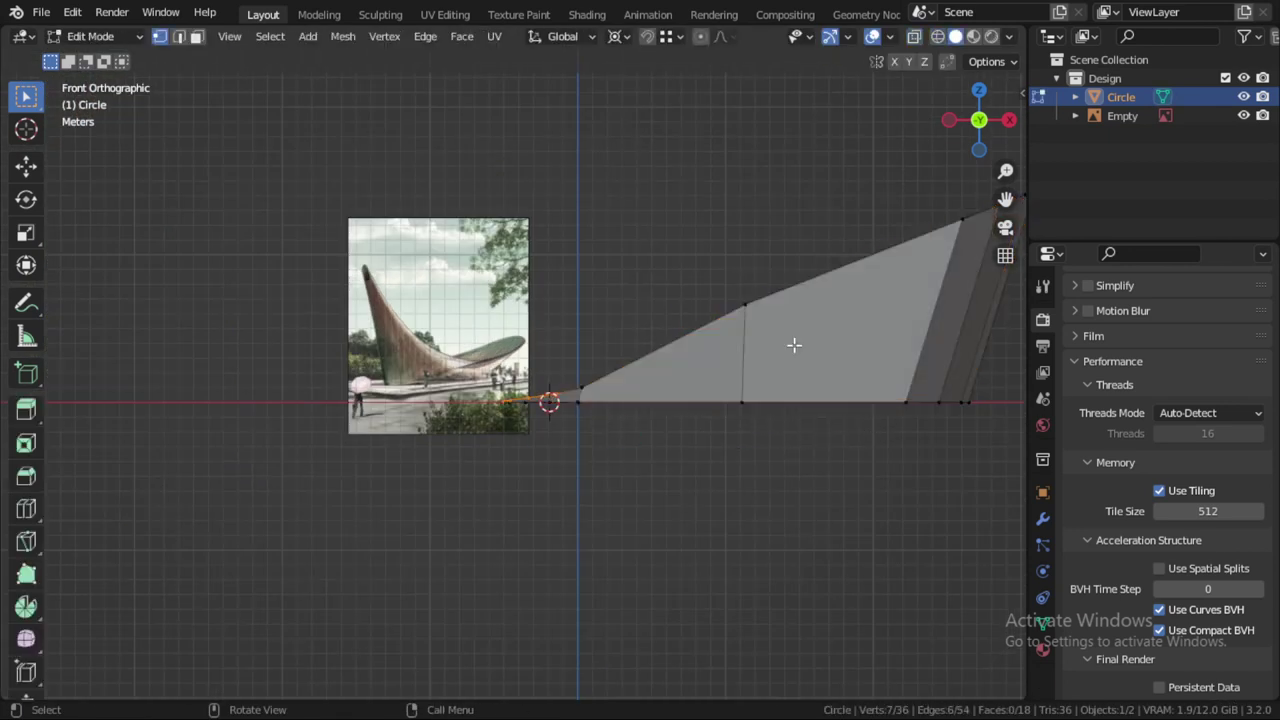
# Step: Move the upper vertex of the middle cut to refine the shell's profile
pyautogui.keyDown('shift'); pyautogui.moveTo(771, 337); pyautogui.dragTo(715, 382, button='middle'); pyautogui.keyUp('shift')
pyautogui.scroll(1, 715, 382)
pyautogui.press('a')
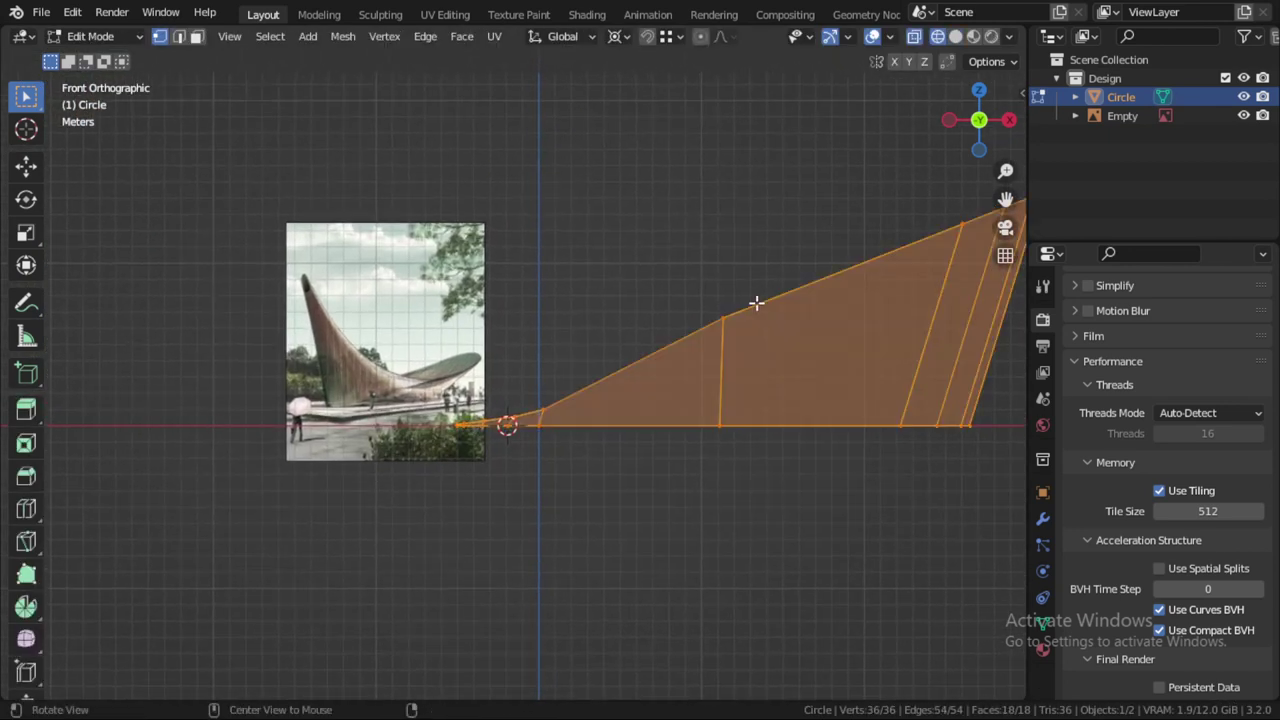
pyautogui.hotkey('alt', 'a')
pyautogui.moveTo(780, 278); pyautogui.dragTo(689, 357)
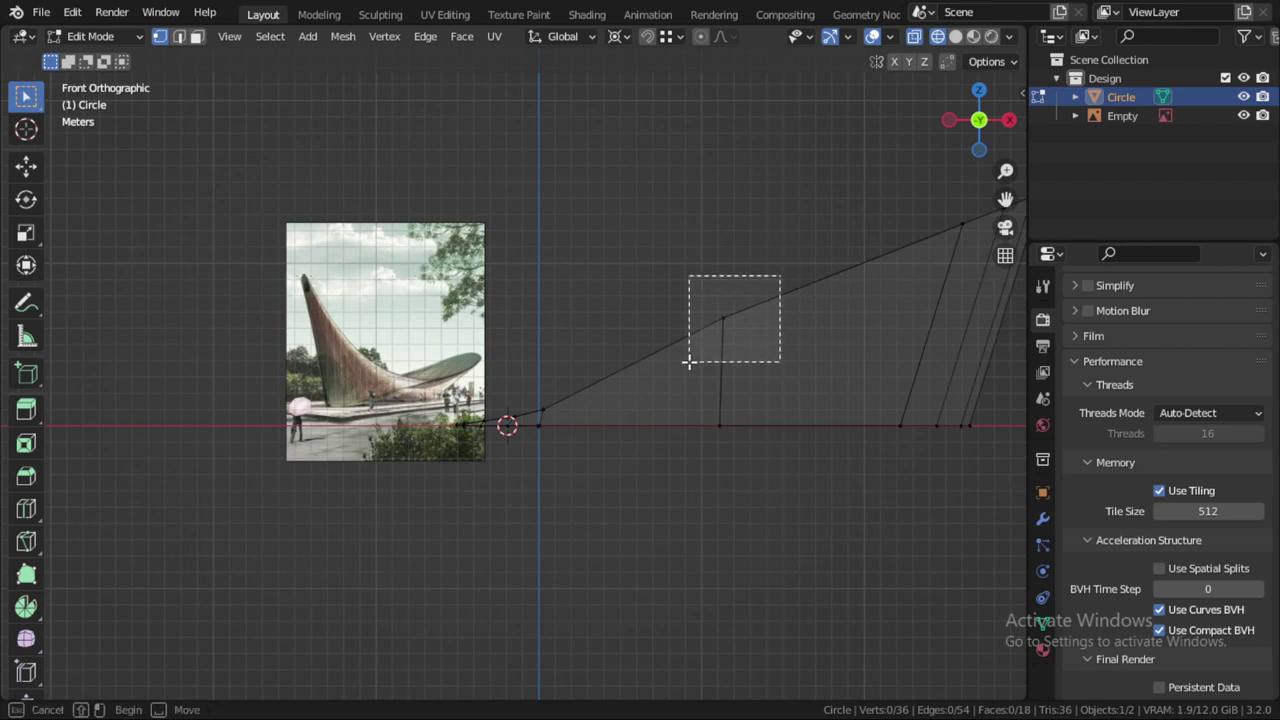
pyautogui.press('g')
pyautogui.click(762, 357)
# Step: Orbit to an angled 3D view and switch the shell back to solid display
pyautogui.press('Tab')
pyautogui.scroll(-2, 757, 390)
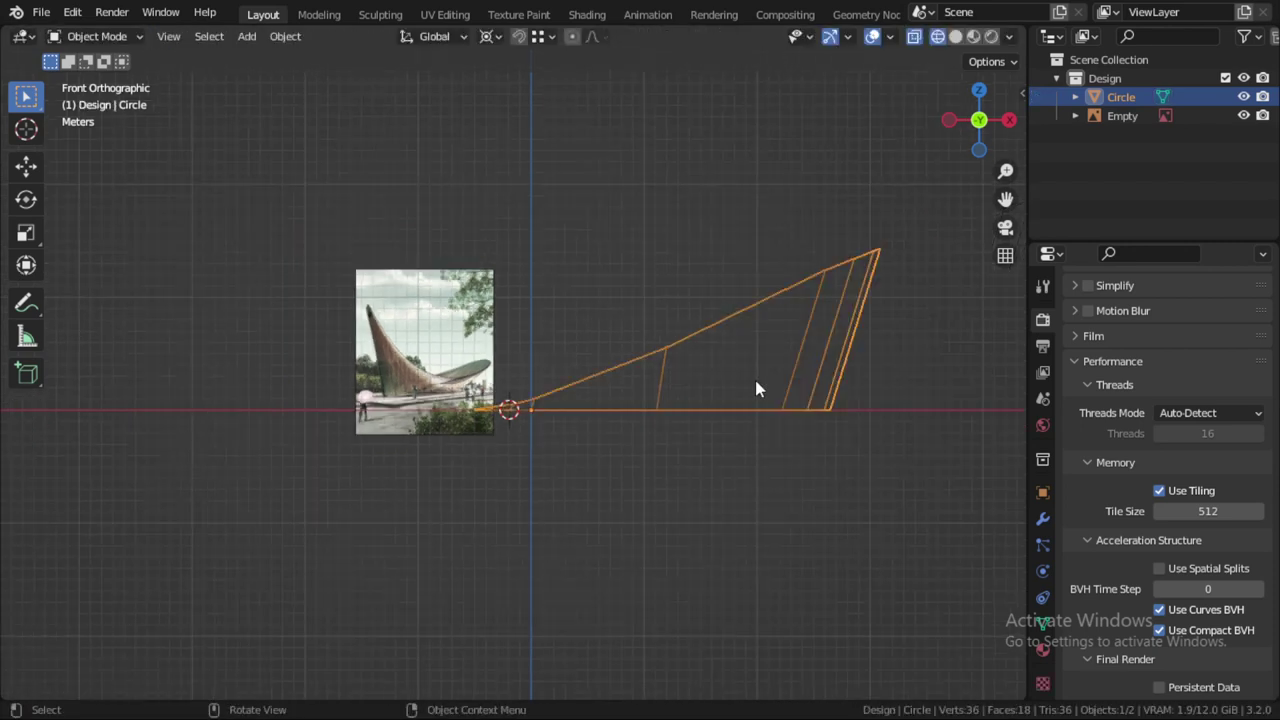
pyautogui.press('Tab')
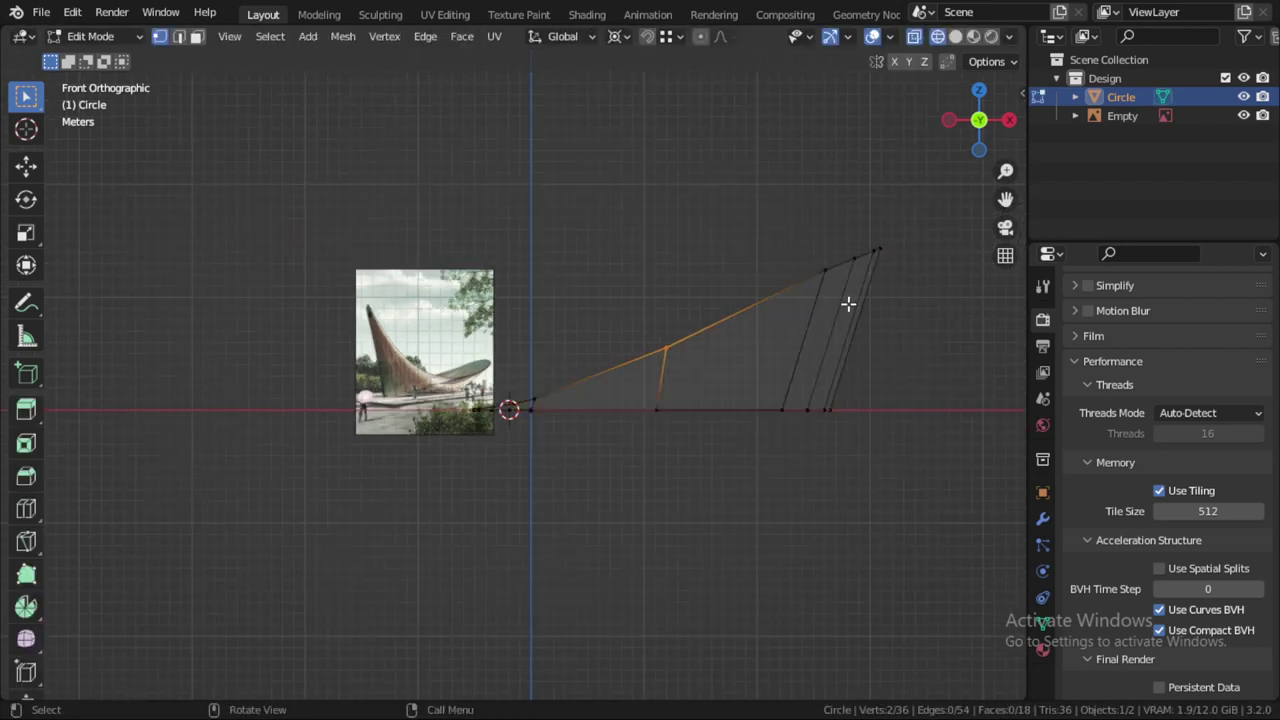
pyautogui.keyDown('shift'); pyautogui.moveTo(849, 303); pyautogui.dragTo(741, 362, button='middle'); pyautogui.keyUp('shift')
pyautogui.press('Tab')
pyautogui.moveTo(660, 397)
pyautogui.mouseDown(button='middle')
pyautogui.moveTo(751, 483)
pyautogui.moveTo(814, 423)
pyautogui.moveTo(697, 391)
pyautogui.moveTo(698, 378)
pyautogui.moveTo(722, 394)
pyautogui.mouseUp(button='middle')
pyautogui.hotkey('shift', 'z')
pyautogui.press('Tab')
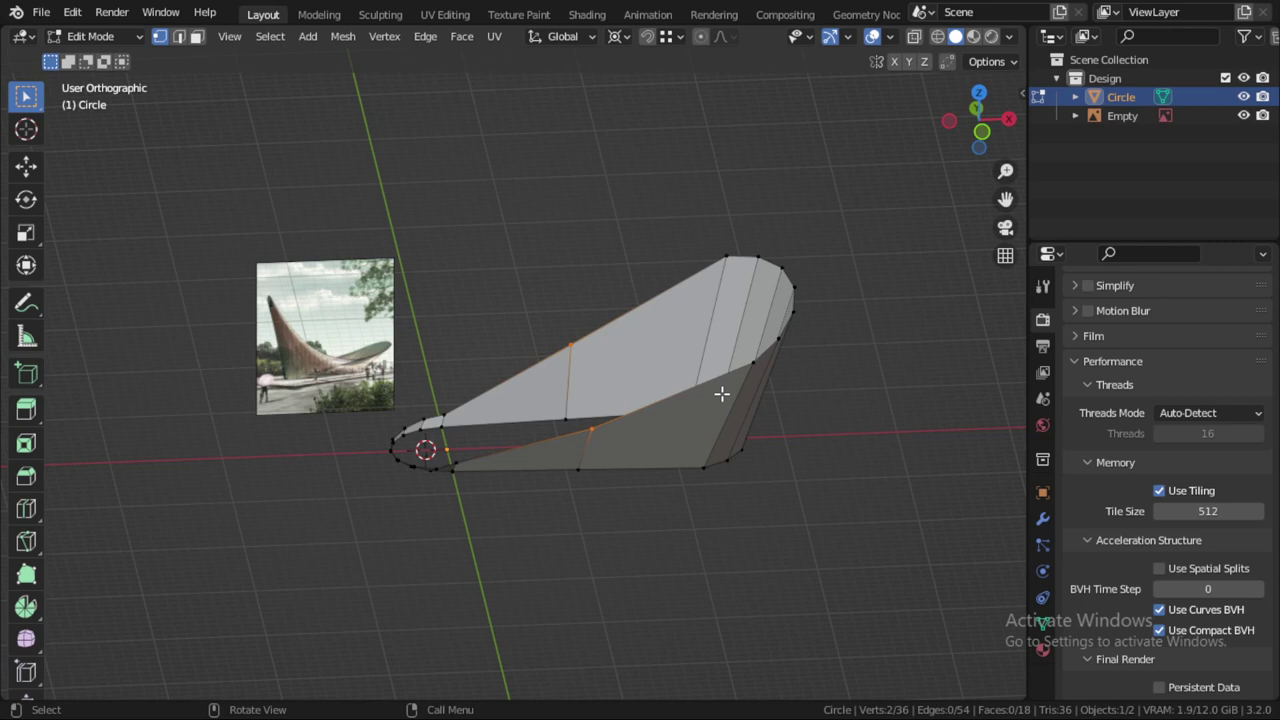
# Step: Extrude the rim edge loop in place and scale the new loop to about 0.95
pyautogui.keyDown('alt'); pyautogui.click(690, 394); pyautogui.keyUp('alt')
pyautogui.moveTo(657, 449)
pyautogui.mouseDown(button='middle')
pyautogui.moveTo(689, 431)
pyautogui.moveTo(671, 395)
pyautogui.mouseUp(button='middle')
pyautogui.moveTo(730, 484); pyautogui.dragTo(742, 469, button='middle')
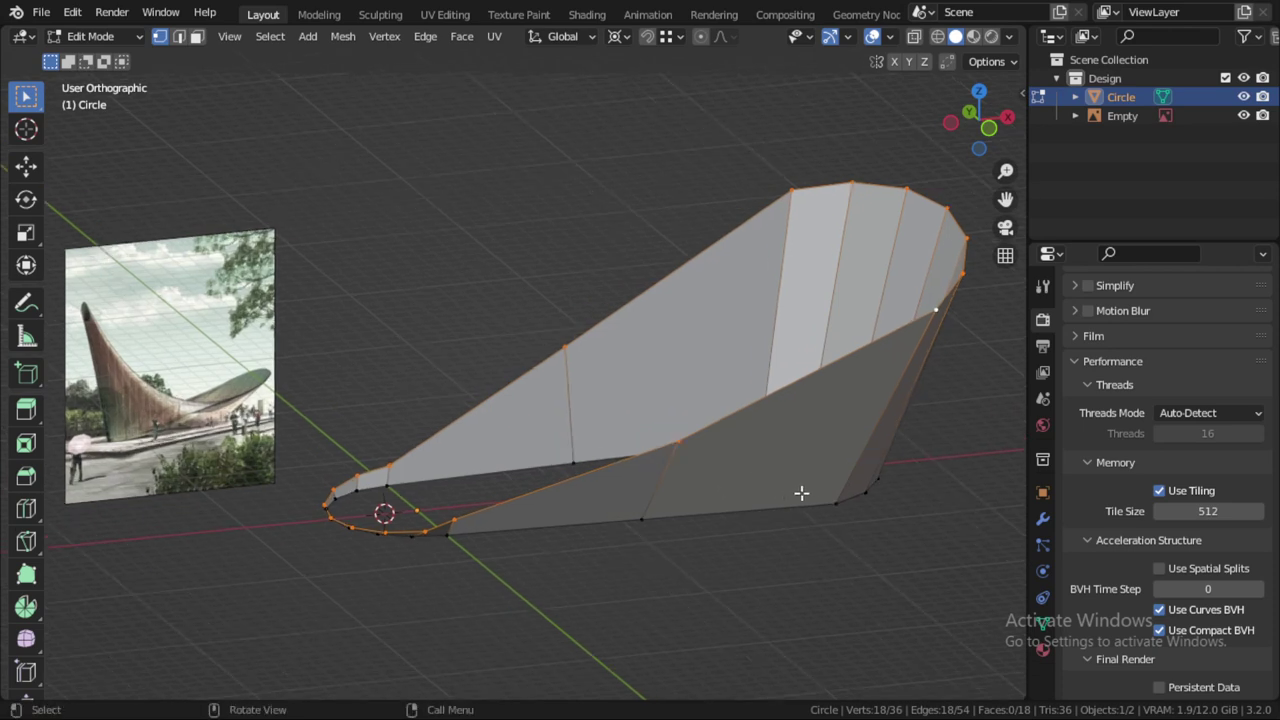
pyautogui.press('e')
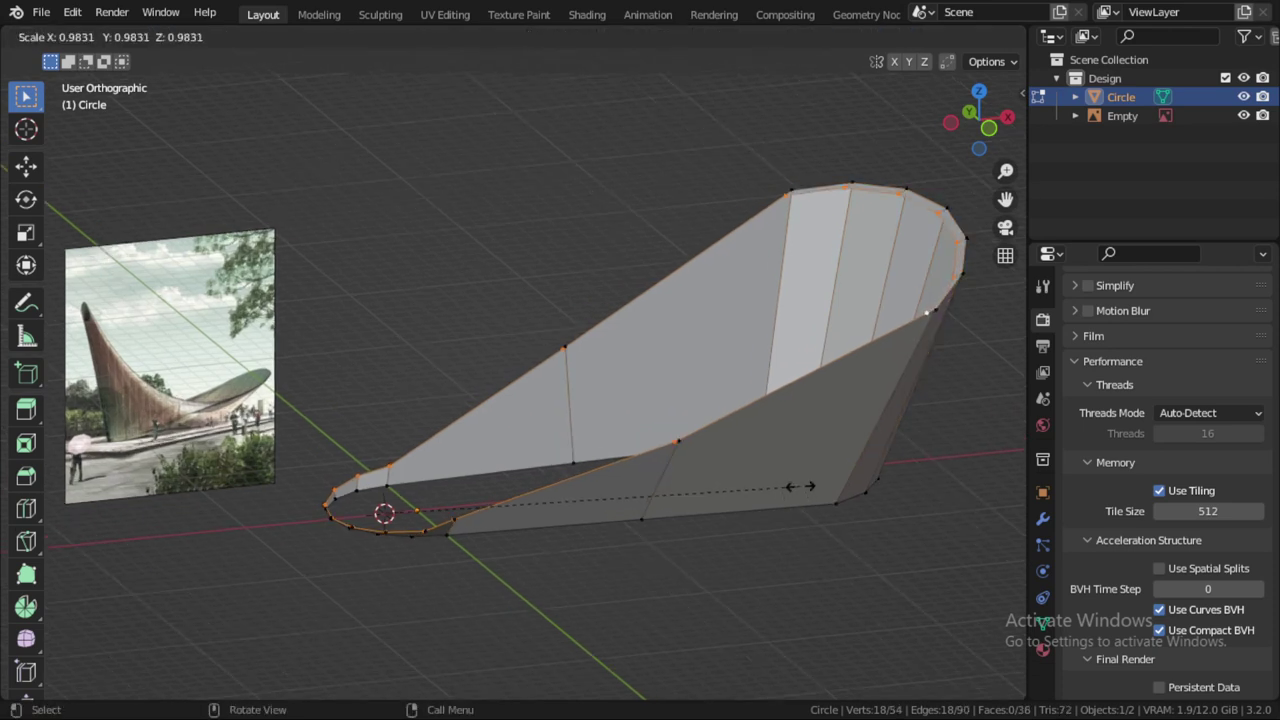
pyautogui.rightClick(808, 490)
pyautogui.click(613, 44)
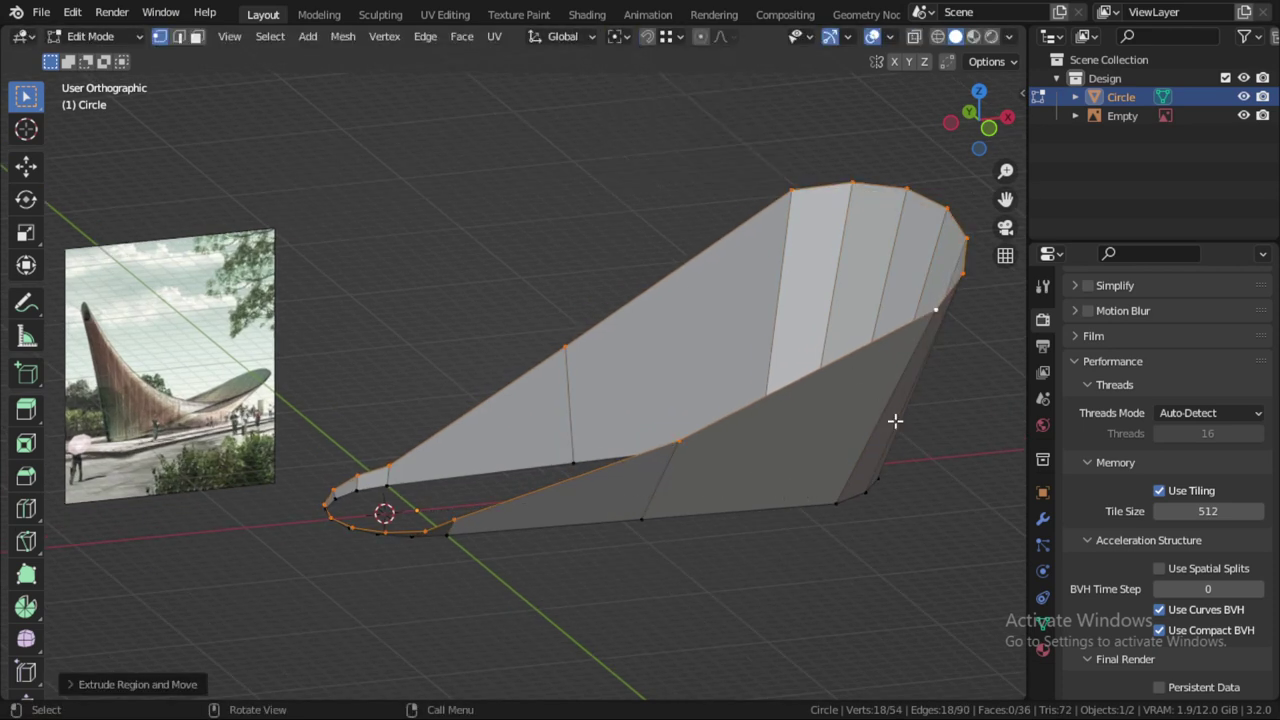
pyautogui.press('s')
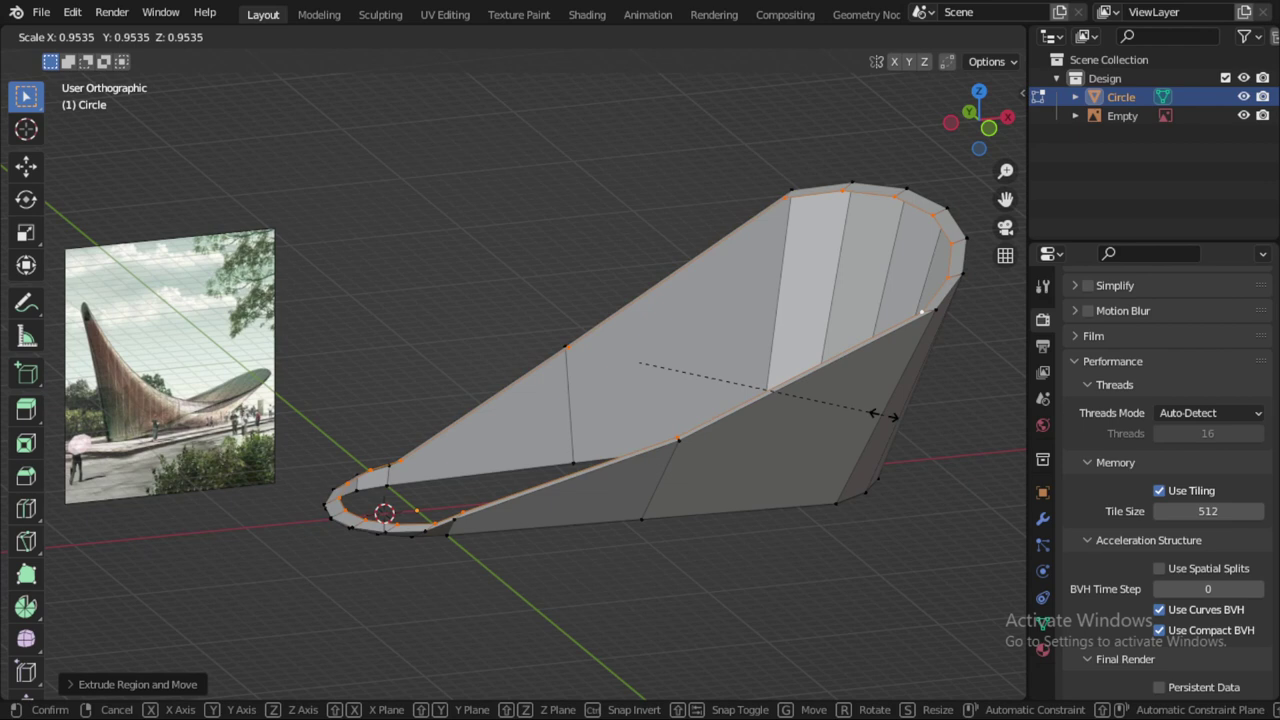
pyautogui.click(882, 414)
pyautogui.press('KP_1')
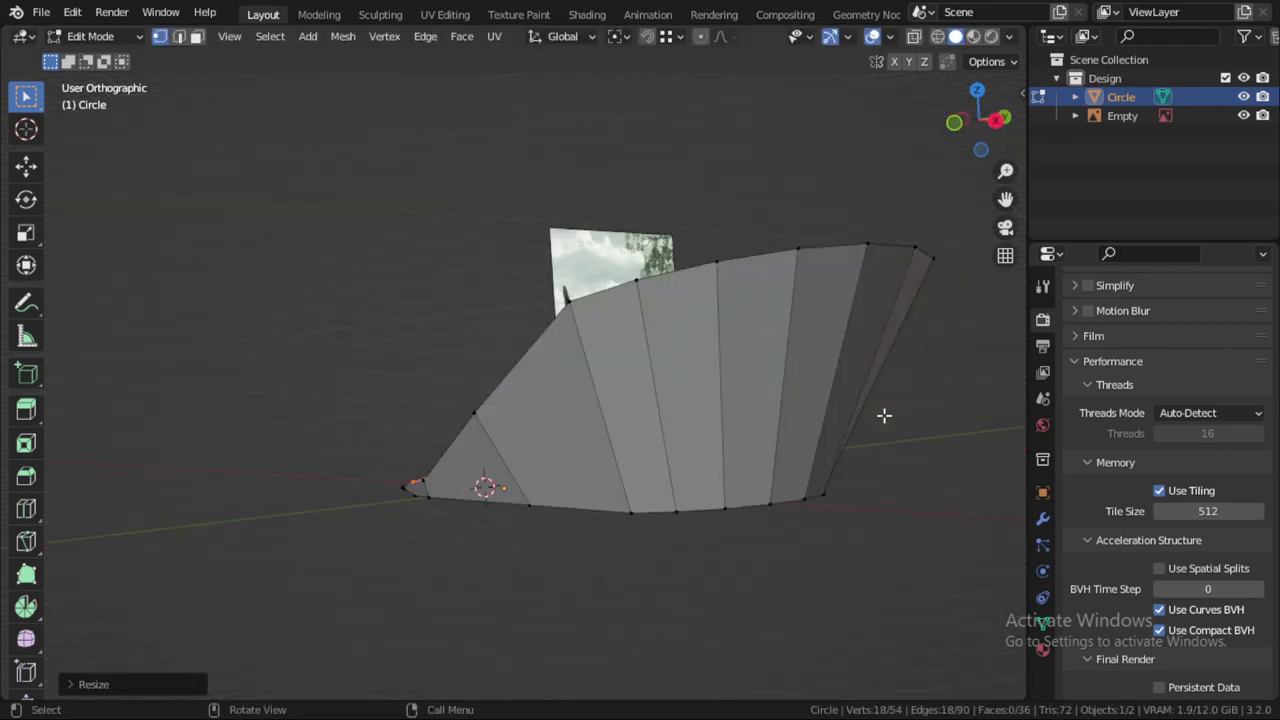
# Step: Turn on X-ray and start lowering the inner rim loop along Z by about 53 cm
pyautogui.hotkey('alt', 'z')
pyautogui.scroll(2, 605, 485)
pyautogui.scroll(1, 700, 430)
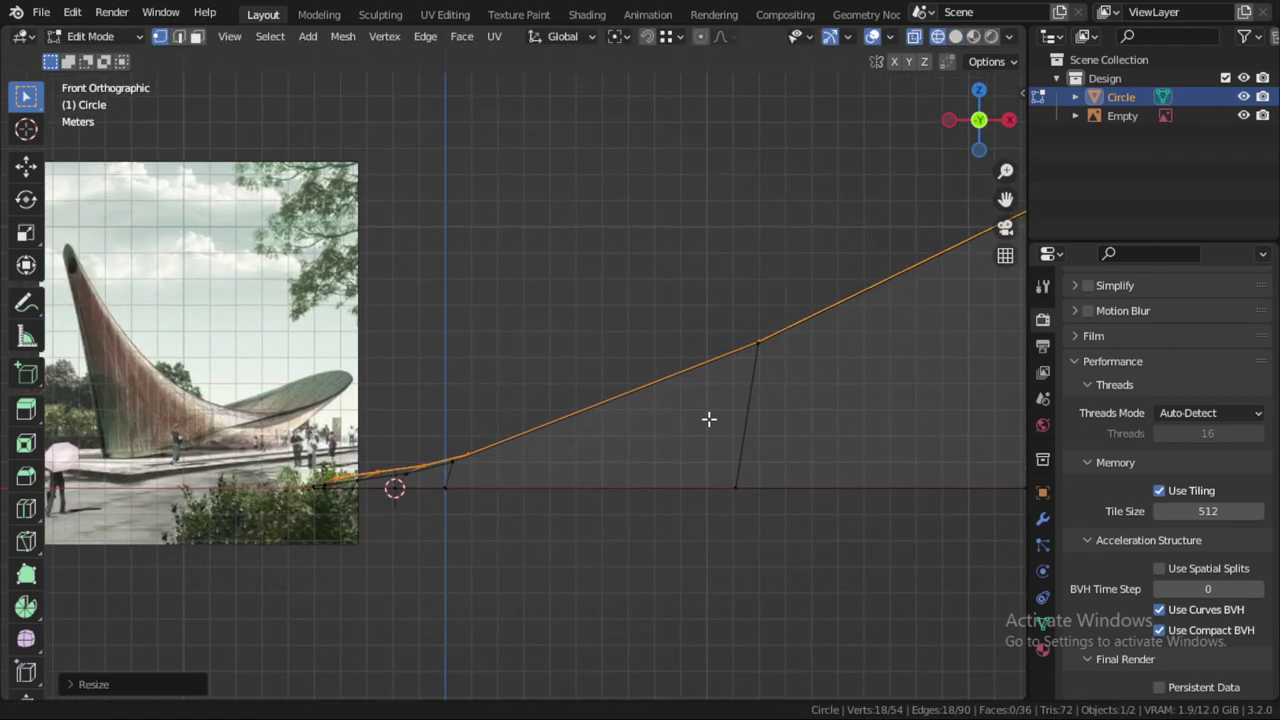
pyautogui.scroll(-2, 720, 425)
pyautogui.scroll(1, 717, 400)
pyautogui.press('g')
pyautogui.press('z')
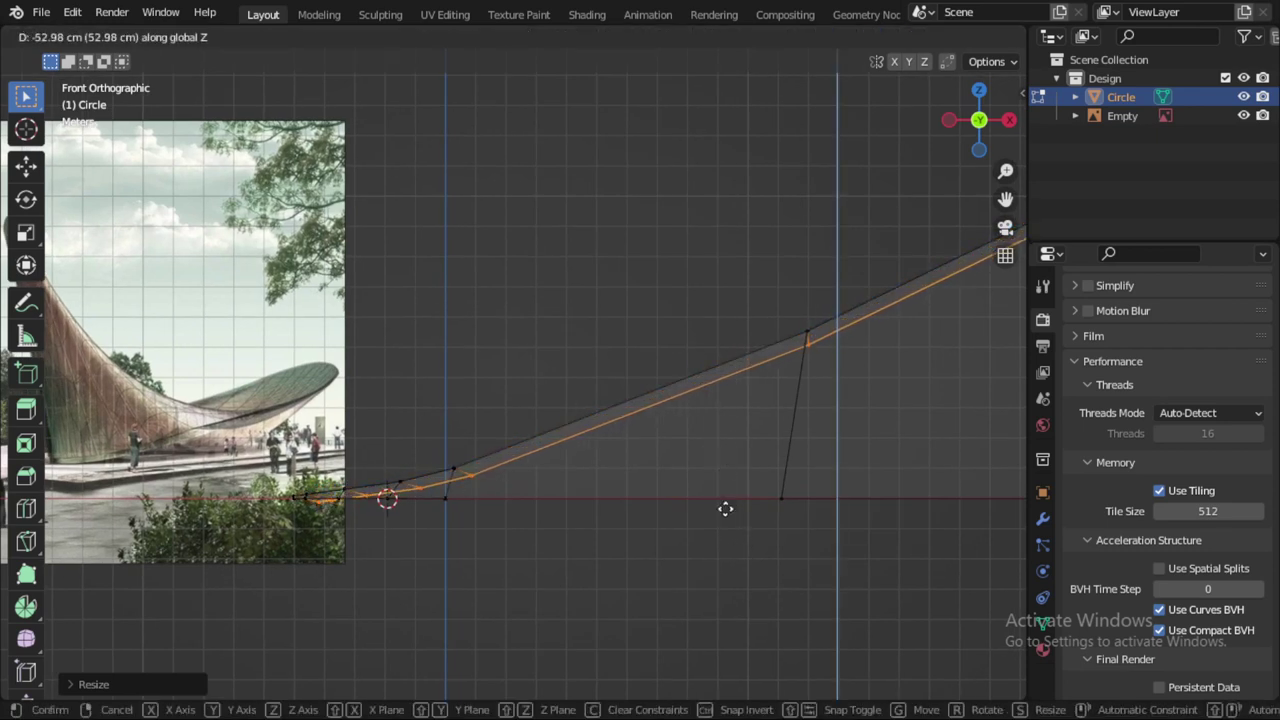
# Step: Confirm the inner loop about 53 cm lower and recentre the view on the shell profile
pyautogui.click(714, 465)
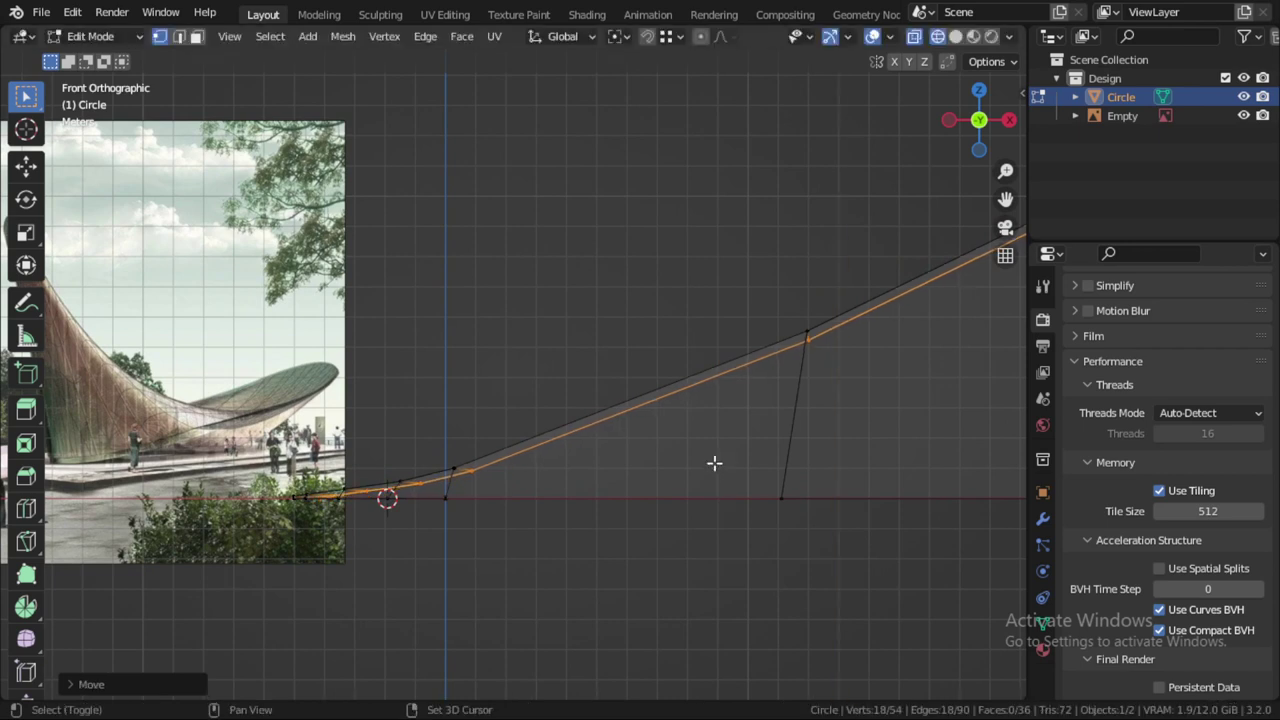
pyautogui.scroll(-2, 783, 374)
pyautogui.moveTo(783, 374)
pyautogui.keyDown('shift'); pyautogui.mouseDown(button='middle')
pyautogui.moveTo(609, 480)
pyautogui.moveTo(609, 443)
pyautogui.mouseUp(button='middle'); pyautogui.keyUp('shift')
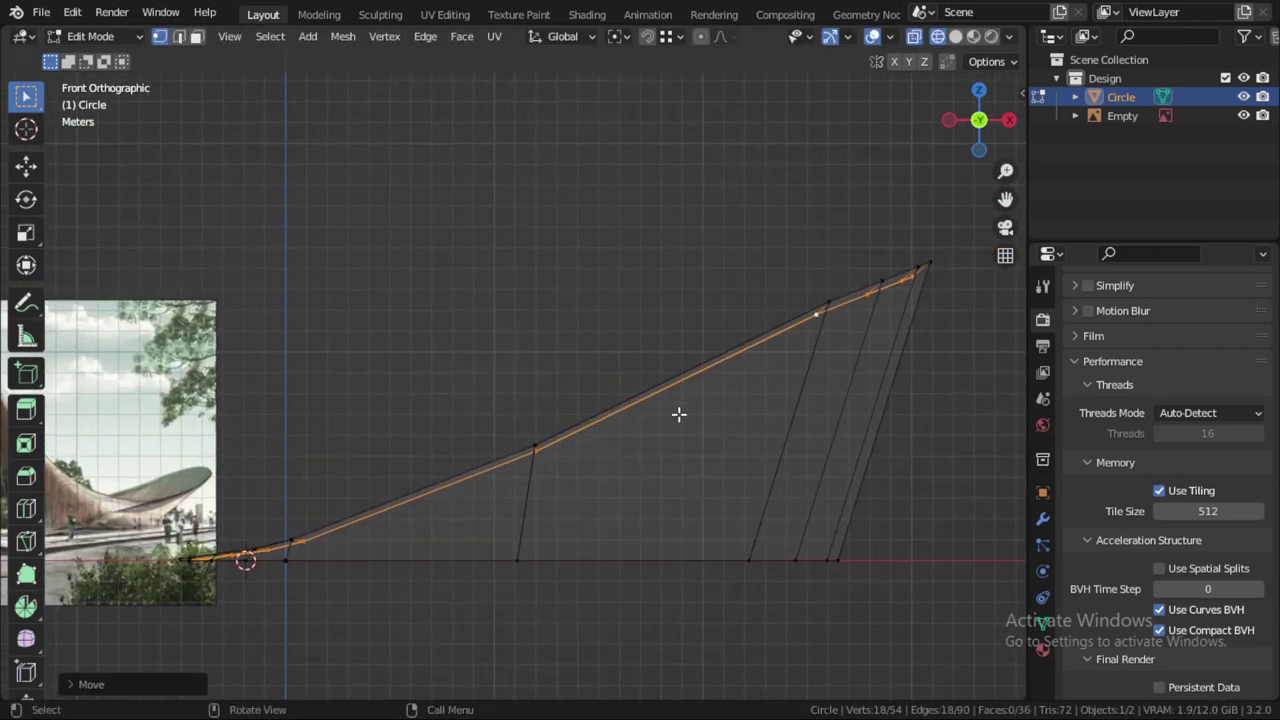
pyautogui.keyDown('alt'); pyautogui.middleClick(657, 435); pyautogui.keyUp('alt')
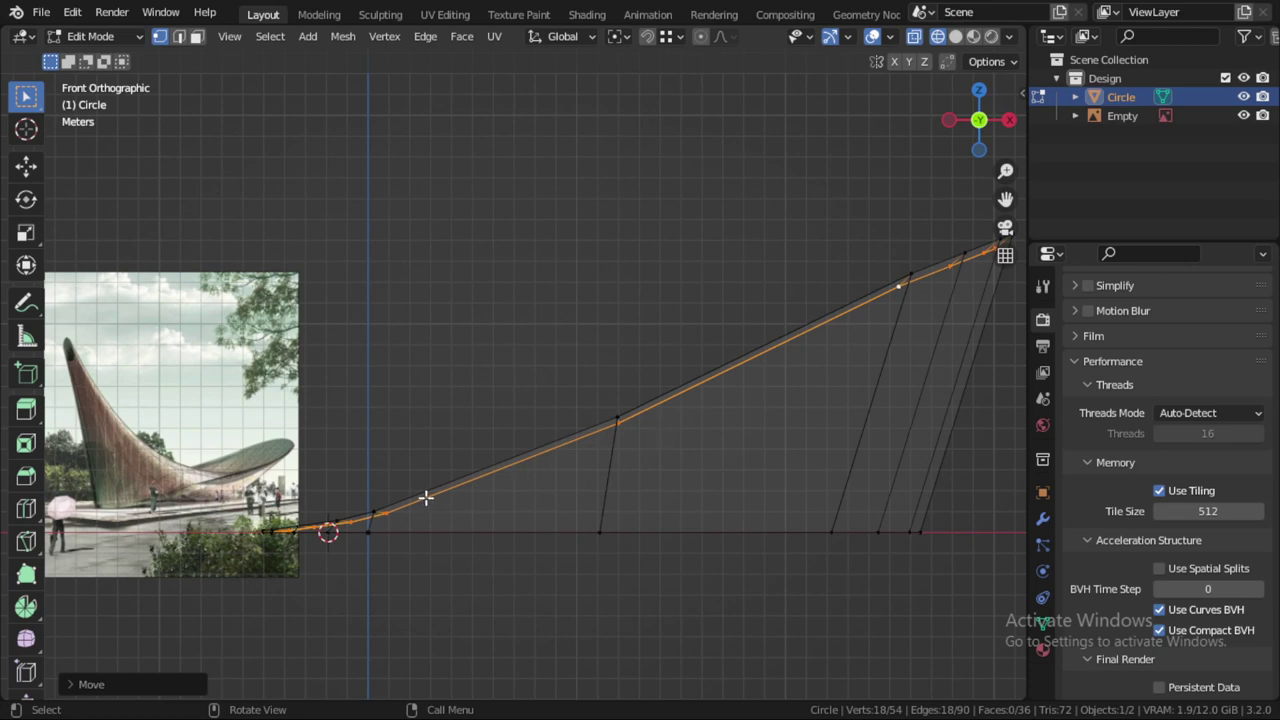
# Step: Pivot around the 3D cursor, tilt the loop about 4° on Y, and reposition it
pyautogui.click(617, 36)
pyautogui.click(637, 77)
pyautogui.press('r')
pyautogui.press('y')
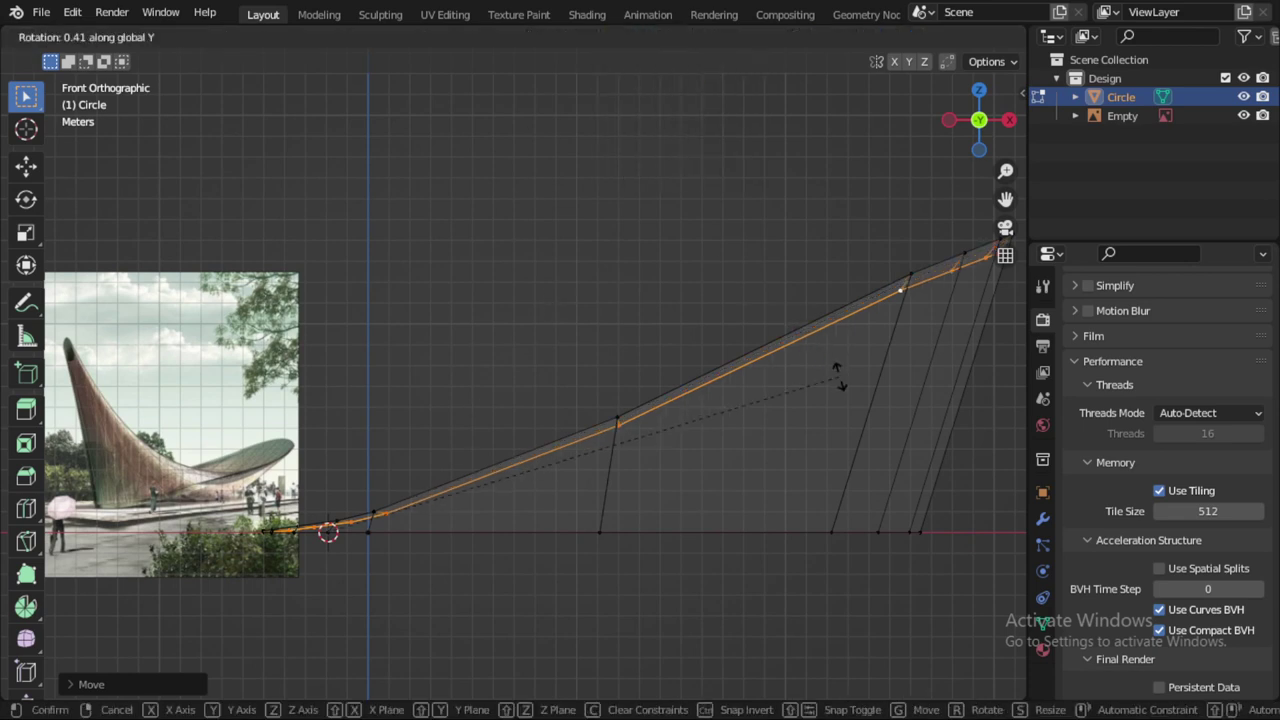
pyautogui.click(826, 430)
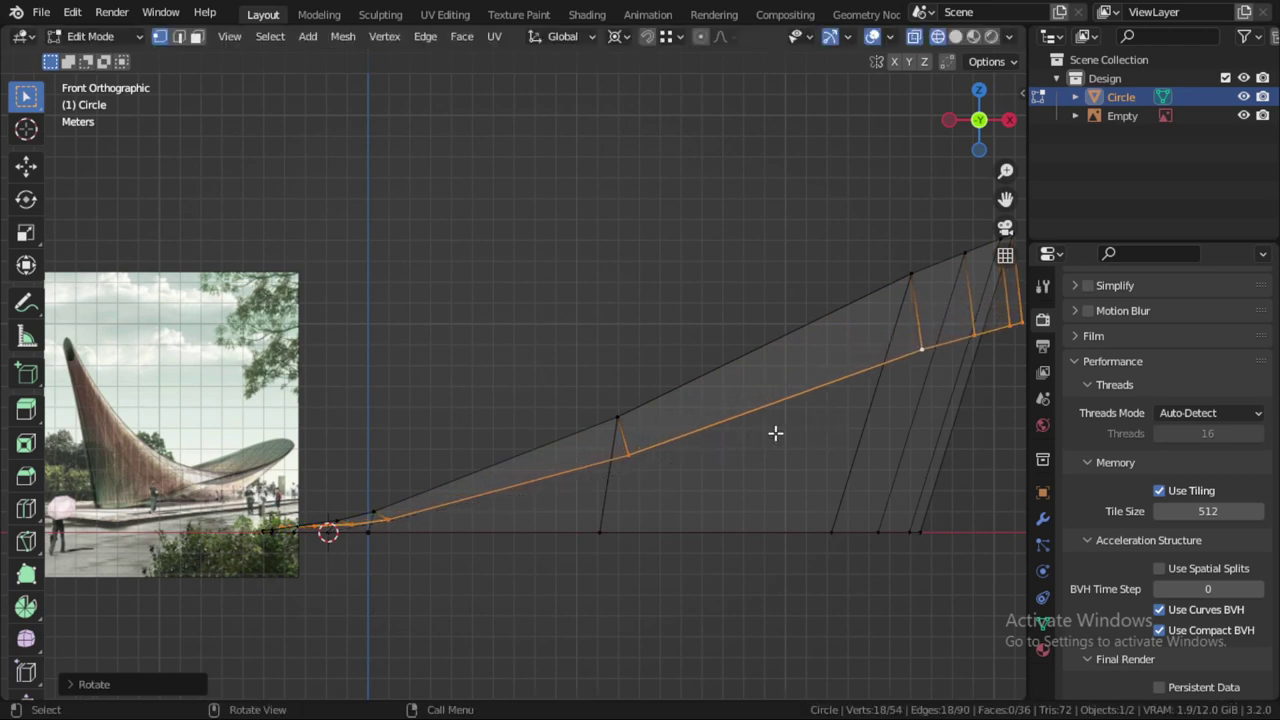
pyautogui.press('g')
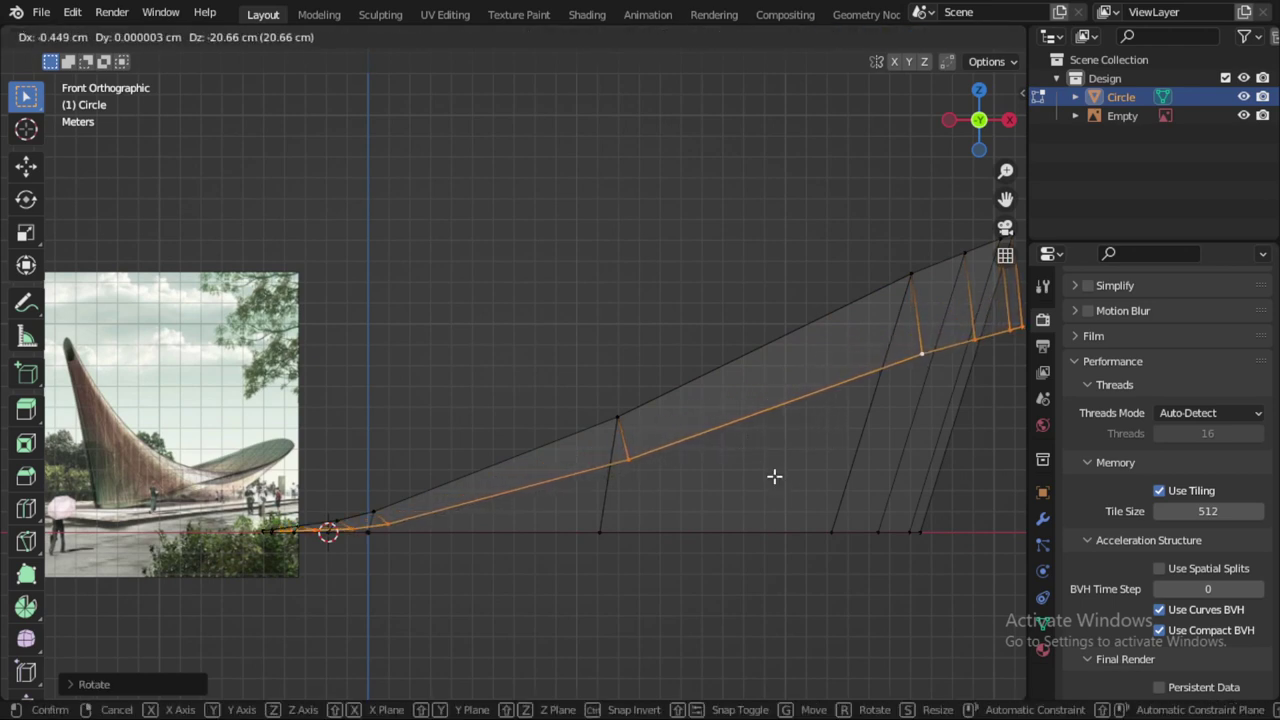
pyautogui.click(771, 474)
# Step: Narrow the inner loop to about 0.92 along X and move it into its final position
pyautogui.keyDown('ctrl'); pyautogui.scroll(-3, 800, 440); pyautogui.keyUp('ctrl')
pyautogui.press('s')
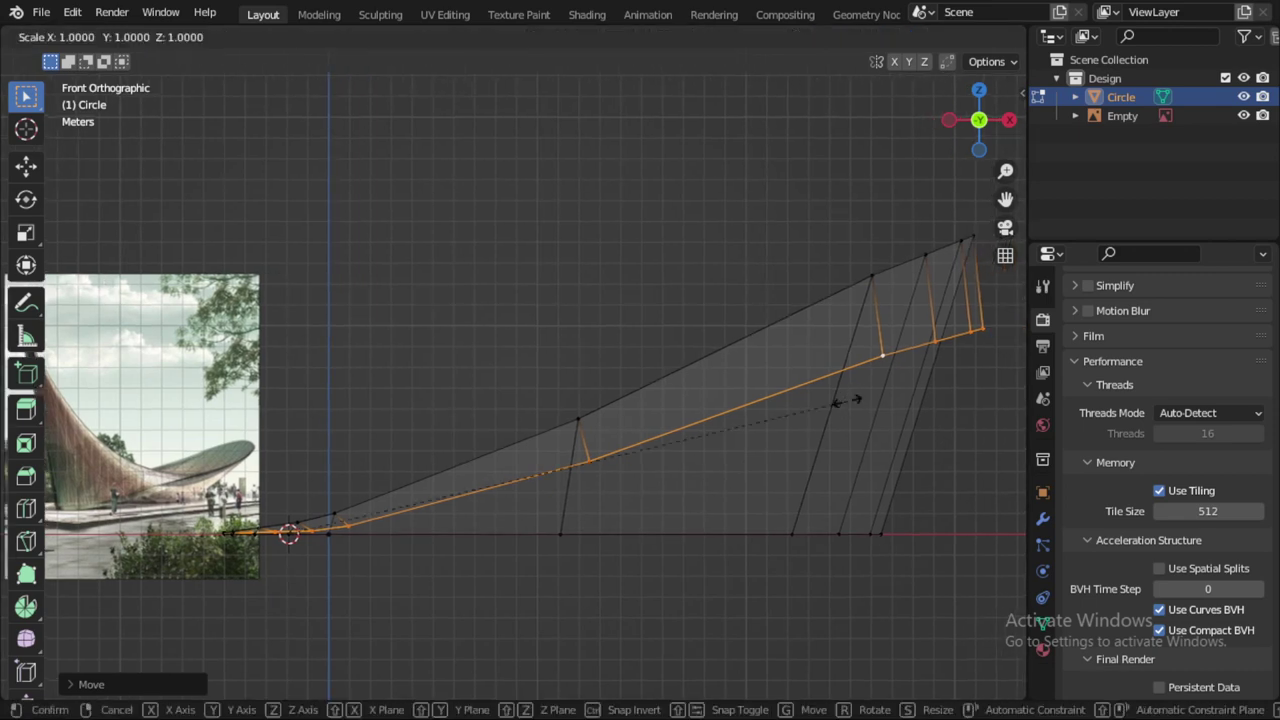
pyautogui.press('x')
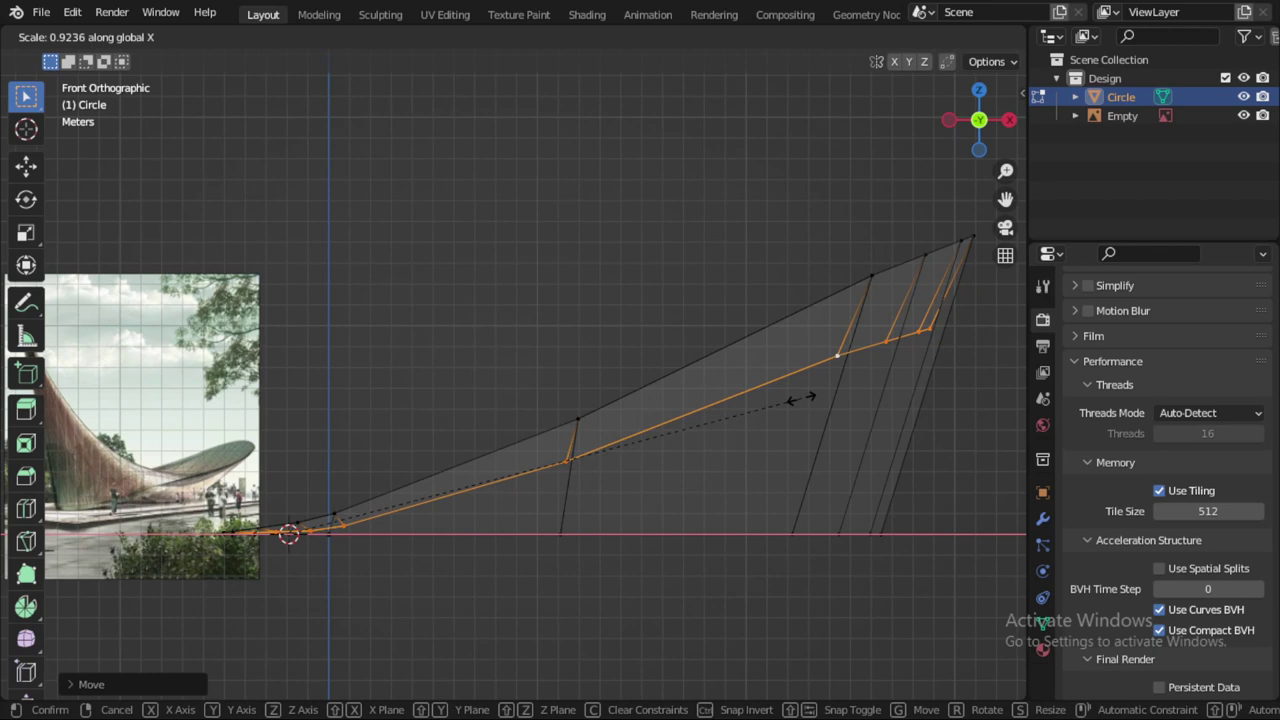
pyautogui.click(801, 398)
pyautogui.press('g')
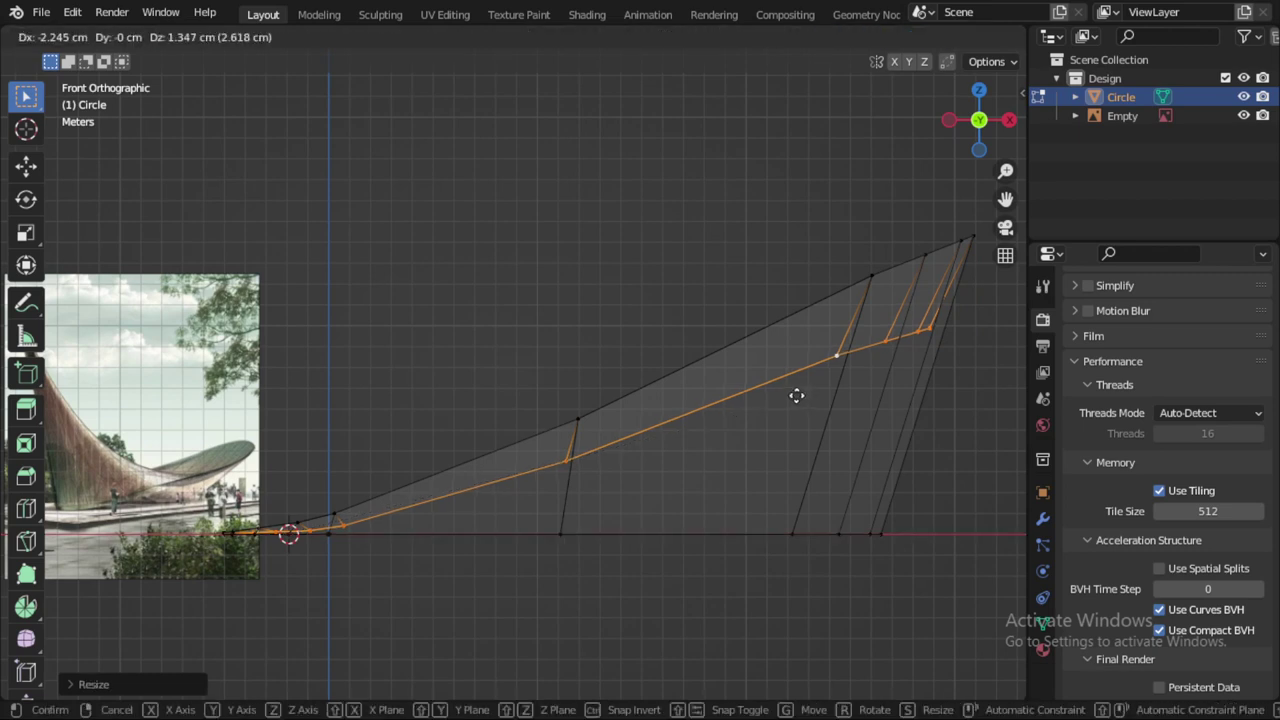
pyautogui.click(795, 393)
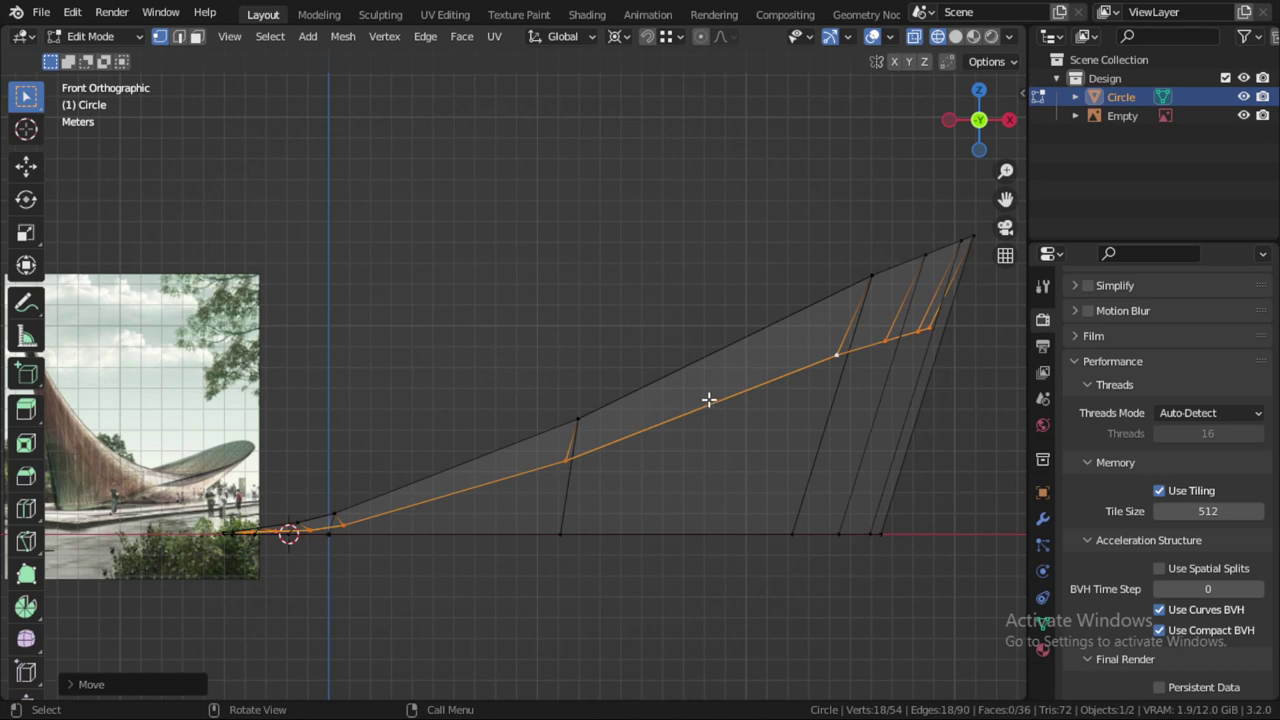
# Step: In solid Object Mode, add a new mesh circle with 14 vertices
pyautogui.hotkey('shift', 'z')
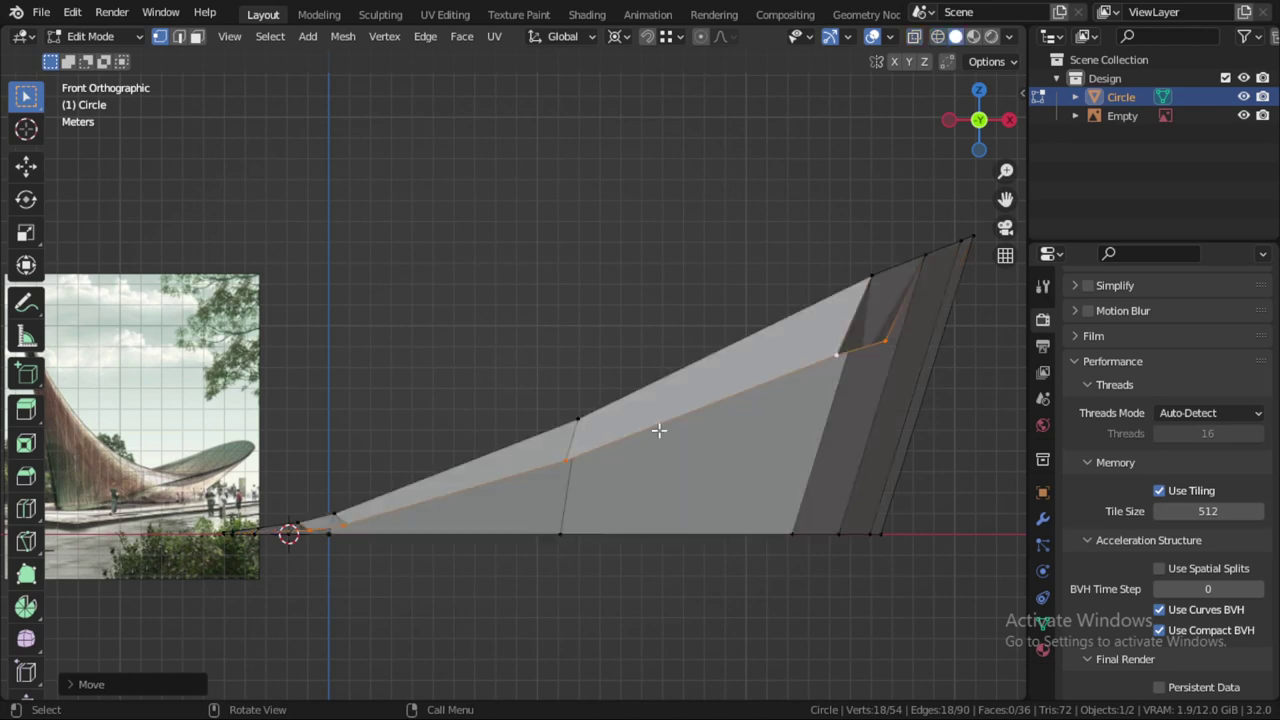
pyautogui.scroll(-2, 634, 437)
pyautogui.keyDown('shift'); pyautogui.moveTo(634, 437); pyautogui.dragTo(745, 447, button='middle'); pyautogui.keyUp('shift')
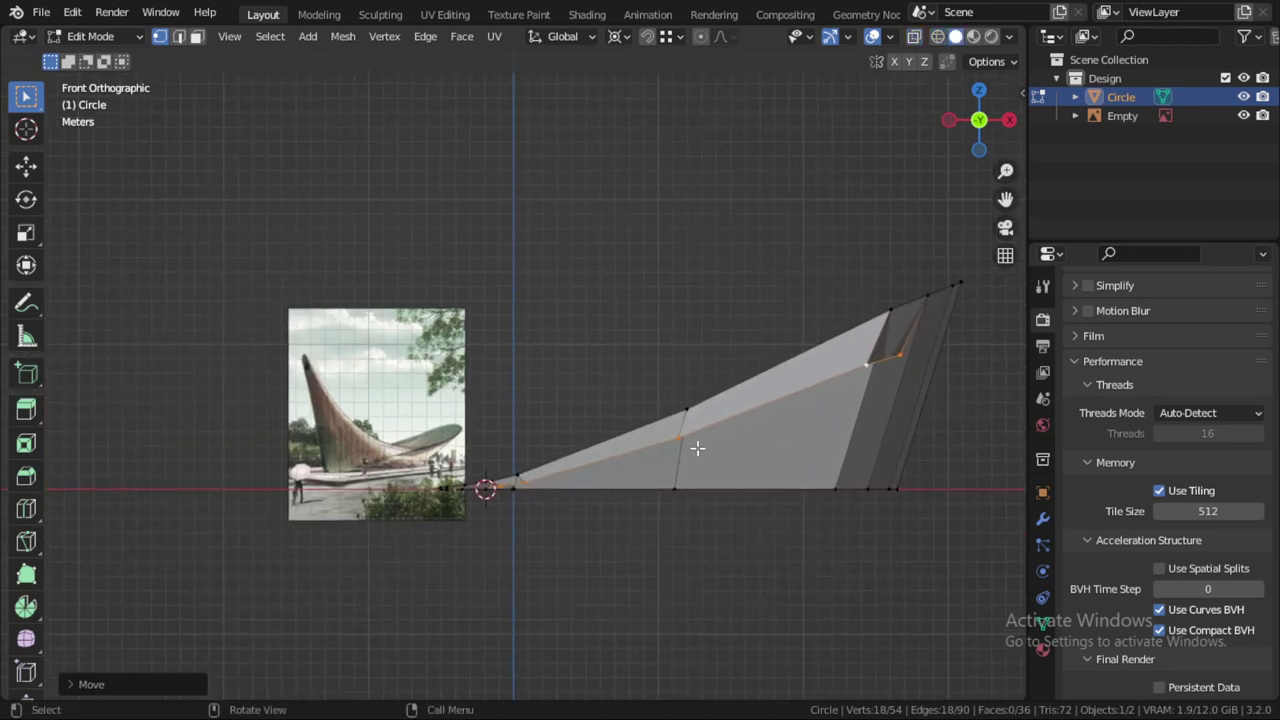
pyautogui.press('Tab')
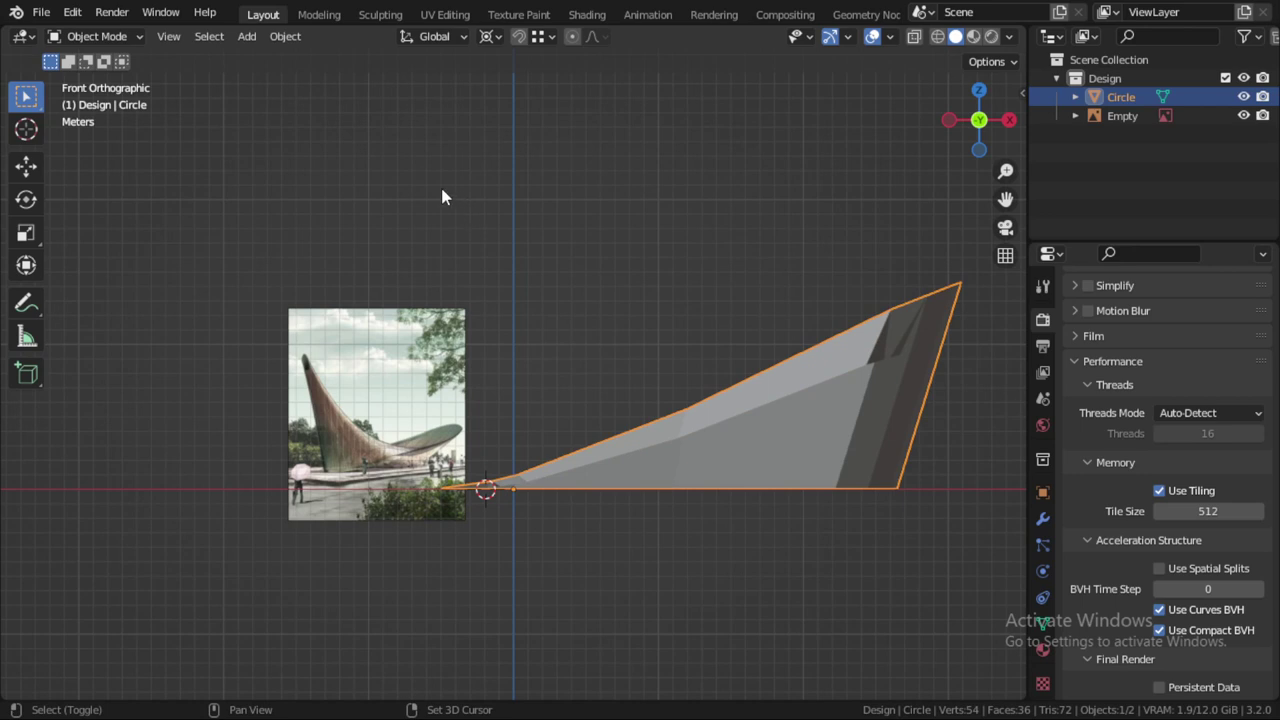
pyautogui.hotkey('shift', 'a')
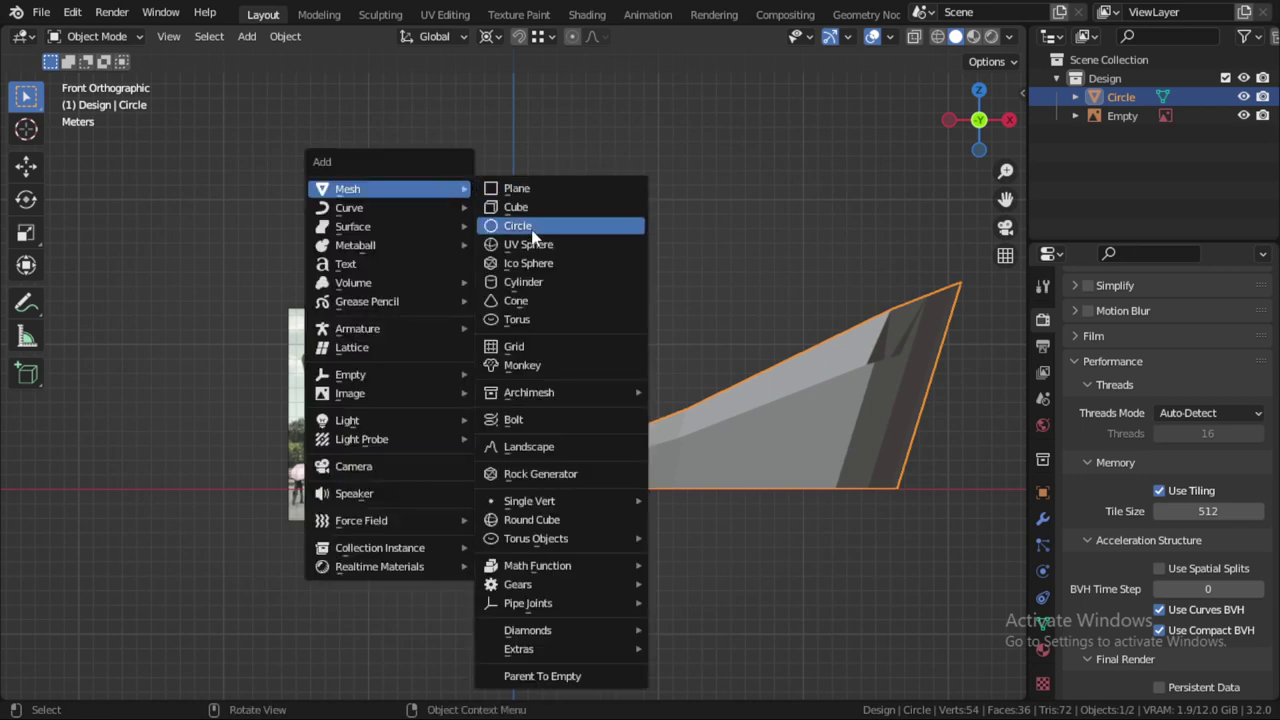
pyautogui.click(520, 226)
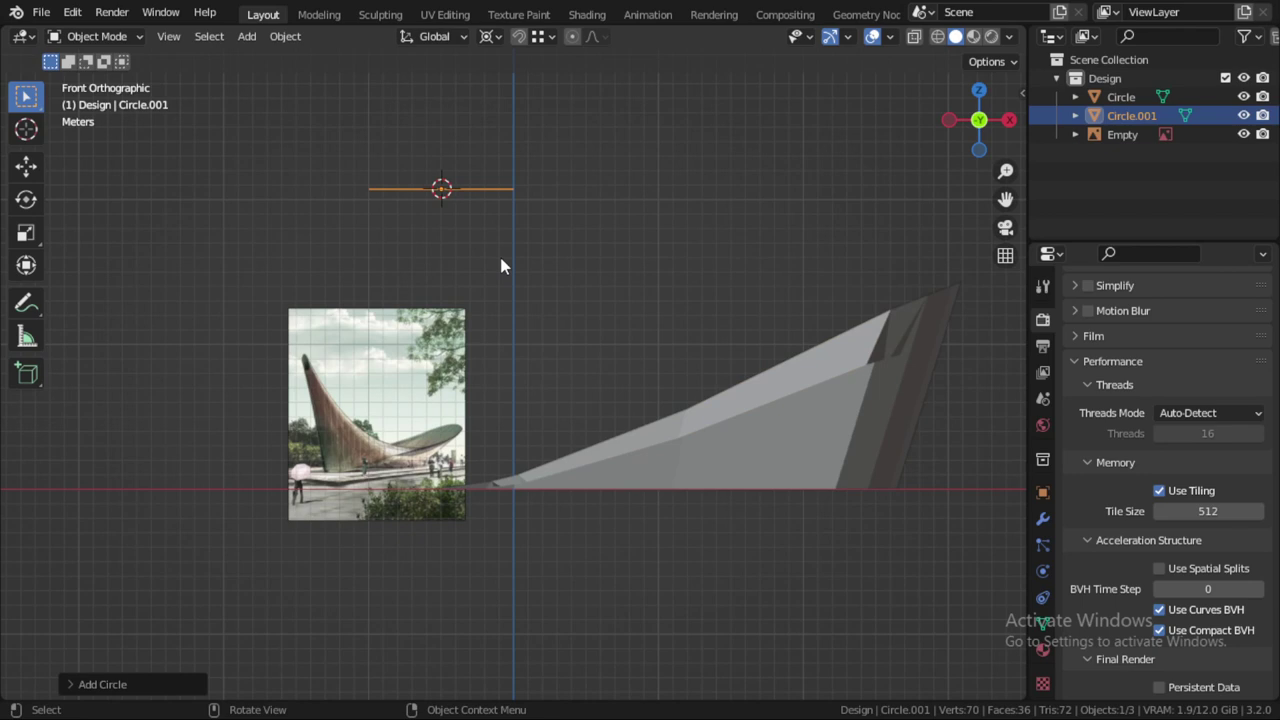
pyautogui.click(126, 684)
pyautogui.click(228, 481)
pyautogui.write('14')
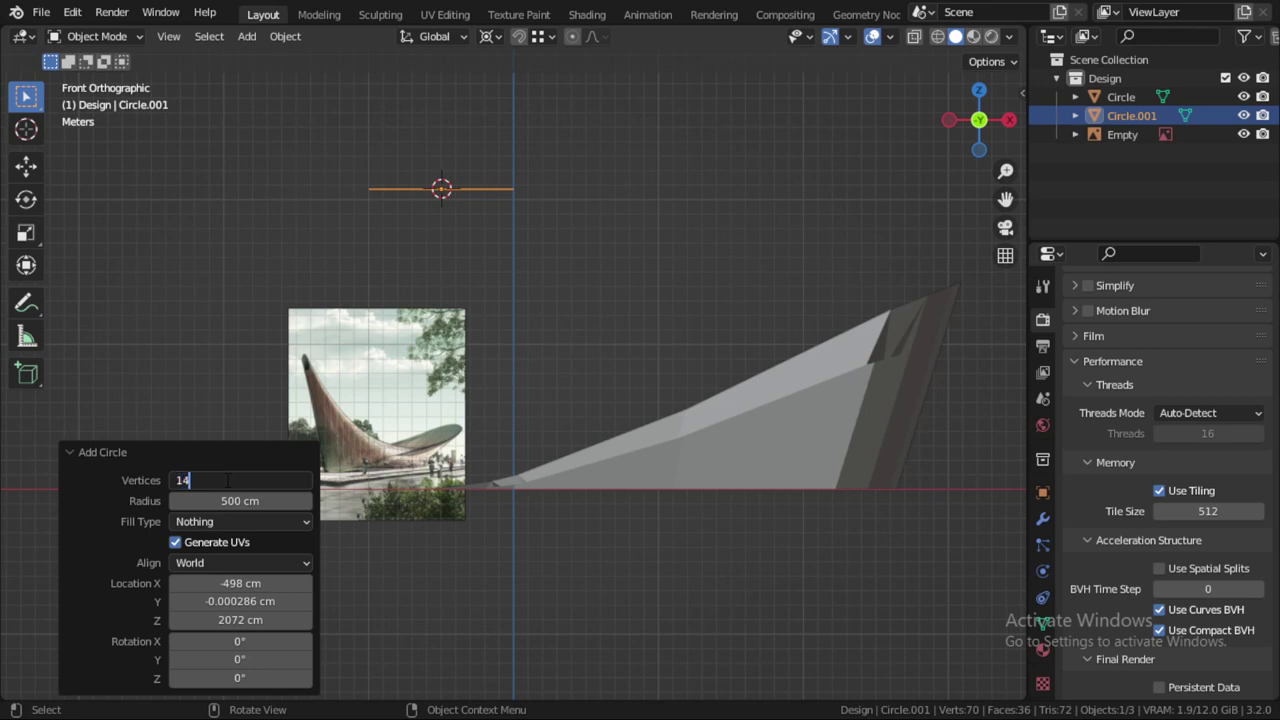
pyautogui.press('Return')
pyautogui.click(195, 450)
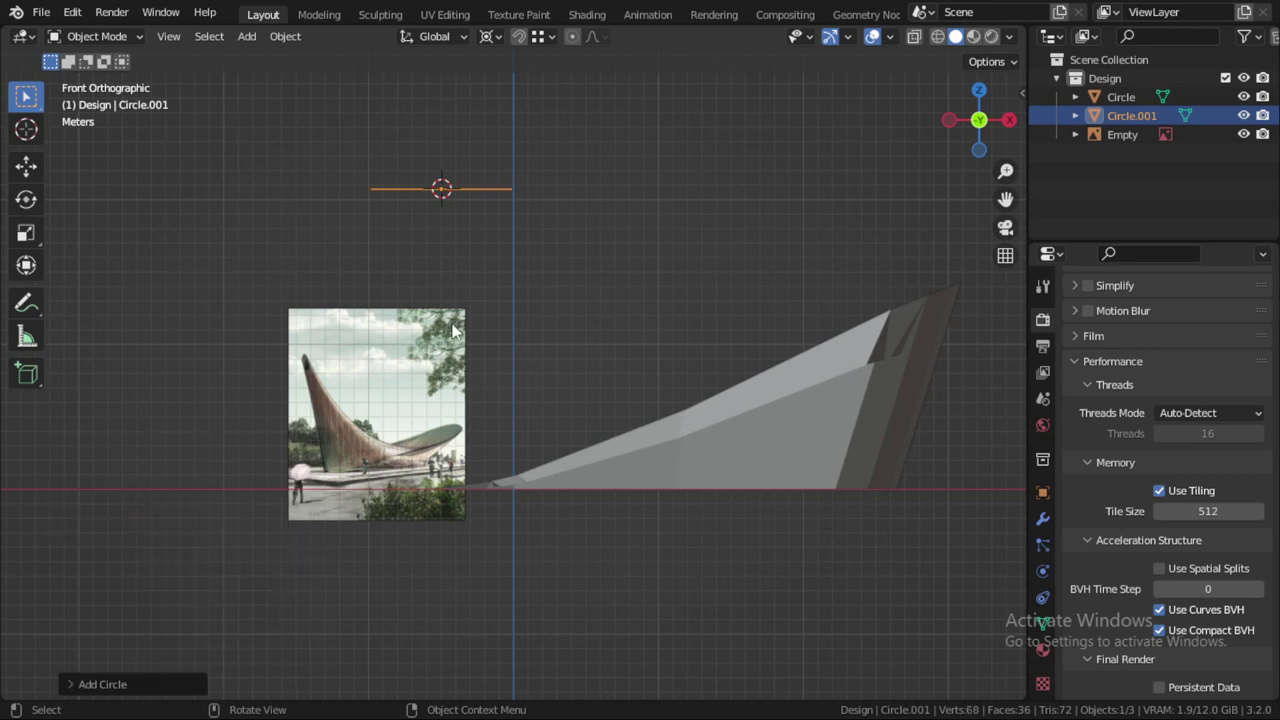
# Step: Tilt the circle and scale it to about 0.79 above the reference photo
pyautogui.press('r')
pyautogui.click(600, 305)
pyautogui.press('s')
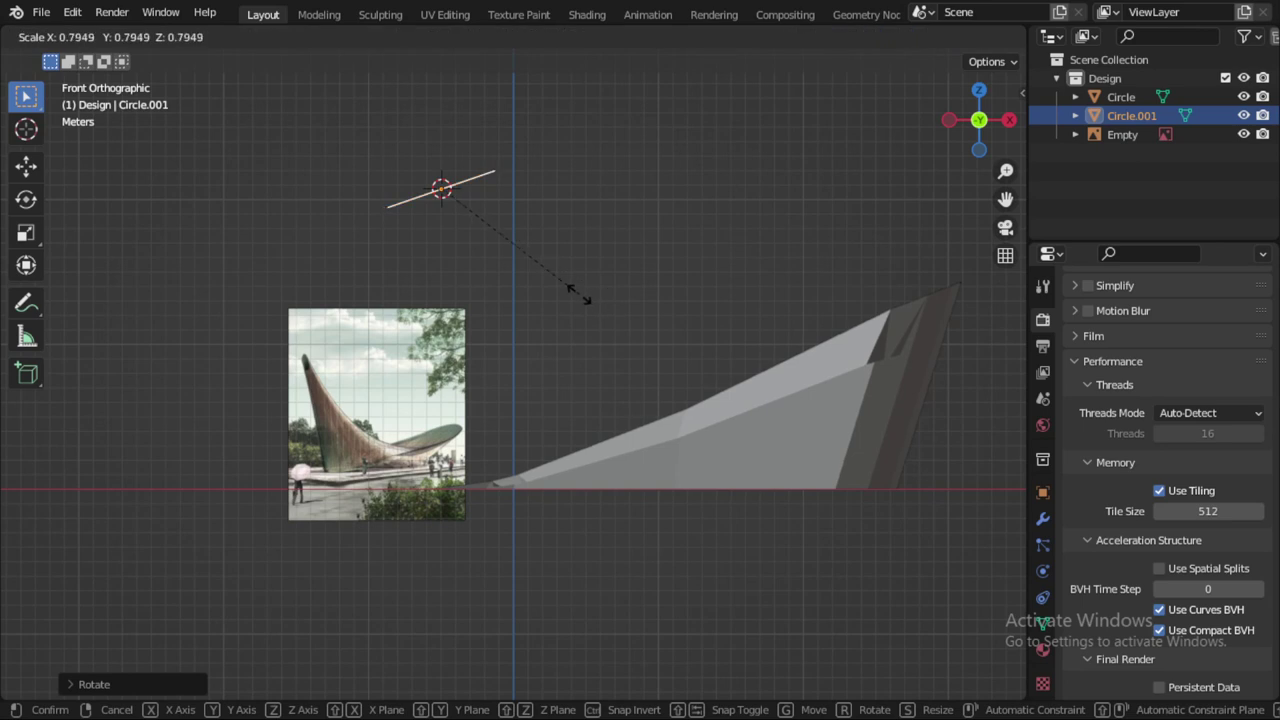
pyautogui.click(570, 288)
pyautogui.press('Tab')
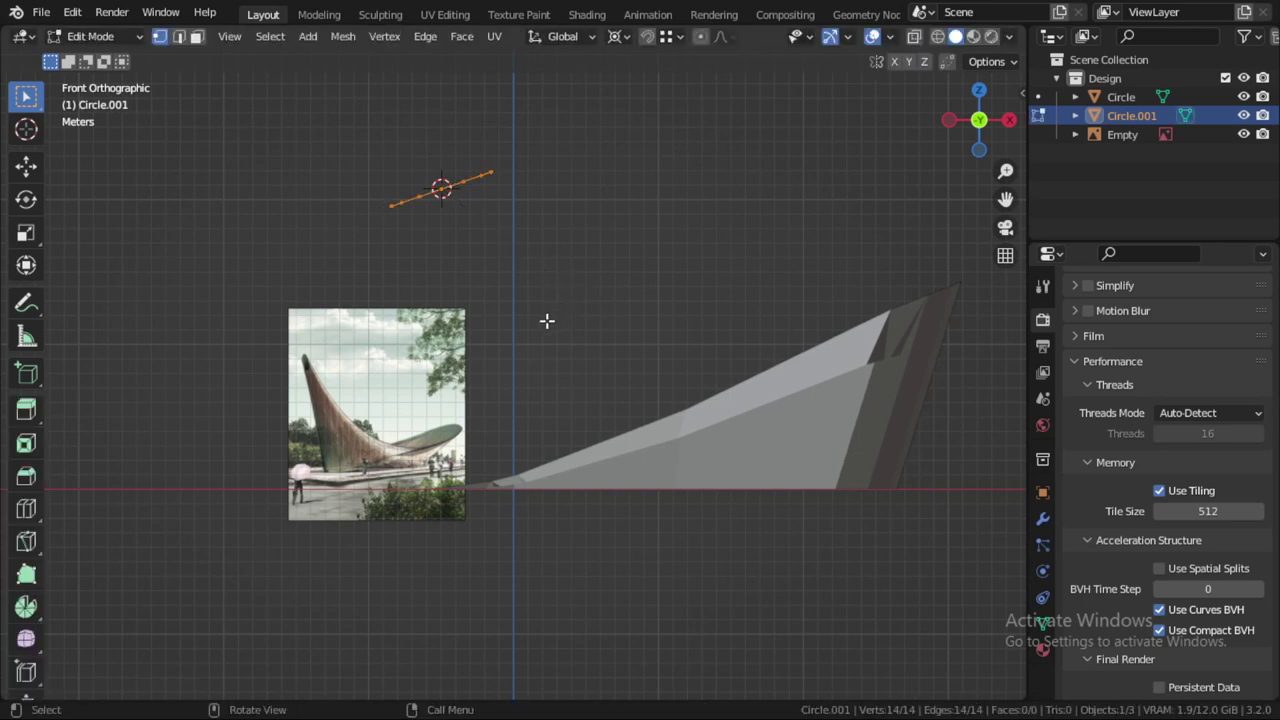
pyautogui.moveTo(546, 320); pyautogui.dragTo(531, 360, button='middle')
pyautogui.press('Tab')
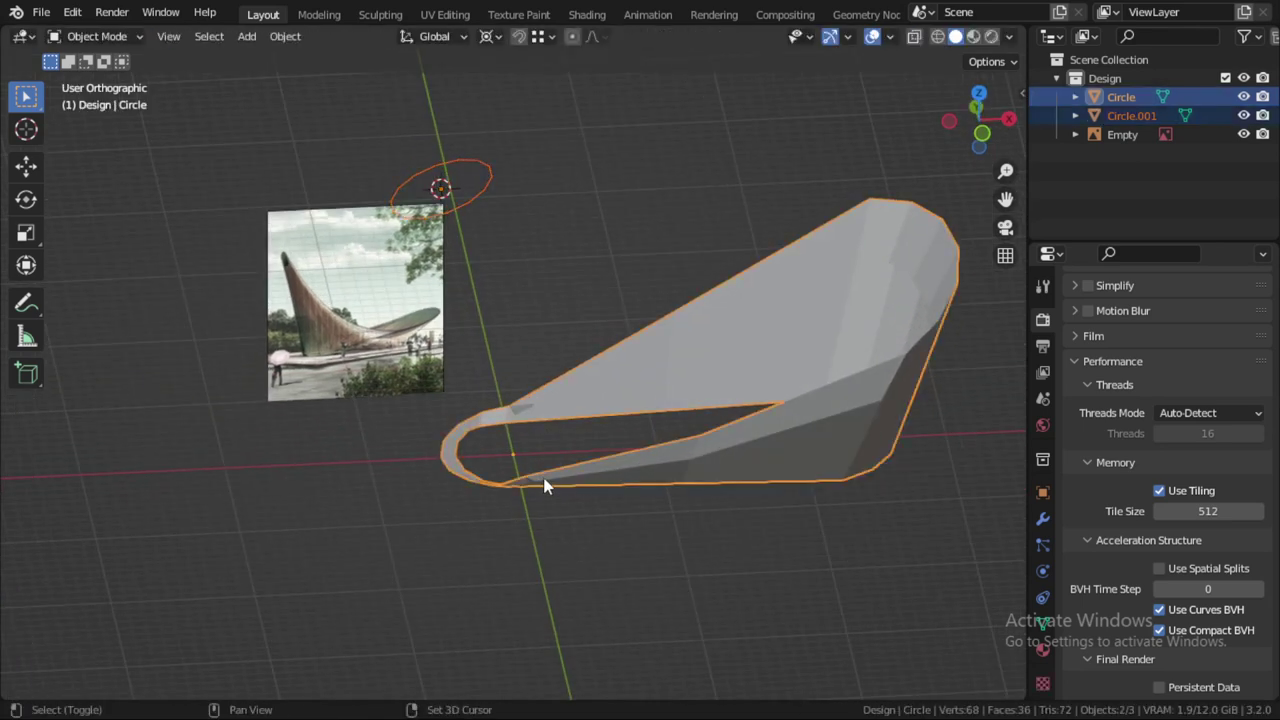
# Step: Join the 14-vertex circle into the shell mesh and enter Edit Mode
pyautogui.keyDown('shift'); pyautogui.click(541, 479); pyautogui.keyUp('shift')
pyautogui.hotkey('ctrl', 'j')
pyautogui.press('Tab')
pyautogui.scroll(2, 530, 482)
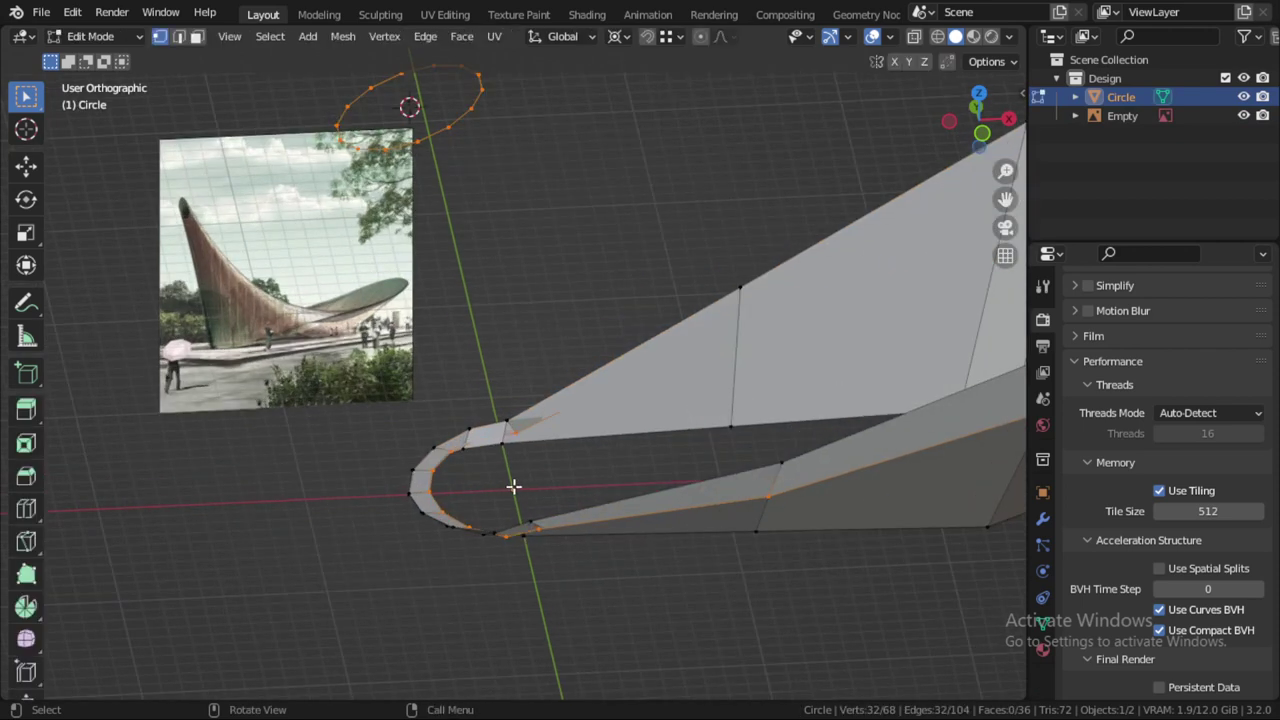
pyautogui.scroll(1, 500, 483)
pyautogui.scroll(2, 493, 490)
pyautogui.scroll(1, 503, 470)
pyautogui.moveTo(503, 447)
pyautogui.mouseDown(button='middle')
pyautogui.moveTo(548, 343)
pyautogui.moveTo(501, 441)
pyautogui.moveTo(557, 517)
pyautogui.moveTo(543, 528)
pyautogui.moveTo(514, 434)
pyautogui.moveTo(449, 361)
pyautogui.moveTo(534, 500)
pyautogui.moveTo(580, 511)
pyautogui.moveTo(583, 474)
pyautogui.mouseUp(button='middle')
# Step: Scale the selected vertices at the shell's curved end along Y
pyautogui.click(440, 461)
pyautogui.click(572, 460)
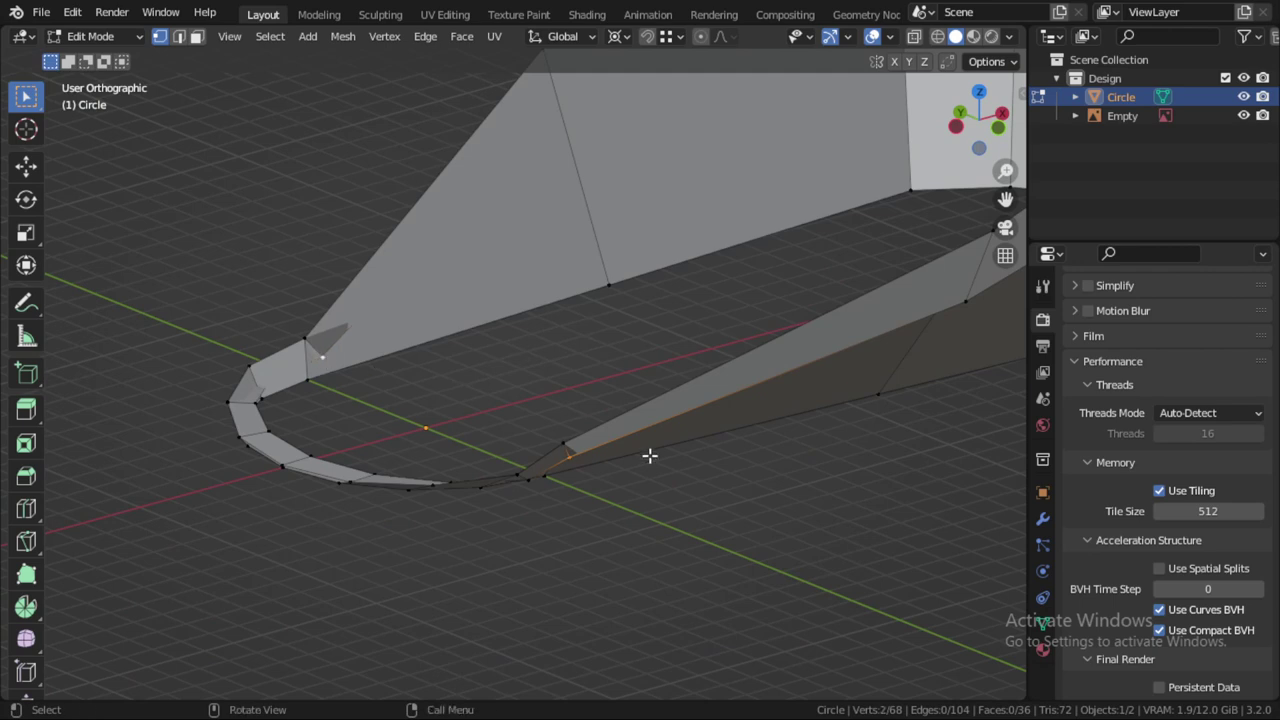
pyautogui.press('s')
pyautogui.press('y')
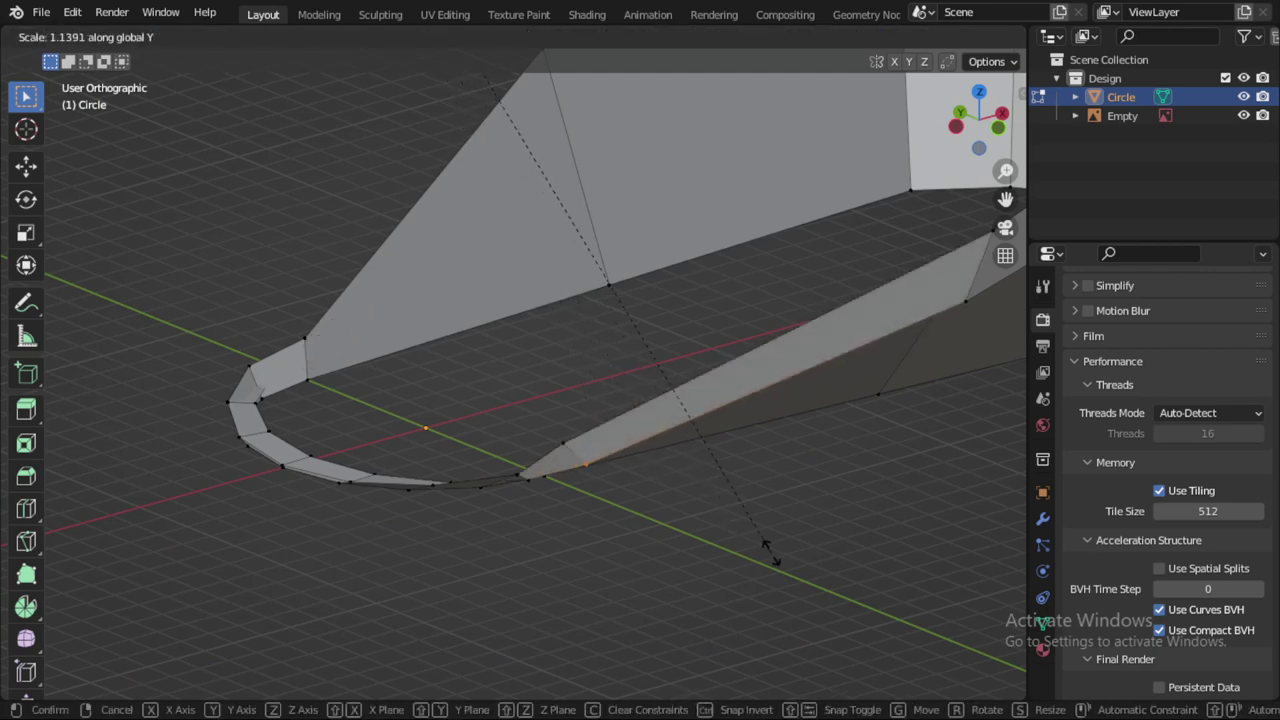
pyautogui.click(717, 511)
# Step: Narrow the canopy rim loop to about 0.84 along Y, then select the small circle's loop
pyautogui.moveTo(717, 511)
pyautogui.mouseDown(button='middle')
pyautogui.moveTo(620, 223)
pyautogui.moveTo(677, 574)
pyautogui.moveTo(663, 574)
pyautogui.moveTo(631, 503)
pyautogui.moveTo(589, 531)
pyautogui.moveTo(609, 460)
pyautogui.moveTo(763, 256)
pyautogui.mouseUp(button='middle')
pyautogui.keyDown('alt'); pyautogui.click(802, 228); pyautogui.keyUp('alt')
pyautogui.press('s')
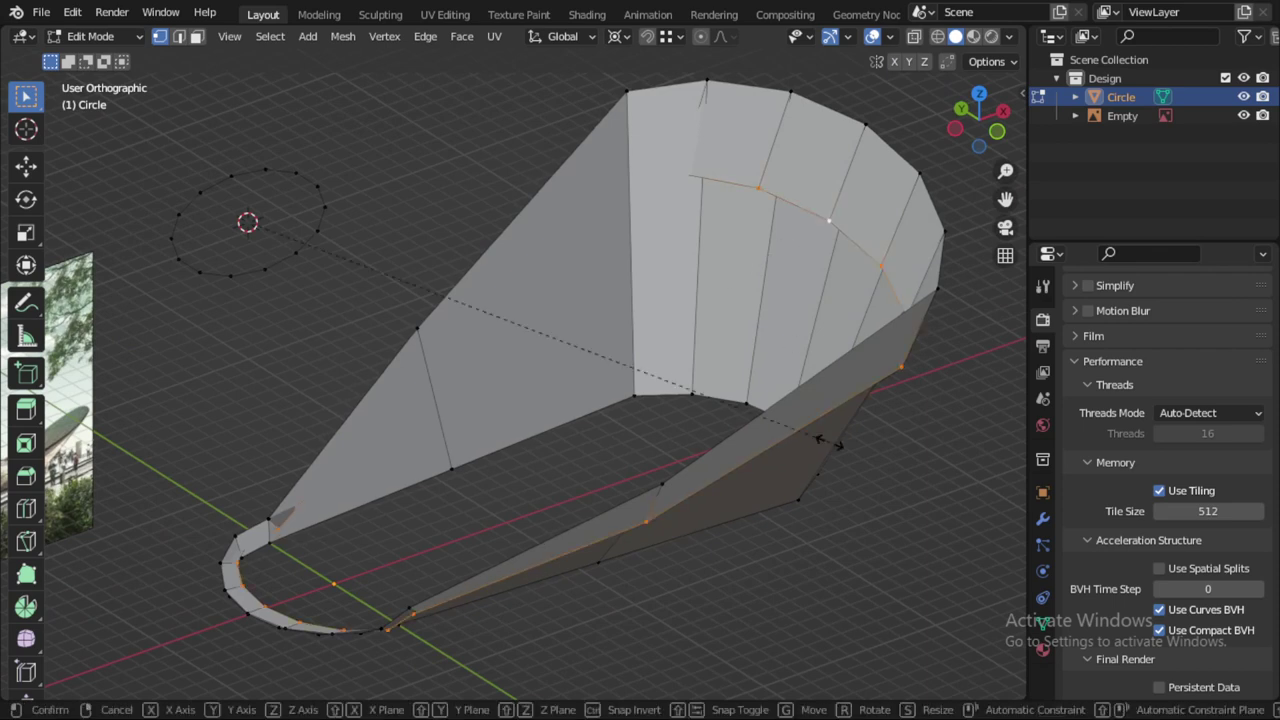
pyautogui.press('y')
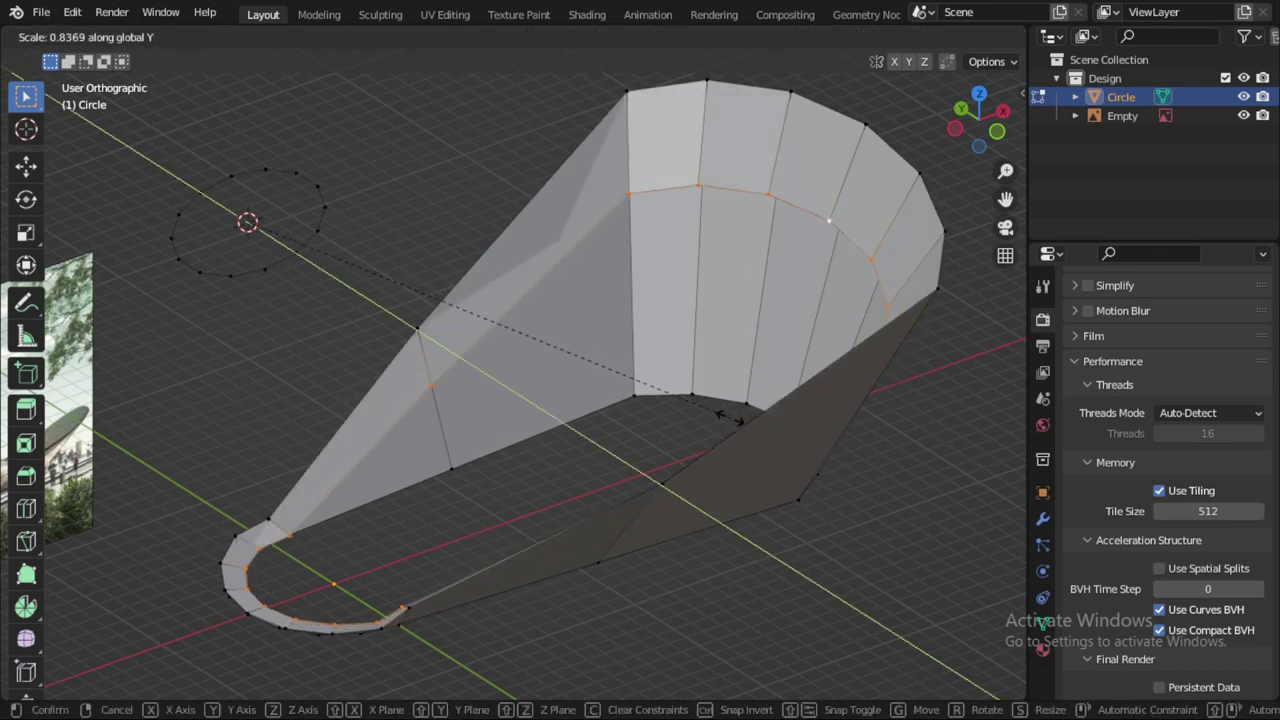
pyautogui.click(727, 418)
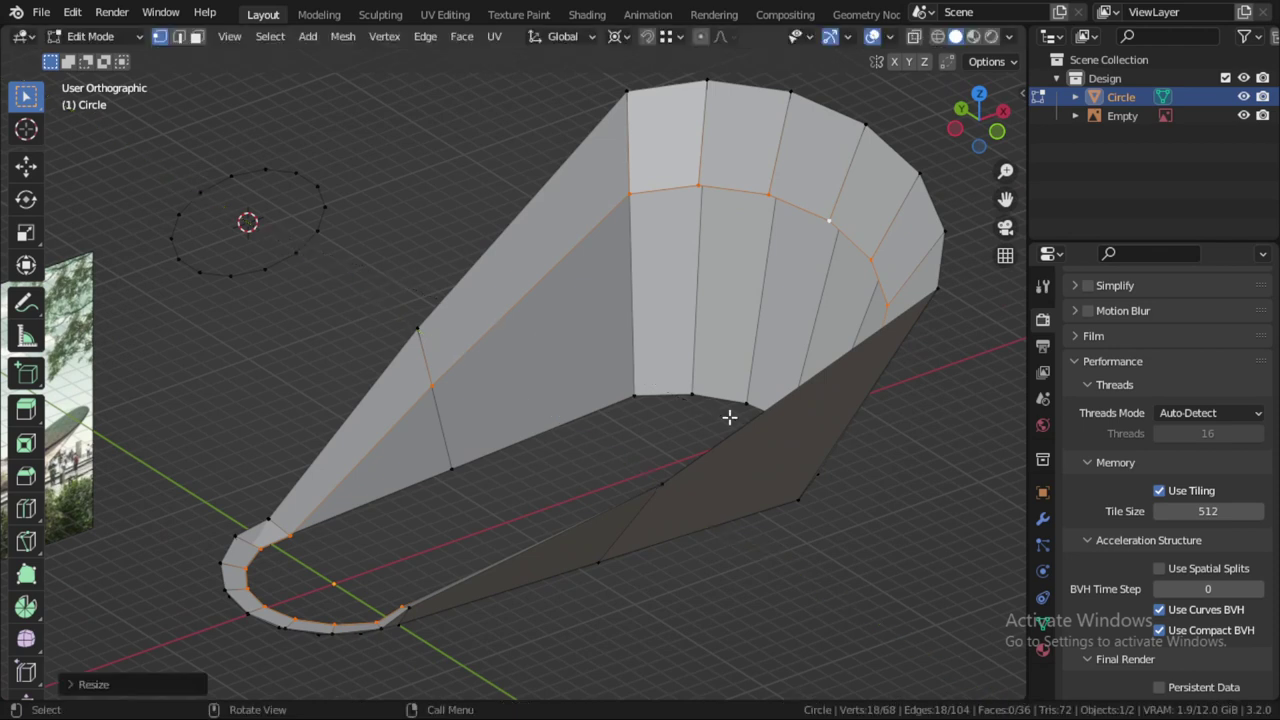
pyautogui.scroll(-1, 500, 491)
pyautogui.scroll(-2, 496, 491)
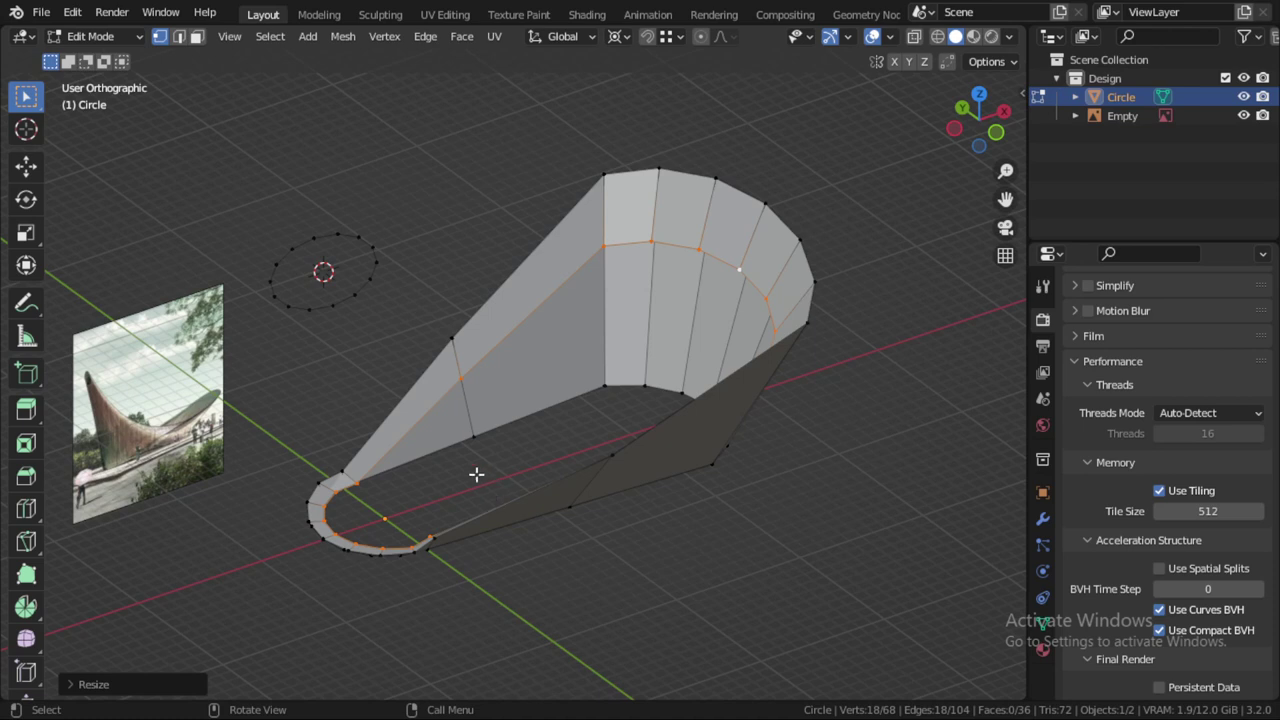
pyautogui.keyDown('alt'); pyautogui.click(334, 300); pyautogui.keyUp('alt')
# Step: In Front view, shrink the small circle loop and extrude it twice down toward the ground
pyautogui.press('KP_1')
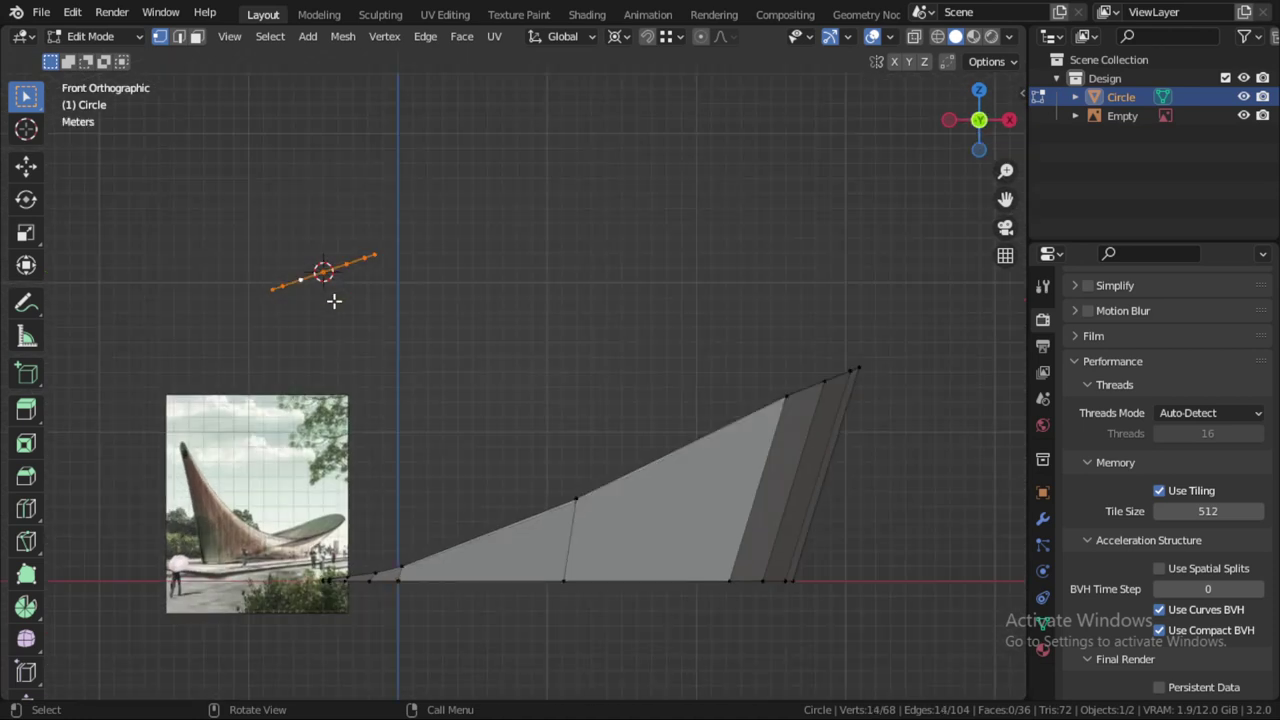
pyautogui.press('s')
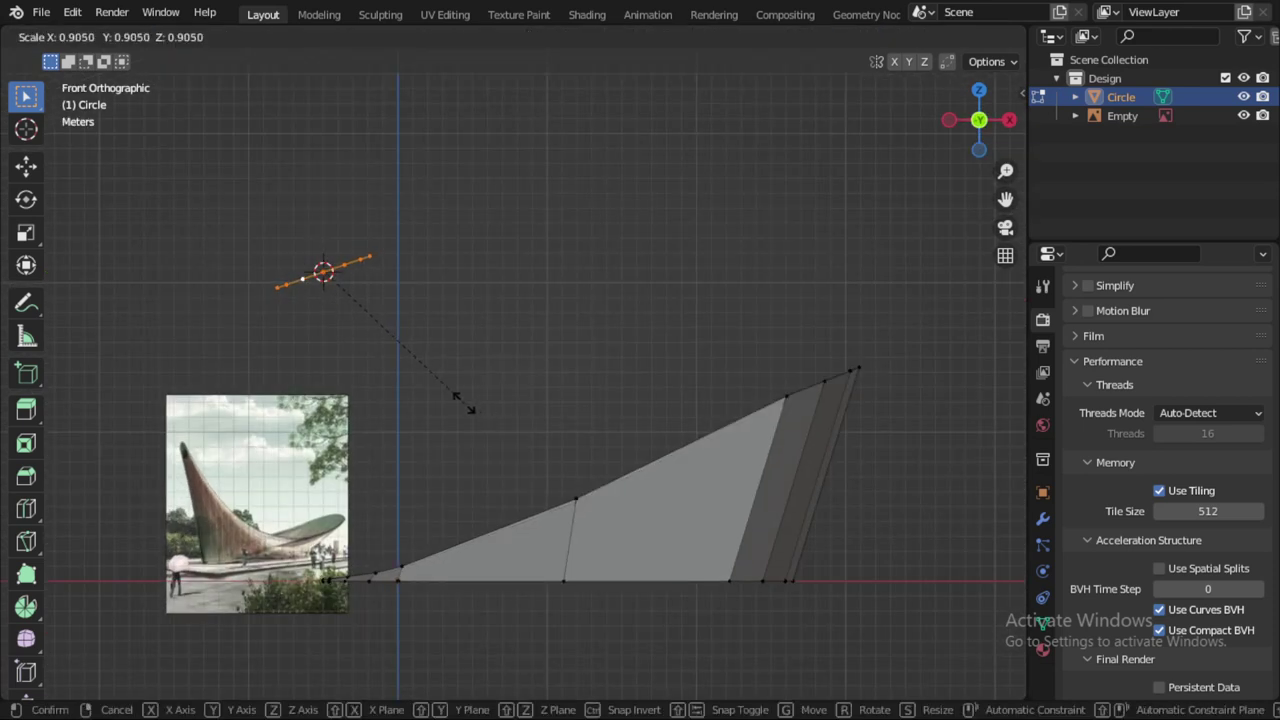
pyautogui.click(413, 365)
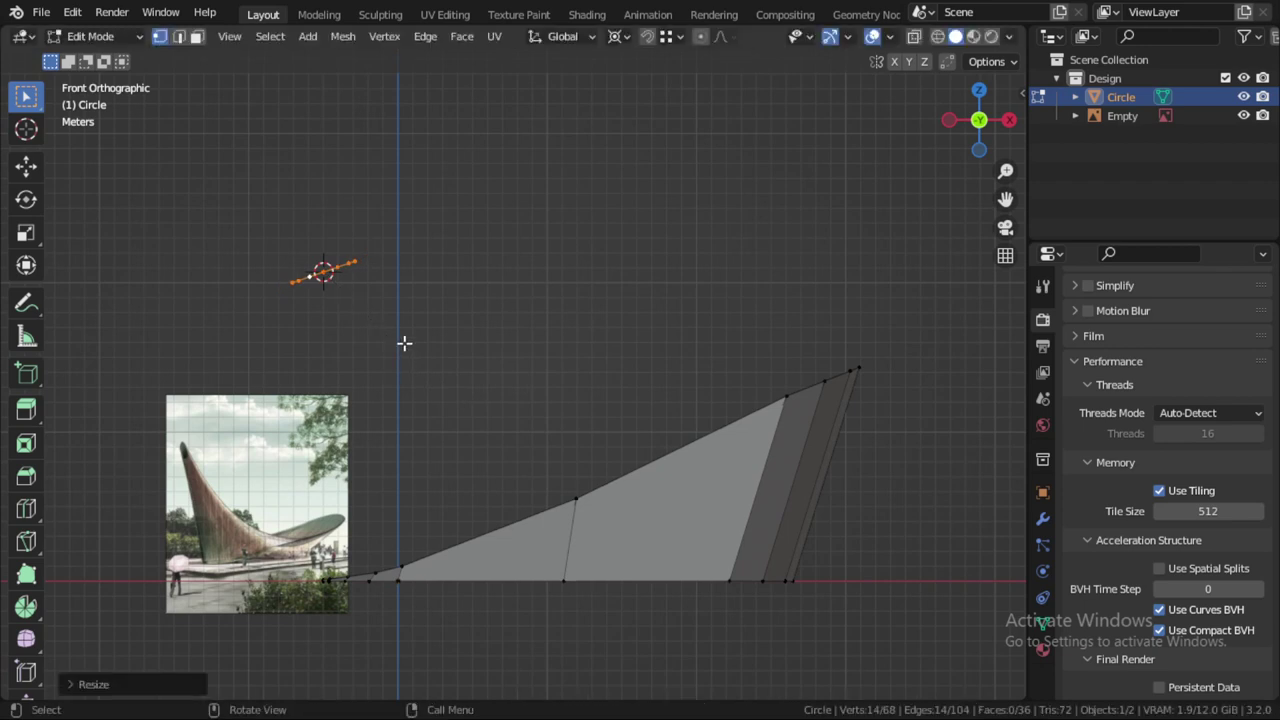
pyautogui.press('e')
pyautogui.click(441, 401)
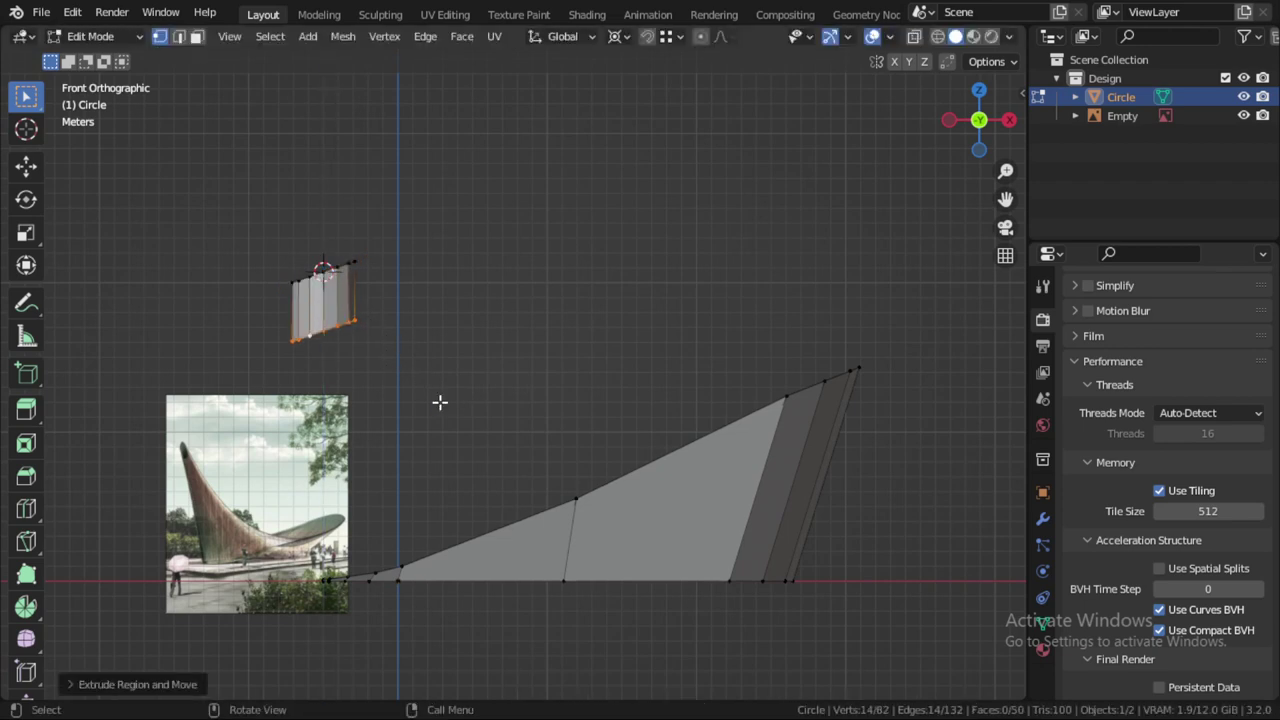
pyautogui.press('e')
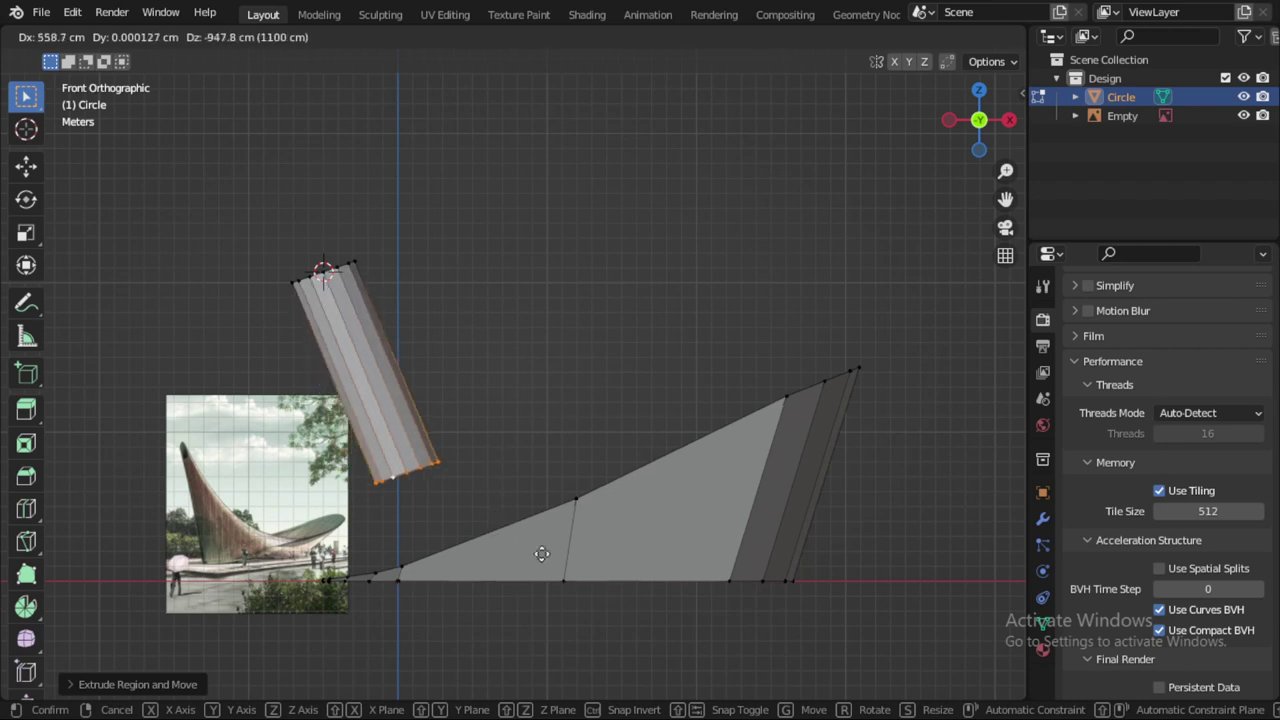
pyautogui.click(541, 570)
# Step: Set the transform pivot to 3D Cursor and widen the extruded end into a cone base
pyautogui.press('s')
pyautogui.press('Escape')
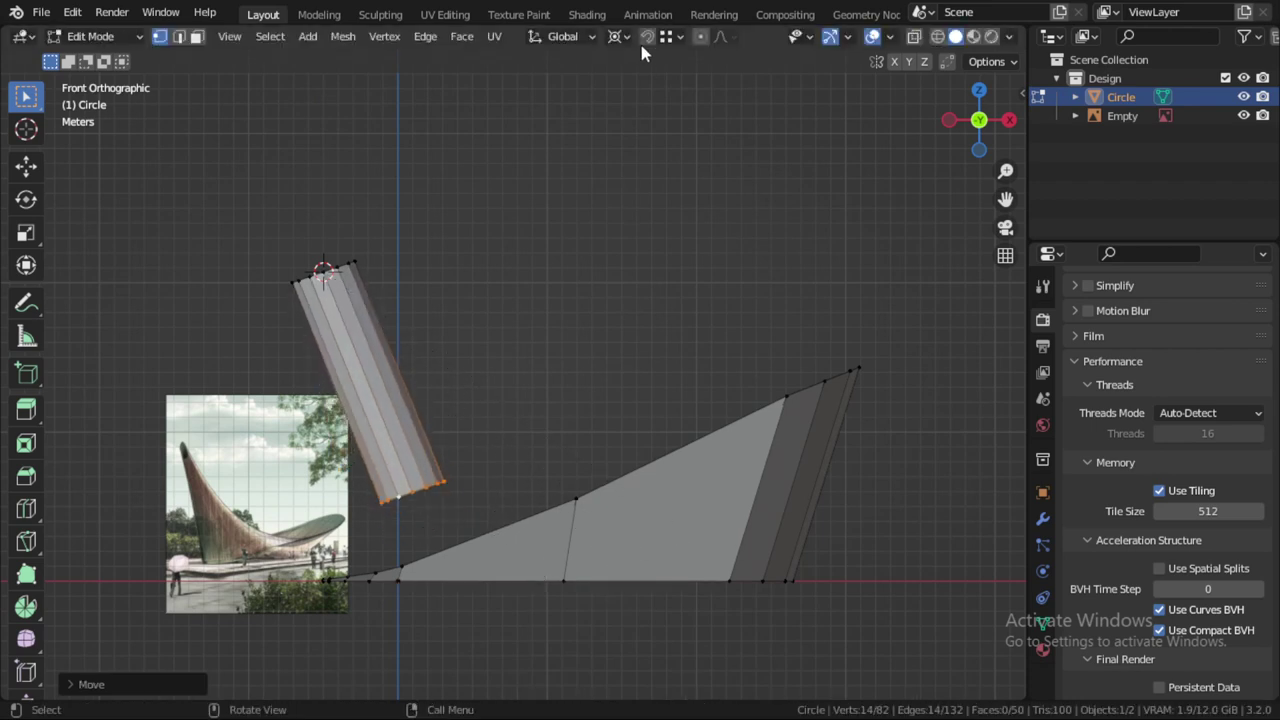
pyautogui.click(622, 37)
pyautogui.click(652, 78)
pyautogui.press('s')
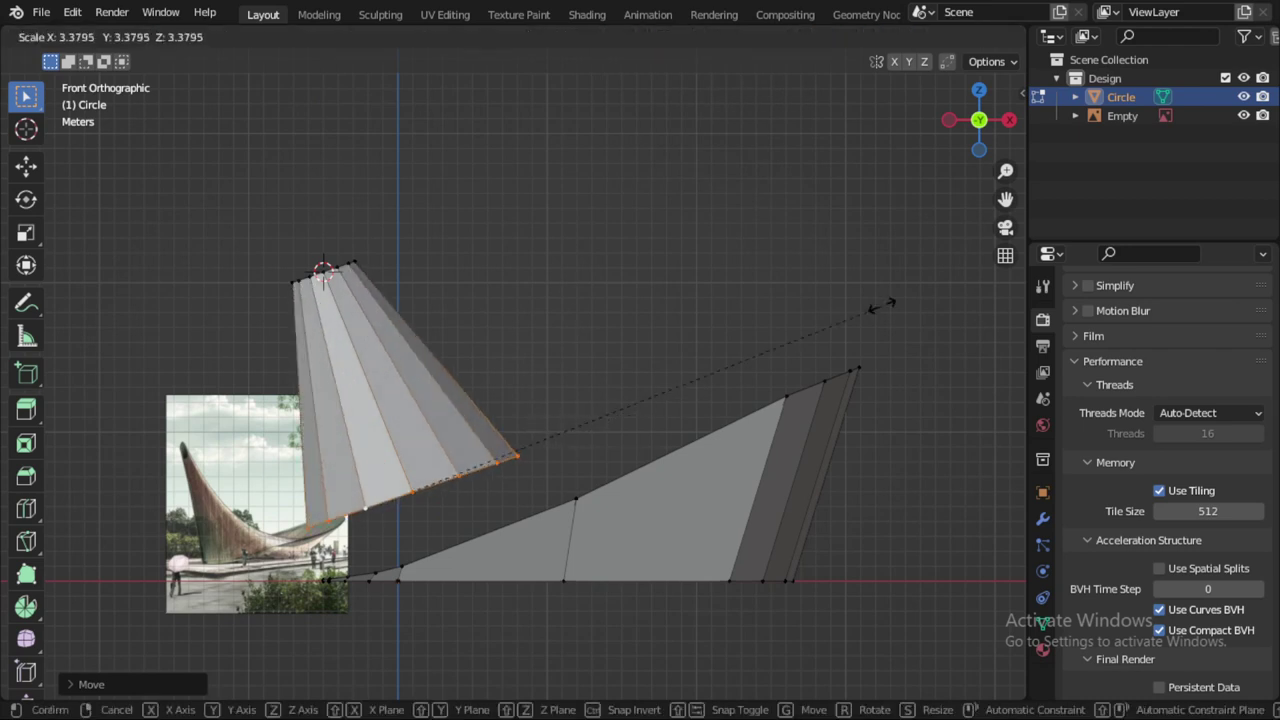
pyautogui.click(910, 291)
# Step: Move and tilt the cone base so it rests beside the scoop's narrow end
pyautogui.press('g')
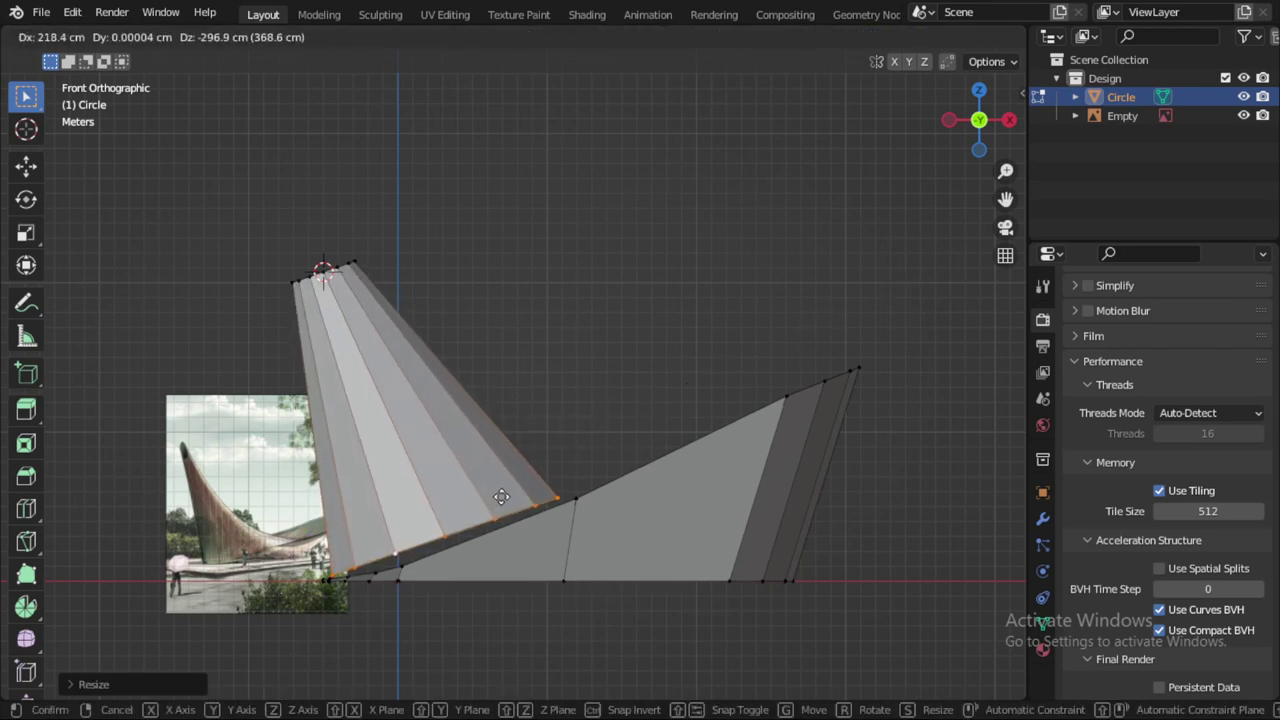
pyautogui.click(496, 495)
pyautogui.press('r')
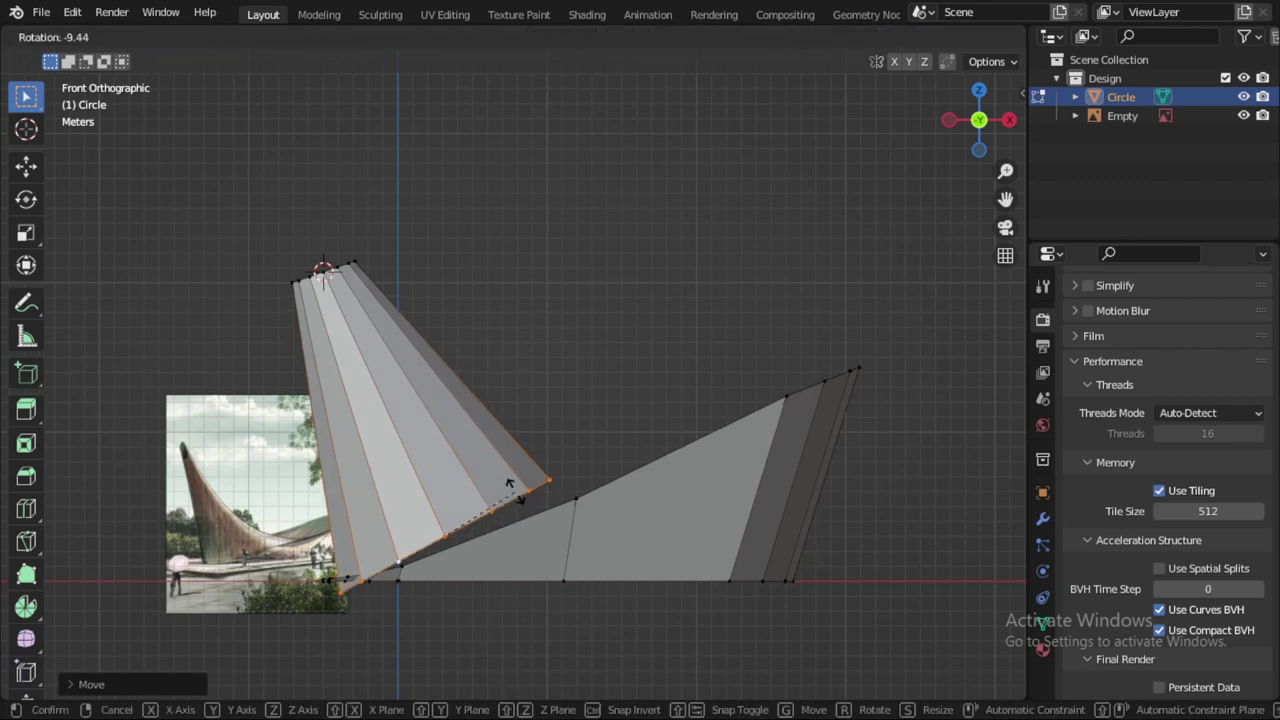
pyautogui.click(514, 490)
pyautogui.press('g')
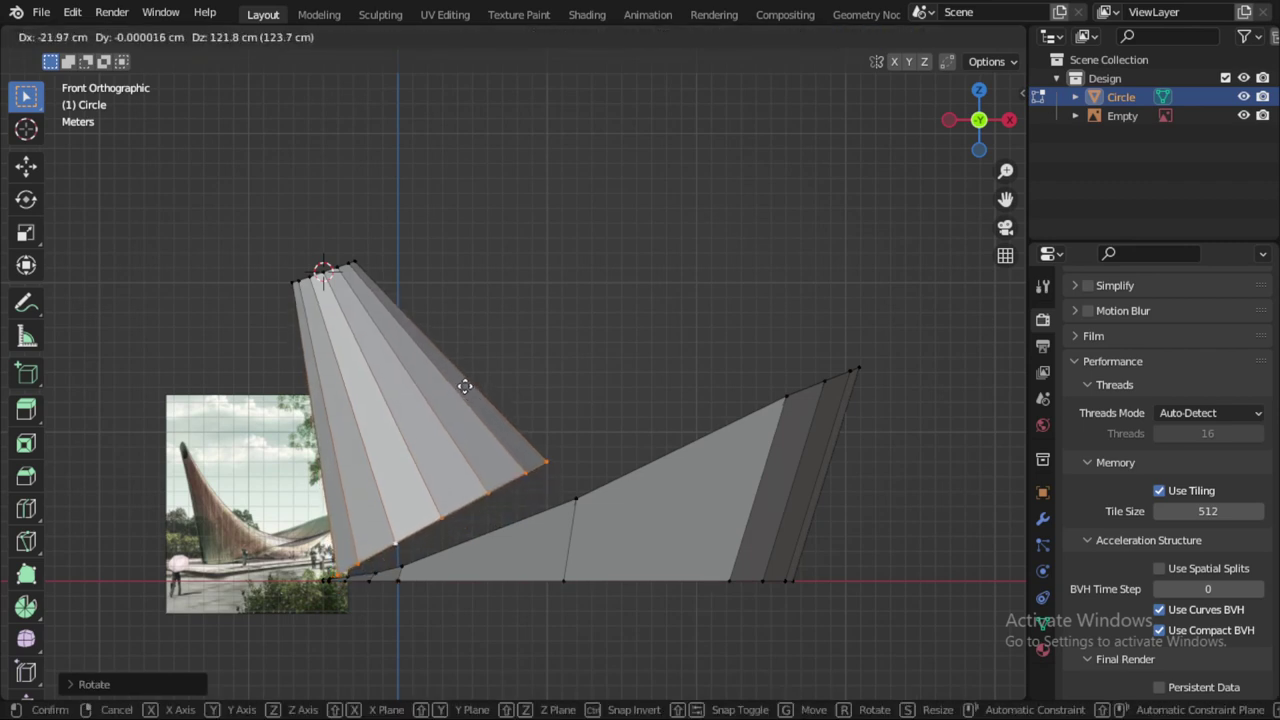
pyautogui.click(487, 437)
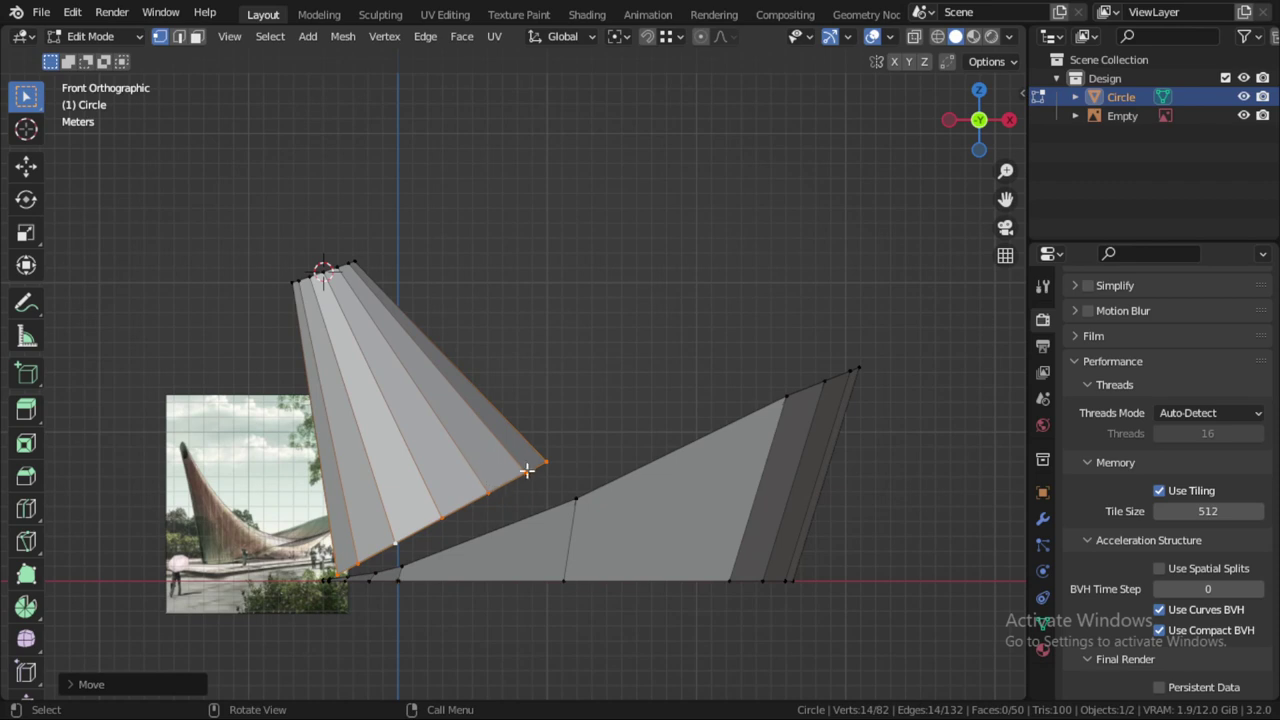
pyautogui.moveTo(651, 463); pyautogui.dragTo(749, 423, button='middle')
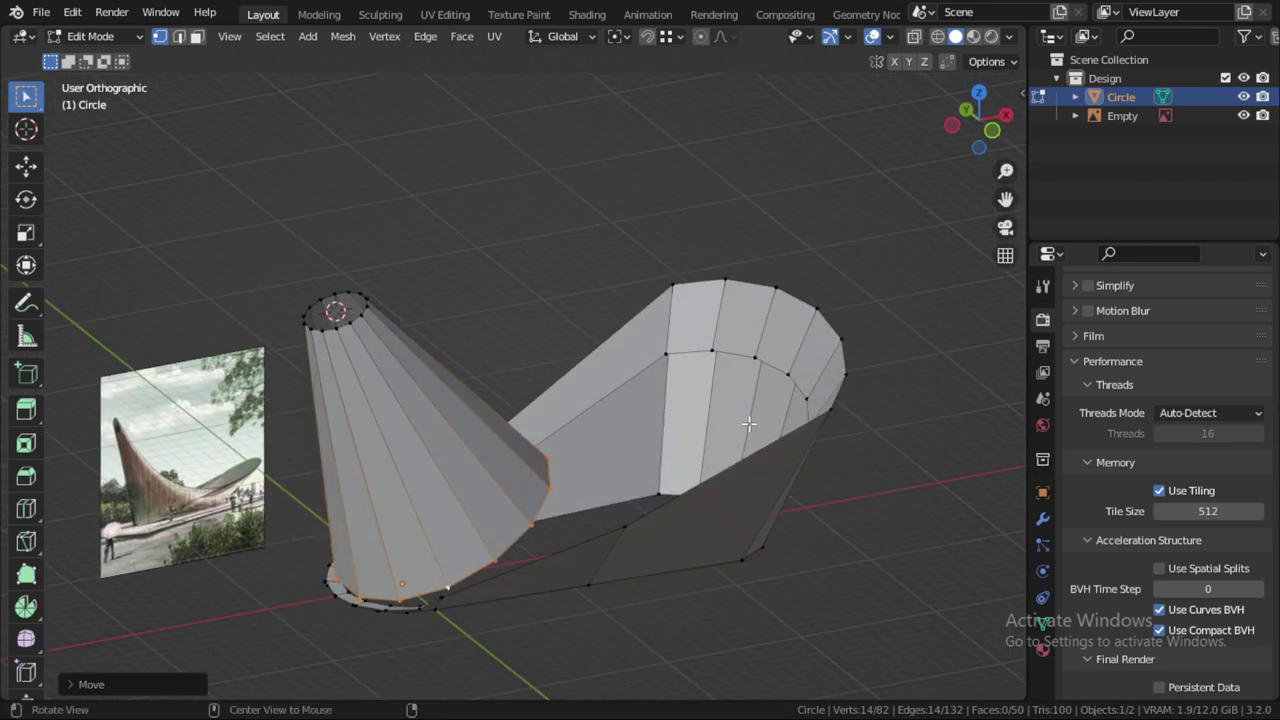
pyautogui.keyDown('alt'); pyautogui.click(745, 362); pyautogui.keyUp('alt')
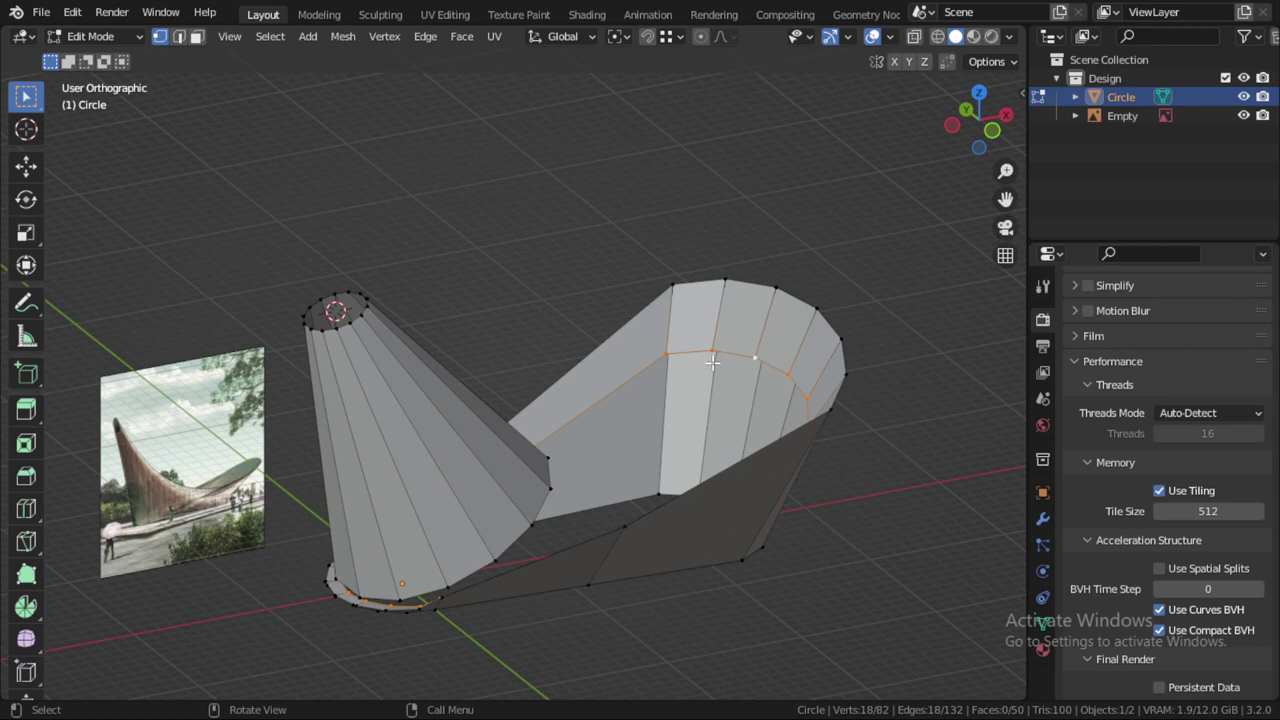
pyautogui.moveTo(583, 451); pyautogui.dragTo(626, 431, button='middle')
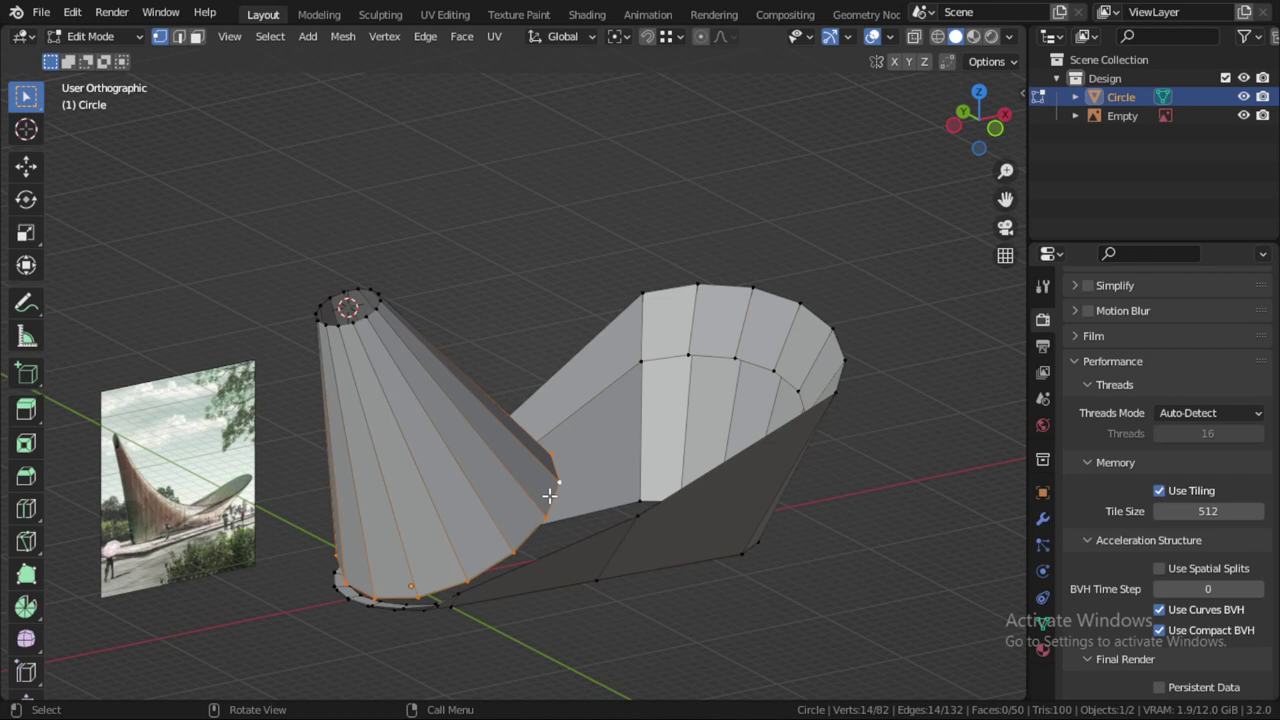
pyautogui.press('Tab')
pyautogui.moveTo(549, 494); pyautogui.dragTo(601, 519, button='middle')
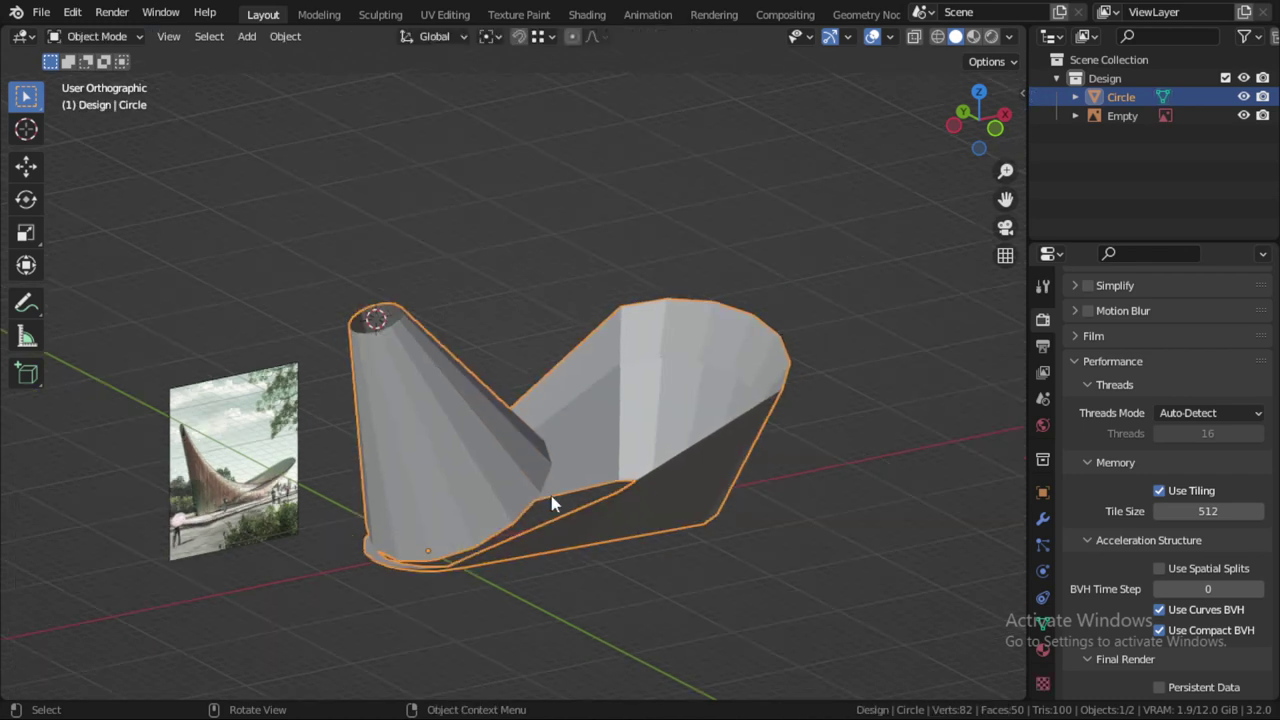
pyautogui.press('KP_1')
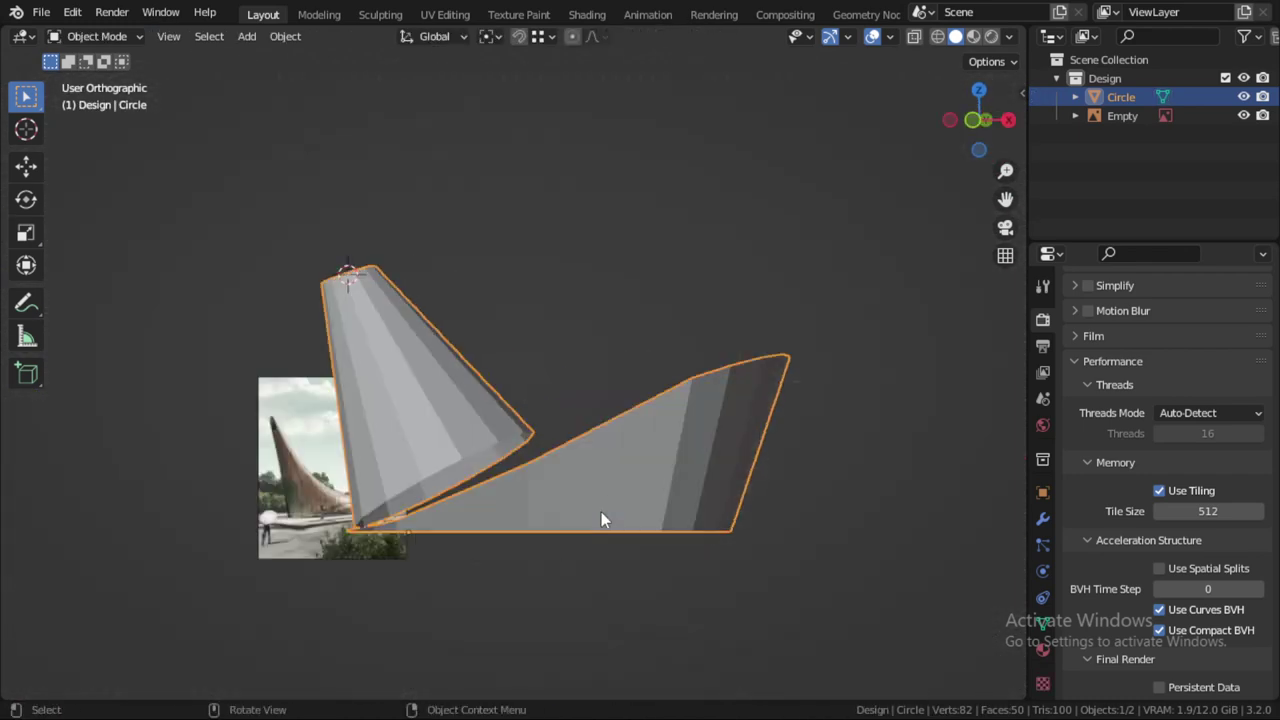
pyautogui.scroll(2, 591, 510)
# Step: Loop-cut a new ring across the cone, slide it lower, shrink it slightly and reposition it
pyautogui.press('Tab')
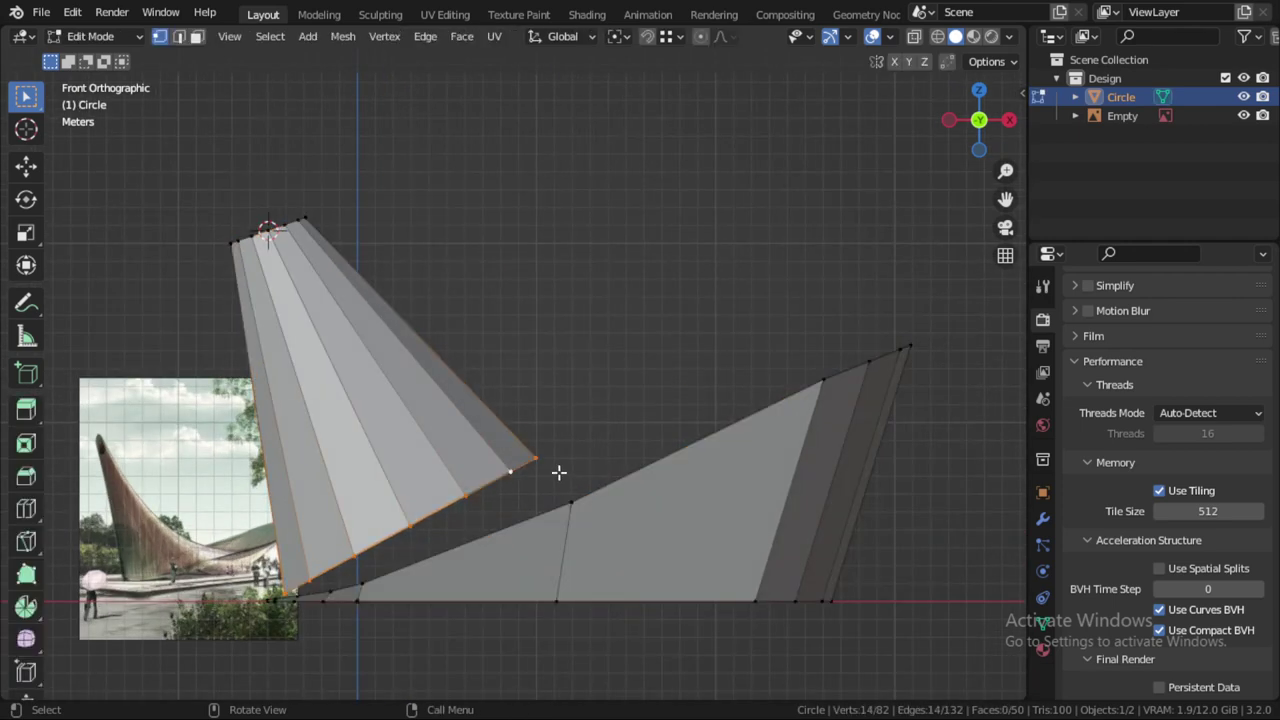
pyautogui.hotkey('ctrl', 'r')
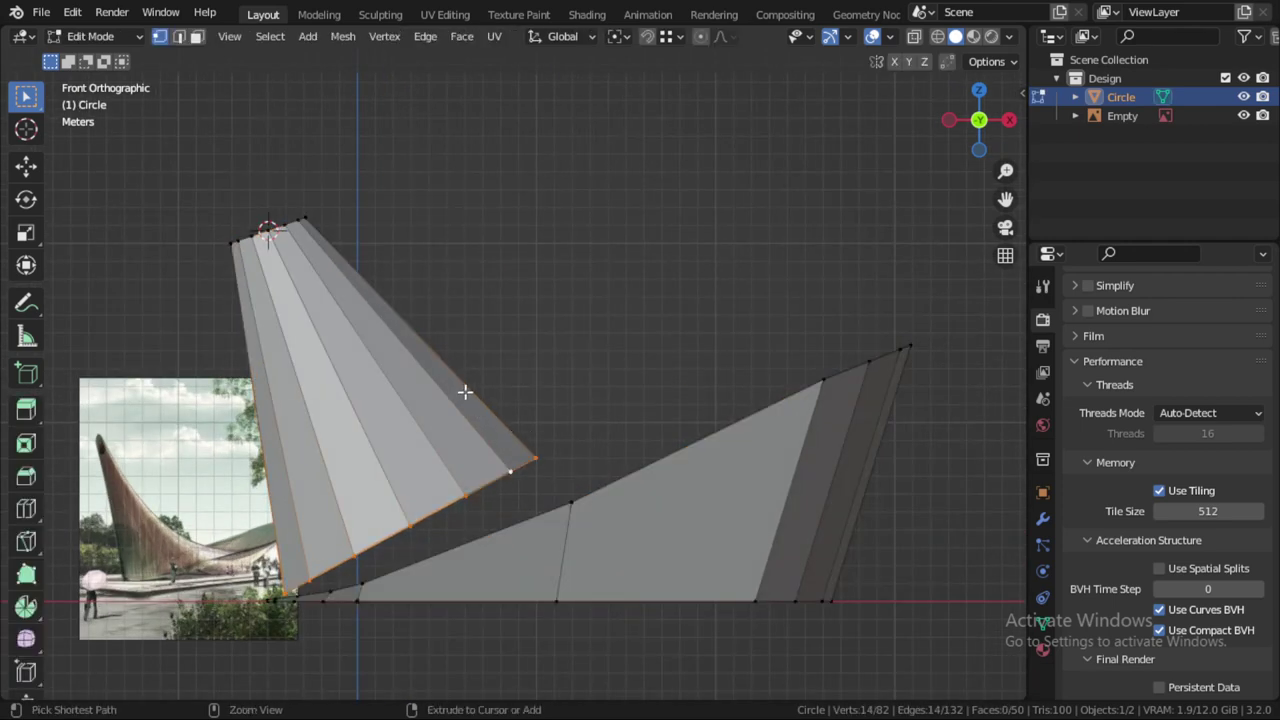
pyautogui.click(463, 388)
pyautogui.press('g')
pyautogui.press('g')
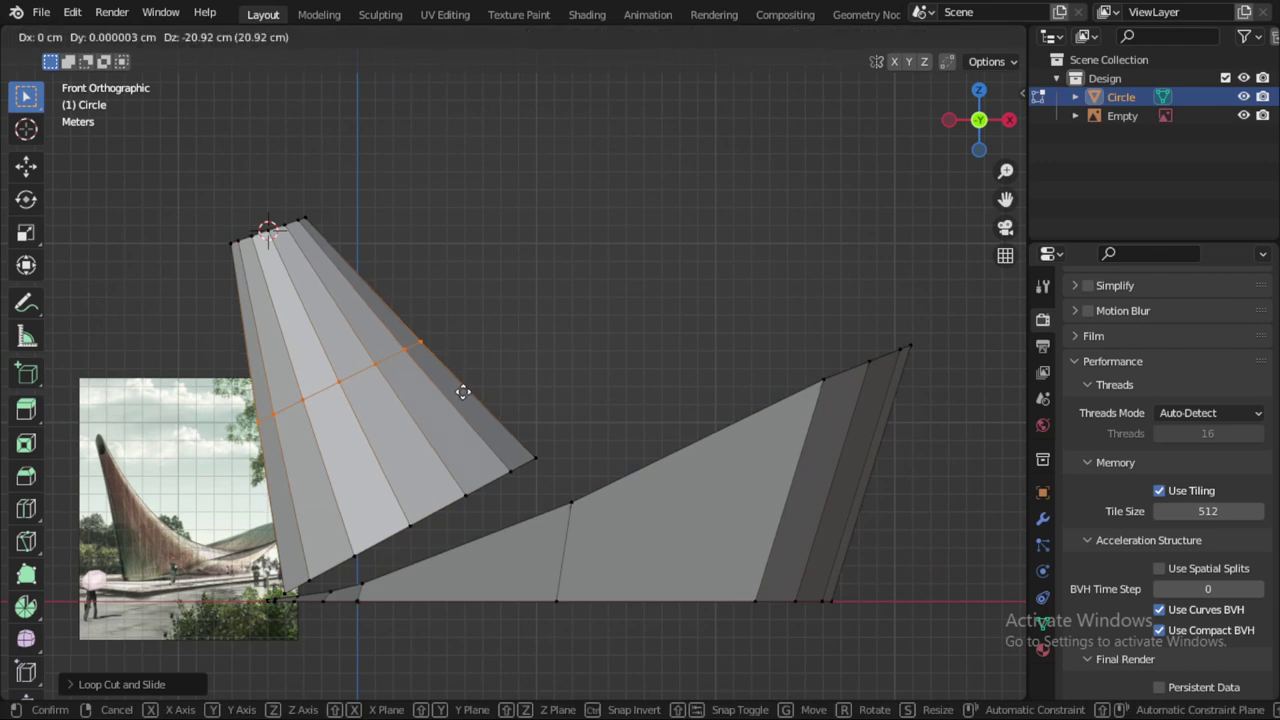
pyautogui.click(486, 426)
pyautogui.press('s')
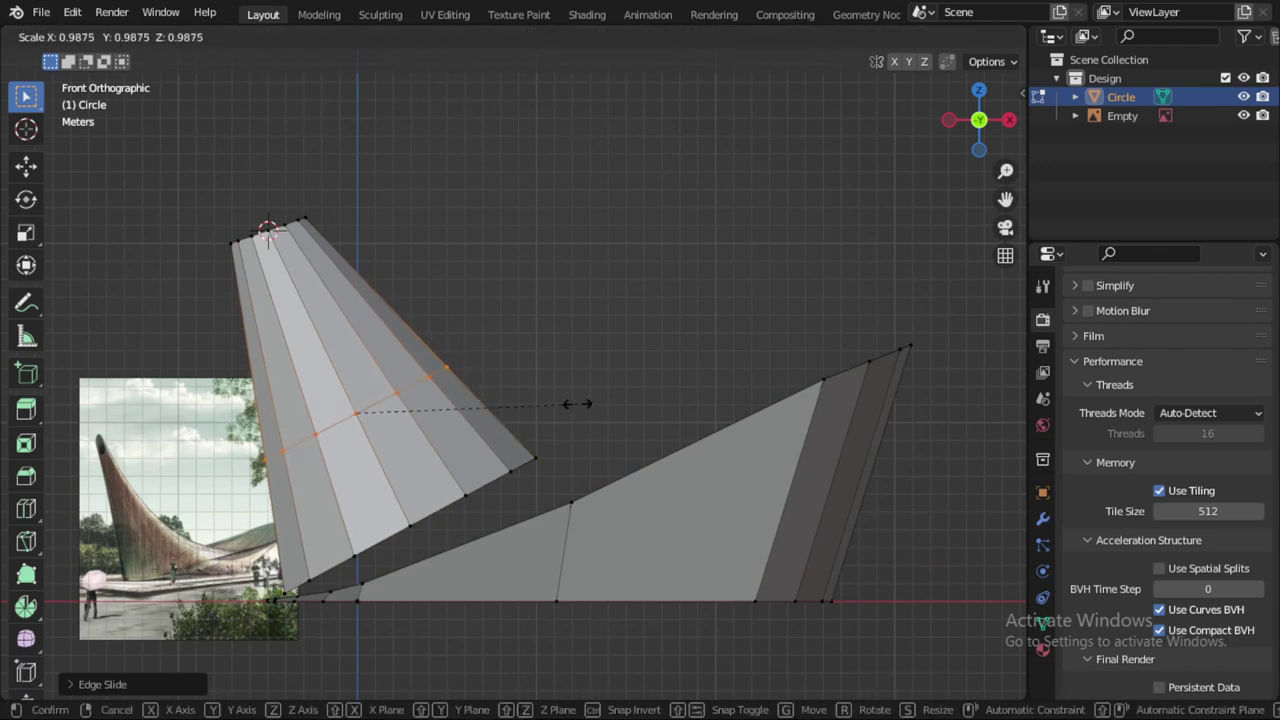
pyautogui.click(548, 411)
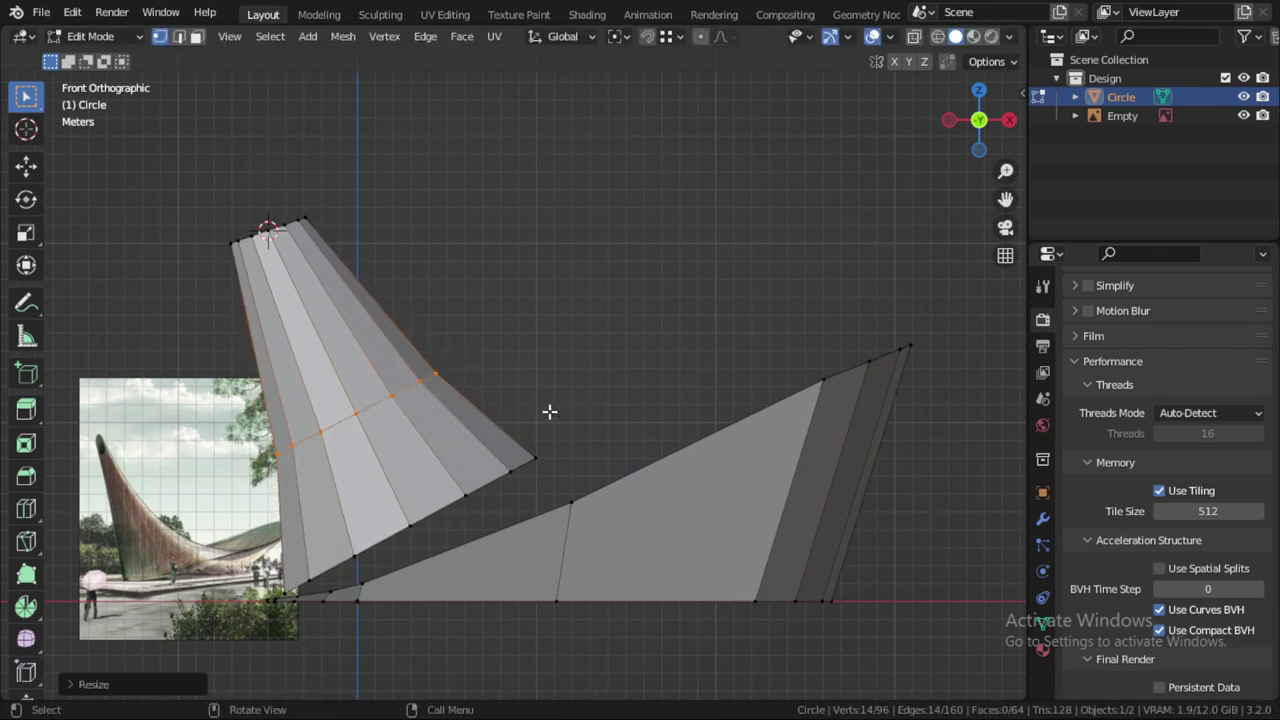
pyautogui.press('g')
pyautogui.click(536, 414)
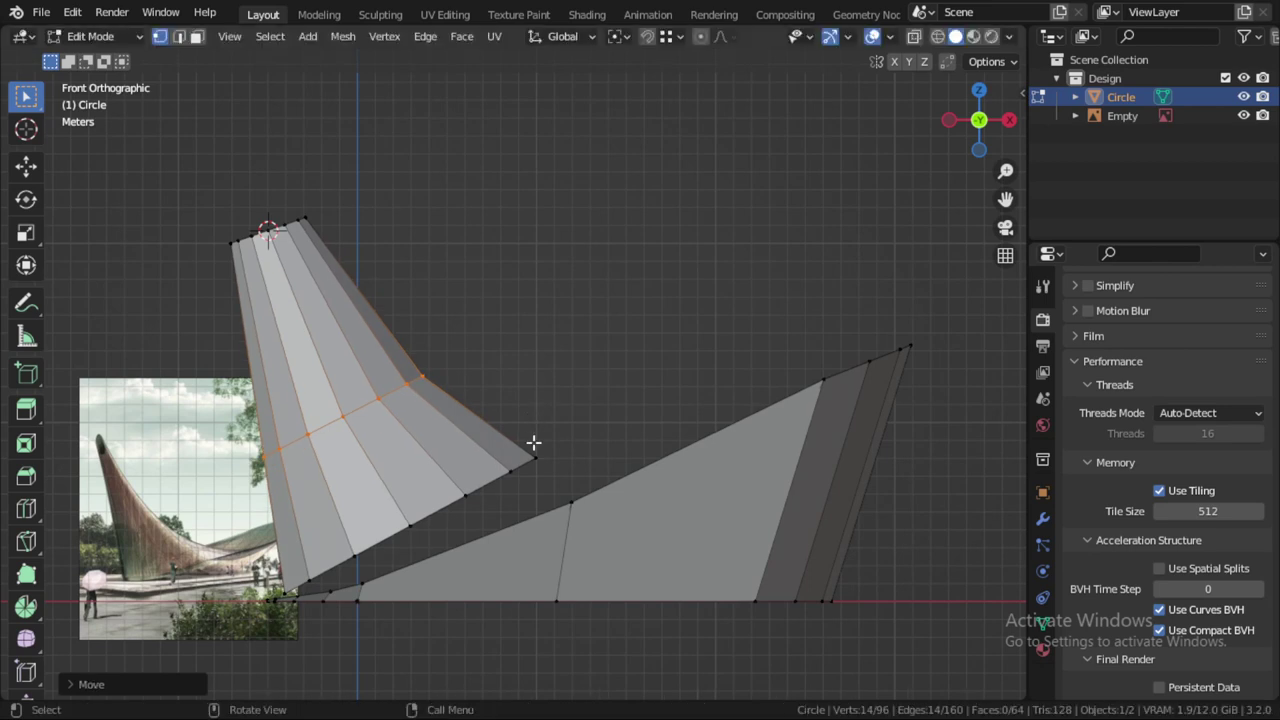
# Step: Check the cone's curved profile in Object Mode, then return to Edit Mode and pick a vertex
pyautogui.press('Tab')
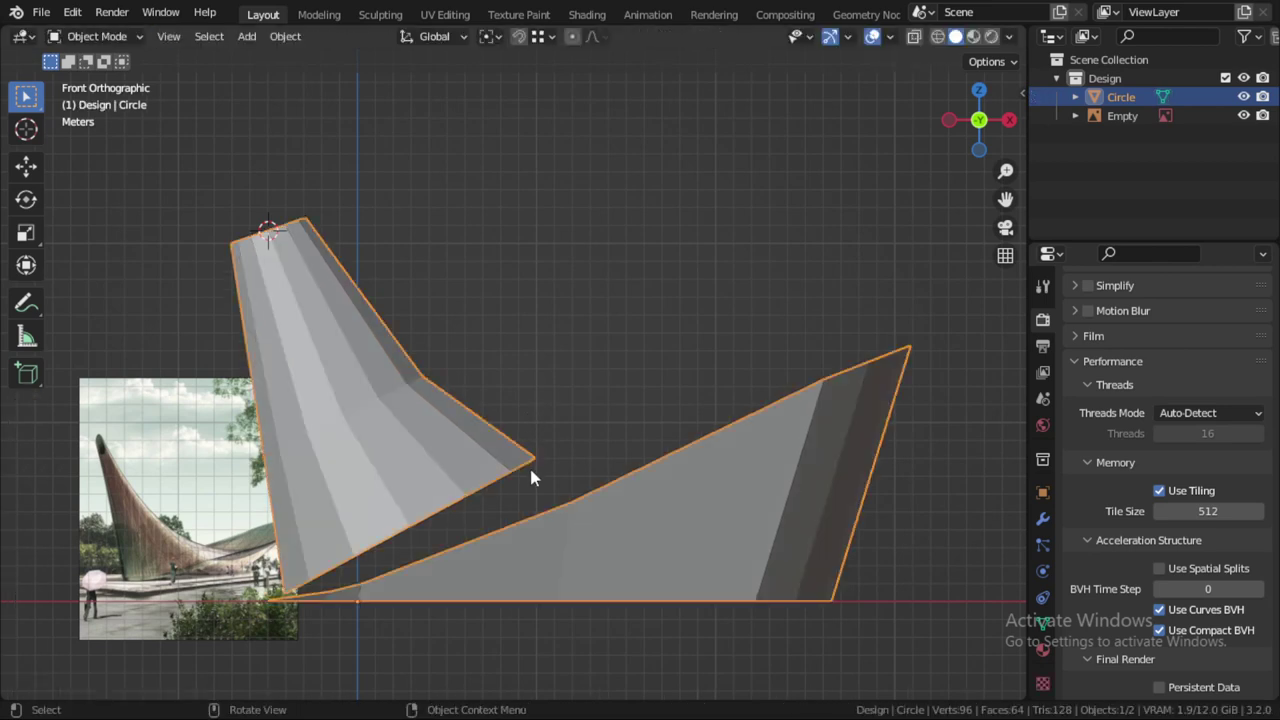
pyautogui.moveTo(508, 435); pyautogui.dragTo(589, 496, button='middle')
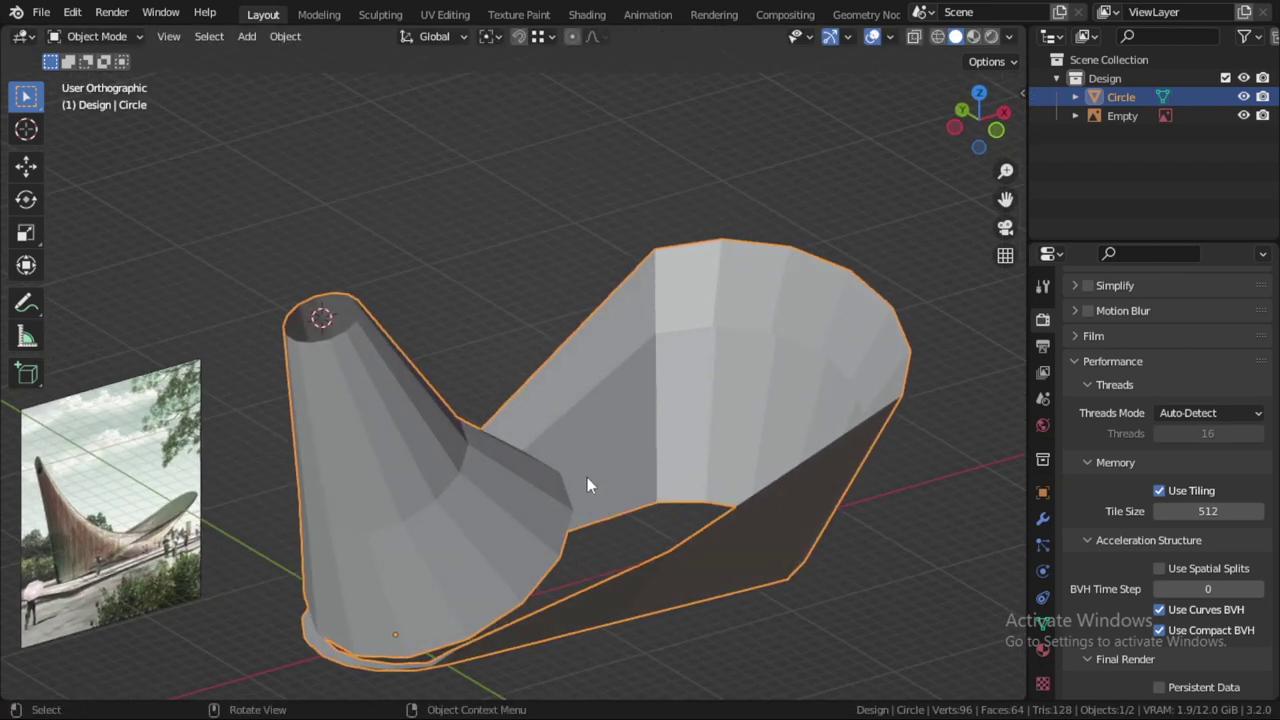
pyautogui.press('Tab')
pyautogui.click(750, 322)
# Step: In Front view with X-ray, lower and rotate the vertex group near the canopy's right end
pyautogui.press('KP_3')
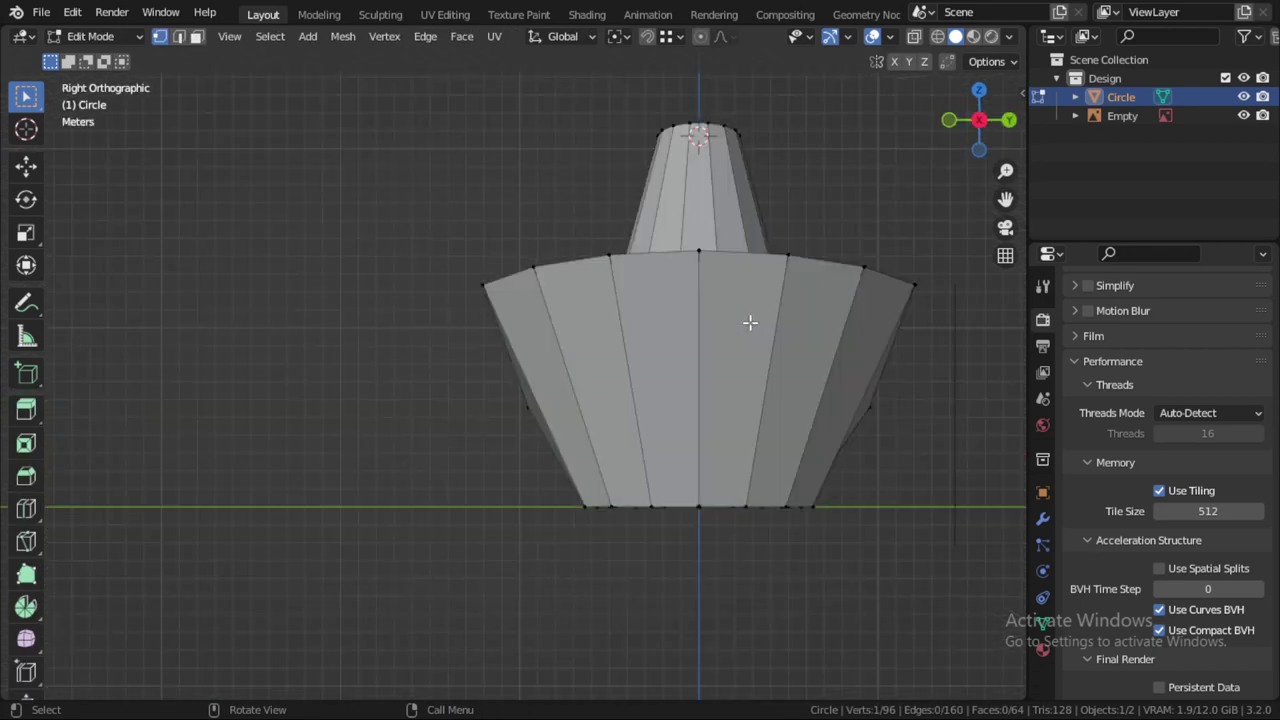
pyautogui.press('KP_1')
pyautogui.hotkey('alt', 'z')
pyautogui.scroll(2, 757, 377)
pyautogui.scroll(-2, 831, 368)
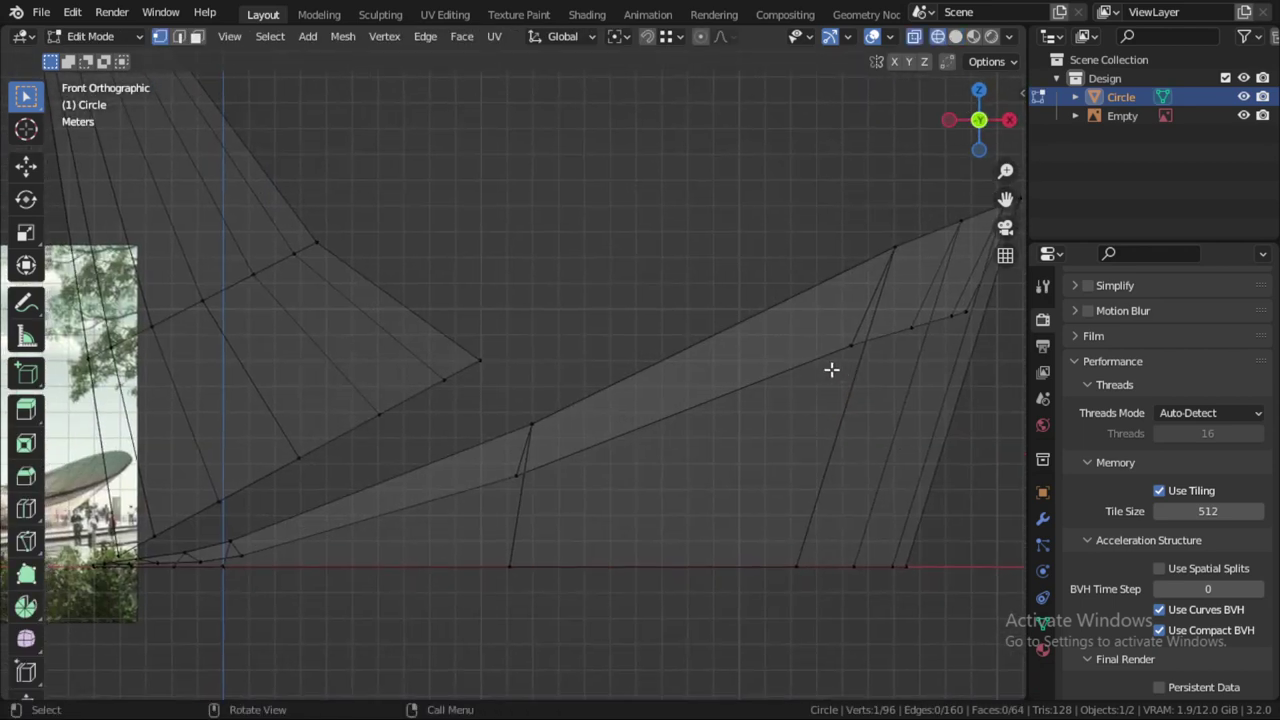
pyautogui.scroll(-2, 771, 389)
pyautogui.scroll(-1, 780, 368)
pyautogui.press('a')
pyautogui.hotkey('alt', 'a')
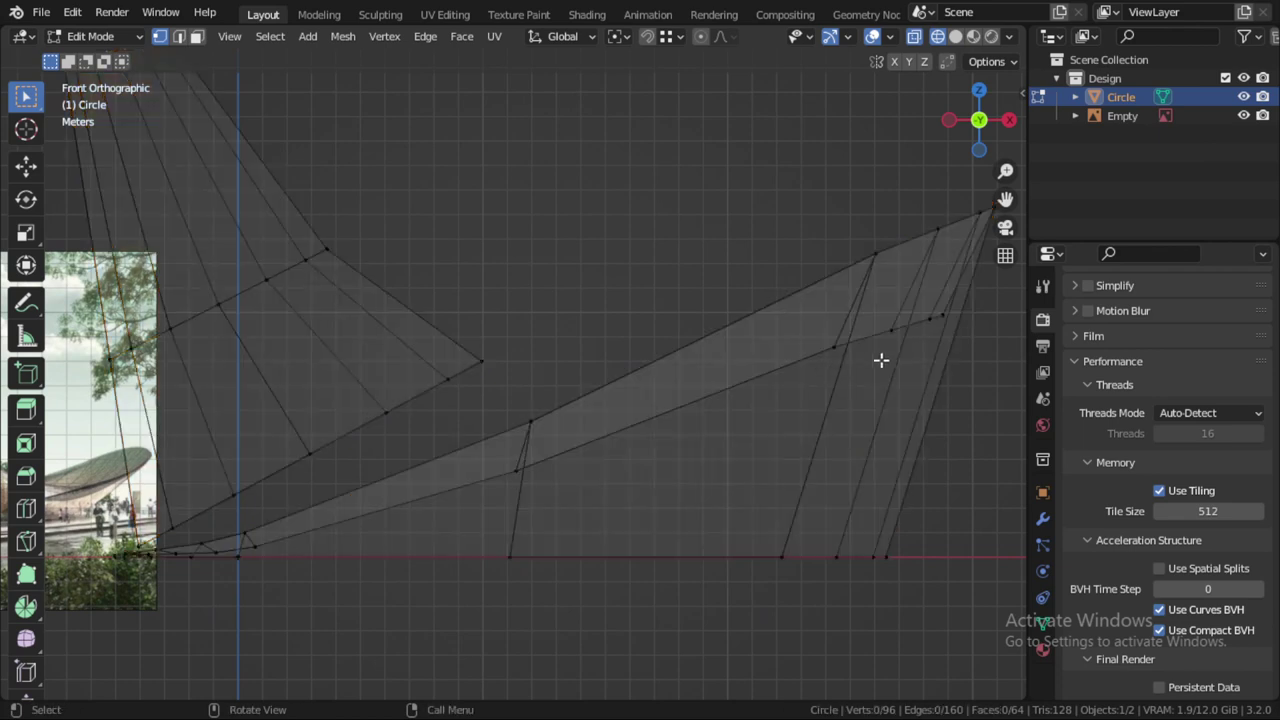
pyautogui.scroll(-2, 777, 369)
pyautogui.press('b')
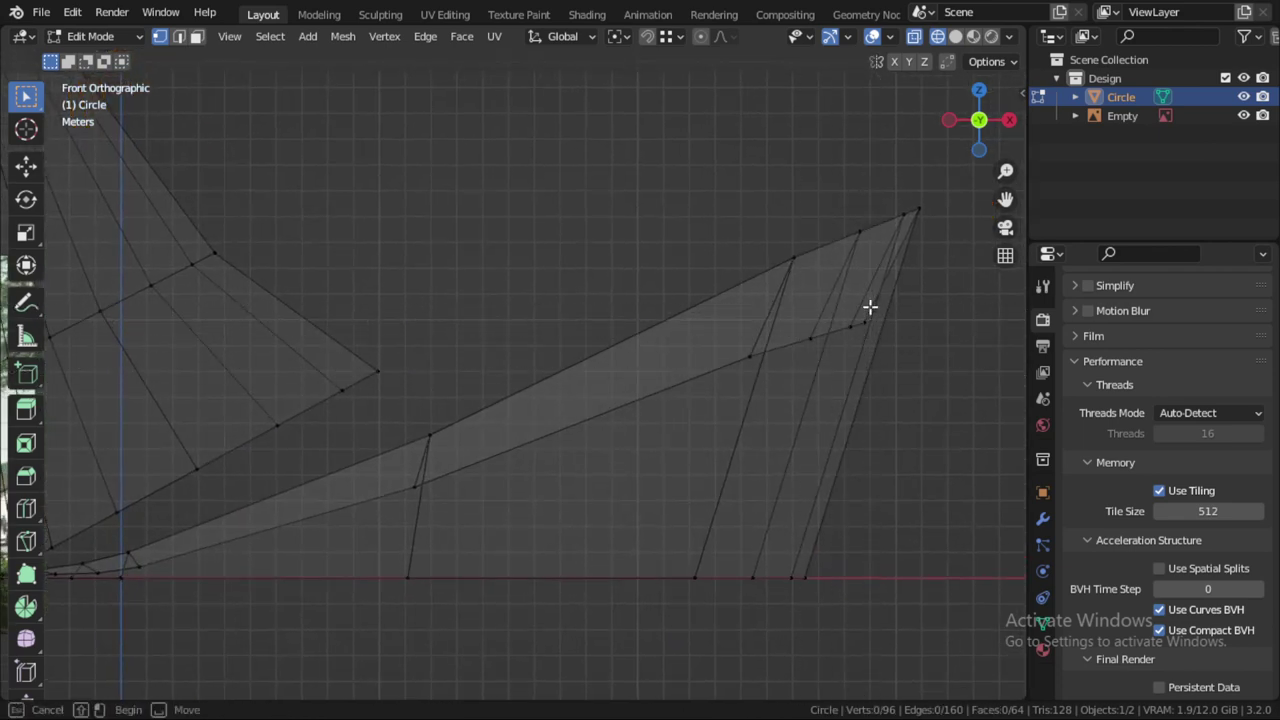
pyautogui.moveTo(869, 306); pyautogui.dragTo(737, 386)
pyautogui.press('g')
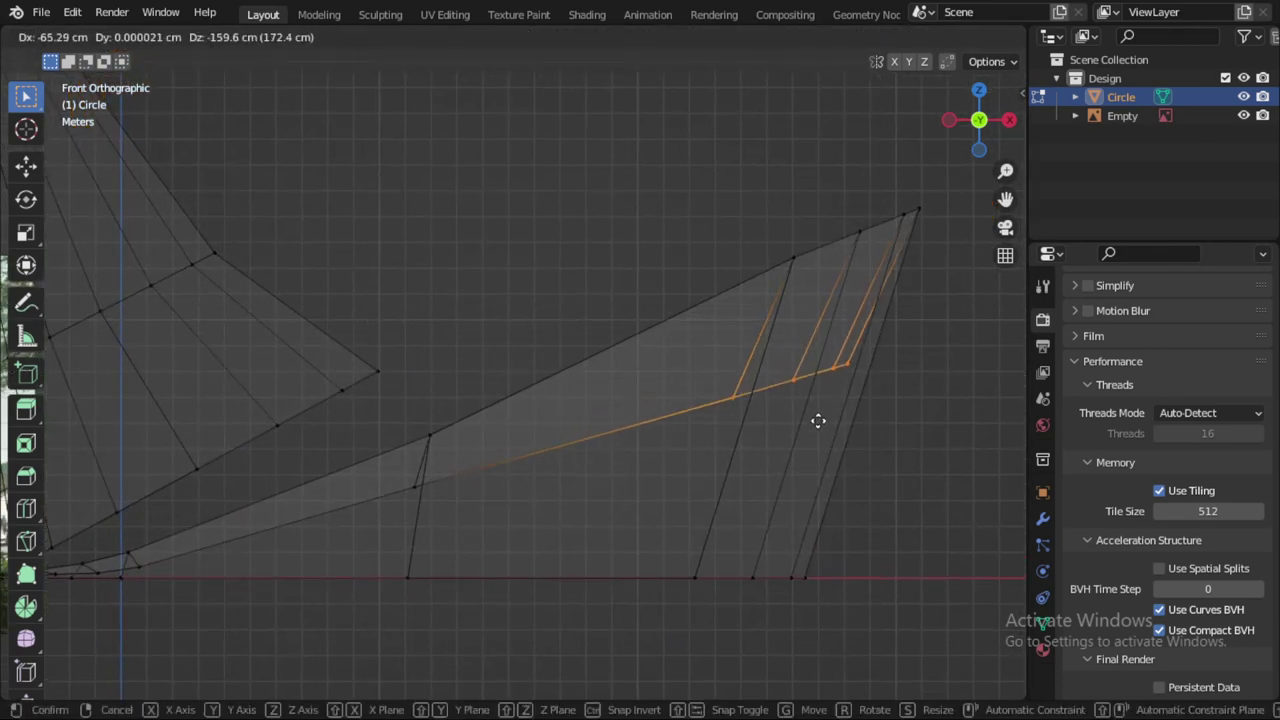
pyautogui.click(787, 496)
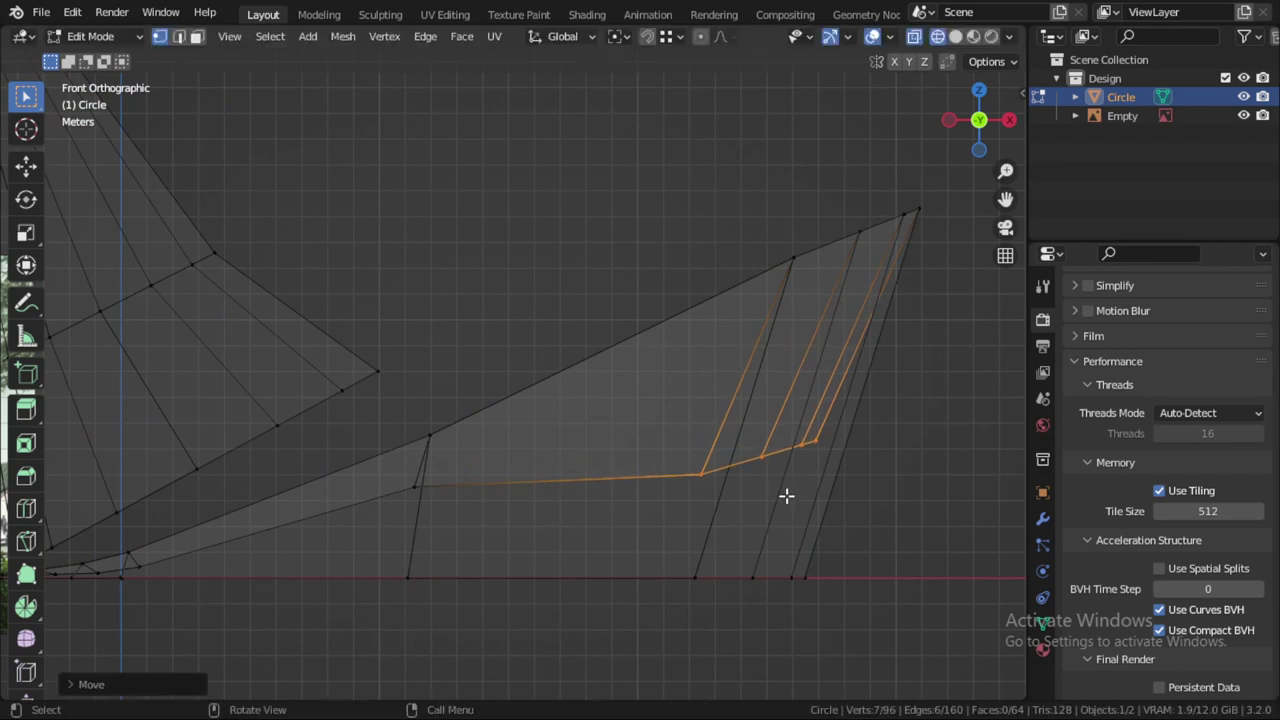
pyautogui.press('r')
pyautogui.click(846, 466)
# Step: Move the single vertex on the canopy's lower edge downward
pyautogui.press('g')
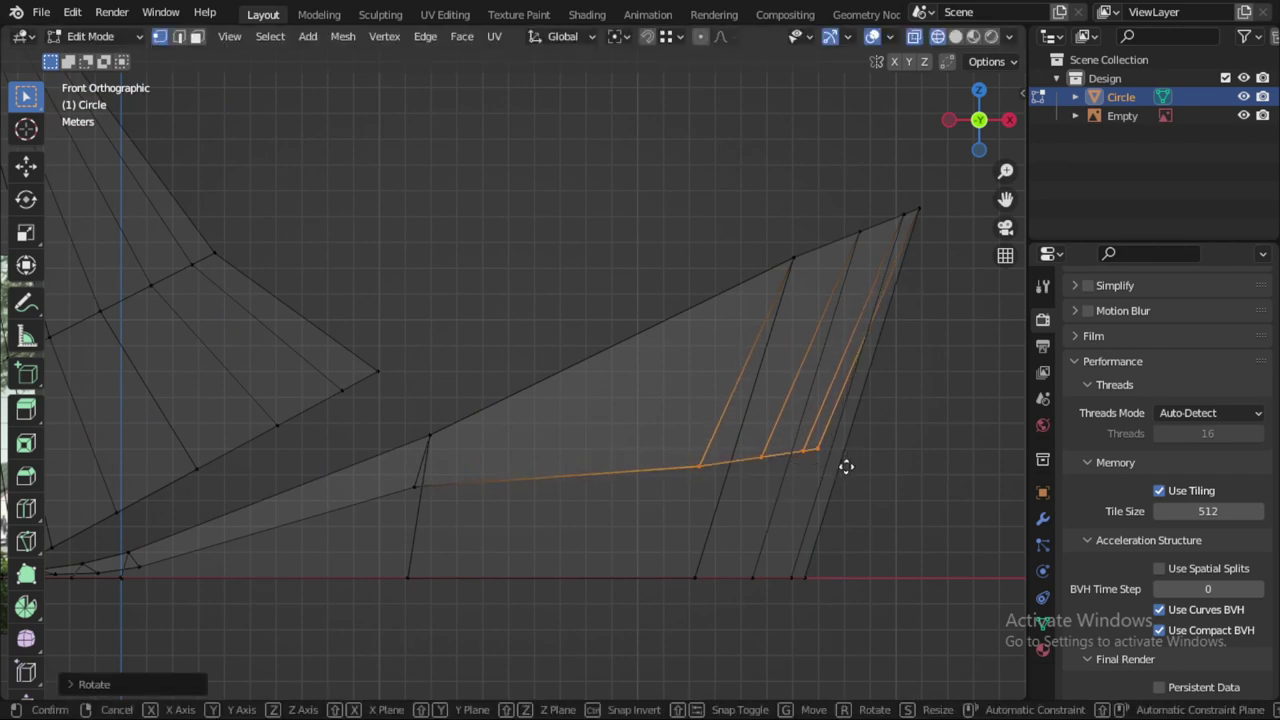
pyautogui.press('Escape')
pyautogui.press('a')
pyautogui.hotkey('alt', 'a')
pyautogui.press('b')
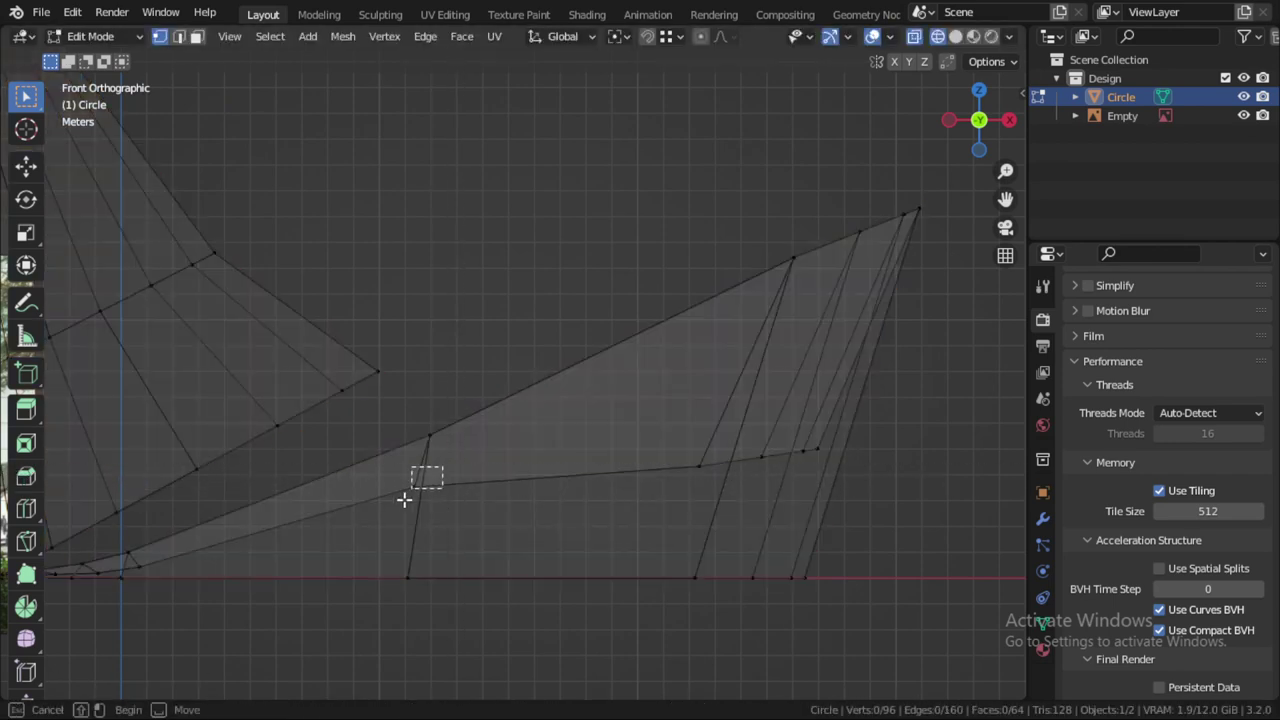
pyautogui.moveTo(403, 499); pyautogui.dragTo(451, 489)
pyautogui.press('g')
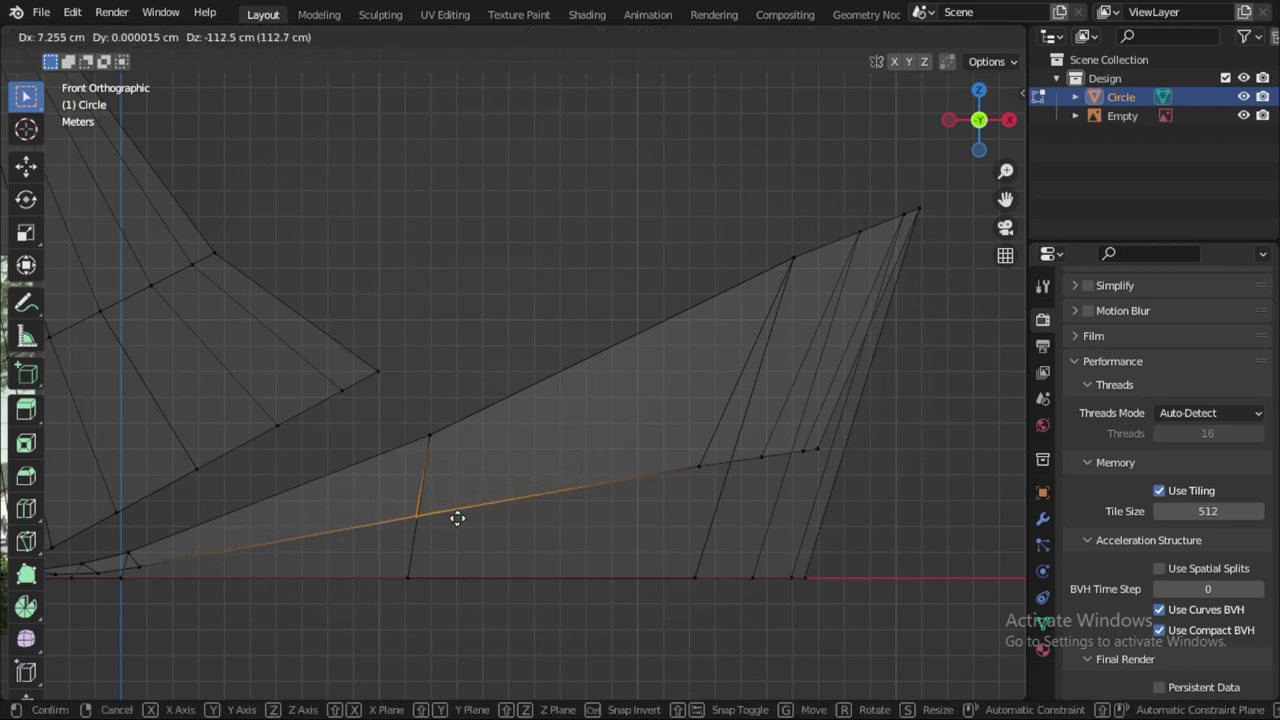
pyautogui.click(457, 518)
# Step: Raise and rotate the seven lower-inner-edge vertices, then turn X-ray off and leave Edit Mode
pyautogui.press('a')
pyautogui.hotkey('alt', 'a')
pyautogui.press('b')
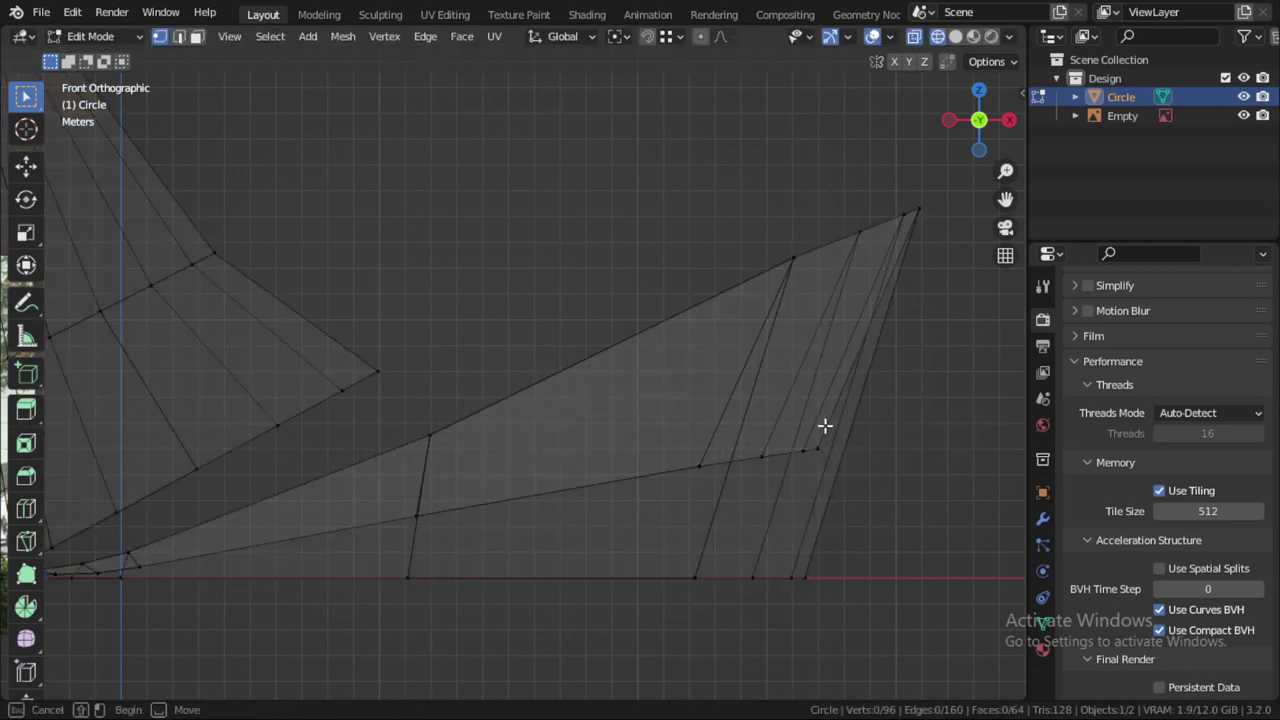
pyautogui.moveTo(824, 425); pyautogui.dragTo(694, 472)
pyautogui.press('g')
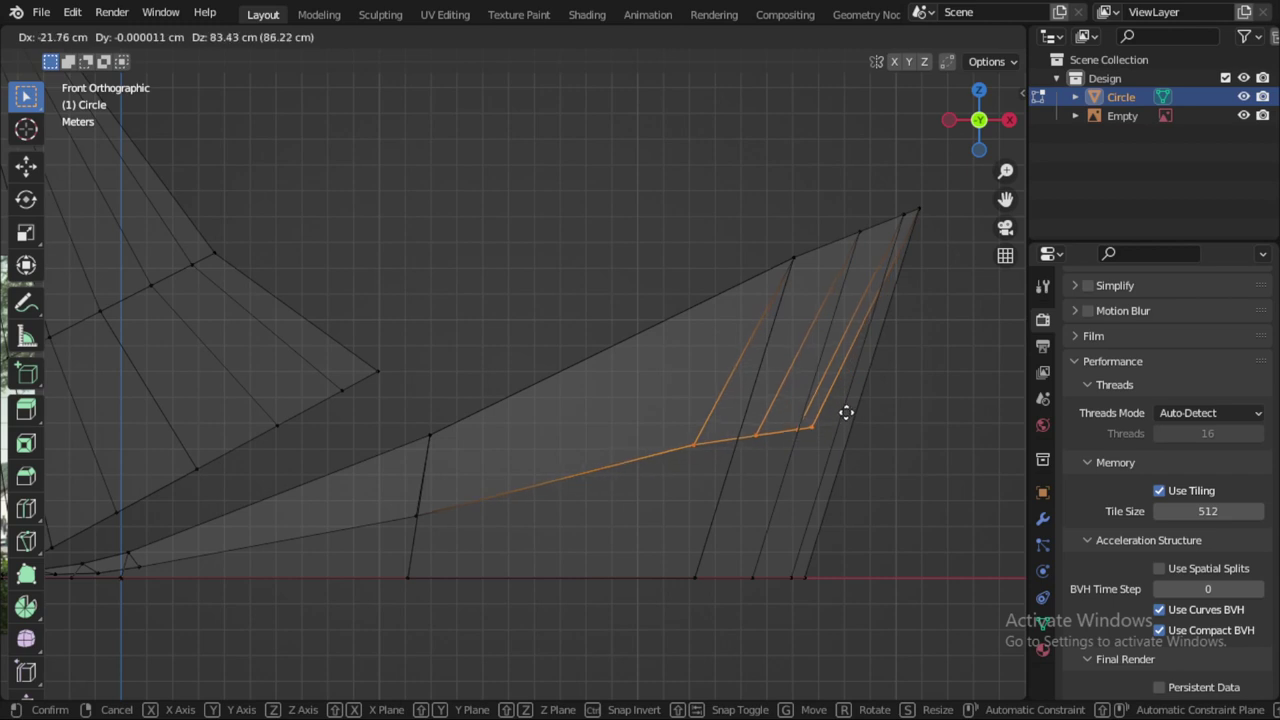
pyautogui.click(845, 411)
pyautogui.press('r')
pyautogui.click(857, 412)
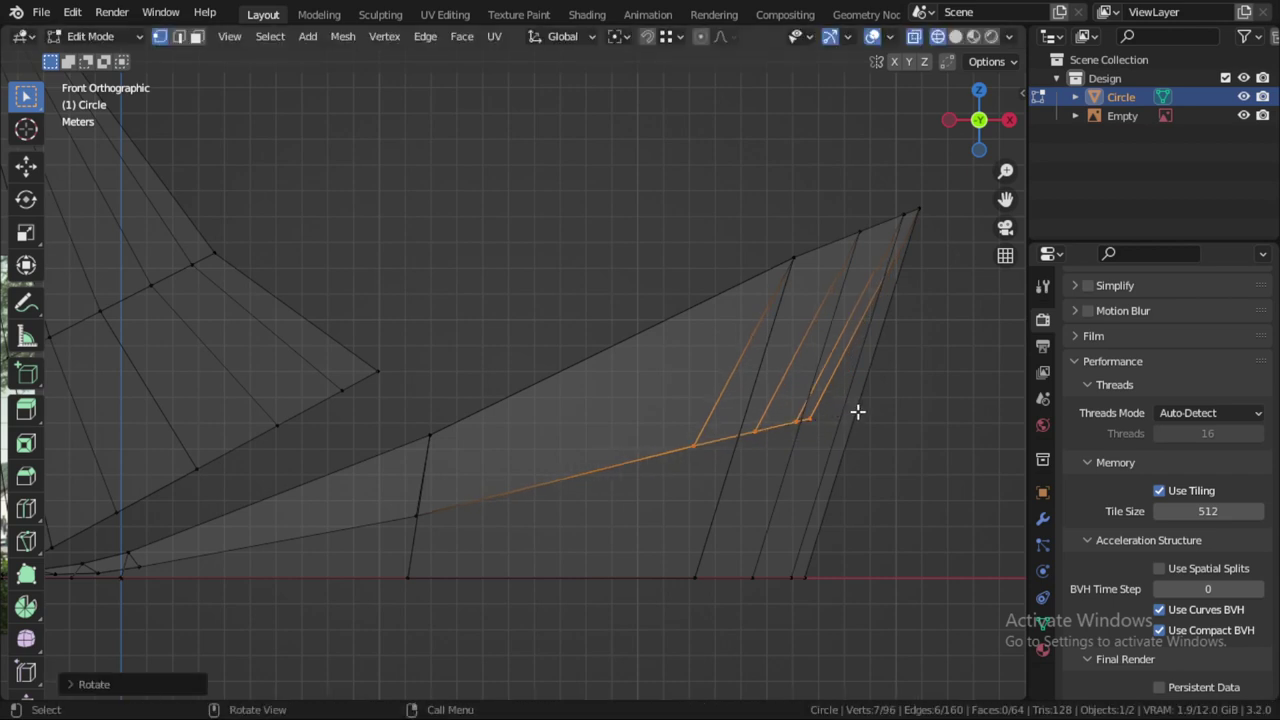
pyautogui.press('g')
pyautogui.click(875, 407)
pyautogui.hotkey('alt', 'z')
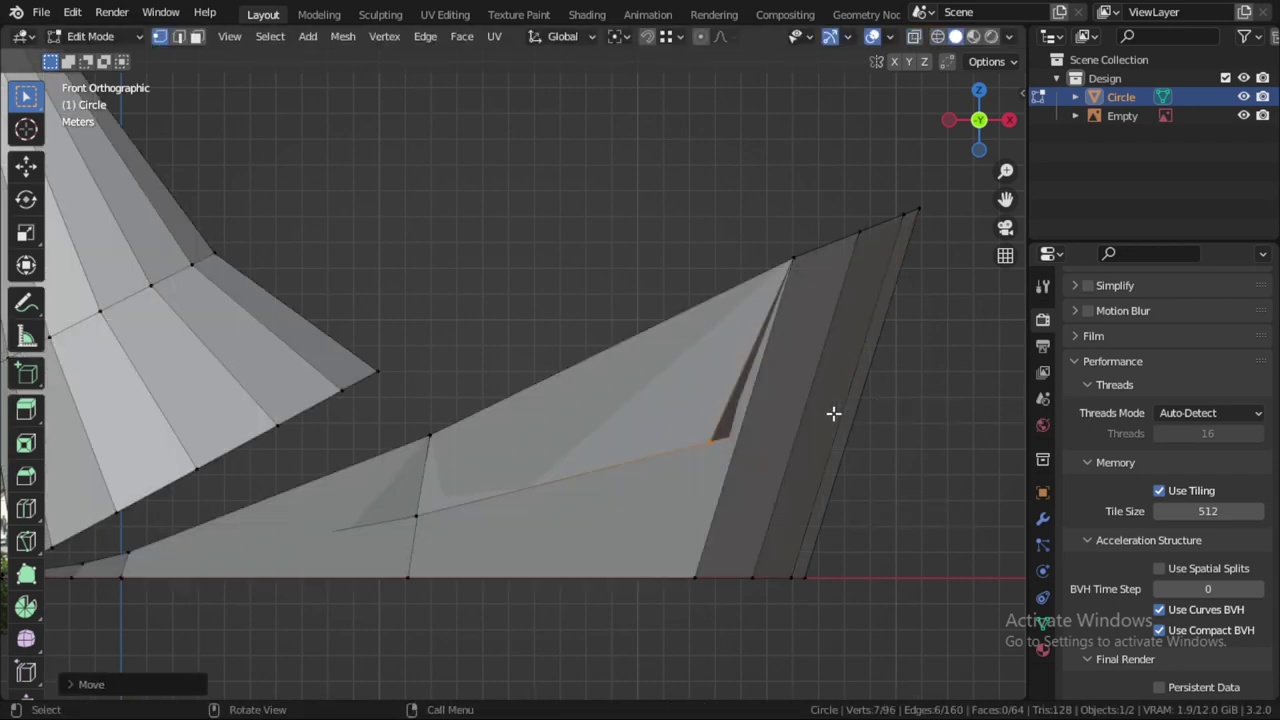
pyautogui.press('Tab')
pyautogui.scroll(-1, 748, 395)
# Step: Narrow the canopy's selected vertex ring by scaling it along Y
pyautogui.press('Tab')
pyautogui.moveTo(710, 400); pyautogui.dragTo(822, 504, button='middle')
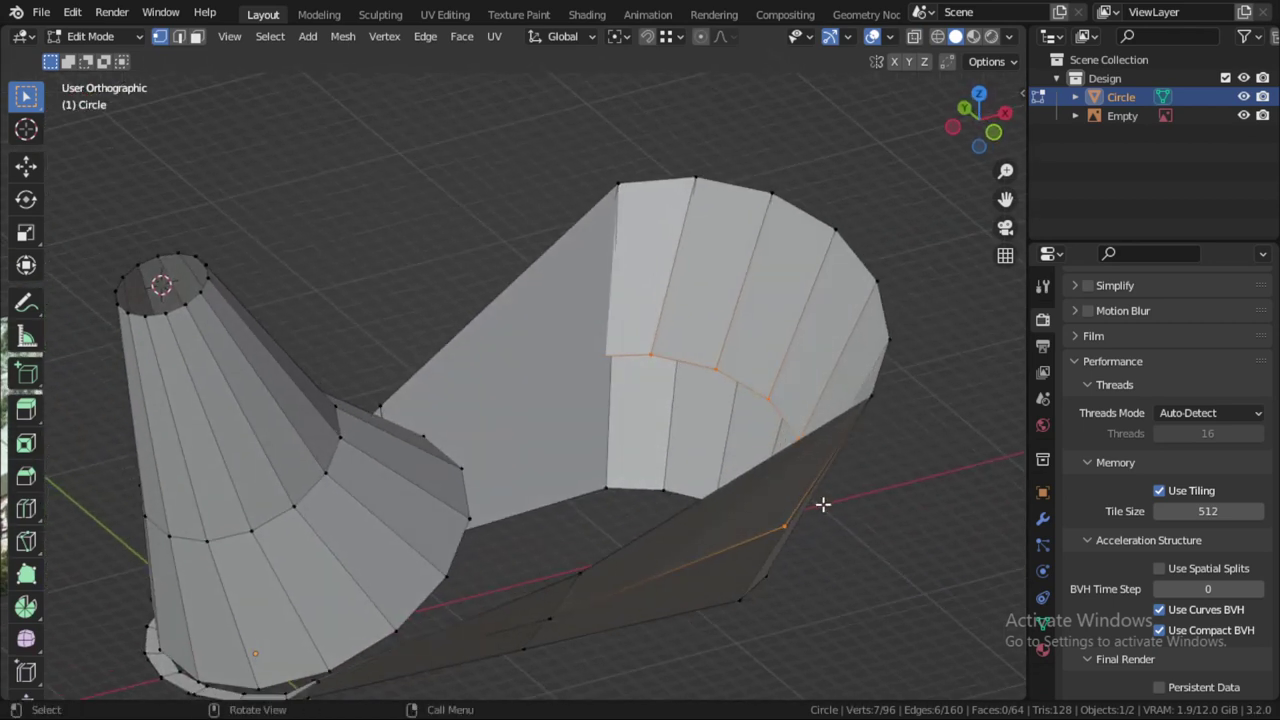
pyautogui.press('s')
pyautogui.press('y')
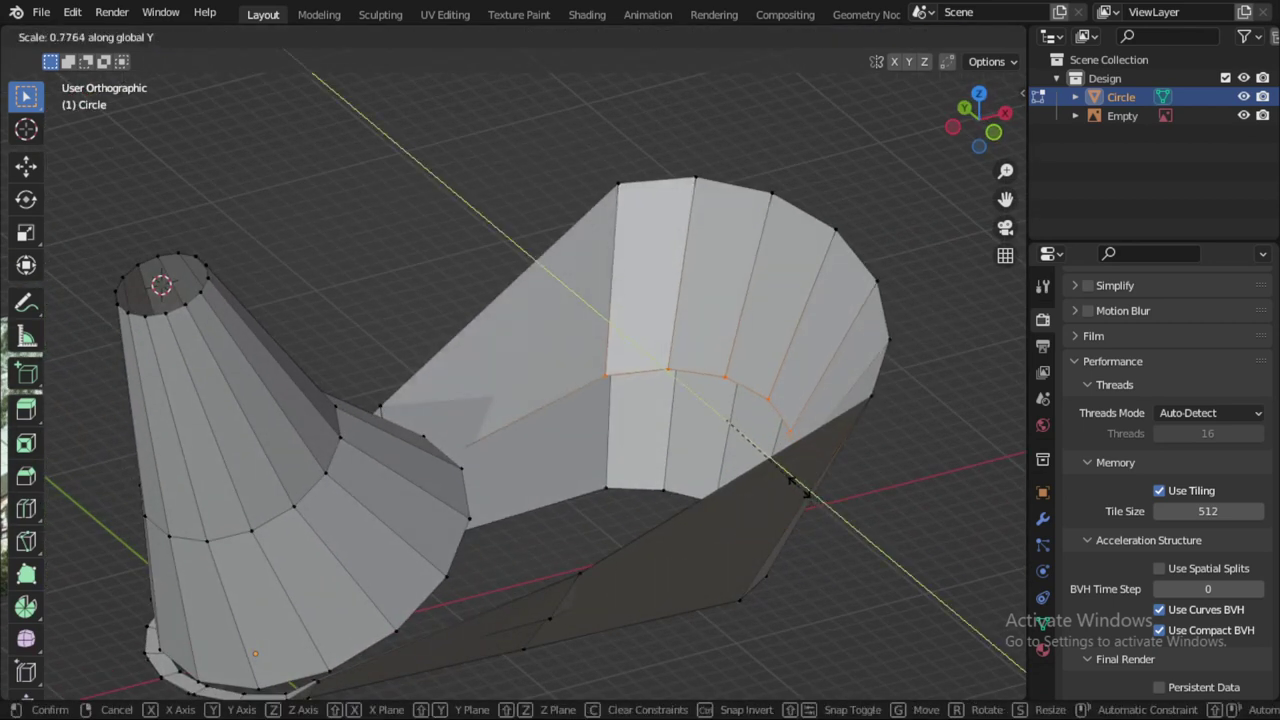
pyautogui.click(772, 491)
# Step: Select a vertex at the shell base and scale it along Y, checking against the reference photo
pyautogui.moveTo(558, 615)
pyautogui.mouseDown(button='middle')
pyautogui.moveTo(651, 514)
pyautogui.moveTo(634, 489)
pyautogui.mouseUp(button='middle')
pyautogui.click(634, 489)
pyautogui.moveTo(563, 423)
pyautogui.mouseDown(button='middle')
pyautogui.moveTo(643, 401)
pyautogui.moveTo(720, 434)
pyautogui.mouseUp(button='middle')
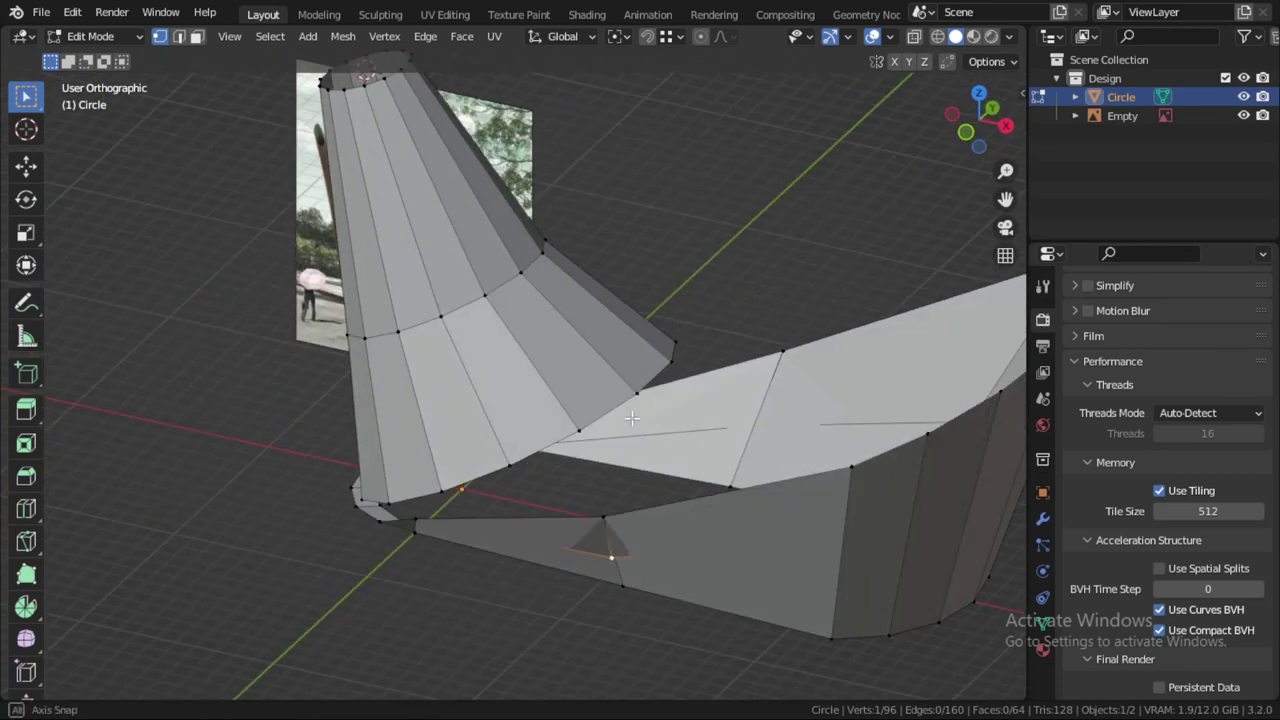
pyautogui.press('z')
pyautogui.click(660, 434)
pyautogui.press('z')
pyautogui.click(815, 432)
pyautogui.moveTo(815, 432); pyautogui.dragTo(768, 486, button='middle')
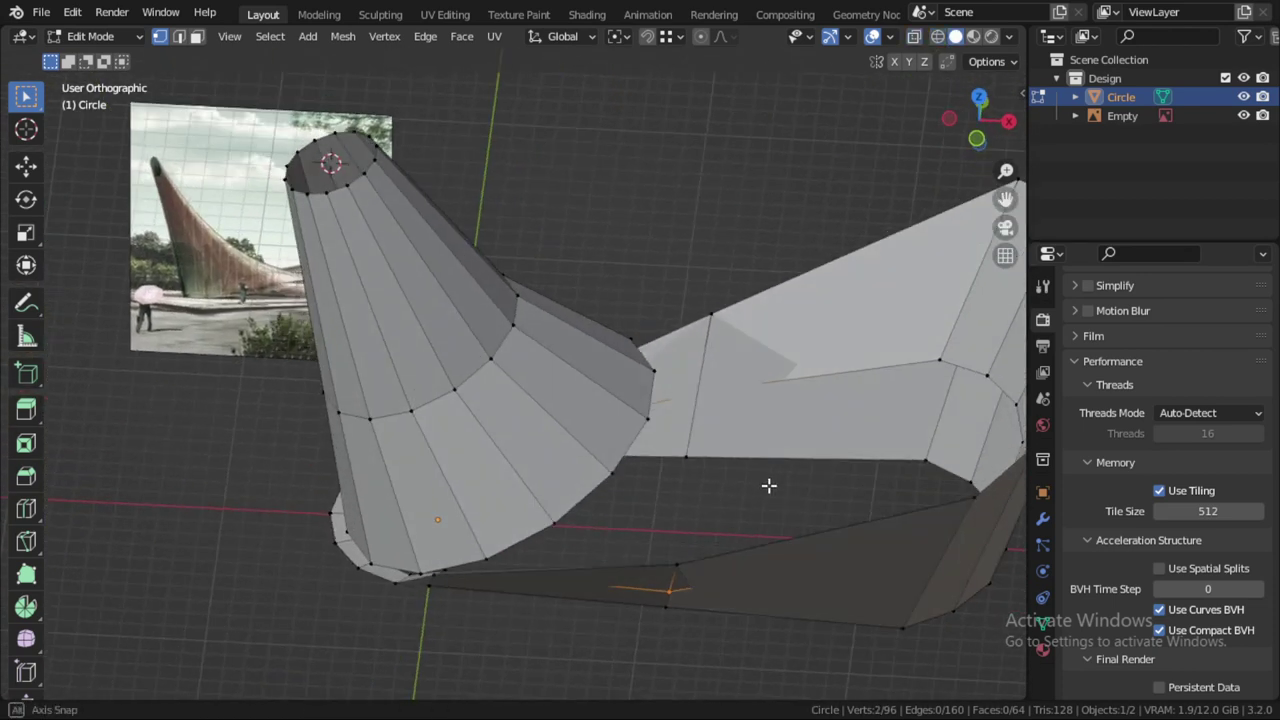
pyautogui.press('s')
pyautogui.press('y')
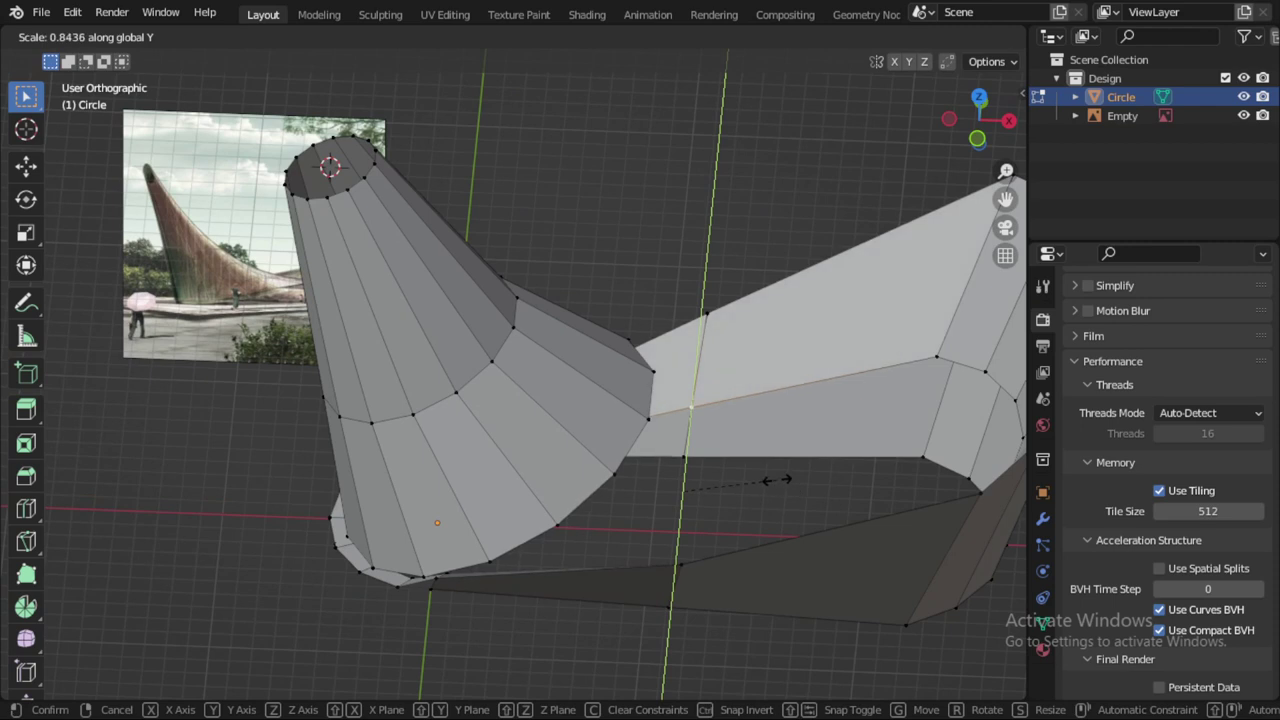
pyautogui.click(780, 482)
pyautogui.scroll(-2, 777, 477)
pyautogui.moveTo(777, 477); pyautogui.dragTo(696, 397, button='middle')
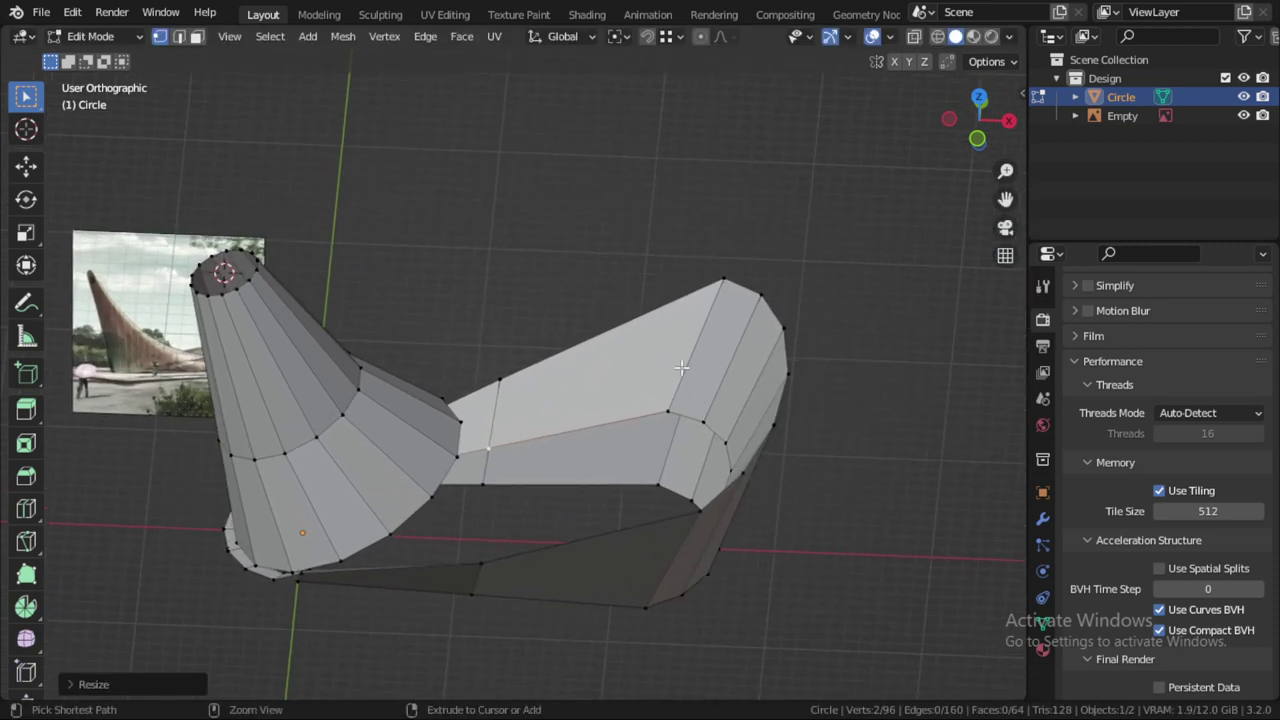
# Step: Fill a face across the gap at the cone base
pyautogui.press('Tab')
pyautogui.press('Tab')
pyautogui.moveTo(514, 466); pyautogui.dragTo(436, 475, button='middle')
pyautogui.scroll(3, 436, 475)
pyautogui.moveTo(337, 537)
pyautogui.mouseDown(button='middle')
pyautogui.moveTo(629, 400)
pyautogui.moveTo(555, 412)
pyautogui.moveTo(711, 403)
pyautogui.moveTo(723, 374)
pyautogui.moveTo(654, 491)
pyautogui.moveTo(672, 488)
pyautogui.mouseUp(button='middle')
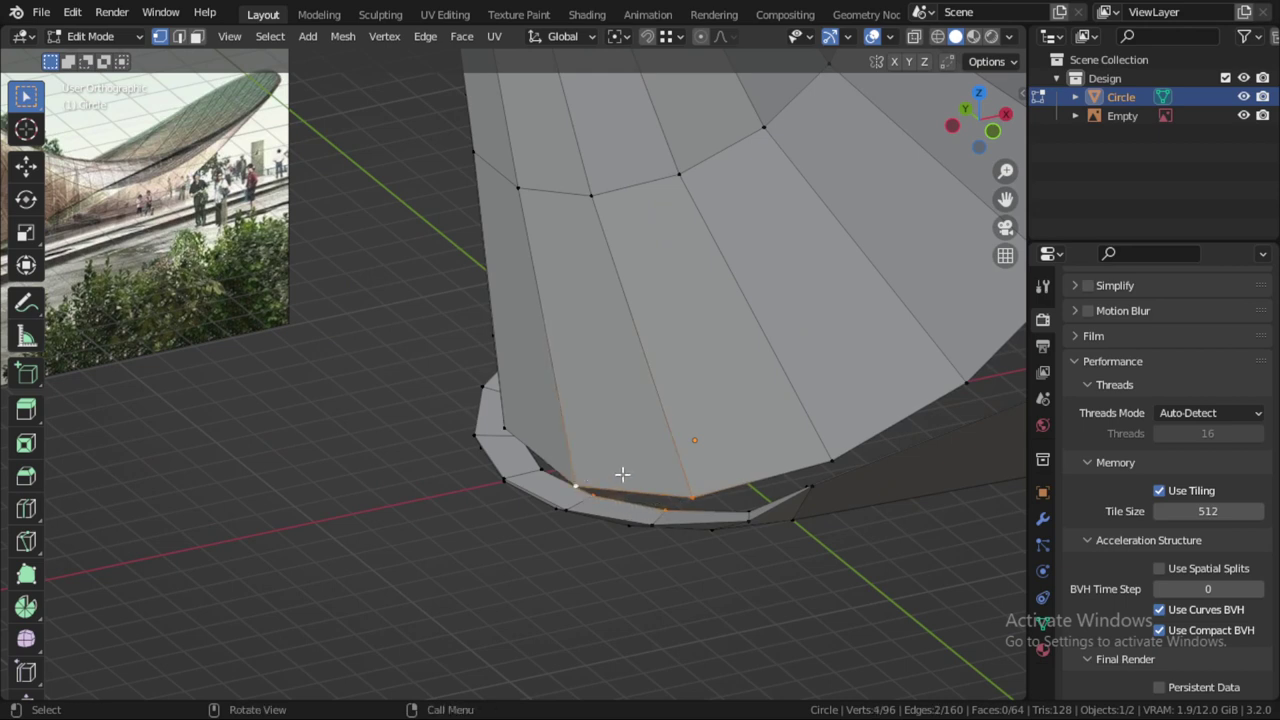
pyautogui.moveTo(618, 490)
pyautogui.mouseDown(button='middle')
pyautogui.moveTo(671, 451)
pyautogui.moveTo(580, 500)
pyautogui.moveTo(591, 486)
pyautogui.mouseUp(button='middle')
pyautogui.click(571, 490)
pyautogui.press('f')
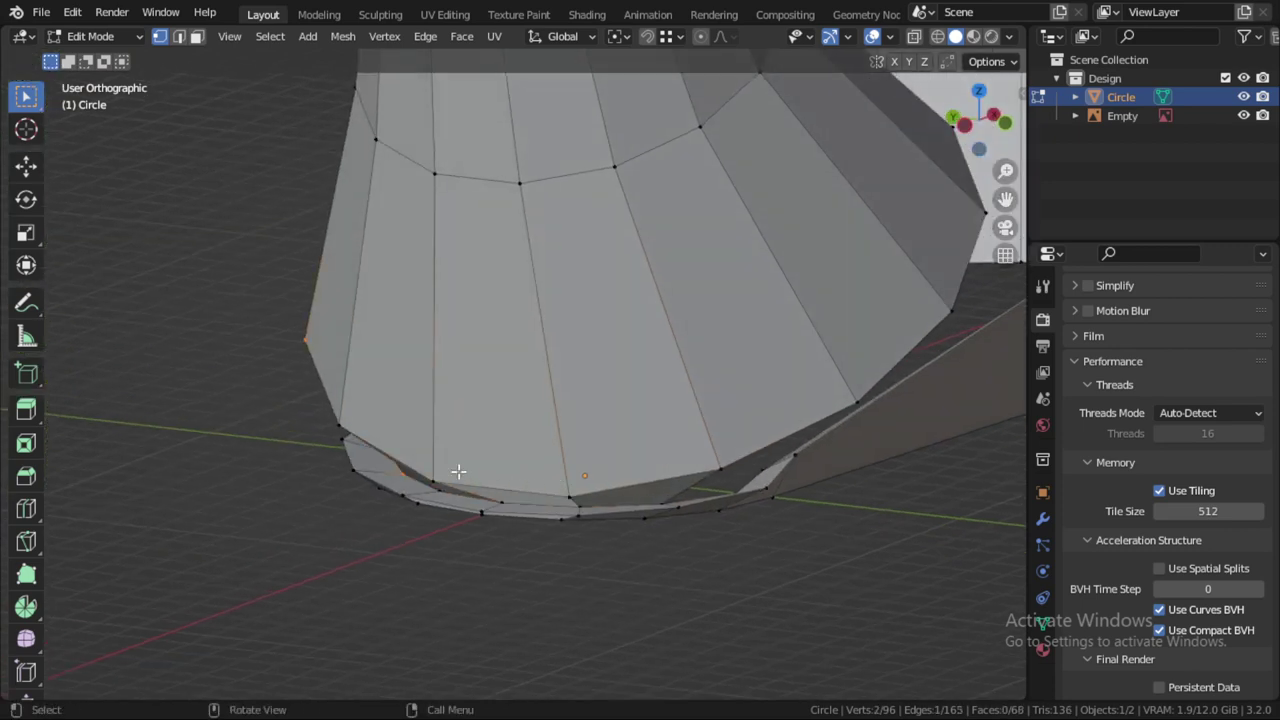
pyautogui.moveTo(458, 471)
pyautogui.mouseDown(button='middle')
pyautogui.moveTo(420, 434)
pyautogui.moveTo(534, 420)
pyautogui.moveTo(500, 437)
pyautogui.moveTo(473, 418)
pyautogui.mouseUp(button='middle')
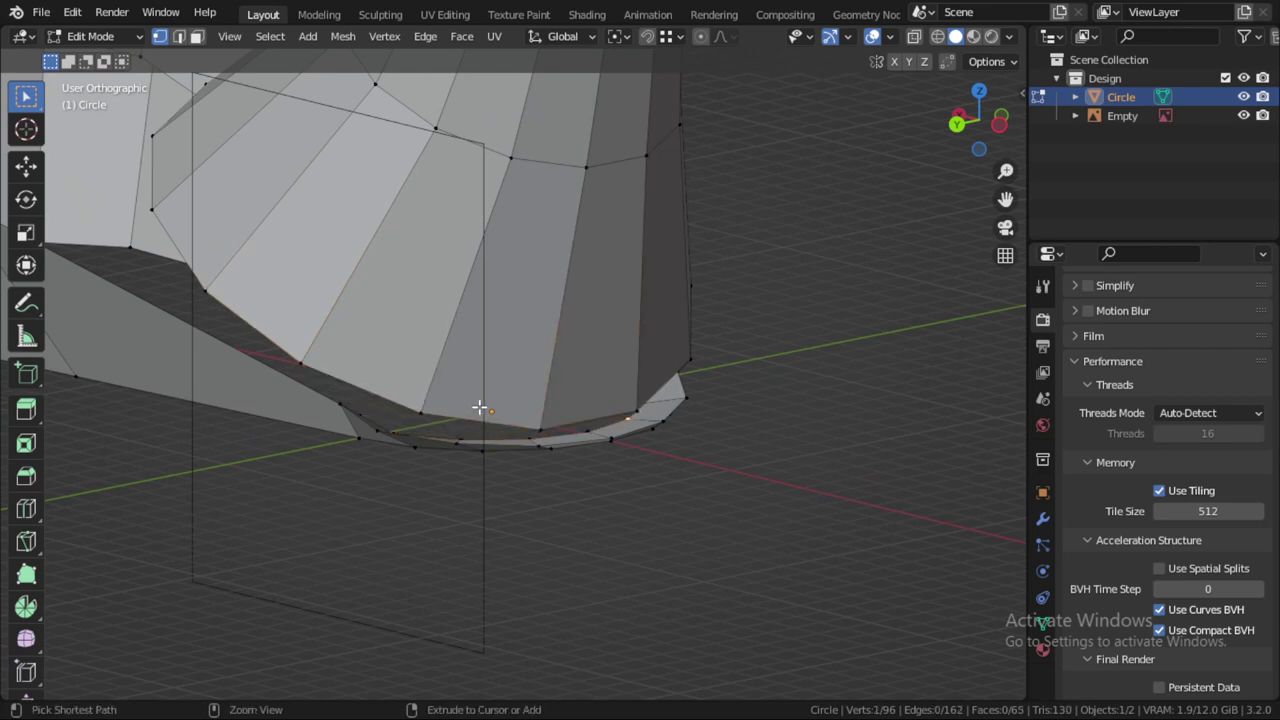
# Step: Delete the extra face at the cone base and return to Object Mode
pyautogui.keyDown('ctrl'); pyautogui.click(479, 407); pyautogui.keyUp('ctrl')
pyautogui.moveTo(725, 394)
pyautogui.mouseDown(button='middle')
pyautogui.moveTo(486, 397)
pyautogui.moveTo(605, 430)
pyautogui.mouseUp(button='middle')
pyautogui.press('x')
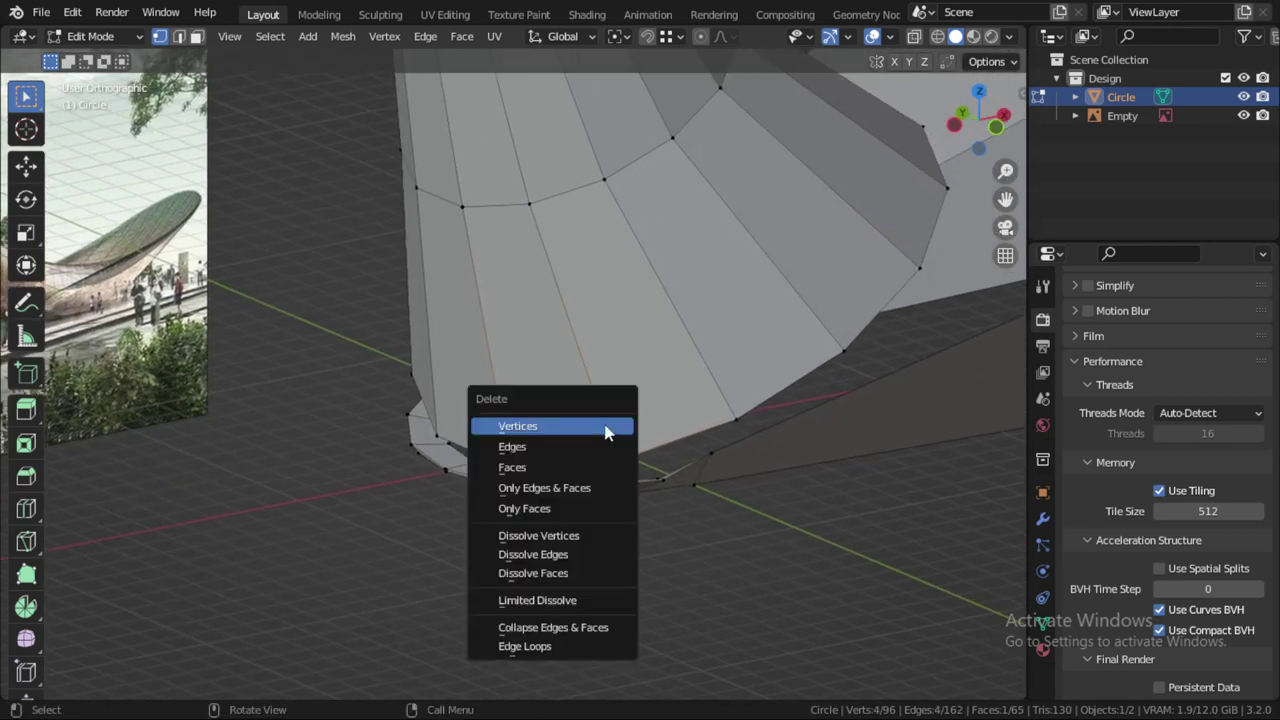
pyautogui.click(526, 466)
pyautogui.press('Tab')
pyautogui.scroll(-4, 681, 421)
# Step: Add a Subdivision Surface with Ctrl+2 and set Levels Viewport and Render to 3
pyautogui.moveTo(714, 398); pyautogui.dragTo(570, 497, button='middle')
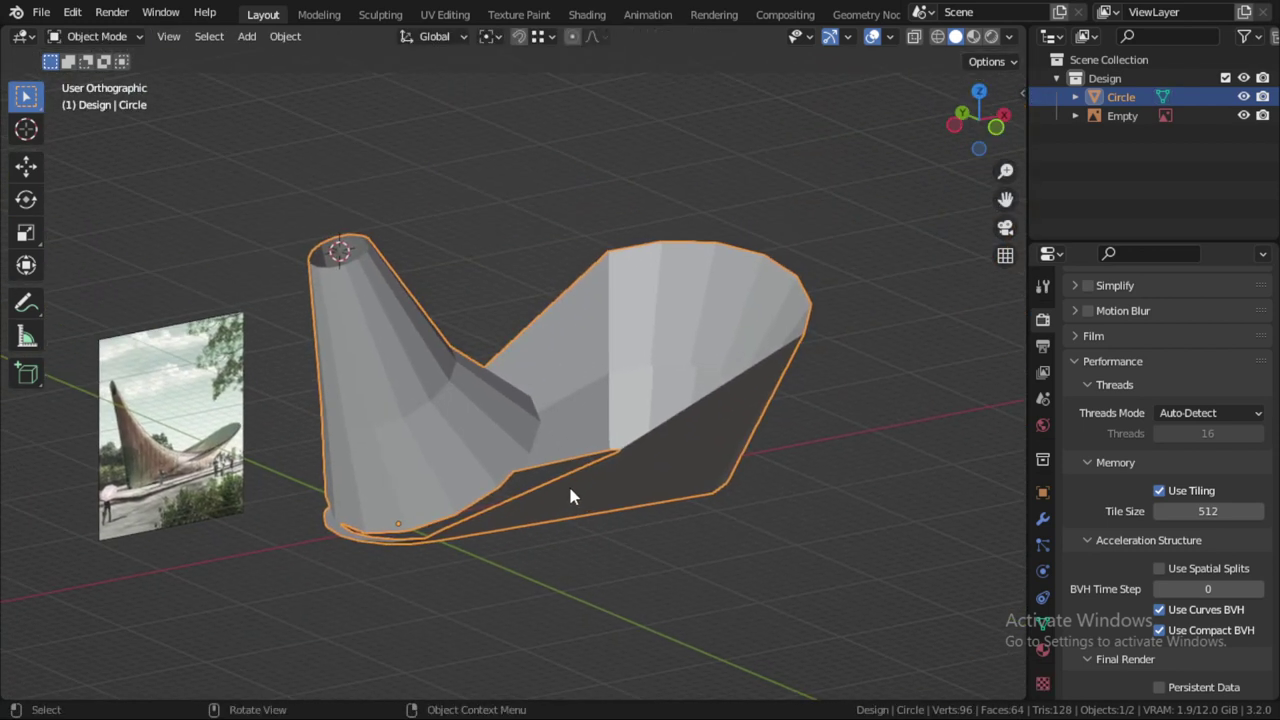
pyautogui.press('Tab')
pyautogui.press('Tab')
pyautogui.hotkey('ctrl', '2')
pyautogui.moveTo(605, 441)
pyautogui.mouseDown(button='middle')
pyautogui.moveTo(640, 414)
pyautogui.moveTo(686, 448)
pyautogui.mouseUp(button='middle')
pyautogui.click(1042, 519)
pyautogui.click(1238, 399)
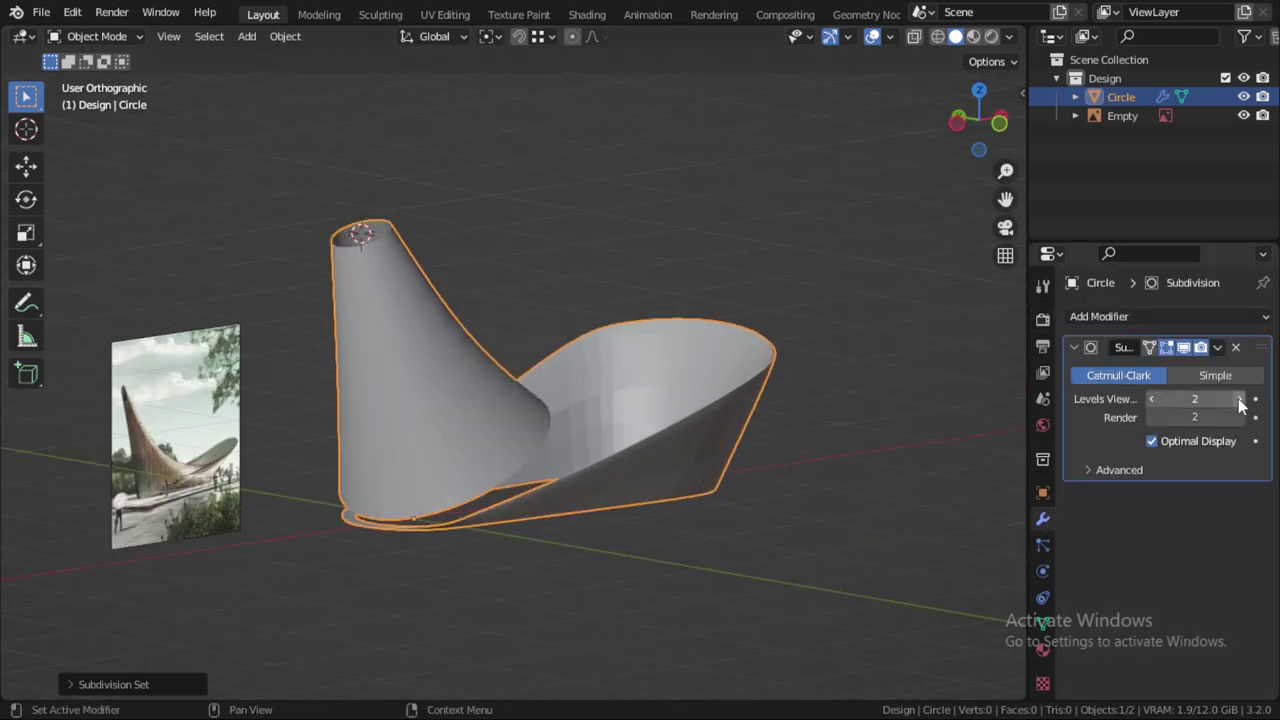
pyautogui.click(1238, 417)
pyautogui.scroll(1, 641, 405)
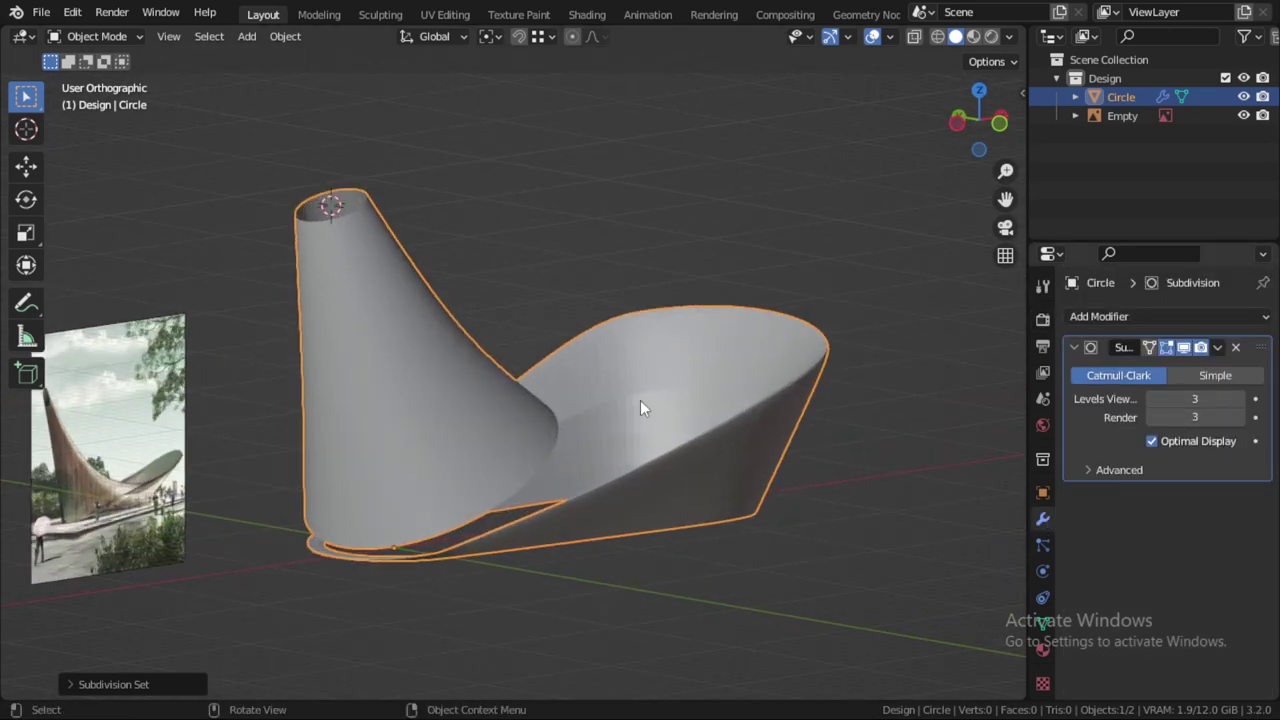
pyautogui.press('Tab')
pyautogui.moveTo(563, 443); pyautogui.dragTo(543, 441, button='middle')
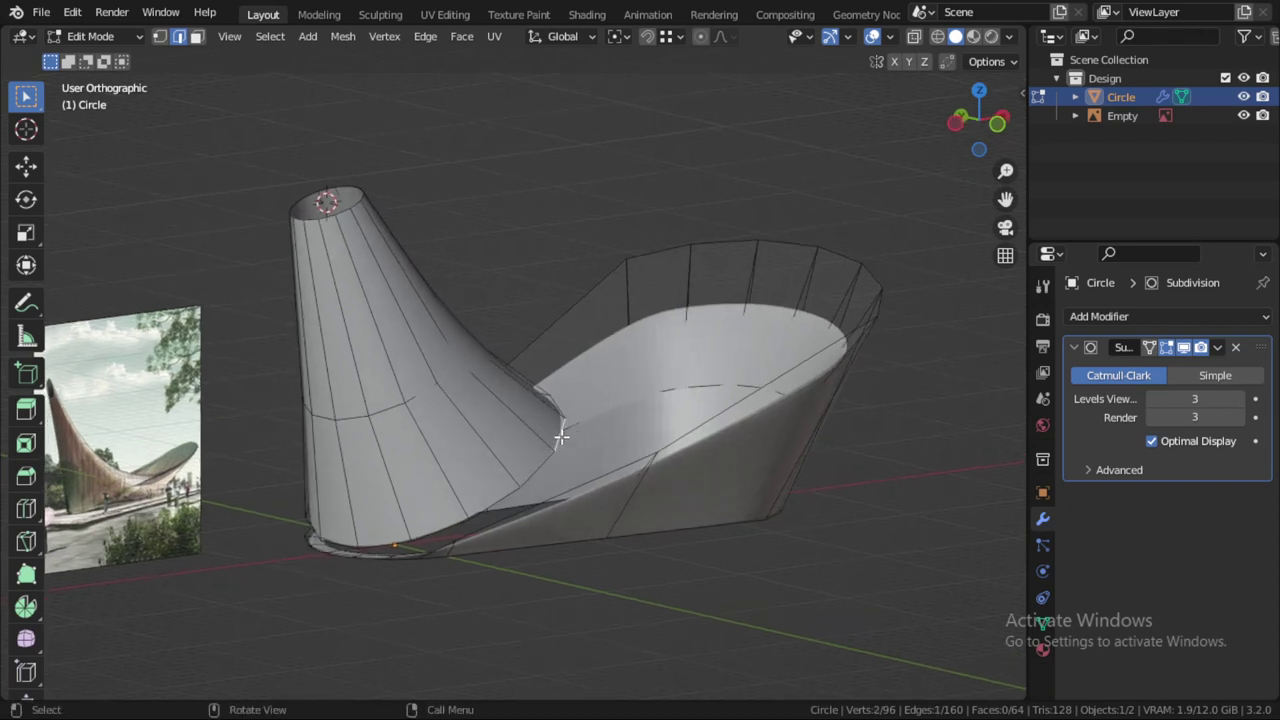
# Step: Select the cone's base loop and add a loop cut around the cone near its base
pyautogui.keyDown('alt'); pyautogui.keyDown('shift'); pyautogui.click(561, 437); pyautogui.keyUp('shift'); pyautogui.keyUp('alt')
pyautogui.moveTo(561, 437)
pyautogui.mouseDown(button='middle')
pyautogui.moveTo(586, 466)
pyautogui.moveTo(583, 491)
pyautogui.mouseUp(button='middle')
pyautogui.keyDown('alt'); pyautogui.keyDown('shift'); pyautogui.click(589, 403); pyautogui.keyUp('shift'); pyautogui.keyUp('alt')
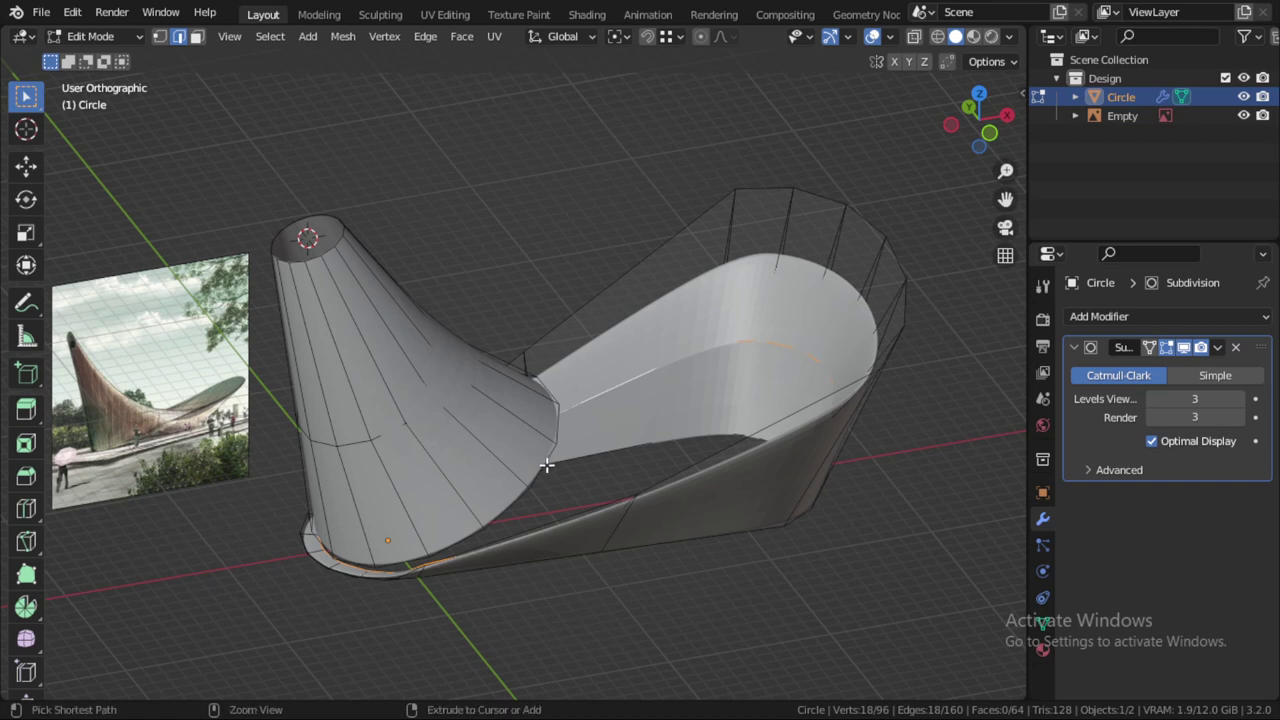
pyautogui.moveTo(642, 403); pyautogui.dragTo(614, 409, button='middle')
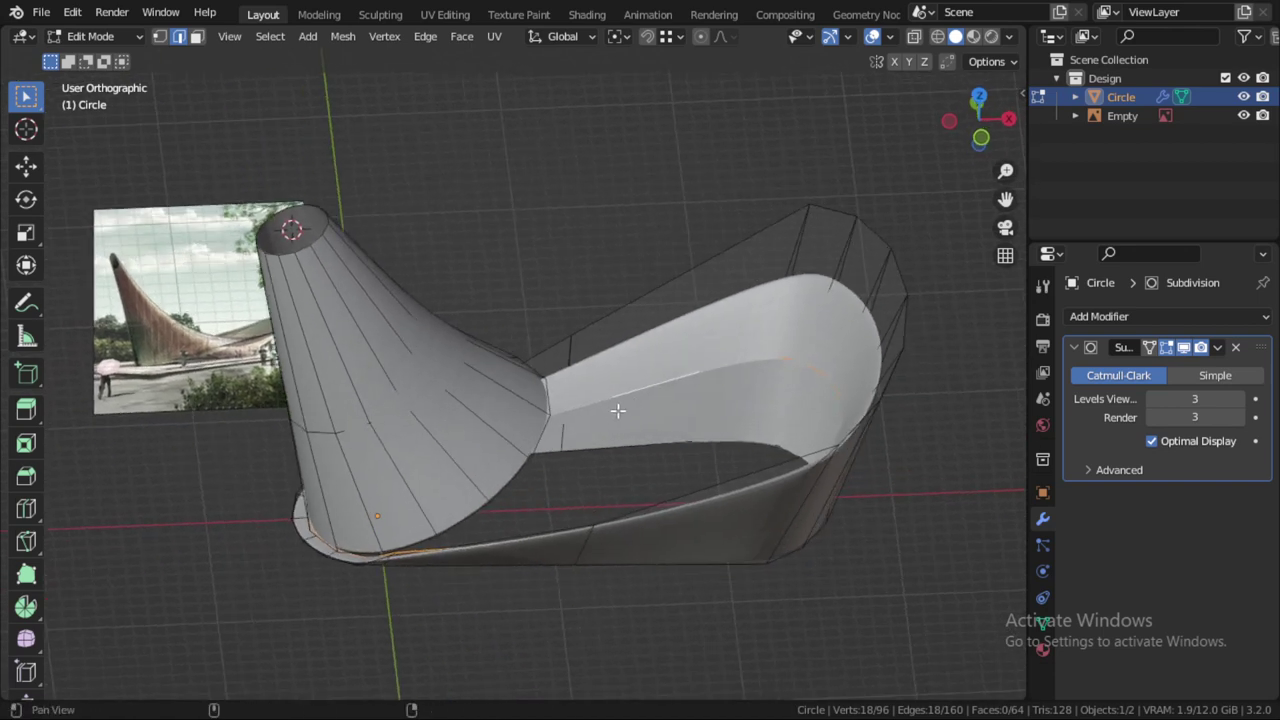
pyautogui.scroll(2, 614, 409)
pyautogui.hotkey('ctrl', 'r')
pyautogui.click(492, 497)
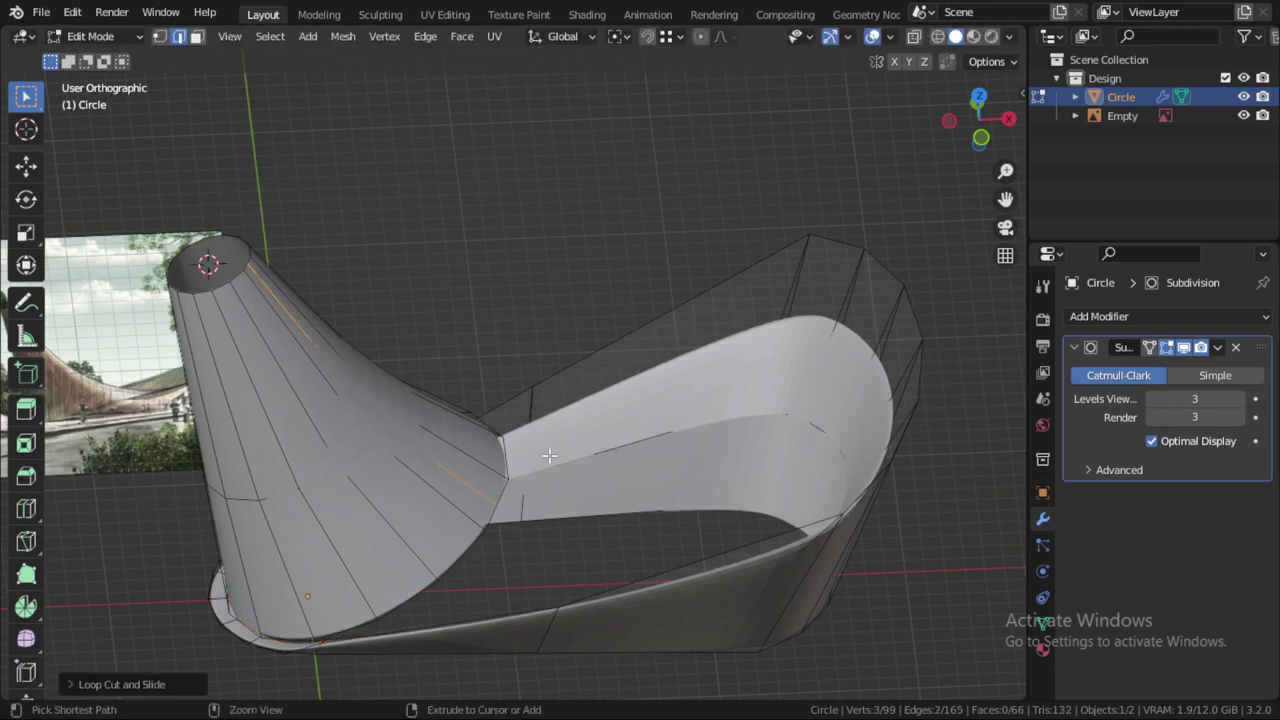
pyautogui.click(512, 452)
# Step: Add another loop cut near the cone rim and select both the cone rim and canopy inner rim loops
pyautogui.moveTo(512, 452)
pyautogui.mouseDown(button='middle')
pyautogui.moveTo(475, 495)
pyautogui.moveTo(414, 523)
pyautogui.moveTo(500, 466)
pyautogui.mouseUp(button='middle')
pyautogui.keyDown('ctrl'); pyautogui.rightClick(506, 454); pyautogui.keyUp('ctrl')
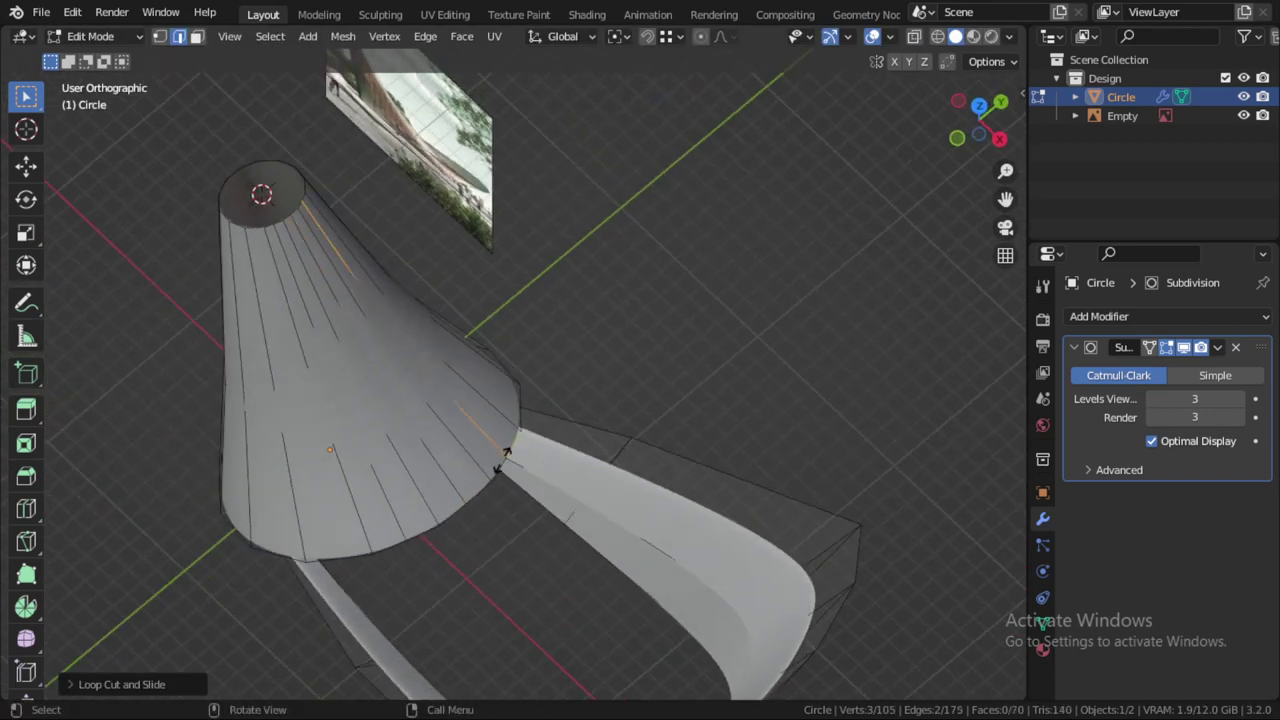
pyautogui.hotkey('ctrl', 'r')
pyautogui.click(368, 540)
pyautogui.moveTo(368, 540)
pyautogui.mouseDown(button='middle')
pyautogui.moveTo(477, 514)
pyautogui.moveTo(437, 500)
pyautogui.mouseUp(button='middle')
pyautogui.keyDown('alt'); pyautogui.click(438, 500); pyautogui.keyUp('alt')
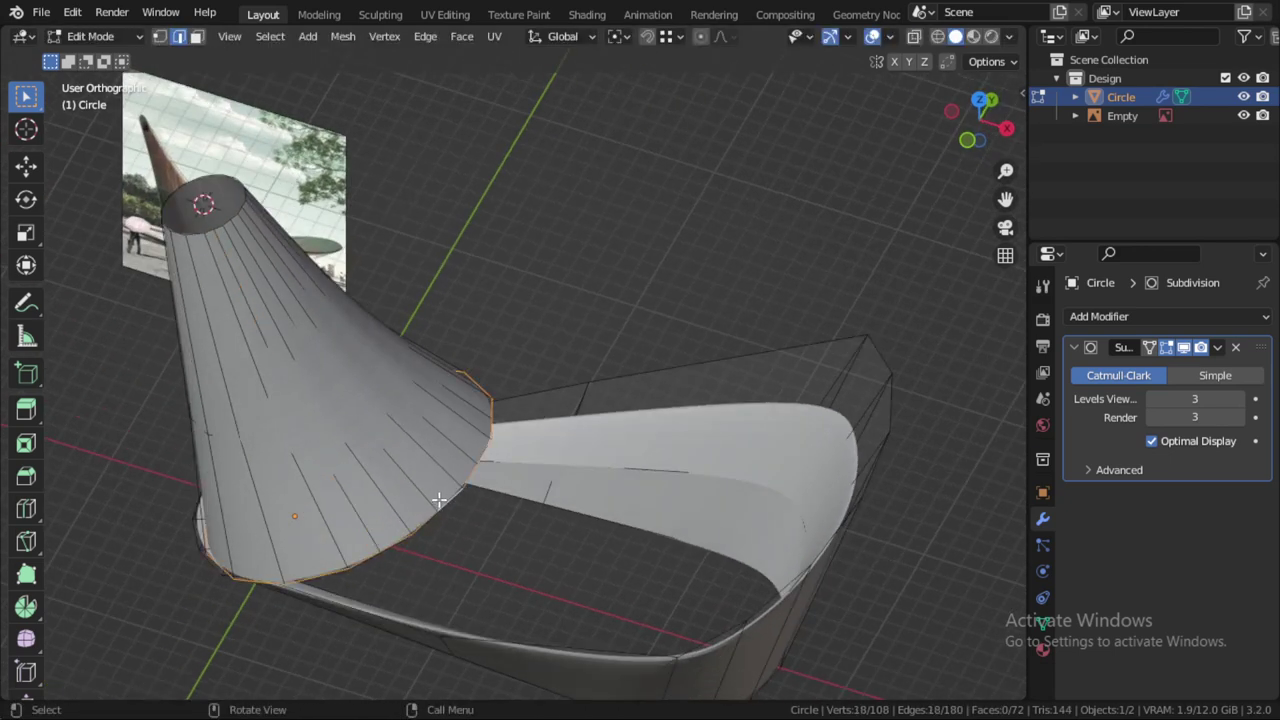
pyautogui.keyDown('alt'); pyautogui.click(605, 469); pyautogui.keyUp('alt')
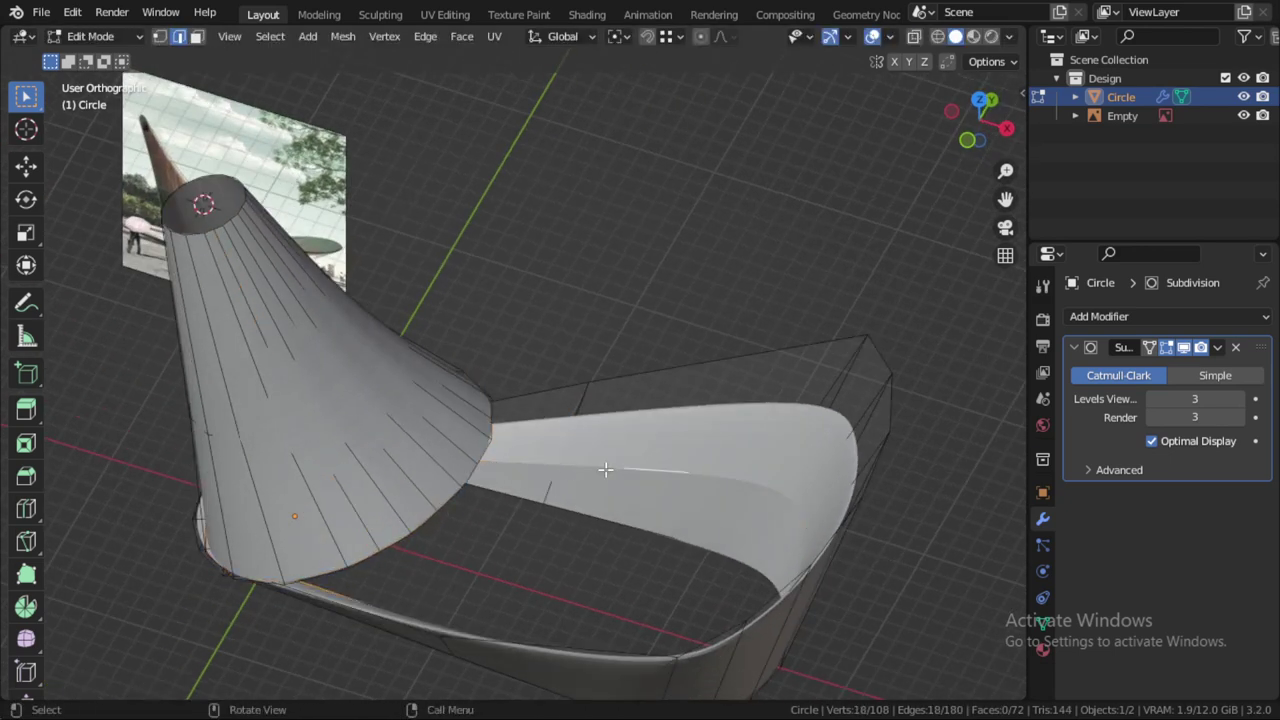
pyautogui.press('z')
pyautogui.press('z')
pyautogui.keyDown('alt'); pyautogui.keyDown('shift'); pyautogui.click(470, 478); pyautogui.keyUp('shift'); pyautogui.keyUp('alt')
# Step: Bridge the selected cone and canopy rim loops into one surface and inspect it in Object Mode
pyautogui.hotkey('ctrl', 'e')
pyautogui.moveTo(390, 69)
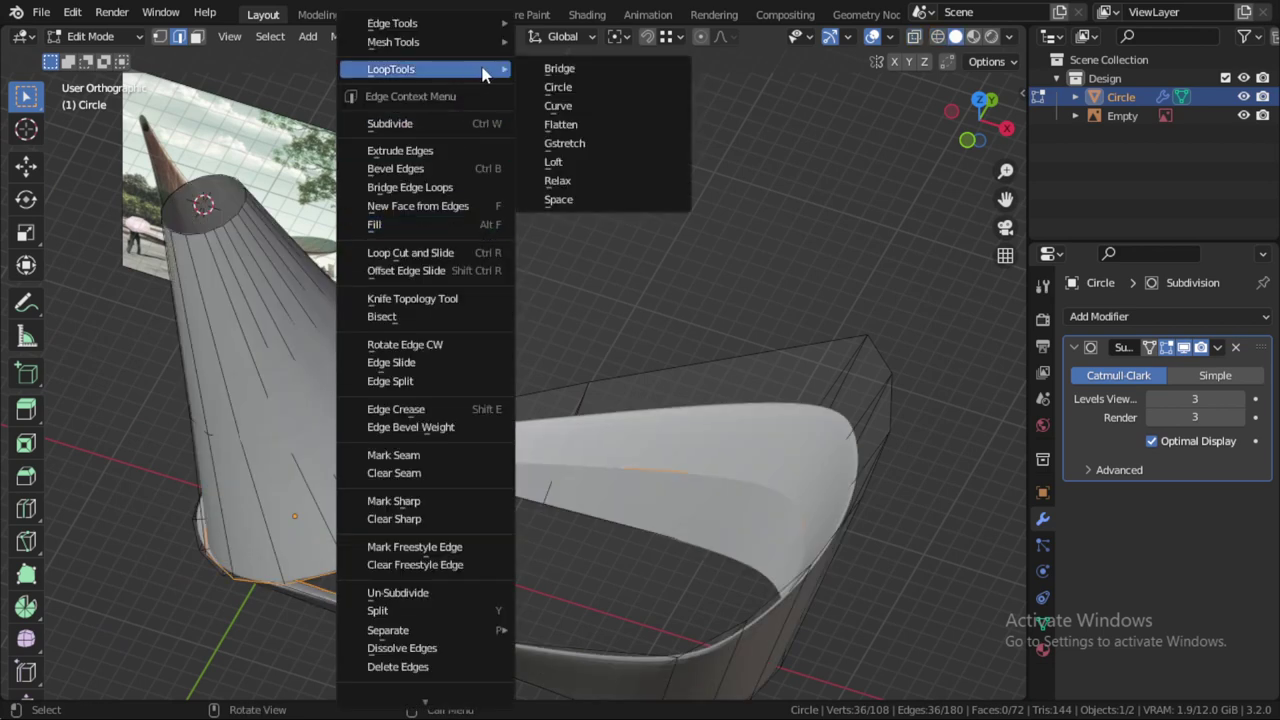
pyautogui.click(556, 77)
pyautogui.moveTo(483, 303)
pyautogui.mouseDown(button='middle')
pyautogui.moveTo(649, 357)
pyautogui.moveTo(651, 343)
pyautogui.moveTo(576, 423)
pyautogui.moveTo(571, 386)
pyautogui.moveTo(549, 400)
pyautogui.moveTo(549, 414)
pyautogui.moveTo(577, 343)
pyautogui.moveTo(529, 343)
pyautogui.moveTo(529, 406)
pyautogui.moveTo(614, 334)
pyautogui.mouseUp(button='middle')
pyautogui.press('Tab')
pyautogui.press('Tab')
pyautogui.scroll(3, 576, 423)
pyautogui.scroll(2, 523, 423)
pyautogui.scroll(1, 576, 378)
pyautogui.scroll(-2, 549, 414)
pyautogui.scroll(2, 567, 364)
pyautogui.scroll(2, 488, 335)
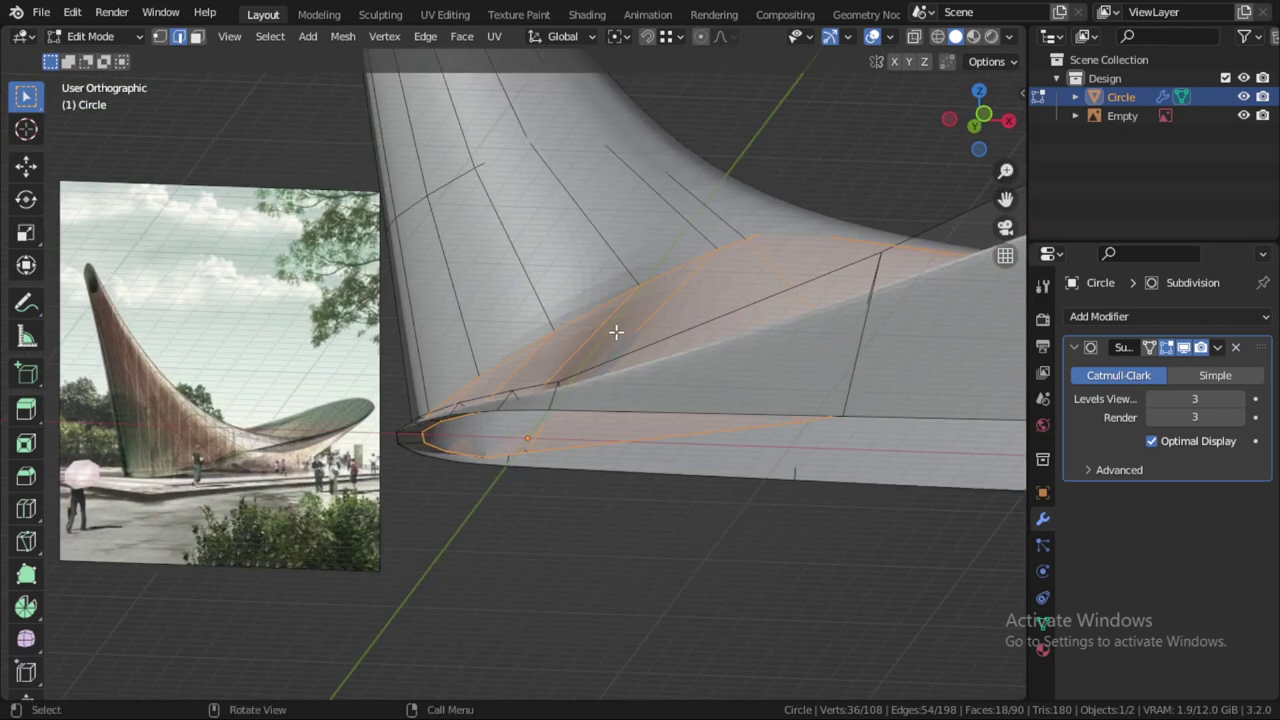
# Step: Slide a vertex on the joined surface twice along its edges
pyautogui.click(639, 287)
pyautogui.hotkey('shift', 'v')
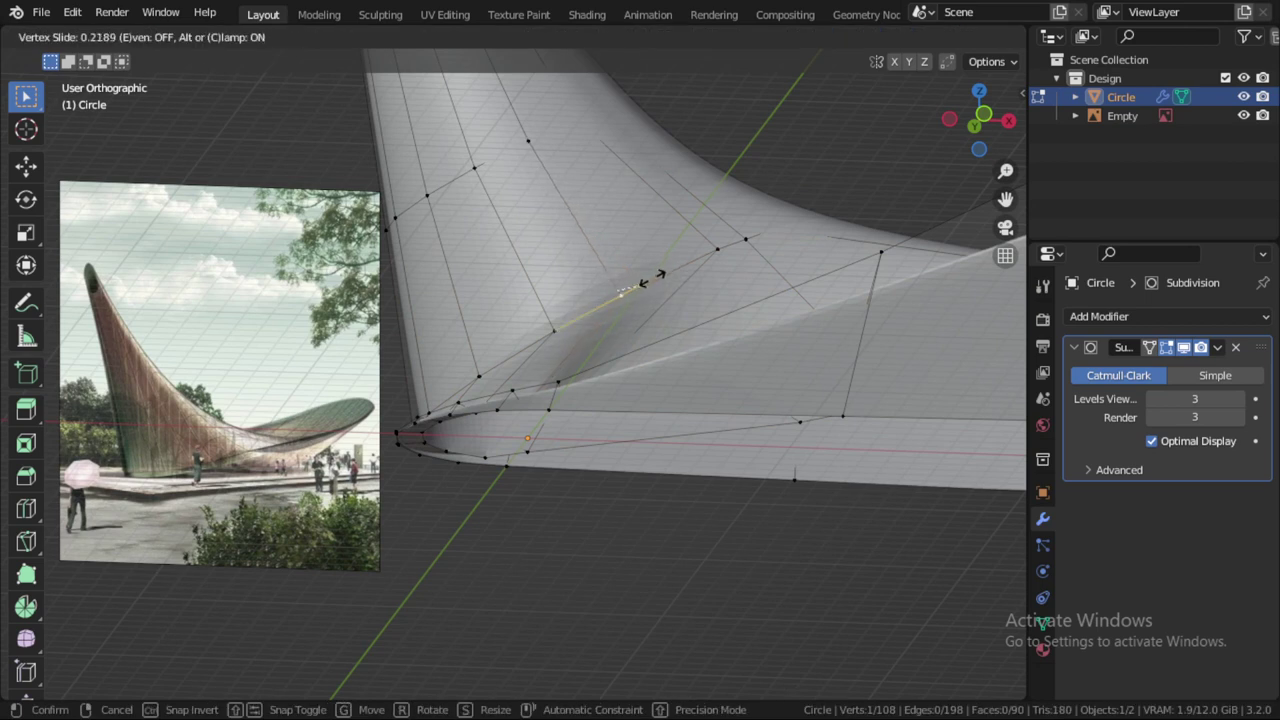
pyautogui.click(614, 289)
pyautogui.hotkey('shift', 'v')
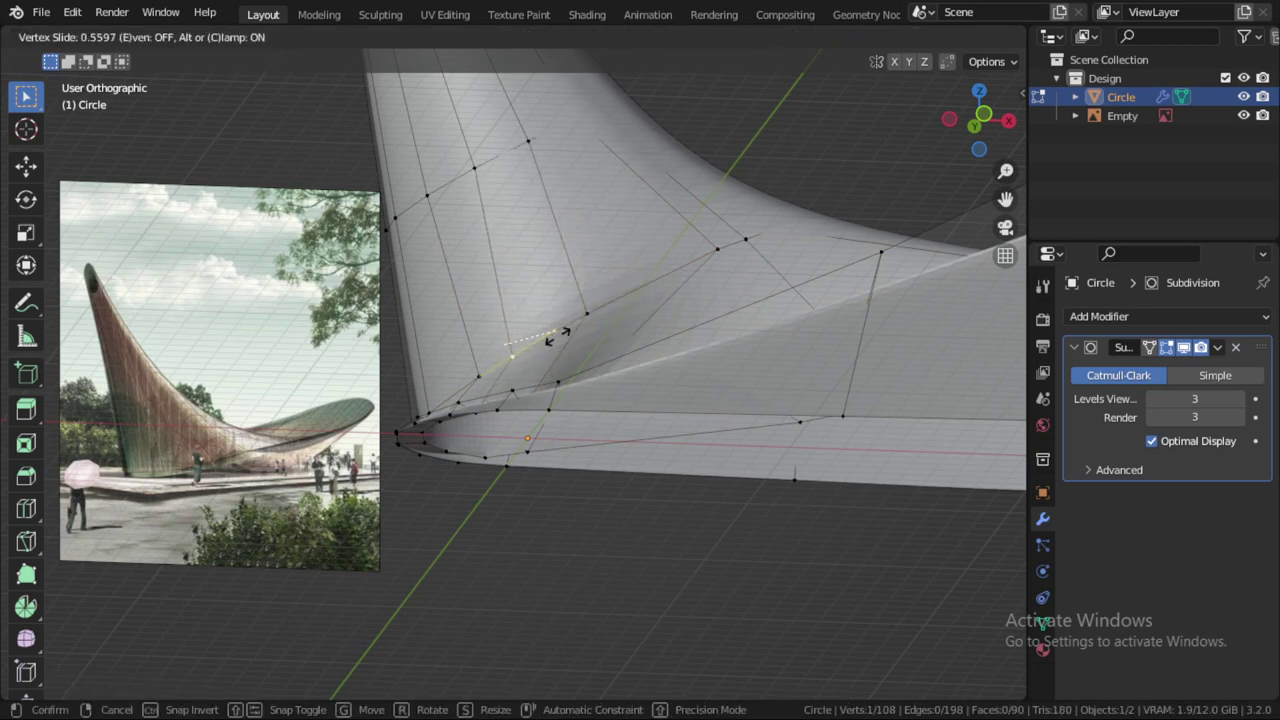
pyautogui.click(558, 338)
# Step: Lower the canopy's inner rim loop along Z, then deselect all to view the gap
pyautogui.keyDown('alt'); pyautogui.click(577, 412); pyautogui.keyUp('alt')
pyautogui.scroll(-3, 580, 409)
pyautogui.moveTo(580, 409)
pyautogui.mouseDown(button='middle')
pyautogui.moveTo(650, 326)
pyautogui.moveTo(634, 349)
pyautogui.mouseUp(button='middle')
pyautogui.press('g')
pyautogui.press('z')
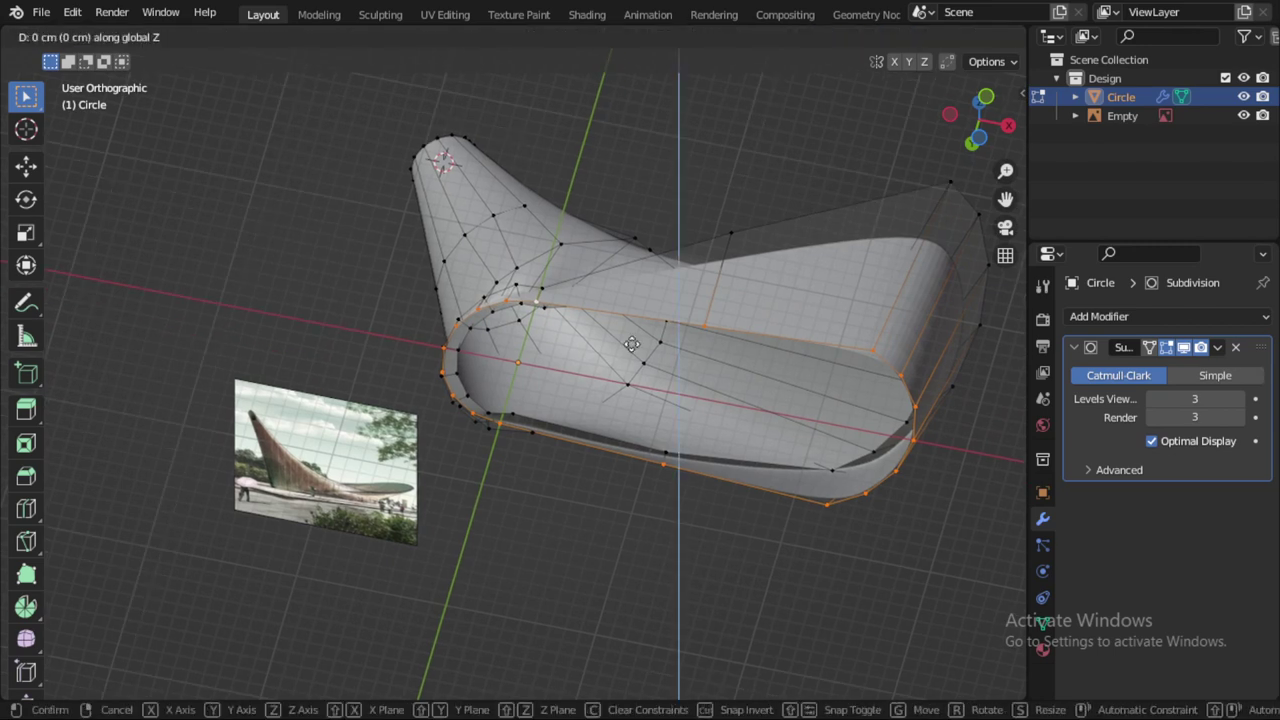
pyautogui.click(632, 349)
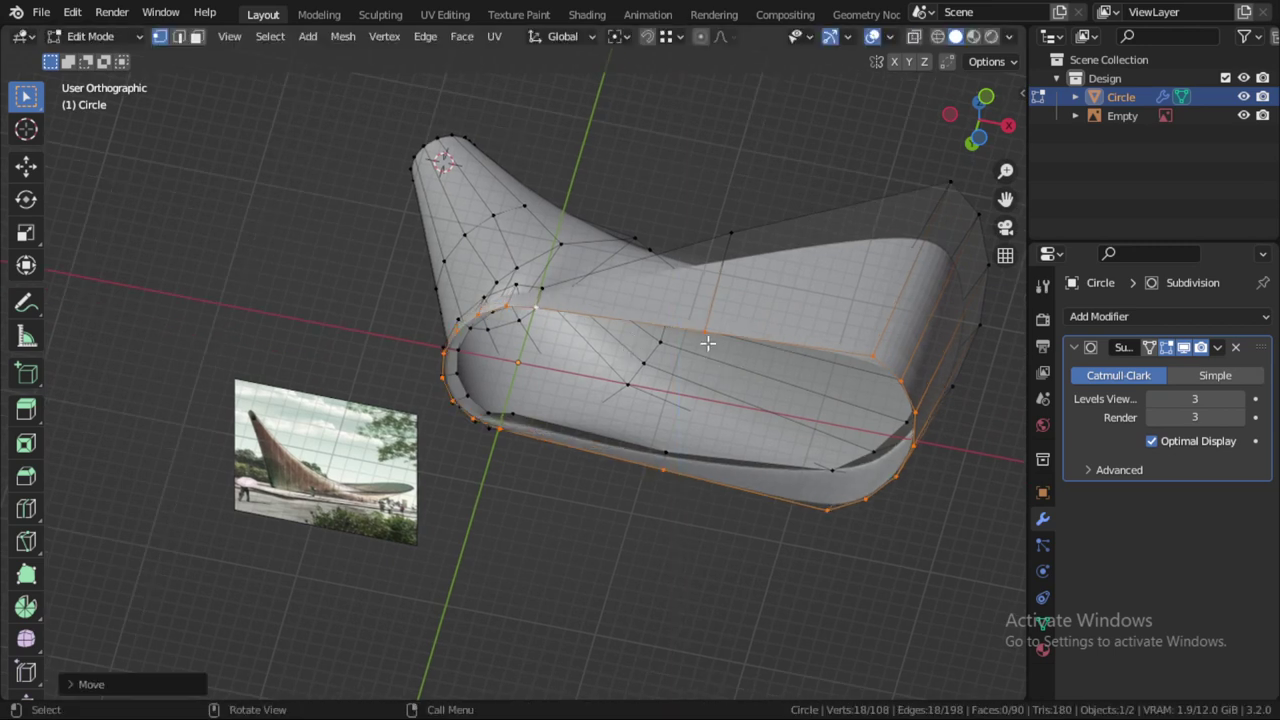
pyautogui.hotkey('alt', 'a')
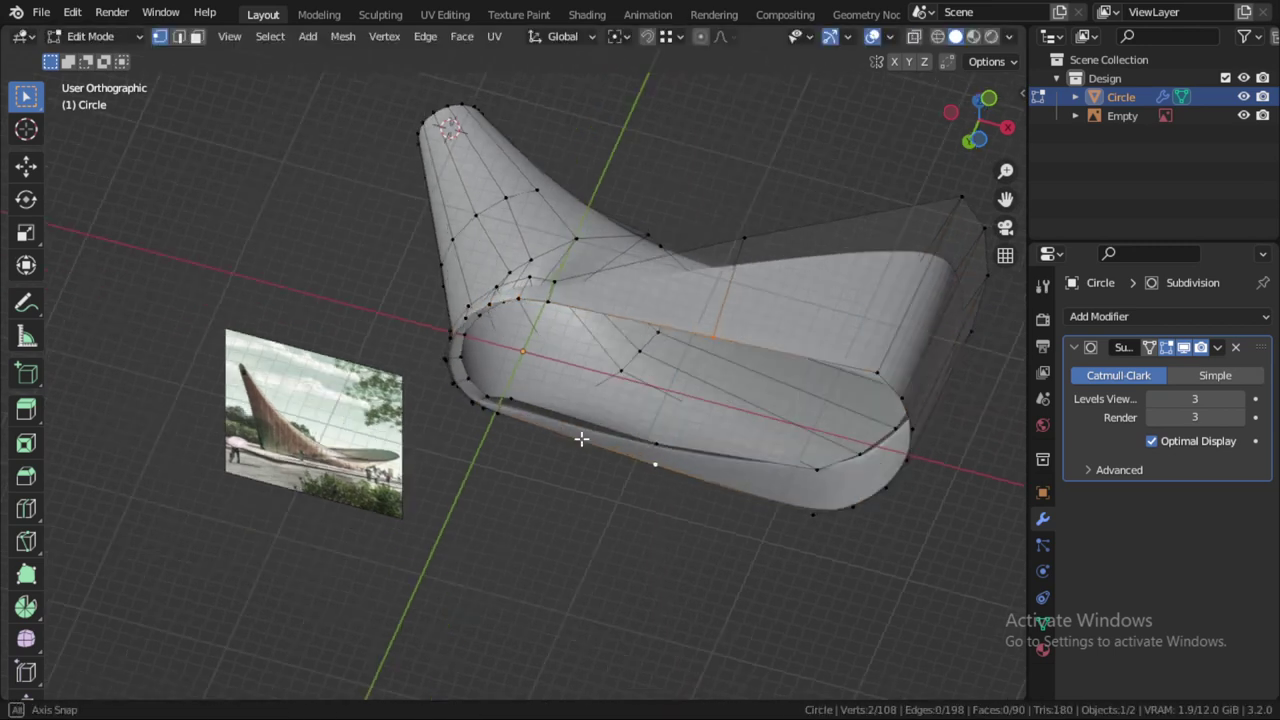
pyautogui.moveTo(506, 436)
pyautogui.mouseDown(button='middle')
pyautogui.moveTo(566, 423)
pyautogui.moveTo(493, 426)
pyautogui.mouseUp(button='middle')
pyautogui.scroll(2, 557, 429)
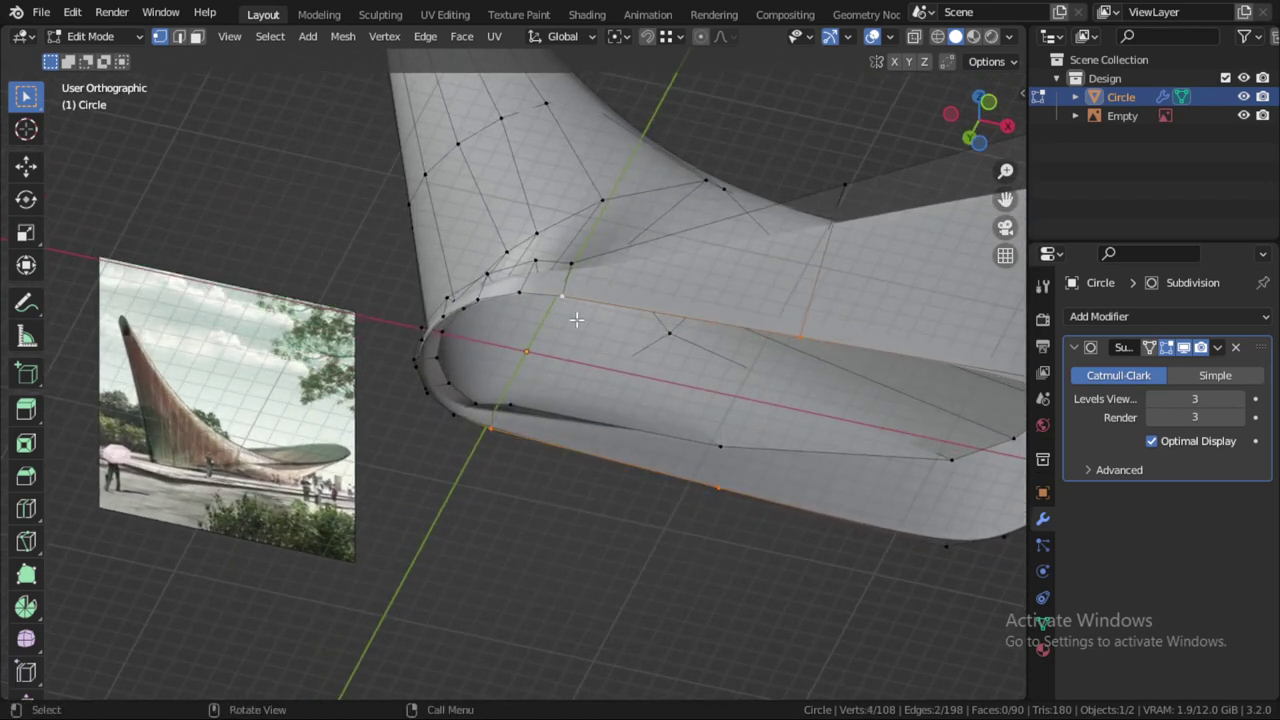
# Step: Fill the gaps beside the cone base with new faces, finishing in edge select mode
pyautogui.press('f')
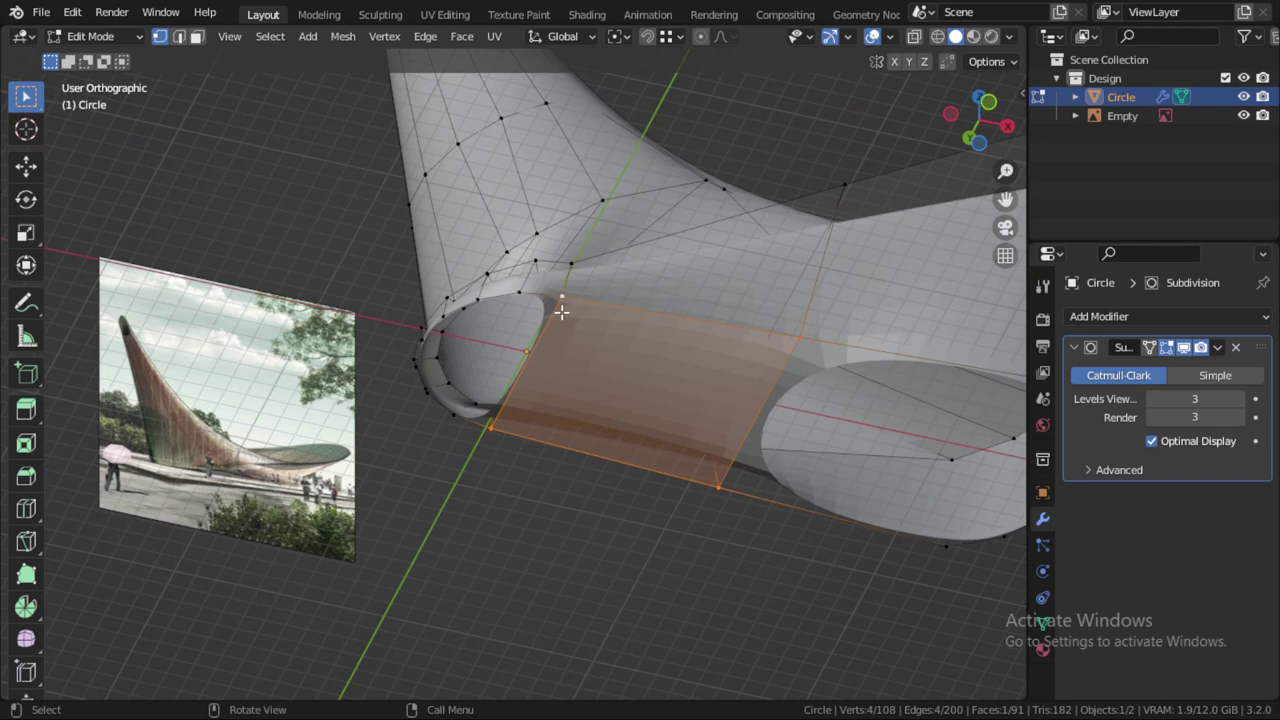
pyautogui.click(561, 311)
pyautogui.press('f')
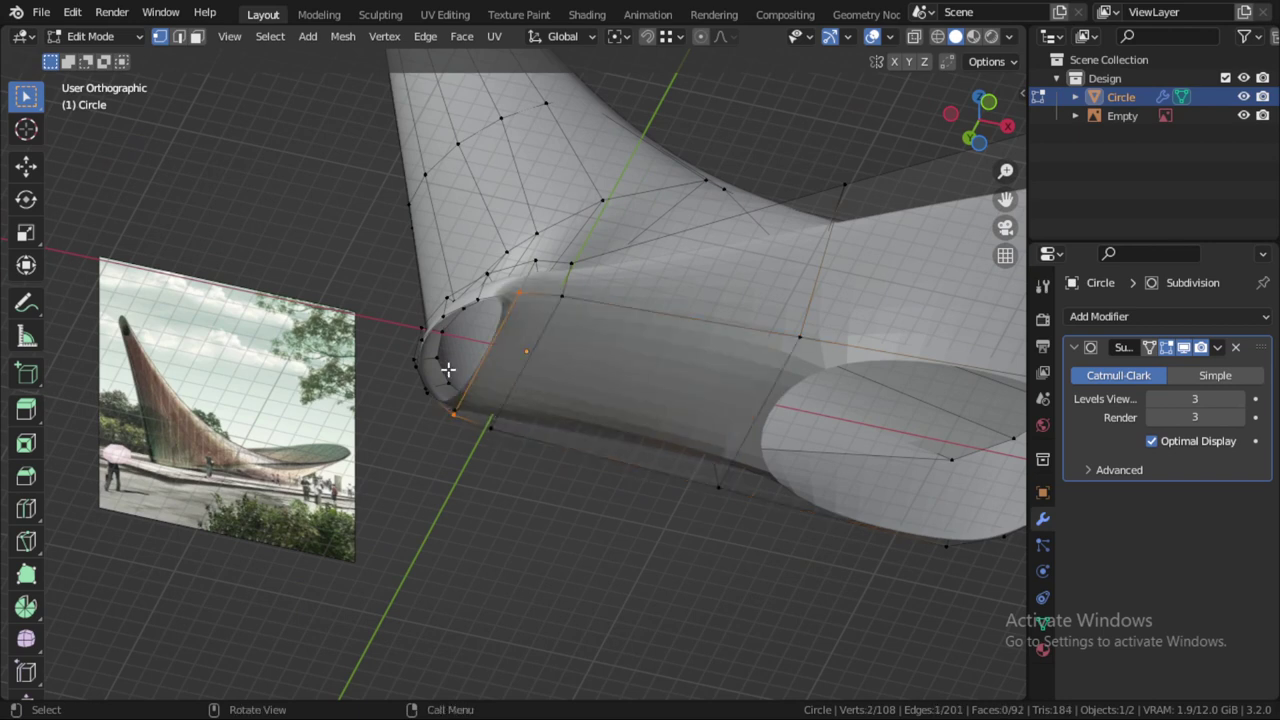
pyautogui.press('2')
pyautogui.click(750, 425)
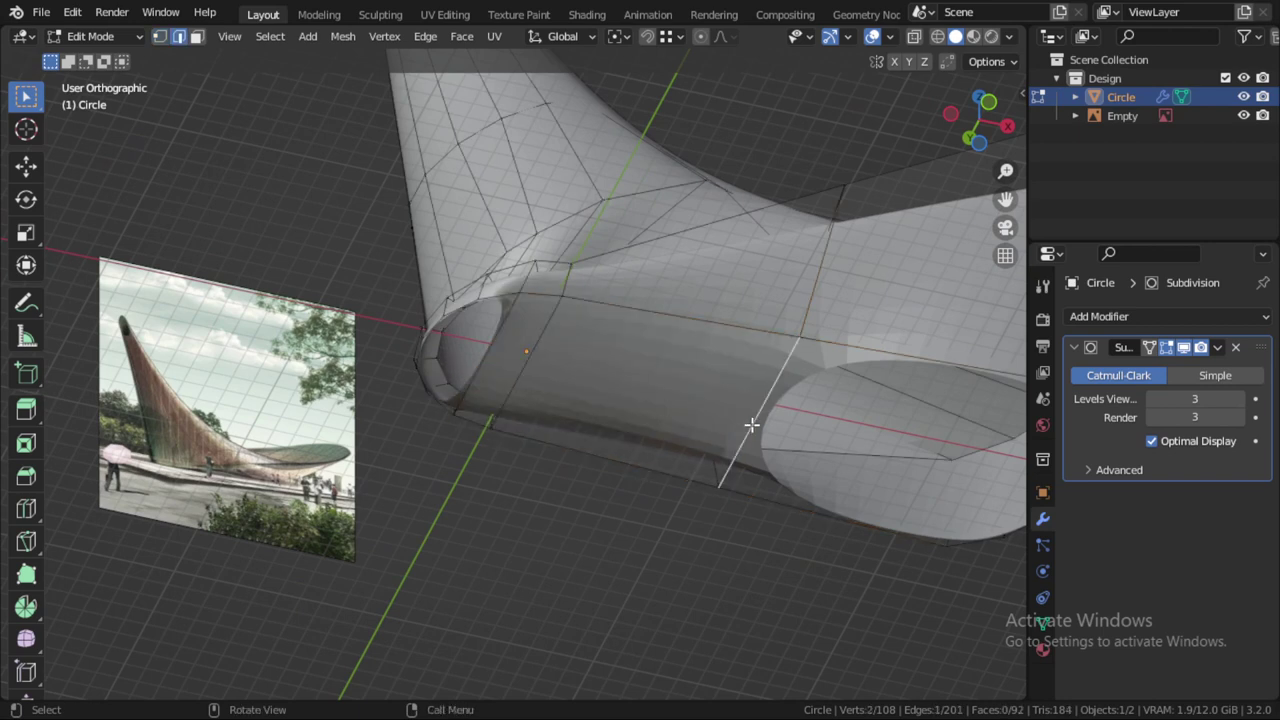
pyautogui.press('f')
pyautogui.scroll(-3, 800, 421)
pyautogui.scroll(4, 714, 380)
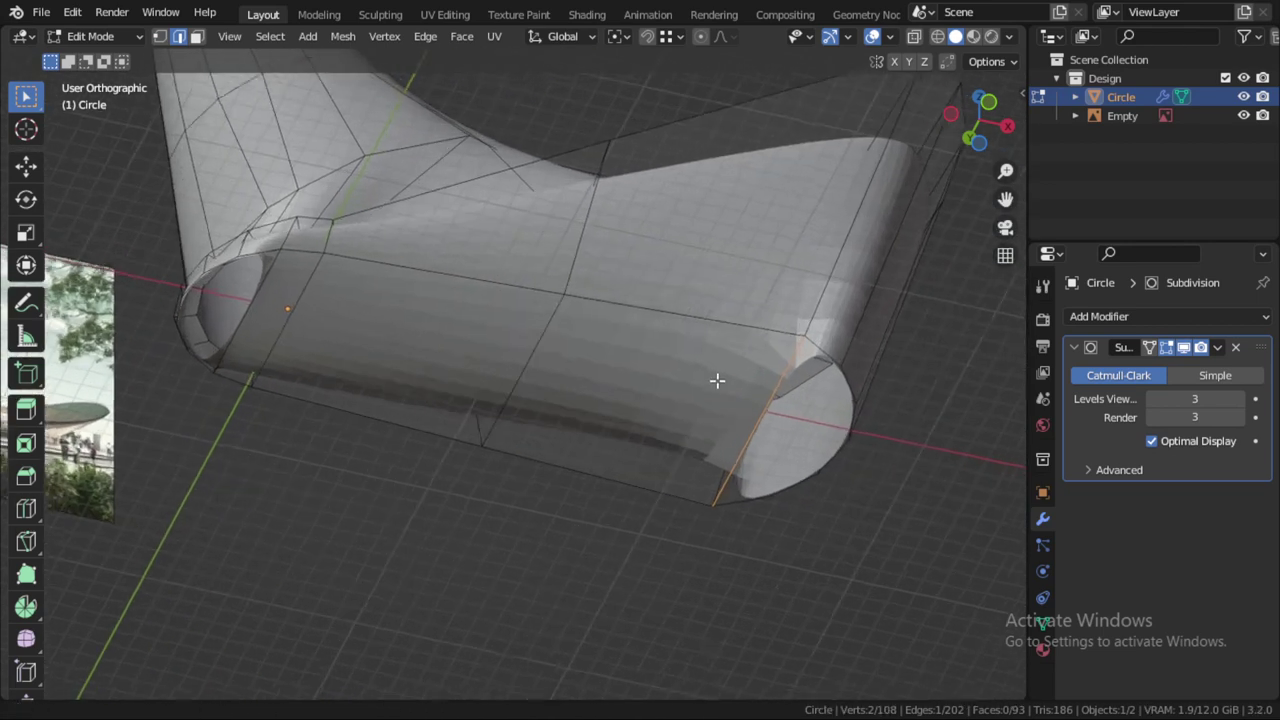
pyautogui.scroll(2, 714, 383)
pyautogui.press('a')
pyautogui.hotkey('alt', 'a')
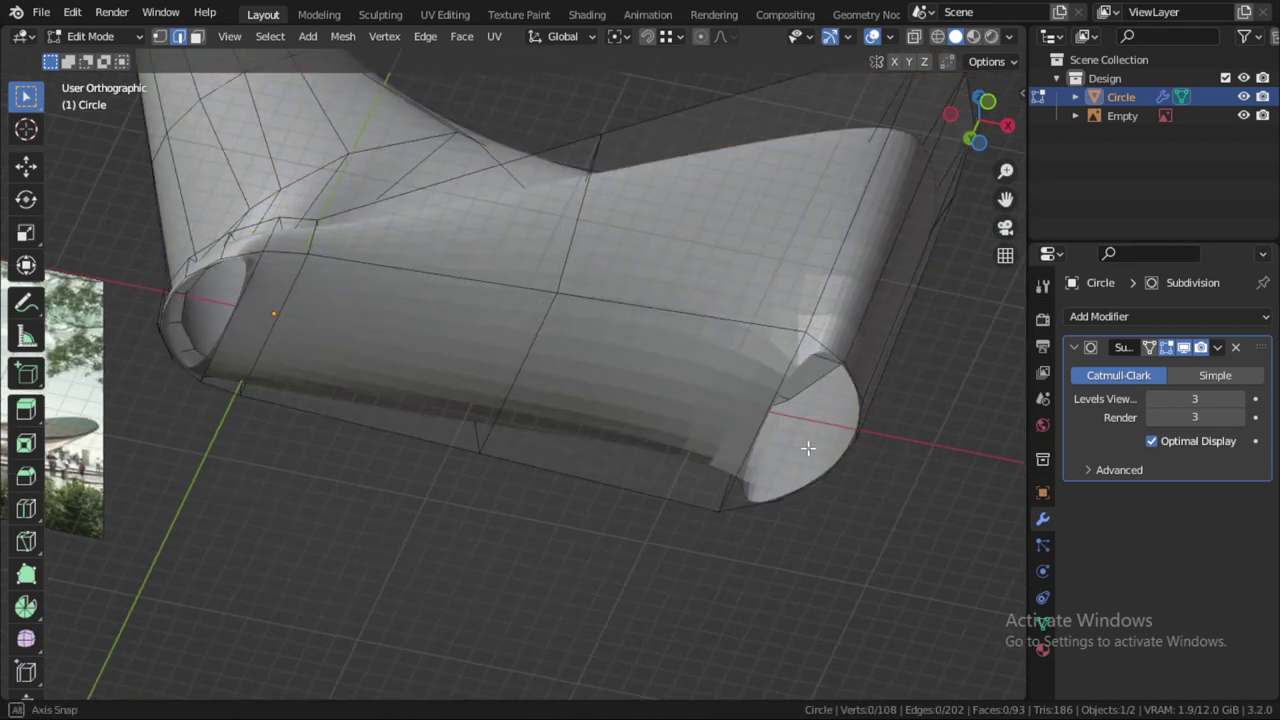
pyautogui.moveTo(726, 440)
pyautogui.mouseDown(button='middle')
pyautogui.moveTo(678, 403)
pyautogui.moveTo(780, 449)
pyautogui.moveTo(690, 460)
pyautogui.moveTo(697, 391)
pyautogui.mouseUp(button='middle')
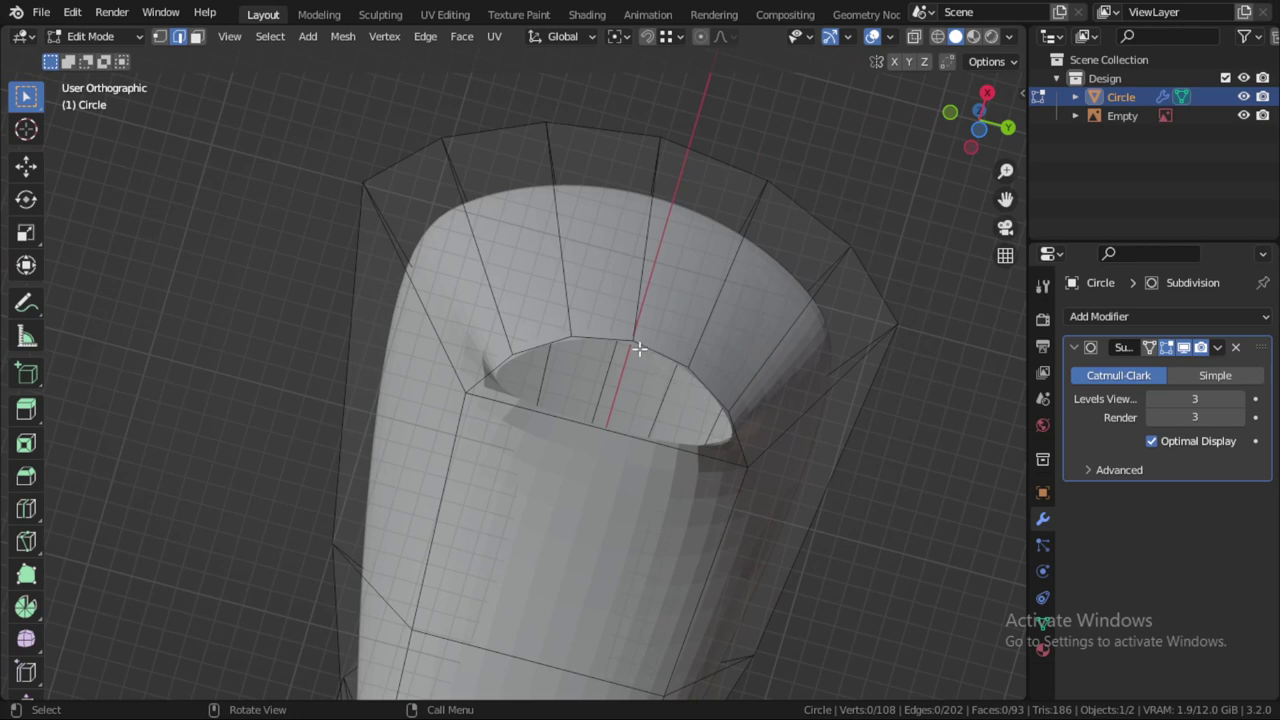
# Step: Cut three evenly spaced edge loops across the front
pyautogui.hotkey('ctrl', 'r')
pyautogui.scroll(2, 630, 436)
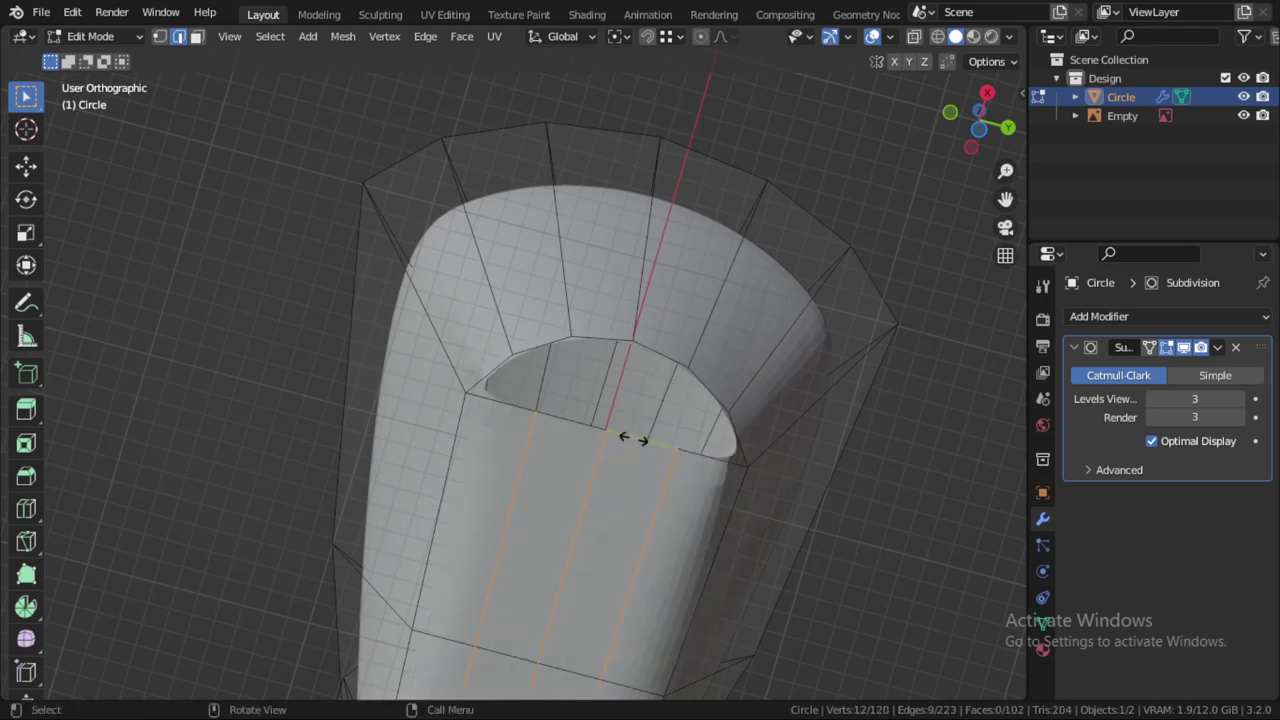
pyautogui.click(628, 437)
pyautogui.rightClick(628, 437)
# Step: Fill the top opening with two new faces
pyautogui.click(582, 366)
pyautogui.press('f')
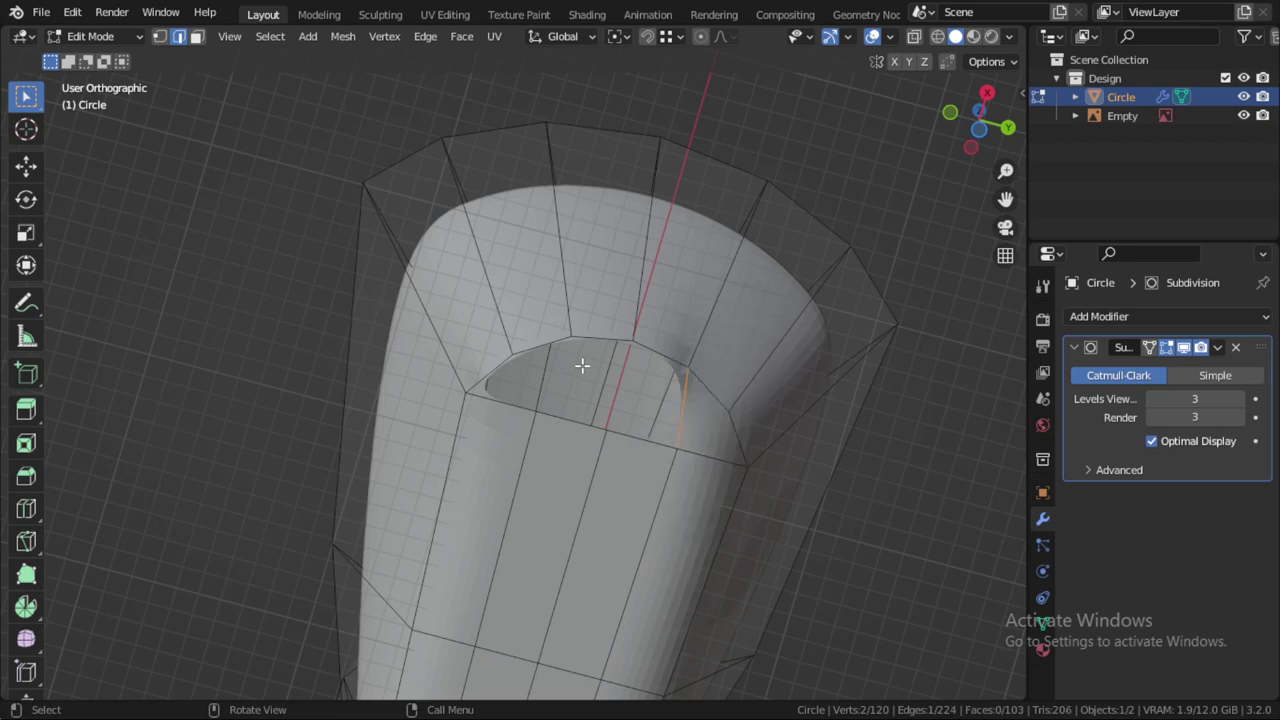
pyautogui.press('f')
pyautogui.press('f')
pyautogui.press('f')
pyautogui.scroll(-2, 578, 428)
pyautogui.moveTo(571, 477)
pyautogui.keyDown('shift'); pyautogui.mouseDown(button='middle')
pyautogui.moveTo(634, 386)
pyautogui.moveTo(616, 468)
pyautogui.moveTo(729, 466)
pyautogui.moveTo(651, 404)
pyautogui.mouseUp(button='middle'); pyautogui.keyUp('shift')
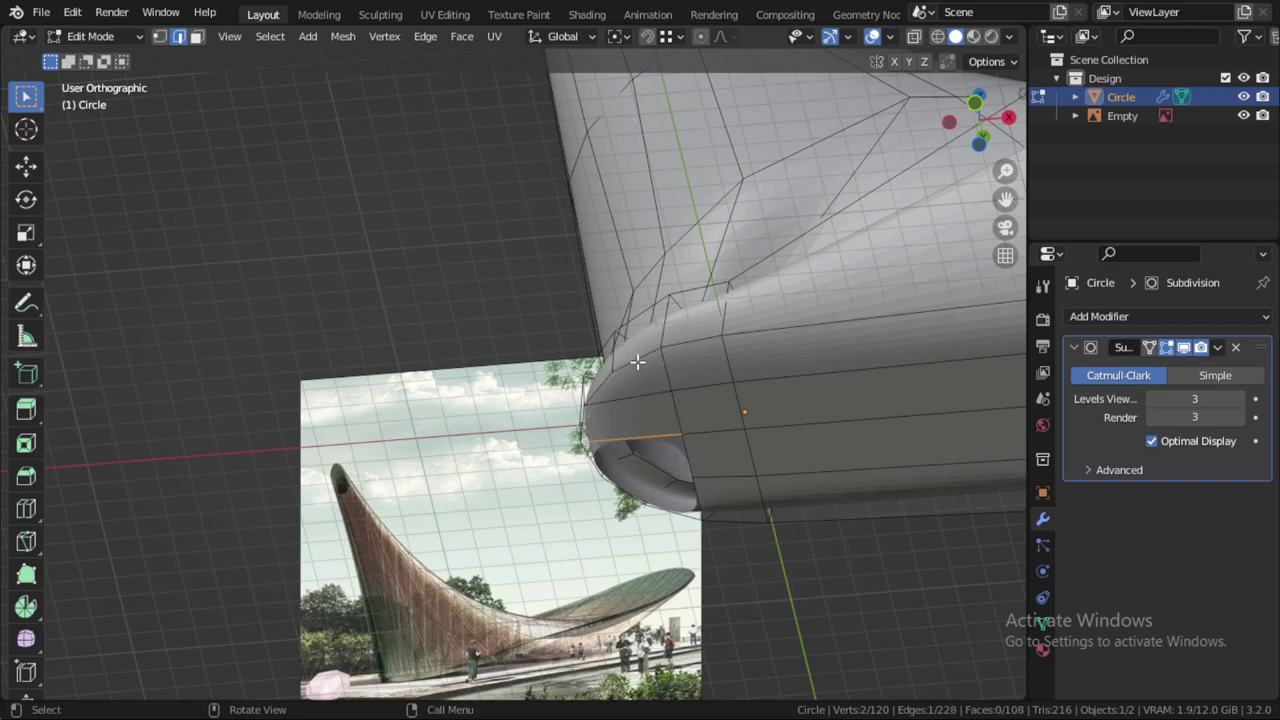
# Step: Check the smoothed result in Object Mode, then slide a vertex along its edge
pyautogui.press('Tab')
pyautogui.moveTo(652, 400)
pyautogui.mouseDown(button='middle')
pyautogui.moveTo(727, 425)
pyautogui.moveTo(713, 453)
pyautogui.moveTo(760, 446)
pyautogui.moveTo(702, 446)
pyautogui.mouseUp(button='middle')
pyautogui.press('Tab')
pyautogui.scroll(2, 702, 446)
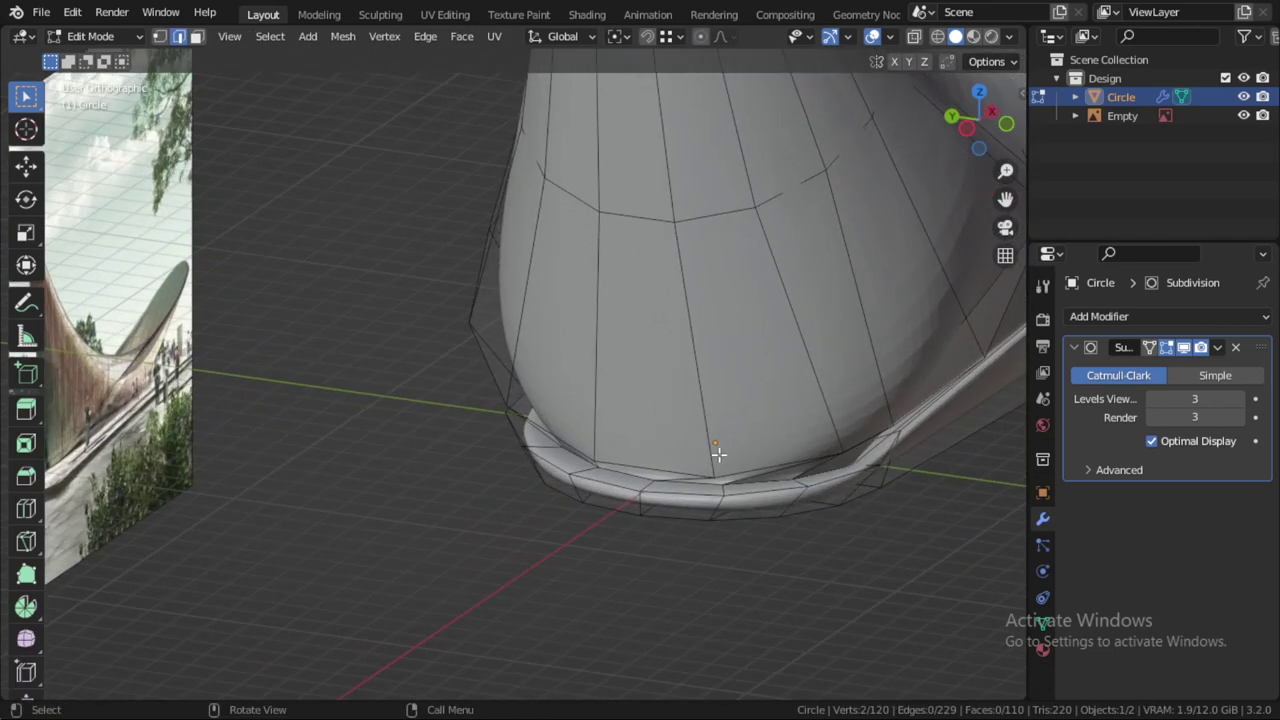
pyautogui.press('g')
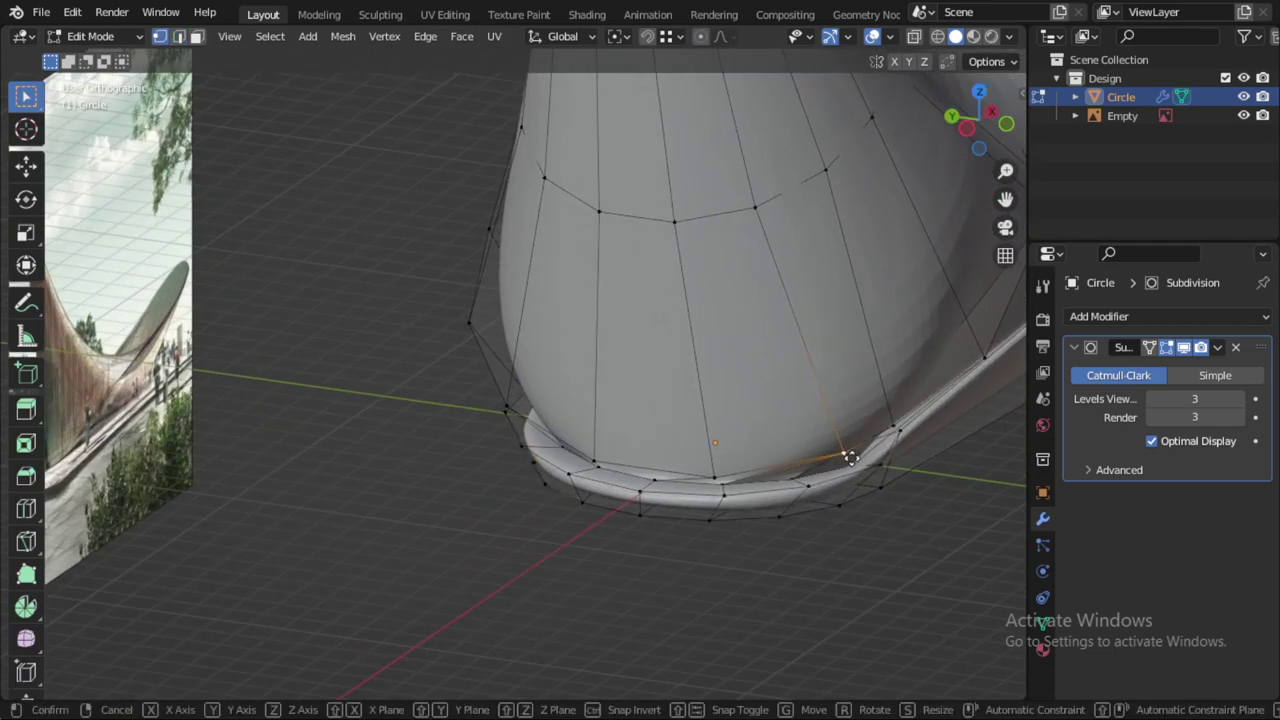
pyautogui.press('g')
pyautogui.click(837, 426)
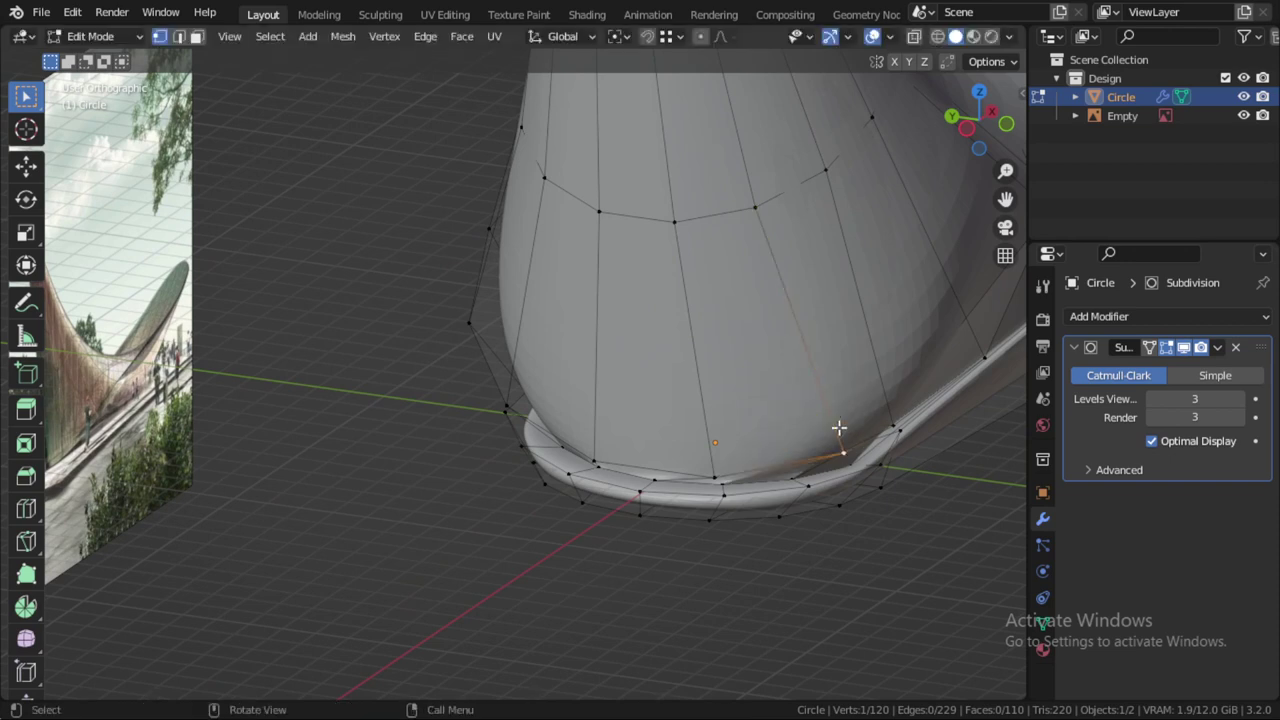
# Step: Select the whole mesh and recalculate normals to face outward
pyautogui.moveTo(843, 462); pyautogui.dragTo(817, 464, button='middle')
pyautogui.press('a')
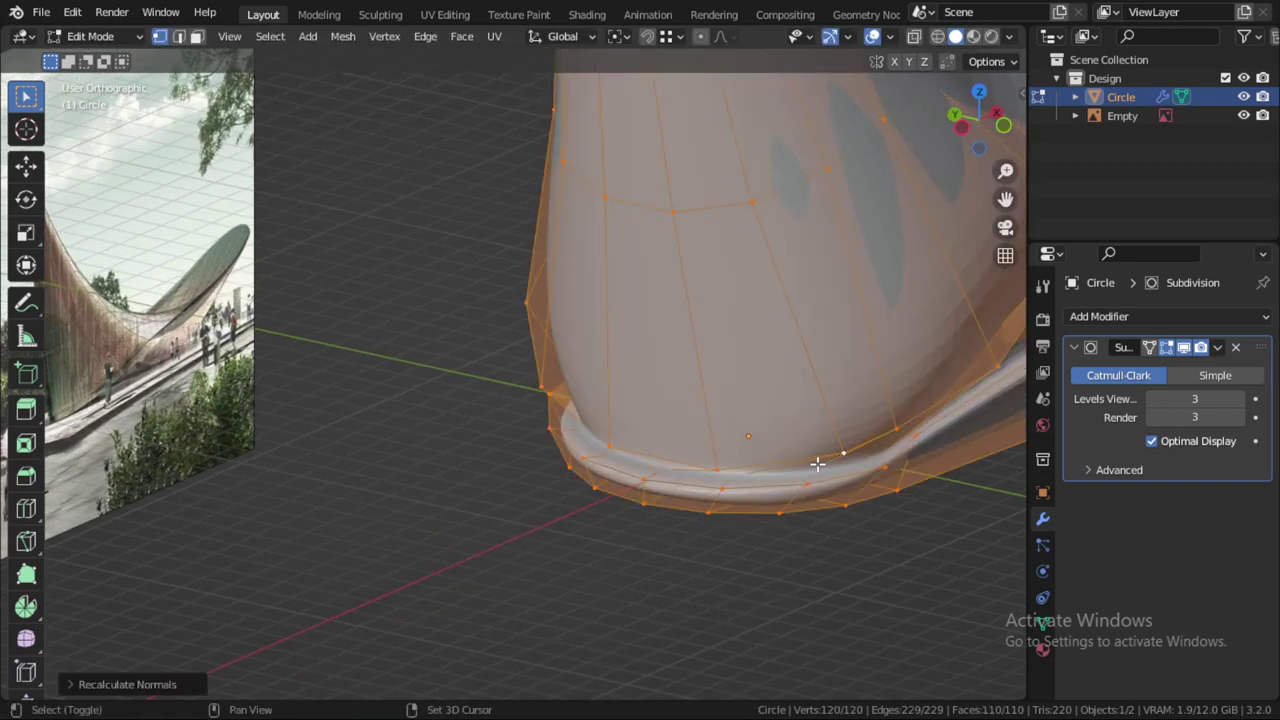
pyautogui.press('Tab')
pyautogui.scroll(-5, 817, 469)
# Step: Review the smooth shell in Object Mode, then return to editing the cone base
pyautogui.hotkey('alt', 'a')
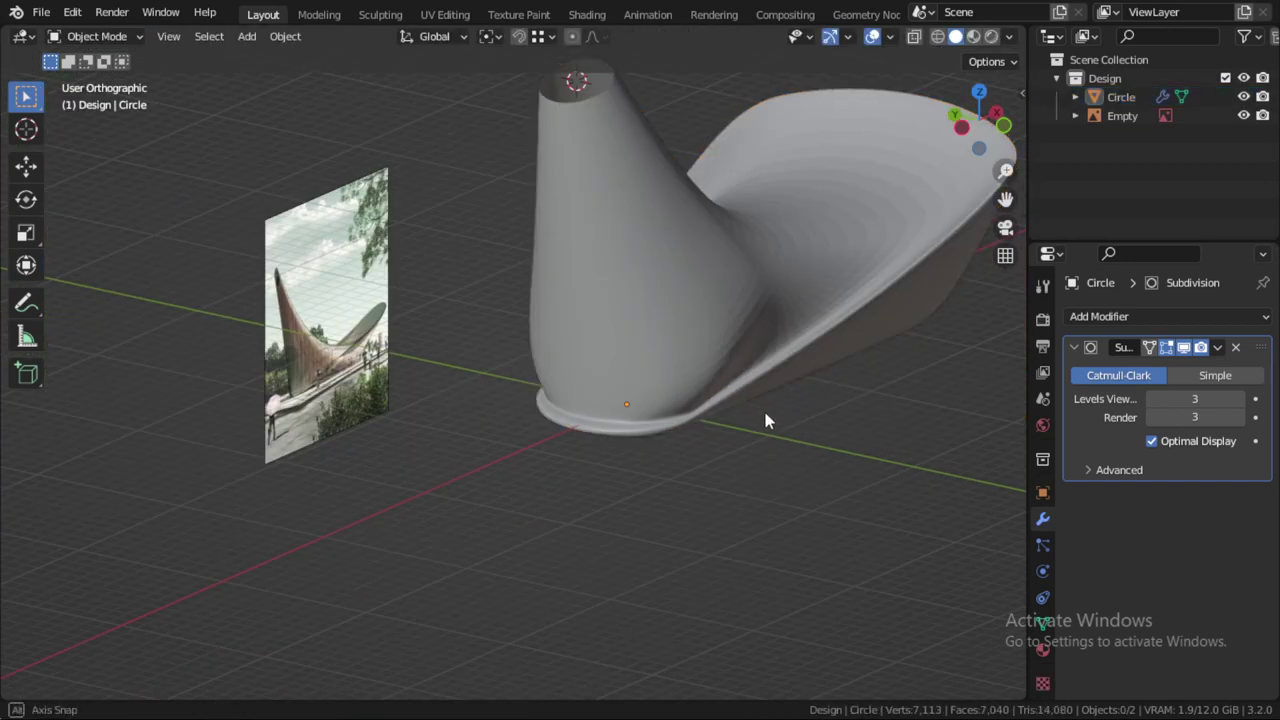
pyautogui.moveTo(763, 407)
pyautogui.mouseDown(button='middle')
pyautogui.moveTo(714, 384)
pyautogui.moveTo(725, 405)
pyautogui.moveTo(791, 423)
pyautogui.moveTo(830, 405)
pyautogui.mouseUp(button='middle')
pyautogui.press('Tab')
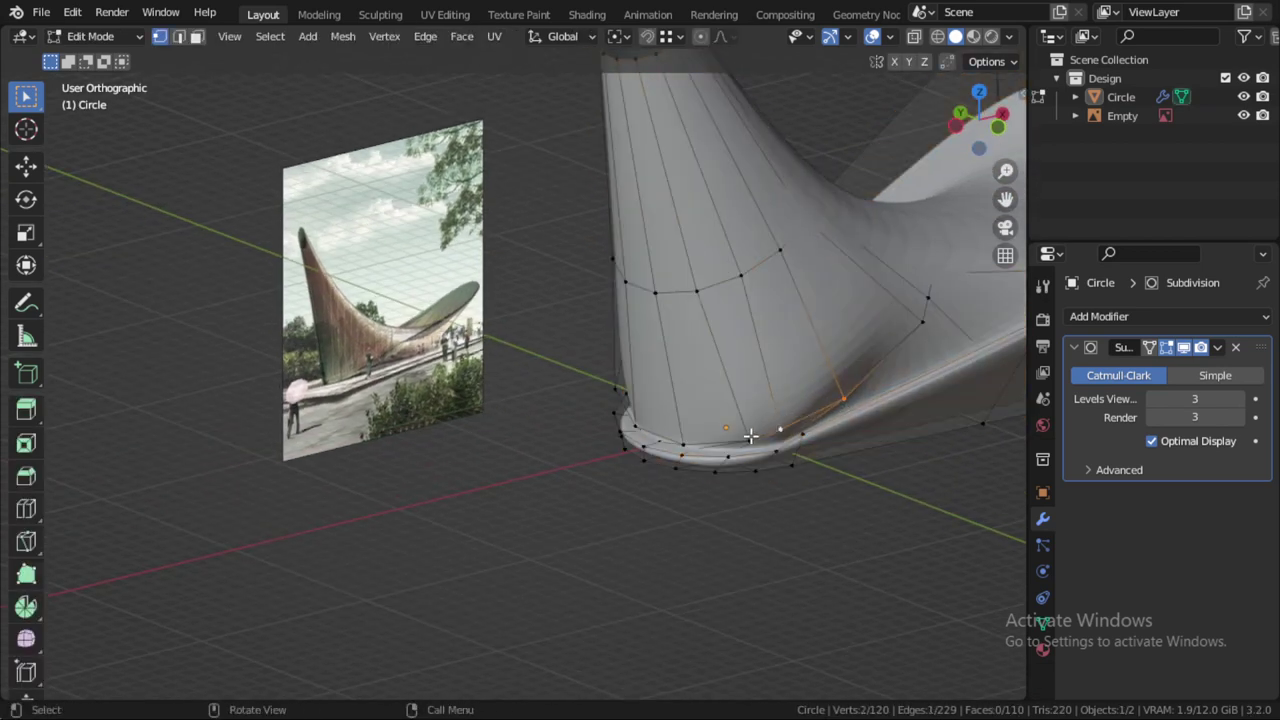
pyautogui.moveTo(750, 436)
pyautogui.mouseDown(button='middle')
pyautogui.moveTo(794, 429)
pyautogui.moveTo(766, 438)
pyautogui.mouseUp(button='middle')
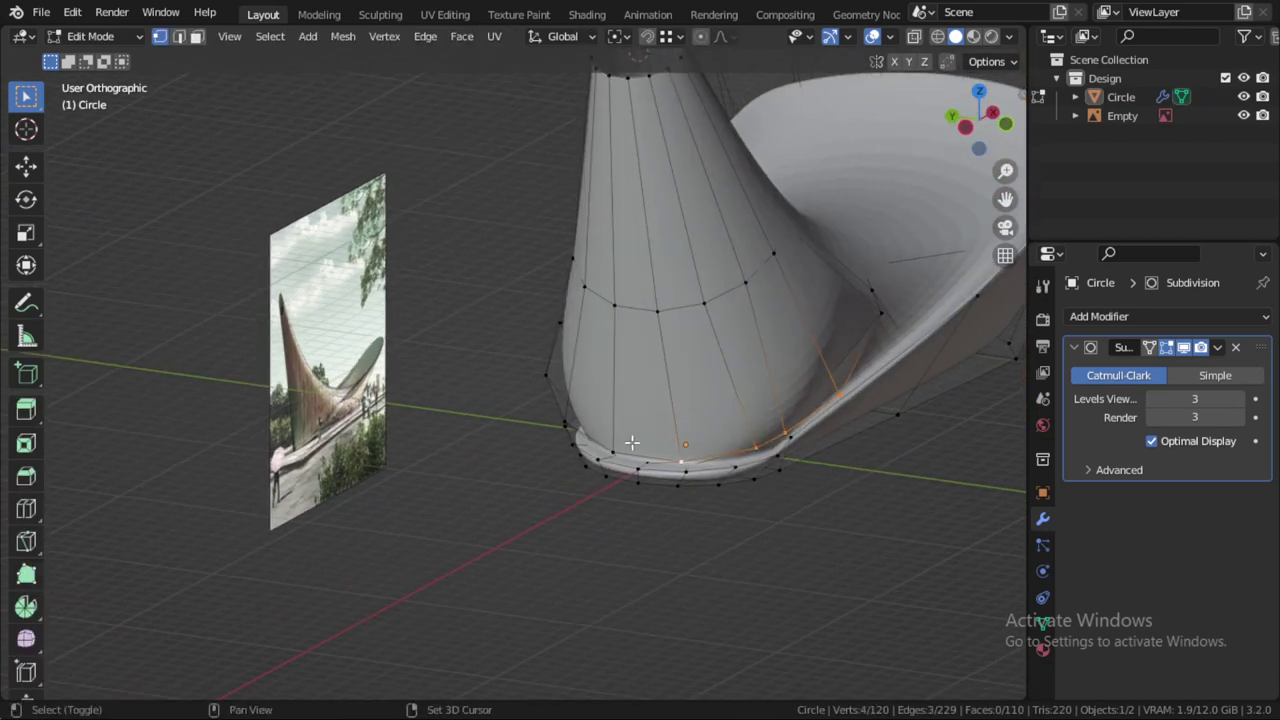
pyautogui.moveTo(578, 440)
pyautogui.mouseDown(button='middle')
pyautogui.moveTo(680, 428)
pyautogui.moveTo(676, 438)
pyautogui.mouseUp(button='middle')
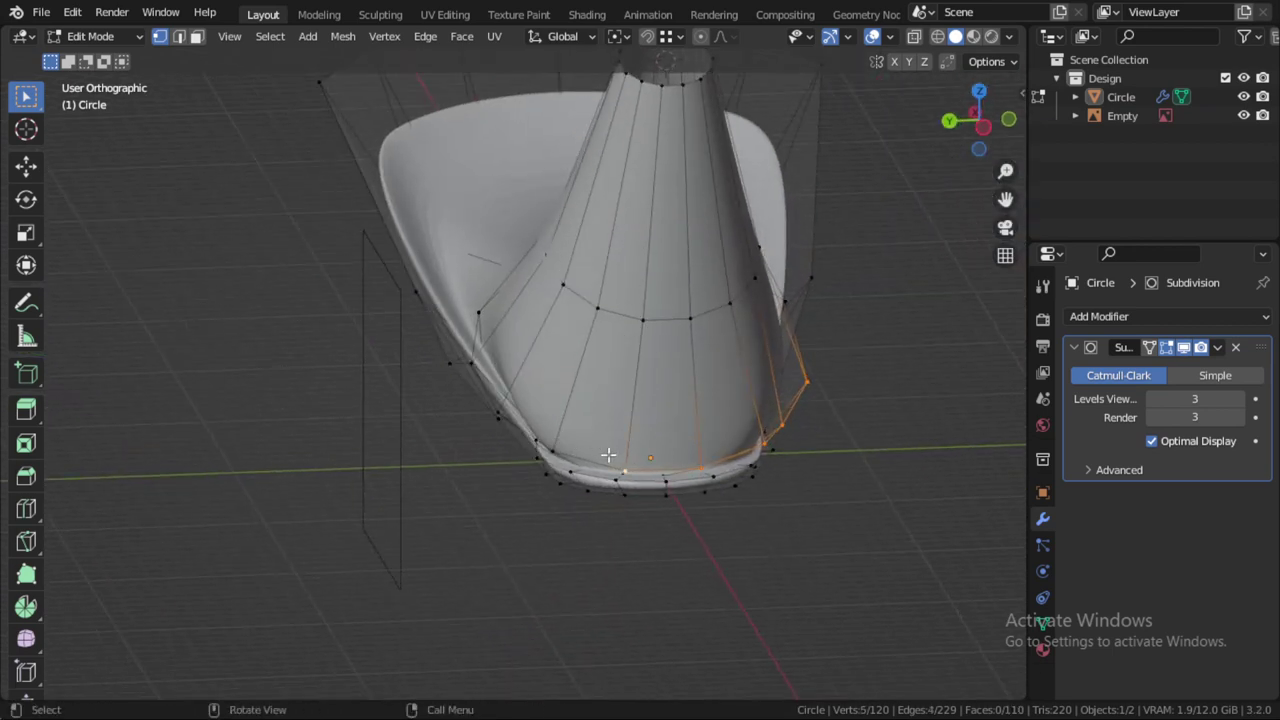
# Step: Narrow the selected cone base vertices along the Y axis
pyautogui.keyDown('shift'); pyautogui.click(567, 446); pyautogui.keyUp('shift')
pyautogui.moveTo(597, 423)
pyautogui.mouseDown(button='middle')
pyautogui.moveTo(657, 403)
pyautogui.moveTo(530, 419)
pyautogui.mouseUp(button='middle')
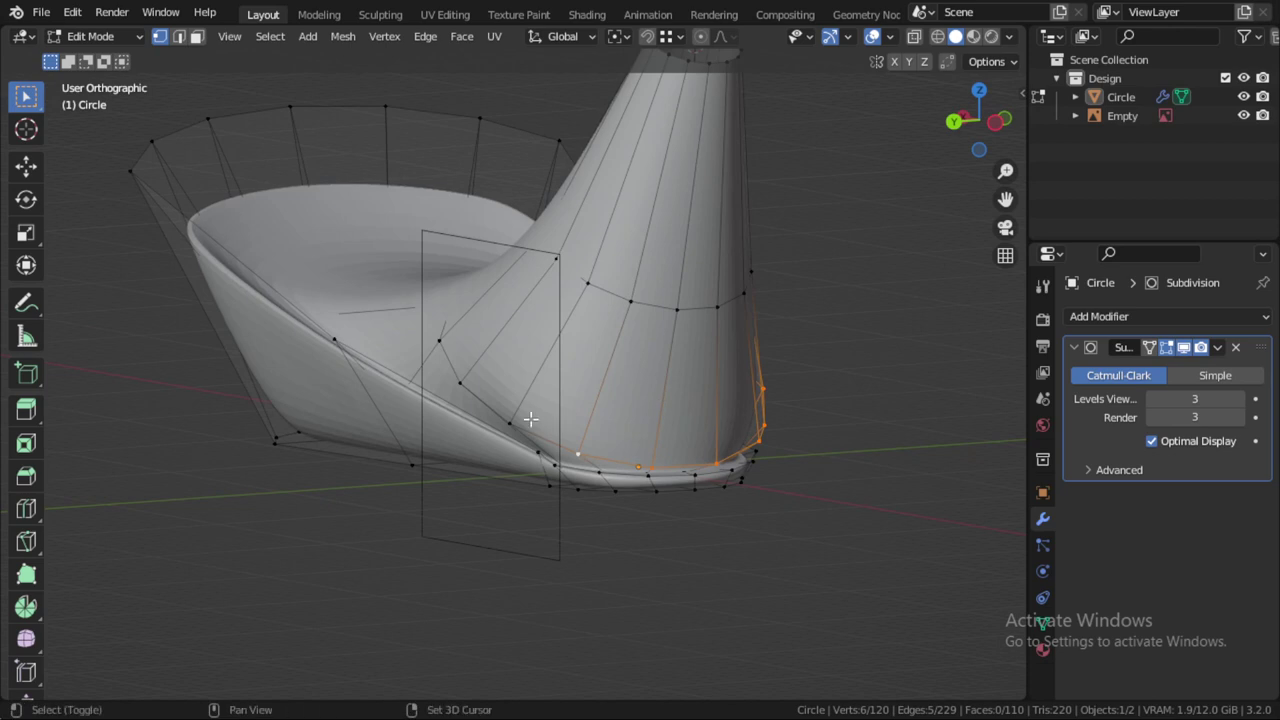
pyautogui.moveTo(799, 407); pyautogui.dragTo(657, 437, button='middle')
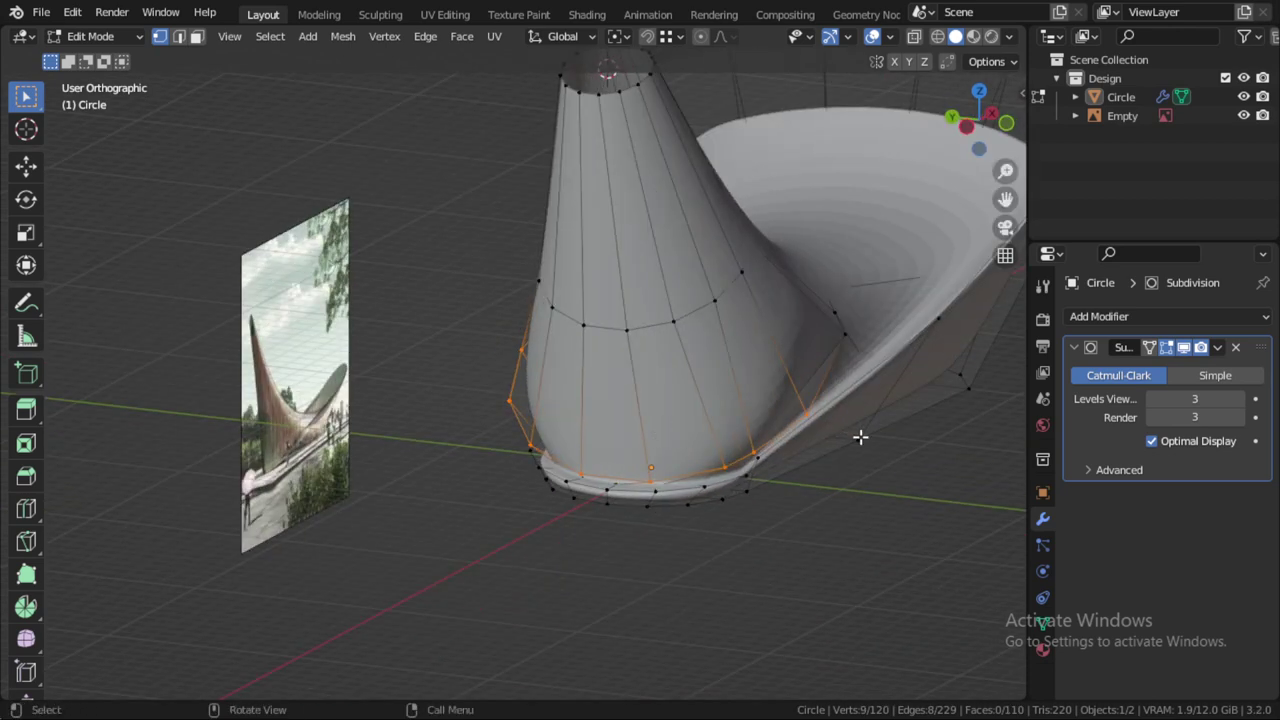
pyautogui.press('s')
pyautogui.press('y')
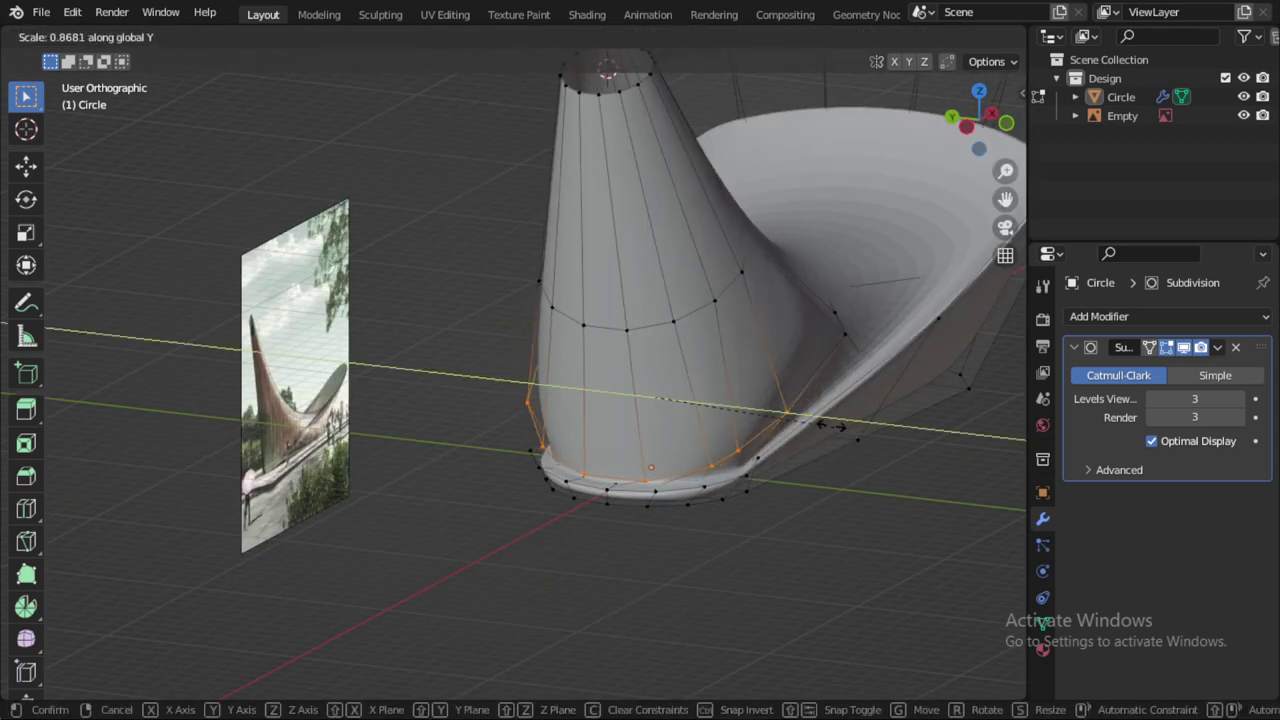
pyautogui.click(795, 410)
# Step: Select the bottom edge loop and narrow it along Y to about 0.93
pyautogui.moveTo(791, 400)
pyautogui.mouseDown(button='middle')
pyautogui.moveTo(717, 349)
pyautogui.moveTo(717, 364)
pyautogui.moveTo(697, 317)
pyautogui.mouseUp(button='middle')
pyautogui.keyDown('alt'); pyautogui.click(697, 320); pyautogui.keyUp('alt')
pyautogui.moveTo(763, 340)
pyautogui.mouseDown(button='middle')
pyautogui.moveTo(794, 343)
pyautogui.moveTo(779, 403)
pyautogui.moveTo(791, 380)
pyautogui.mouseUp(button='middle')
pyautogui.press('s')
pyautogui.press('y')
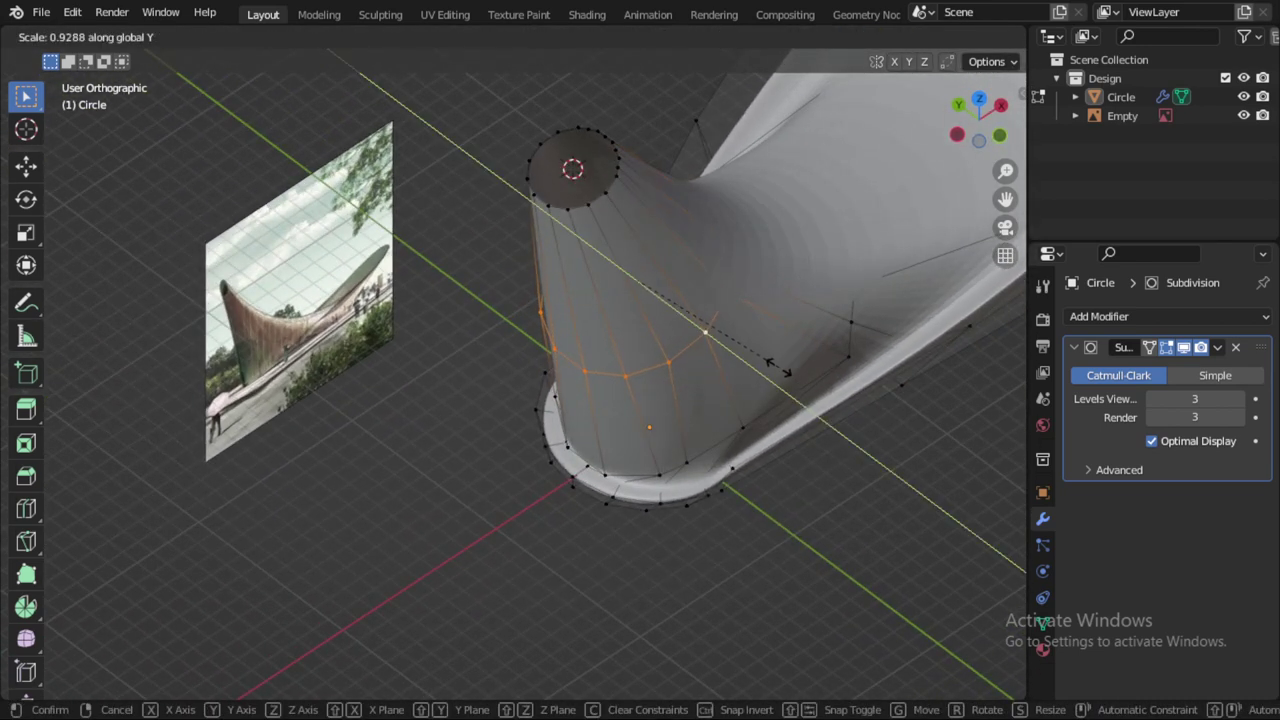
pyautogui.click(771, 378)
# Step: Slide a vertex near the cone's base along its edge
pyautogui.click(773, 397)
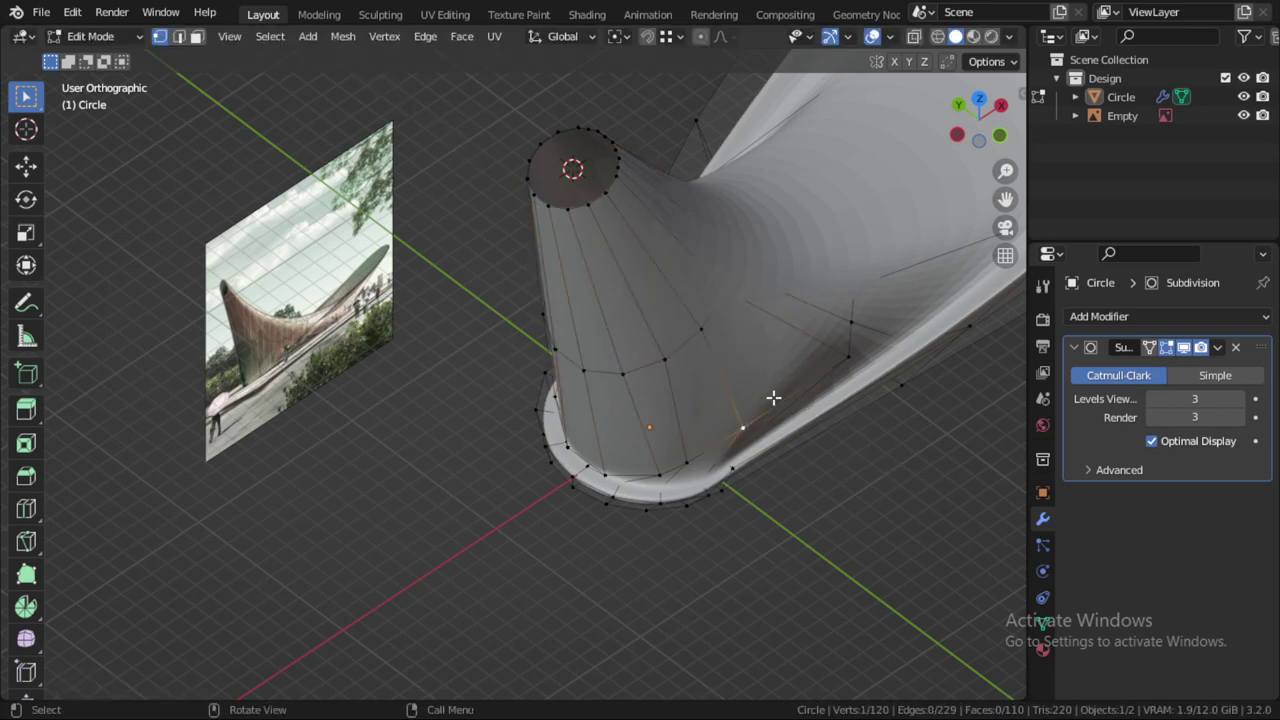
pyautogui.moveTo(849, 362)
pyautogui.mouseDown(button='middle')
pyautogui.moveTo(837, 371)
pyautogui.moveTo(930, 331)
pyautogui.mouseUp(button='middle')
pyautogui.keyDown('shift'); pyautogui.click(852, 345); pyautogui.keyUp('shift')
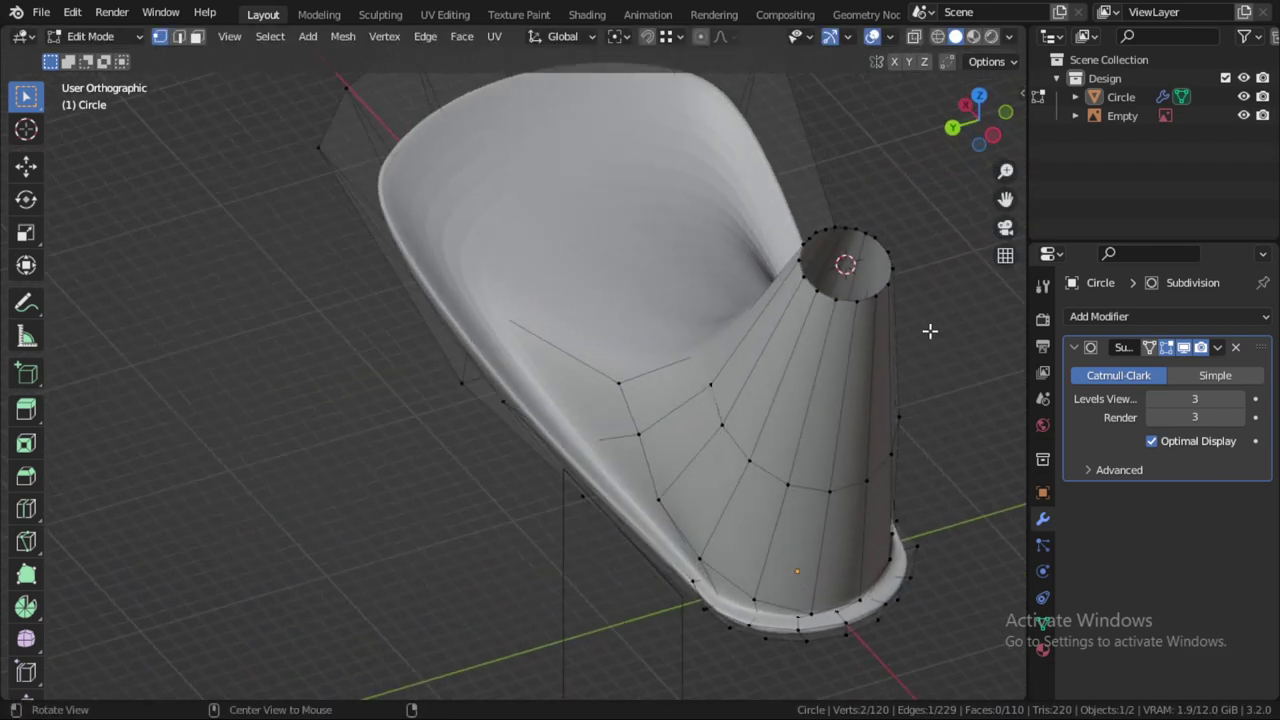
pyautogui.keyDown('shift'); pyautogui.click(625, 383); pyautogui.keyUp('shift')
pyautogui.moveTo(625, 383)
pyautogui.mouseDown(button='middle')
pyautogui.moveTo(763, 431)
pyautogui.moveTo(734, 480)
pyautogui.moveTo(709, 476)
pyautogui.mouseUp(button='middle')
pyautogui.click(788, 492)
pyautogui.moveTo(788, 492)
pyautogui.mouseDown(button='middle')
pyautogui.moveTo(757, 449)
pyautogui.moveTo(793, 459)
pyautogui.mouseUp(button='middle')
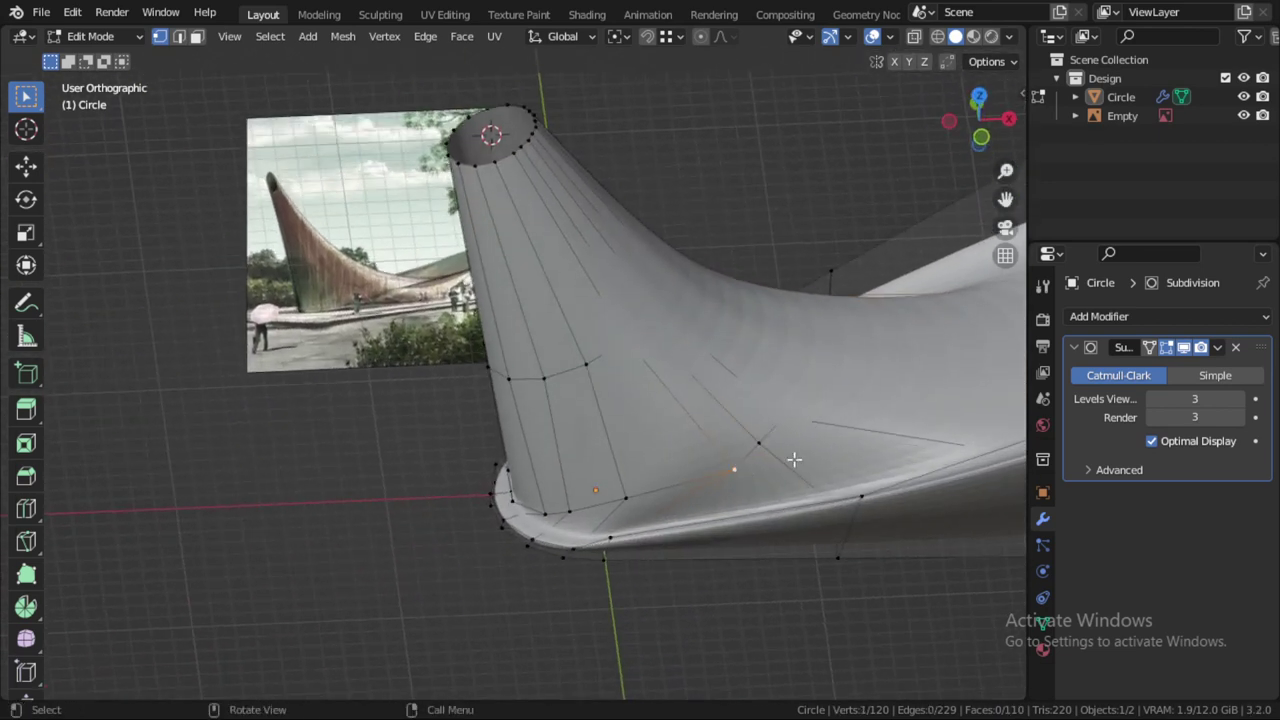
pyautogui.hotkey('shift', 'v')
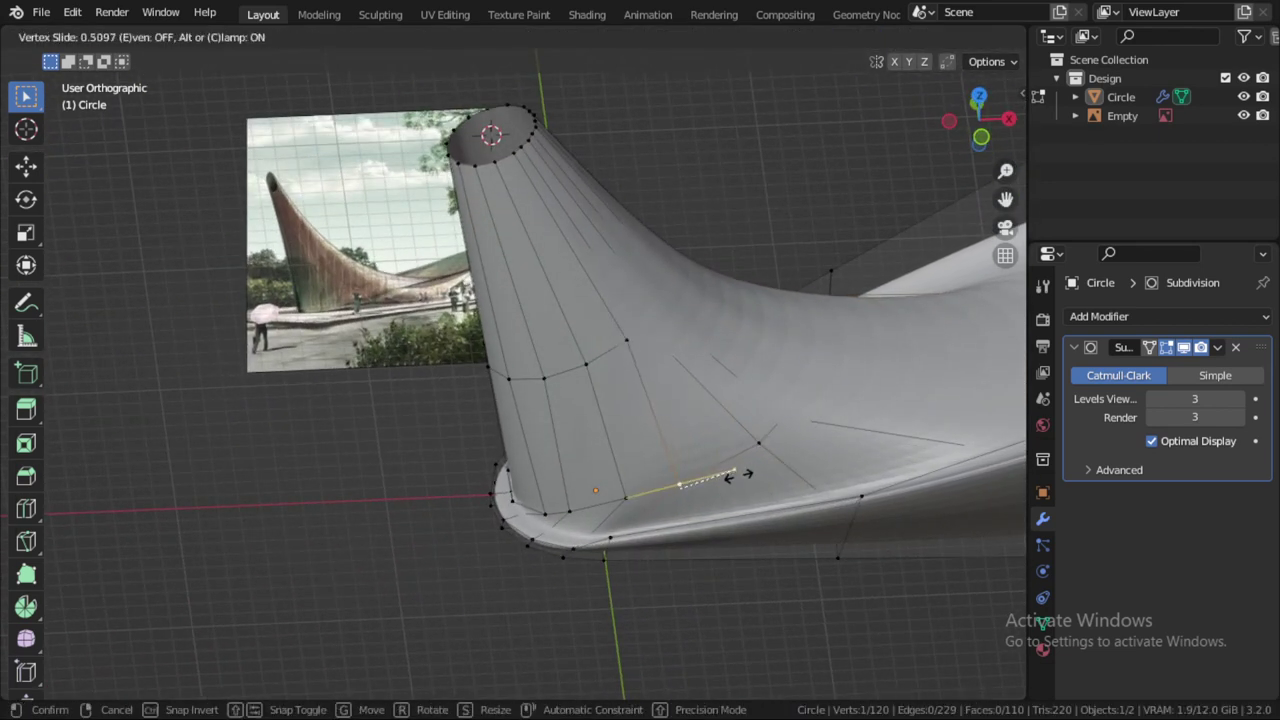
pyautogui.click(737, 476)
# Step: Return to Object Mode and bring up the object's context menu for shading
pyautogui.press('Tab')
pyautogui.scroll(-5, 710, 372)
pyautogui.rightClick(710, 372)
# Step: Shade the pavilion shell smooth and go back into Edit Mode
pyautogui.click(714, 374)
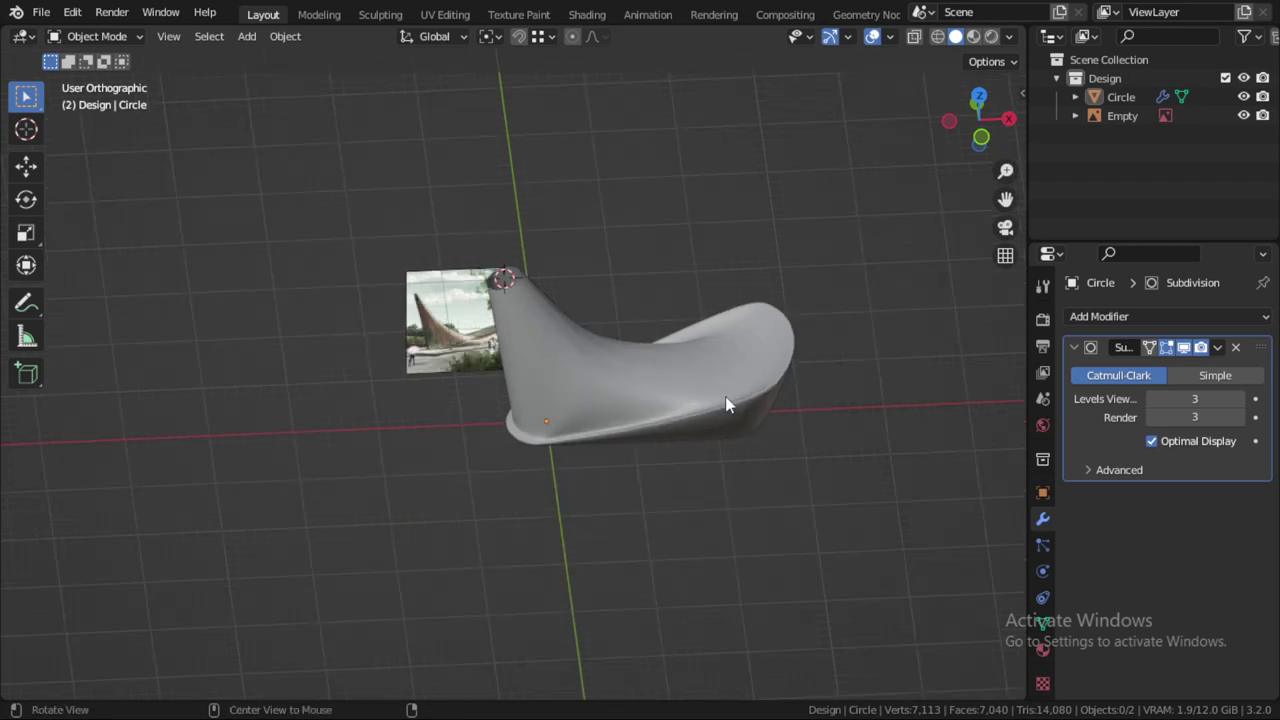
pyautogui.moveTo(725, 404)
pyautogui.mouseDown(button='middle')
pyautogui.moveTo(766, 363)
pyautogui.moveTo(699, 420)
pyautogui.mouseUp(button='middle')
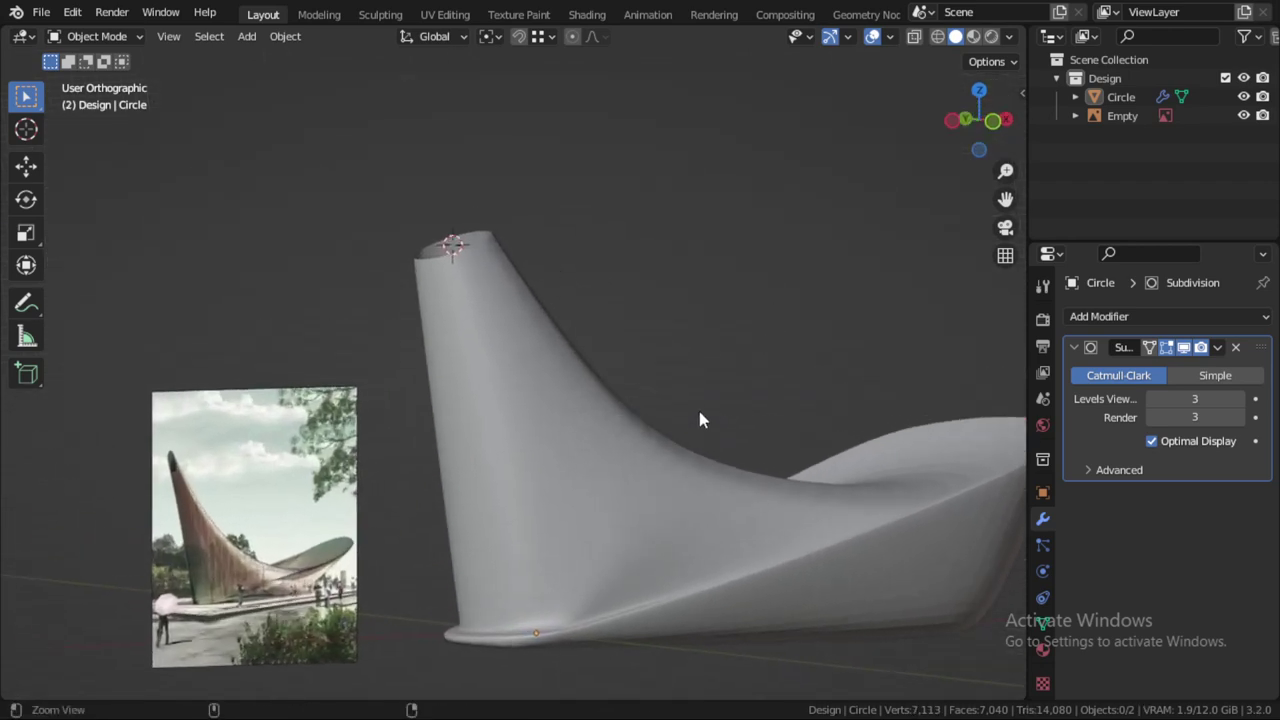
pyautogui.press('Tab')
# Step: In front view, tilt the cone's top loop, move it up-left and shrink it
pyautogui.keyDown('alt'); pyautogui.click(467, 249); pyautogui.keyUp('alt')
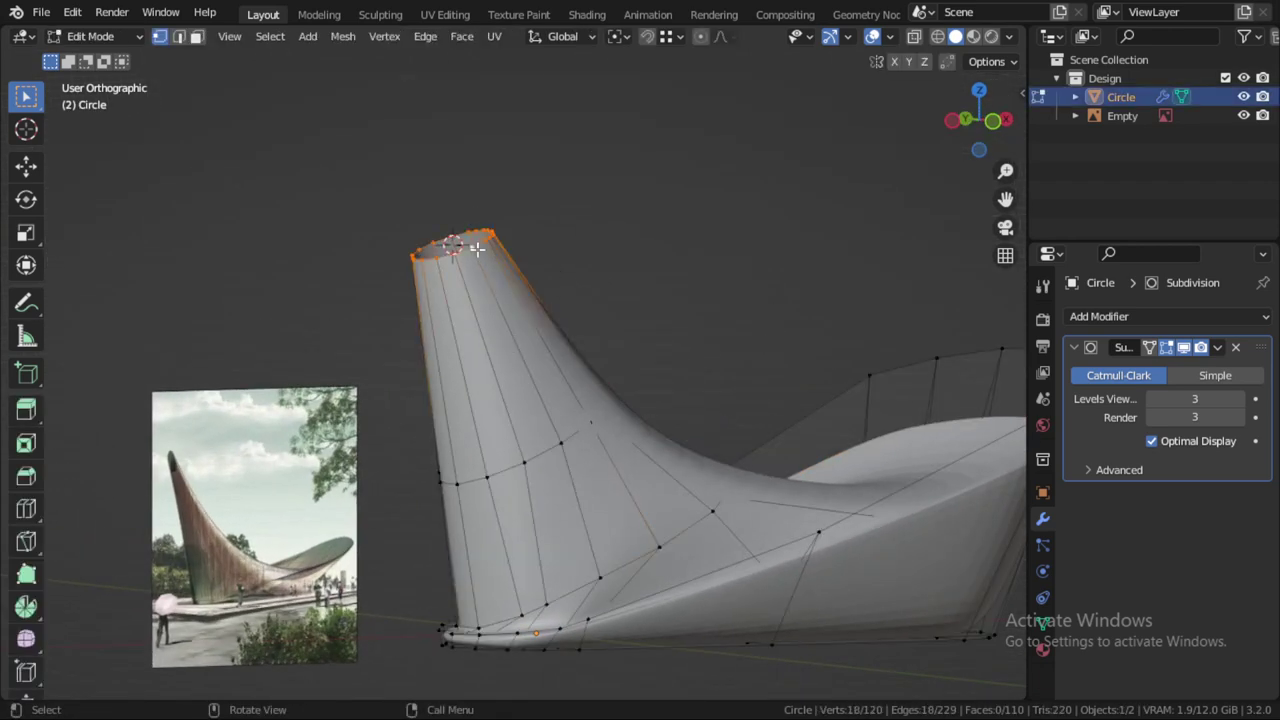
pyautogui.press('KP_1')
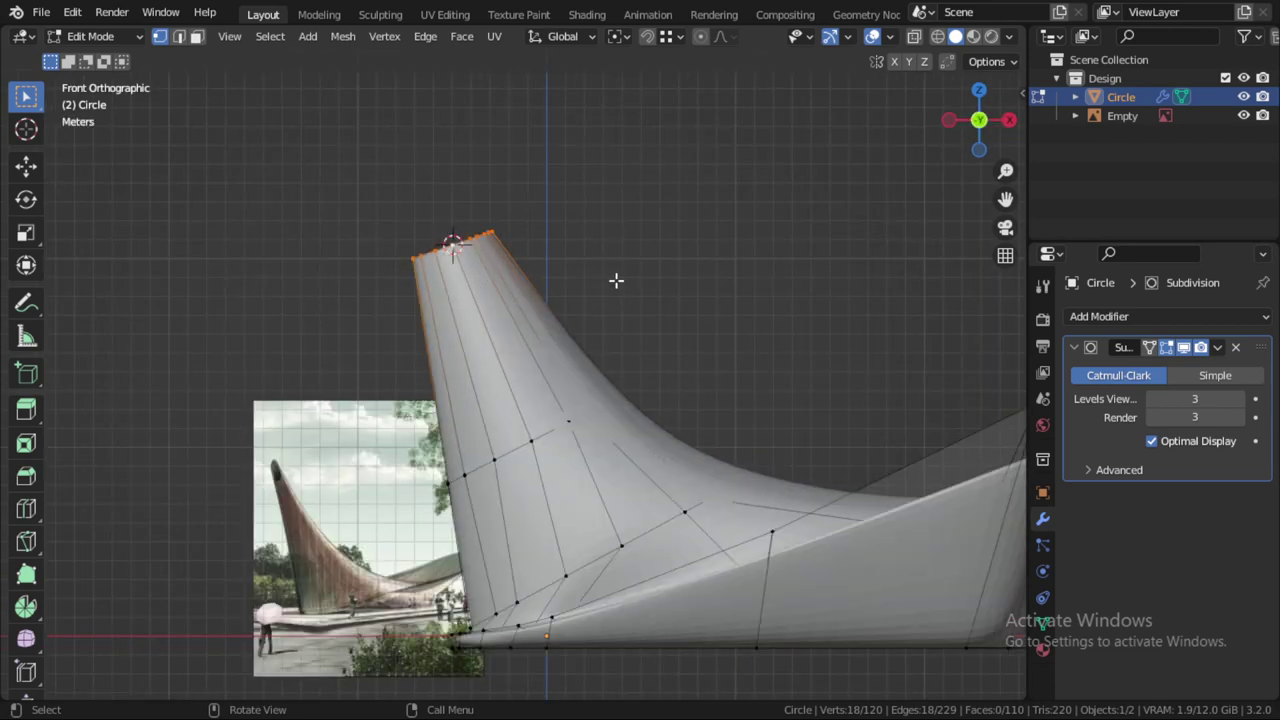
pyautogui.press('r')
pyautogui.click(619, 245)
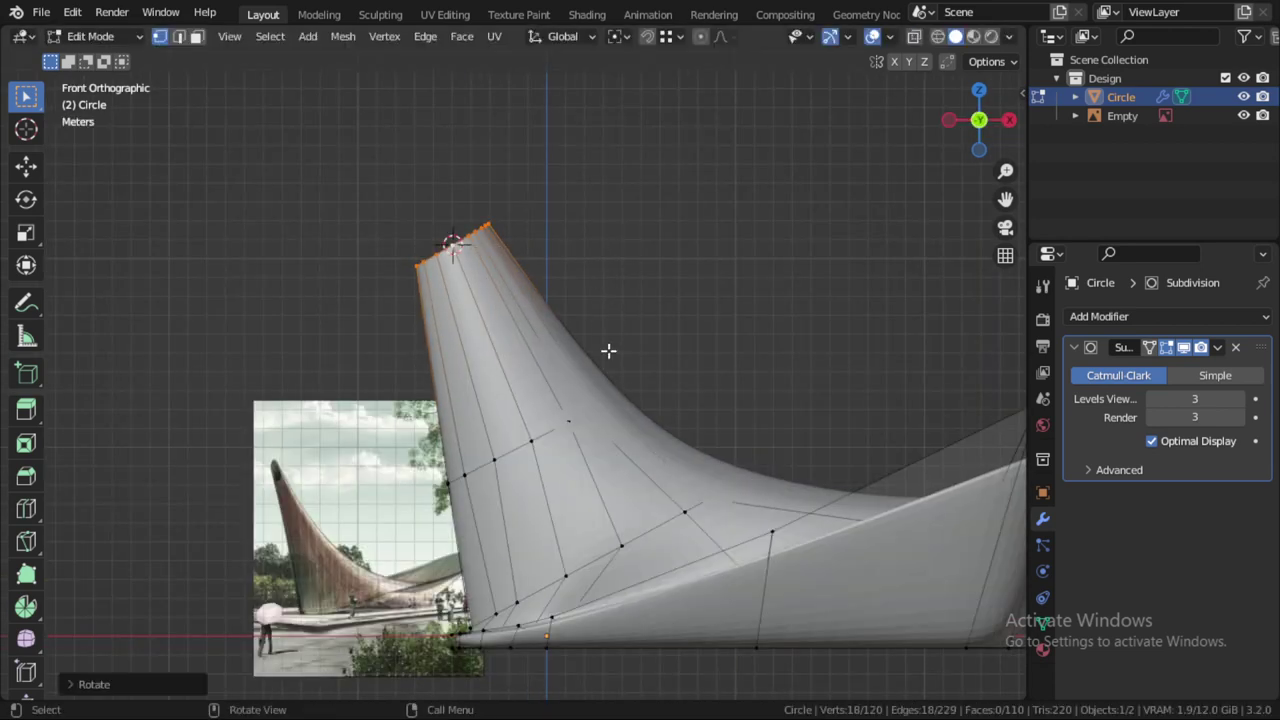
pyautogui.press('g')
pyautogui.click(575, 277)
pyautogui.press('s')
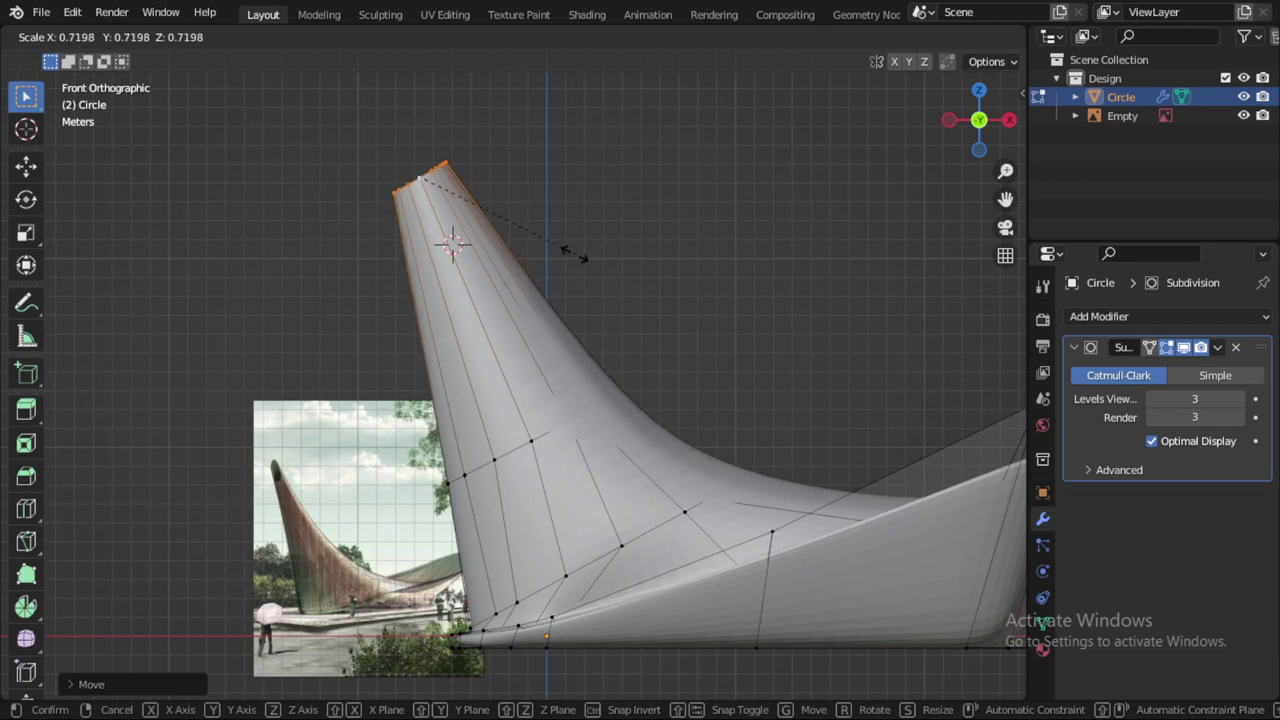
pyautogui.click(559, 231)
pyautogui.press('r')
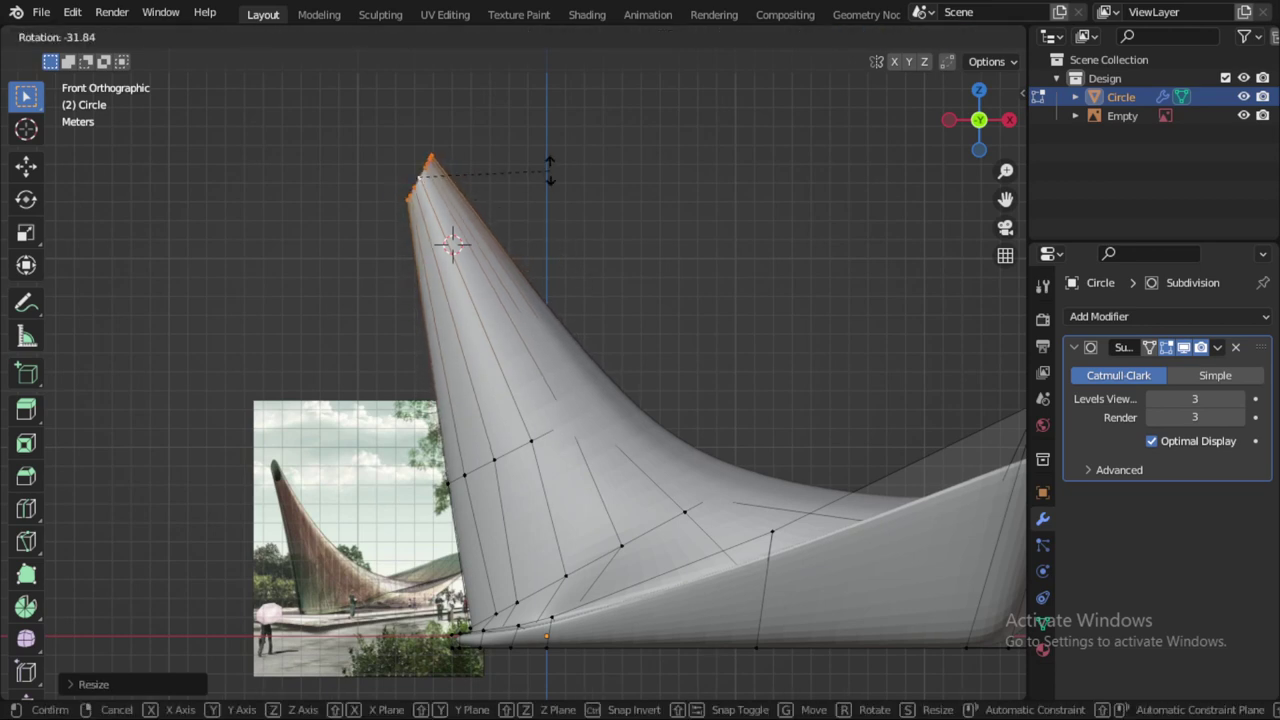
pyautogui.click(546, 163)
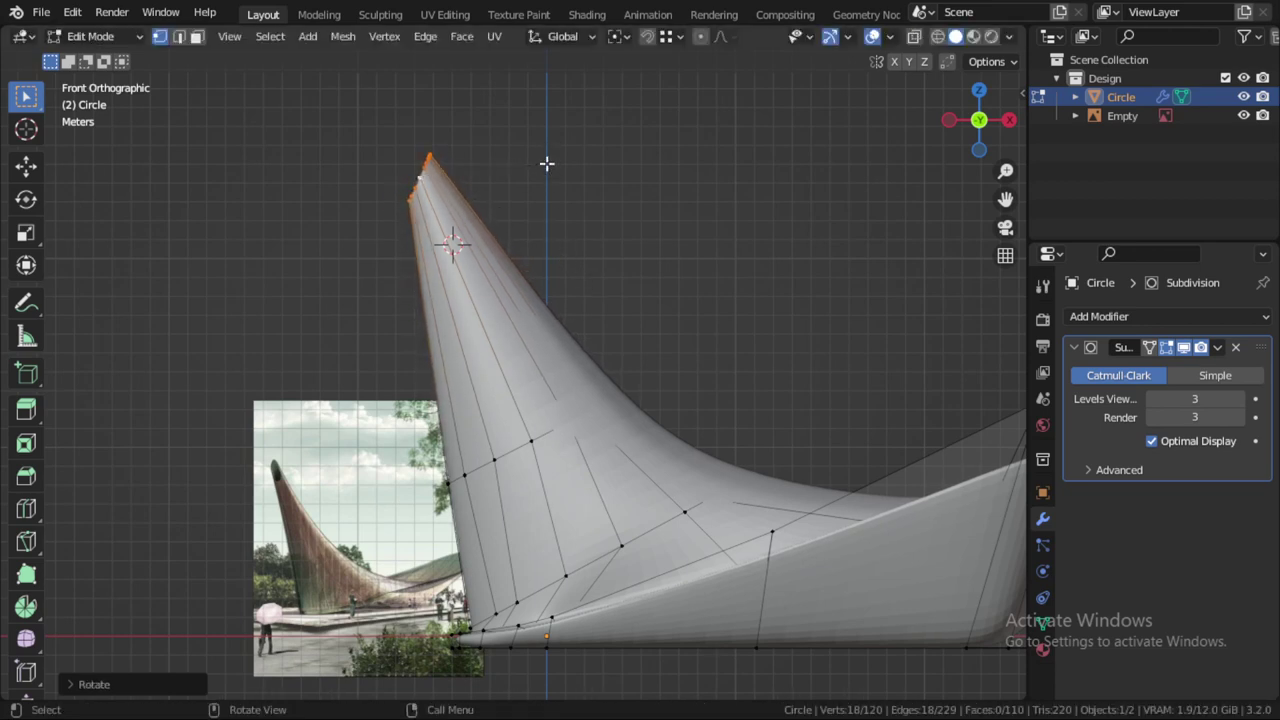
# Step: Raise the cone's middle edge loop slightly
pyautogui.keyDown('alt'); pyautogui.click(458, 451); pyautogui.keyUp('alt')
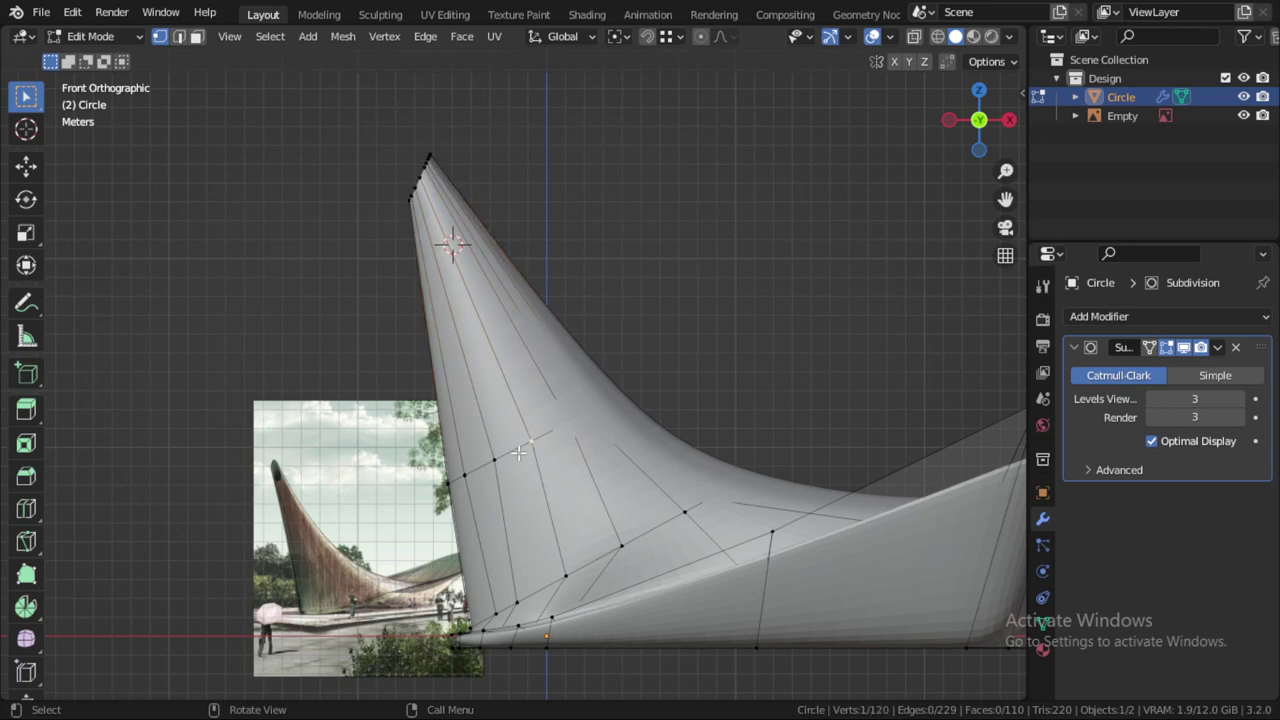
pyautogui.press('g')
pyautogui.click(644, 401)
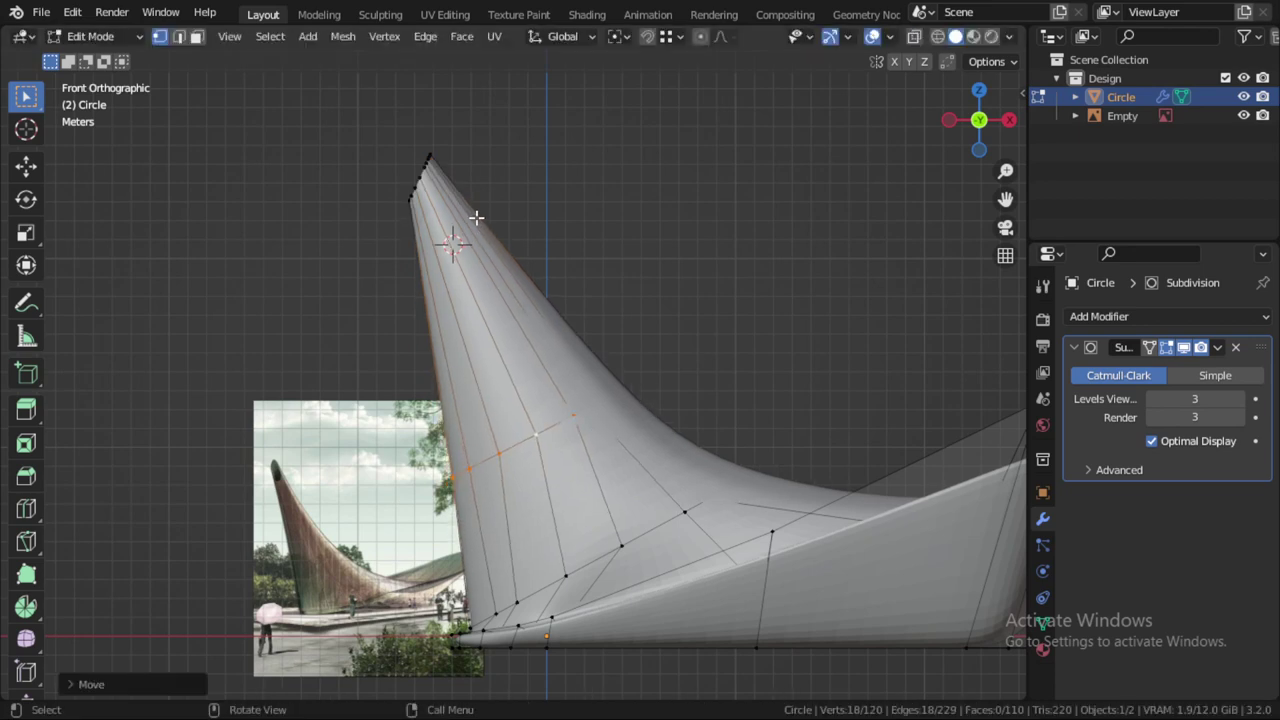
# Step: Move the tip vertices further up and left and scale them down
pyautogui.keyDown('alt'); pyautogui.click(416, 178); pyautogui.keyUp('alt')
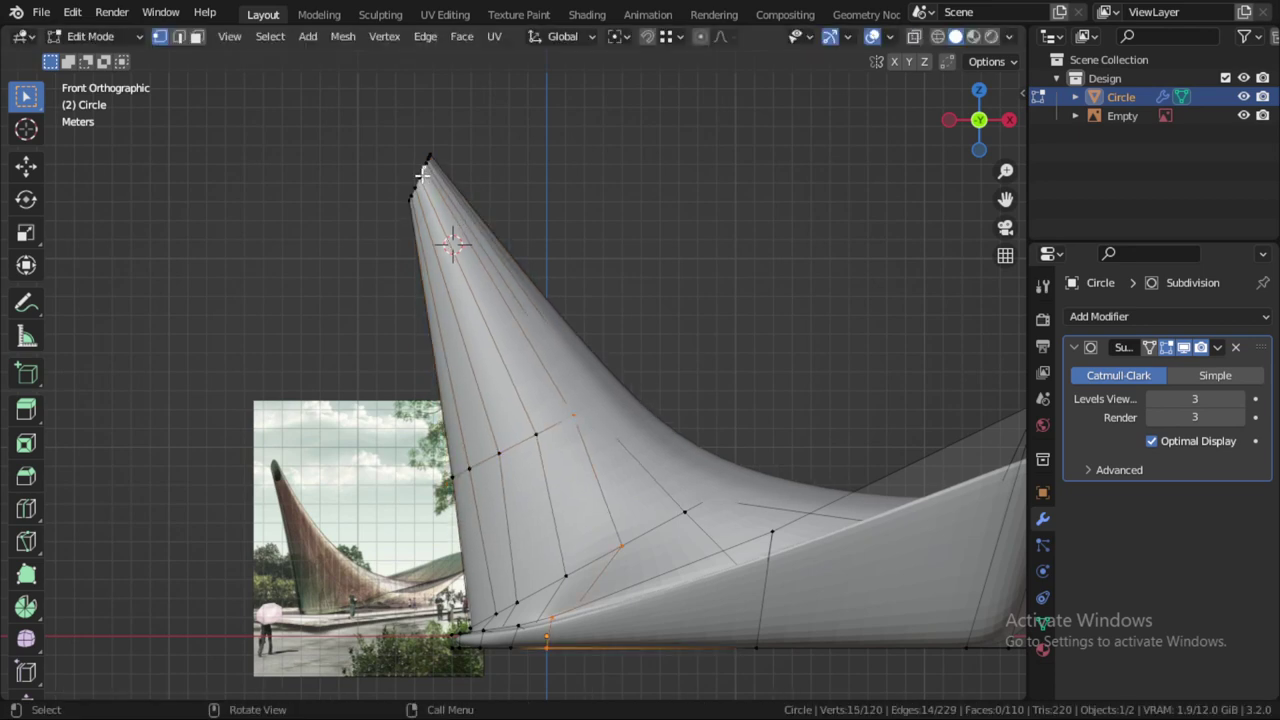
pyautogui.keyDown('alt'); pyautogui.click(428, 210); pyautogui.keyUp('alt')
pyautogui.press('g')
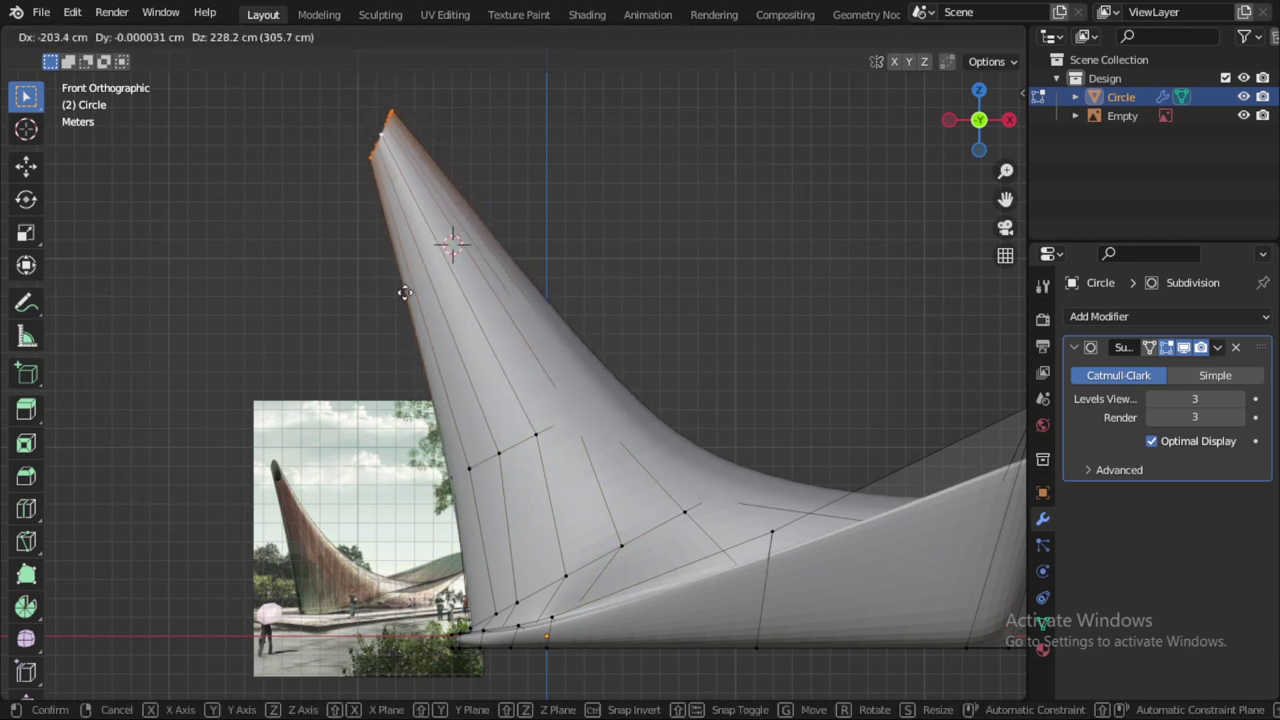
pyautogui.click(400, 281)
pyautogui.press('s')
pyautogui.click(519, 352)
# Step: Add an edge loop across the canopy, slid about -0.97 toward its wide end
pyautogui.press('Tab')
pyautogui.scroll(-5, 525, 390)
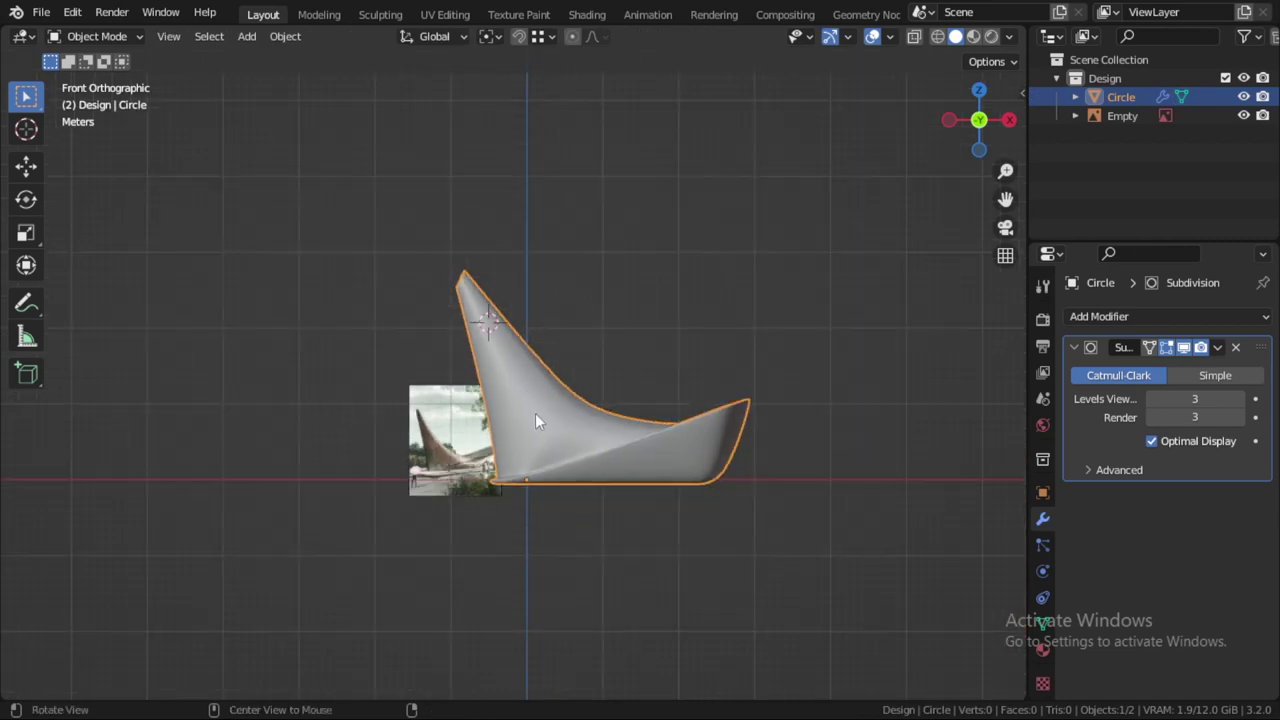
pyautogui.moveTo(535, 413)
pyautogui.mouseDown(button='middle')
pyautogui.moveTo(654, 520)
pyautogui.moveTo(707, 505)
pyautogui.mouseUp(button='middle')
pyautogui.scroll(2, 706, 504)
pyautogui.press('Tab')
pyautogui.scroll(2, 690, 450)
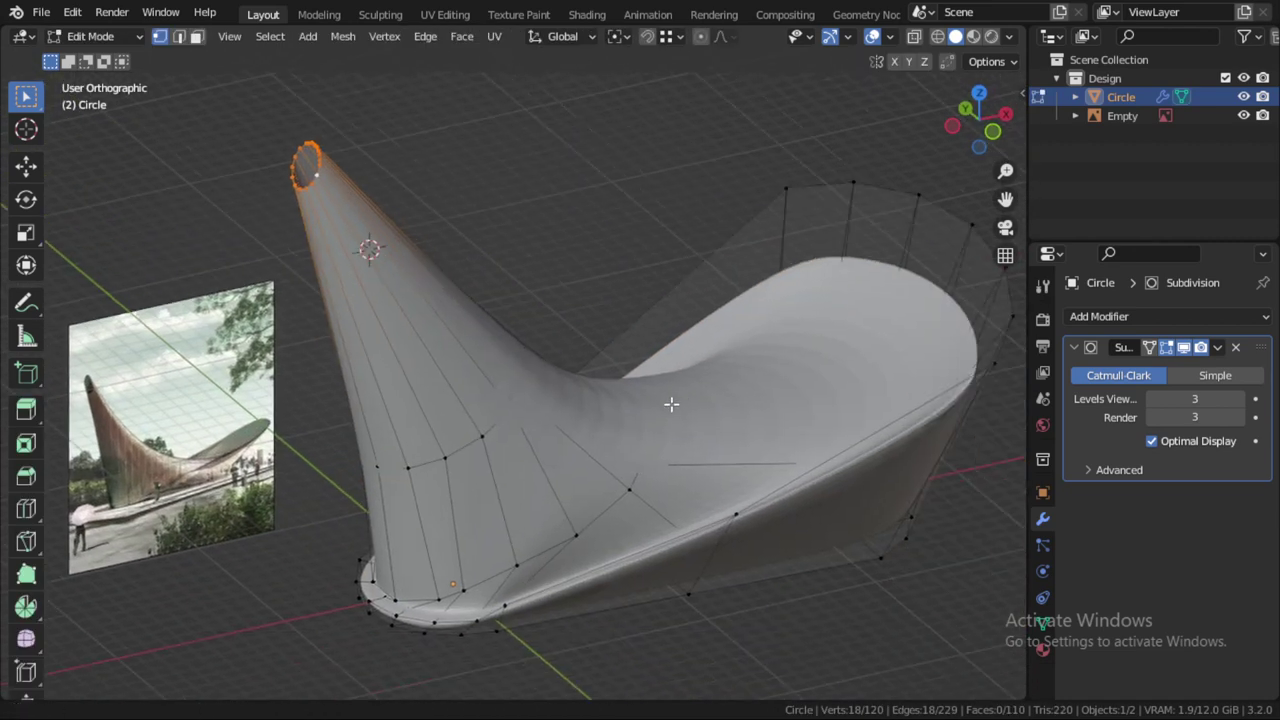
pyautogui.scroll(2, 711, 380)
pyautogui.scroll(1, 700, 546)
pyautogui.hotkey('ctrl', 'r')
pyautogui.click(694, 495)
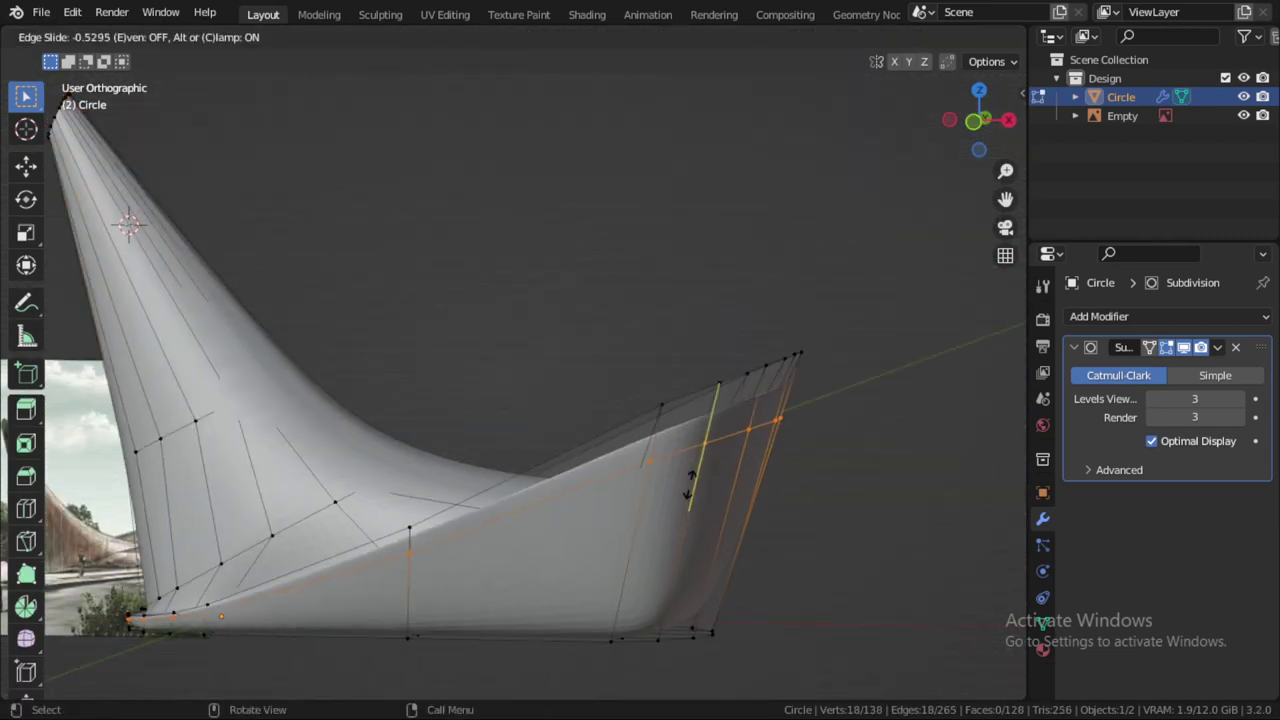
pyautogui.click(690, 423)
# Step: Shade the shell smooth in Object Mode
pyautogui.press('Tab')
pyautogui.scroll(-4, 497, 443)
pyautogui.moveTo(497, 443)
pyautogui.mouseDown(button='middle')
pyautogui.moveTo(586, 497)
pyautogui.moveTo(588, 482)
pyautogui.moveTo(660, 451)
pyautogui.moveTo(635, 418)
pyautogui.moveTo(669, 380)
pyautogui.mouseUp(button='middle')
pyautogui.scroll(2, 588, 482)
pyautogui.press('Tab')
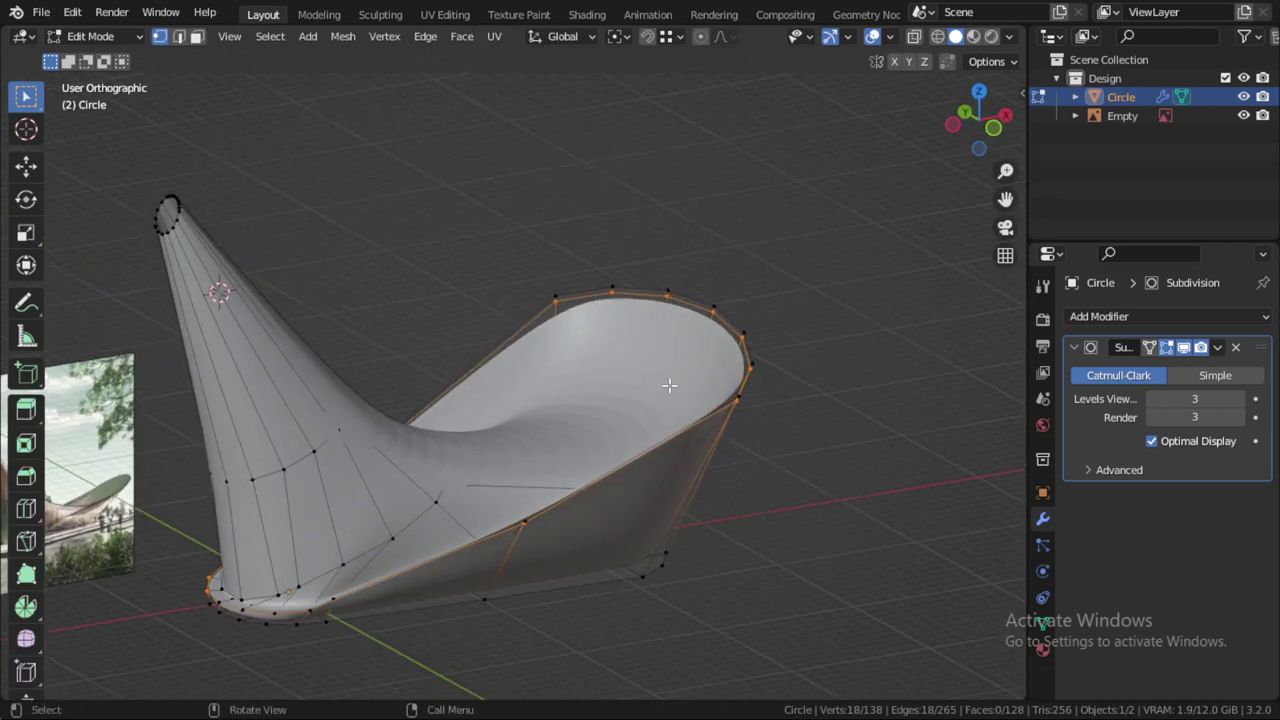
pyautogui.press('Tab')
pyautogui.rightClick(672, 378)
pyautogui.click(672, 380)
# Step: Inspect the smoothed pavilion and collapse the Subdivision modifier panel
pyautogui.moveTo(634, 443)
pyautogui.mouseDown(button='middle')
pyautogui.moveTo(671, 400)
pyautogui.moveTo(660, 434)
pyautogui.moveTo(657, 405)
pyautogui.moveTo(613, 381)
pyautogui.mouseUp(button='middle')
pyautogui.scroll(-3, 592, 443)
pyautogui.moveTo(592, 443)
pyautogui.mouseDown(button='middle')
pyautogui.moveTo(582, 458)
pyautogui.moveTo(640, 441)
pyautogui.mouseUp(button='middle')
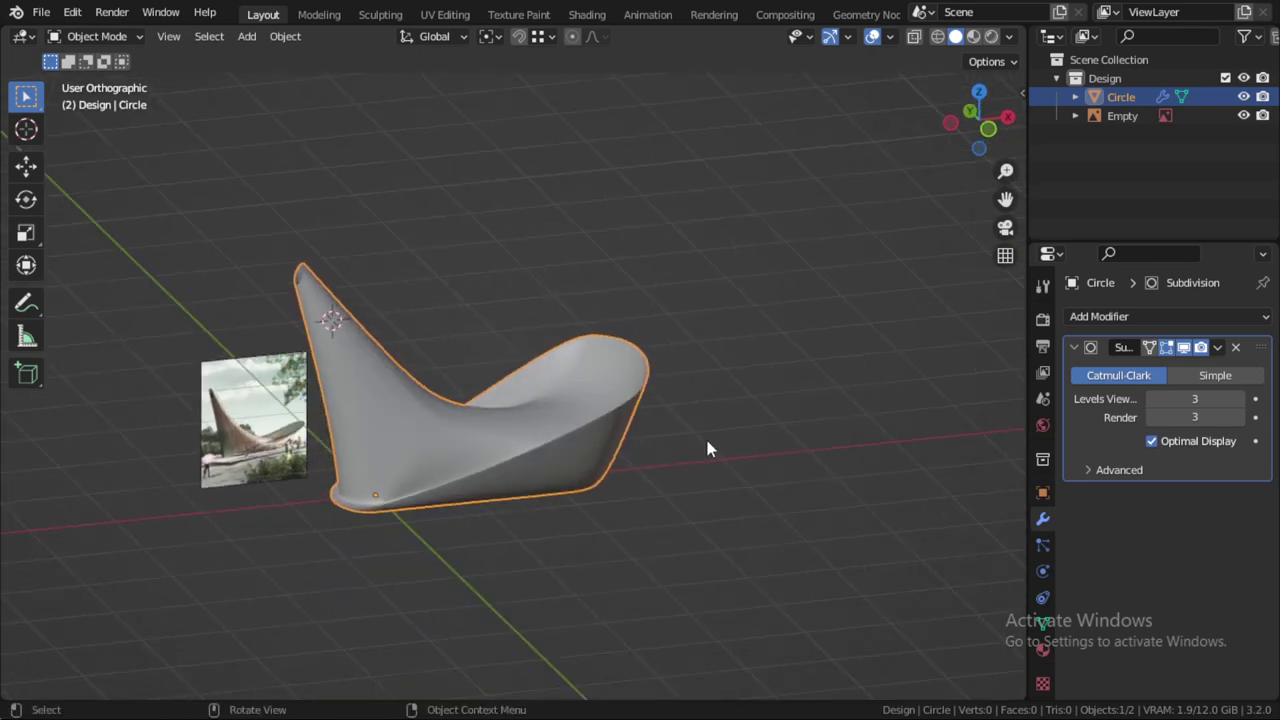
pyautogui.click(1073, 347)
pyautogui.scroll(3, 603, 493)
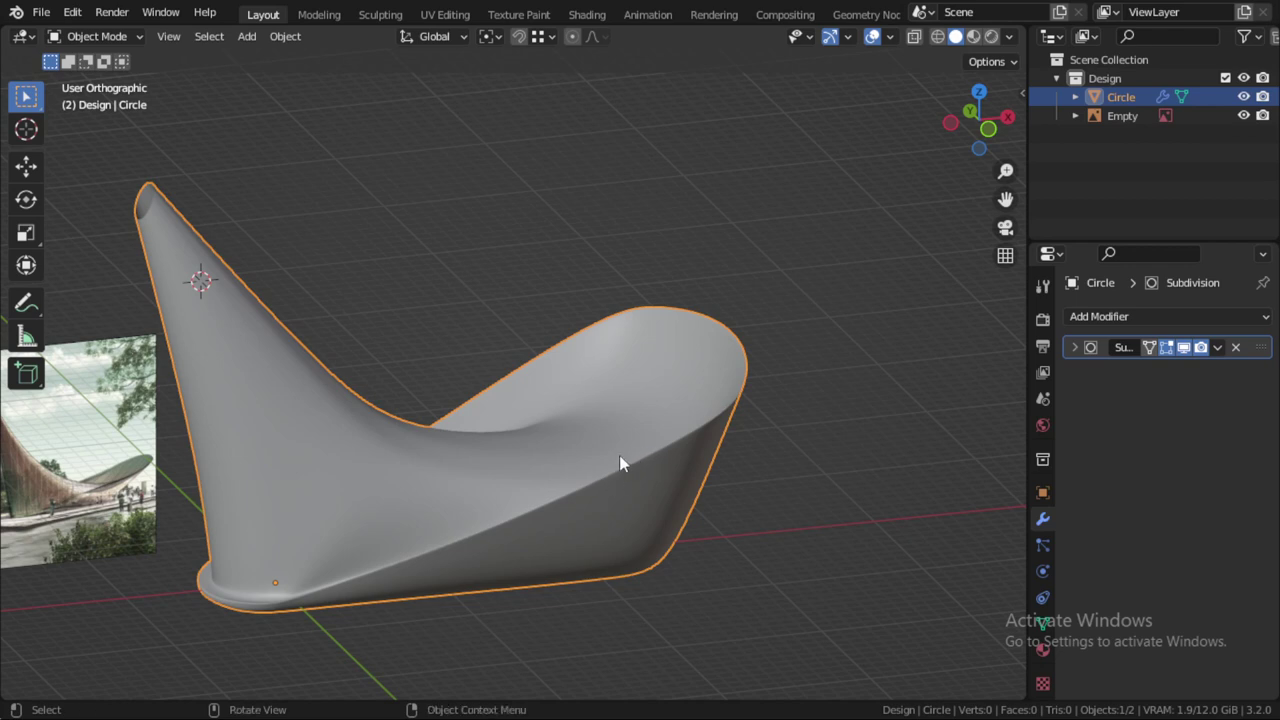
# Step: Rename the Circle shell object to 'building' and pan to frame it
pyautogui.press('F2')
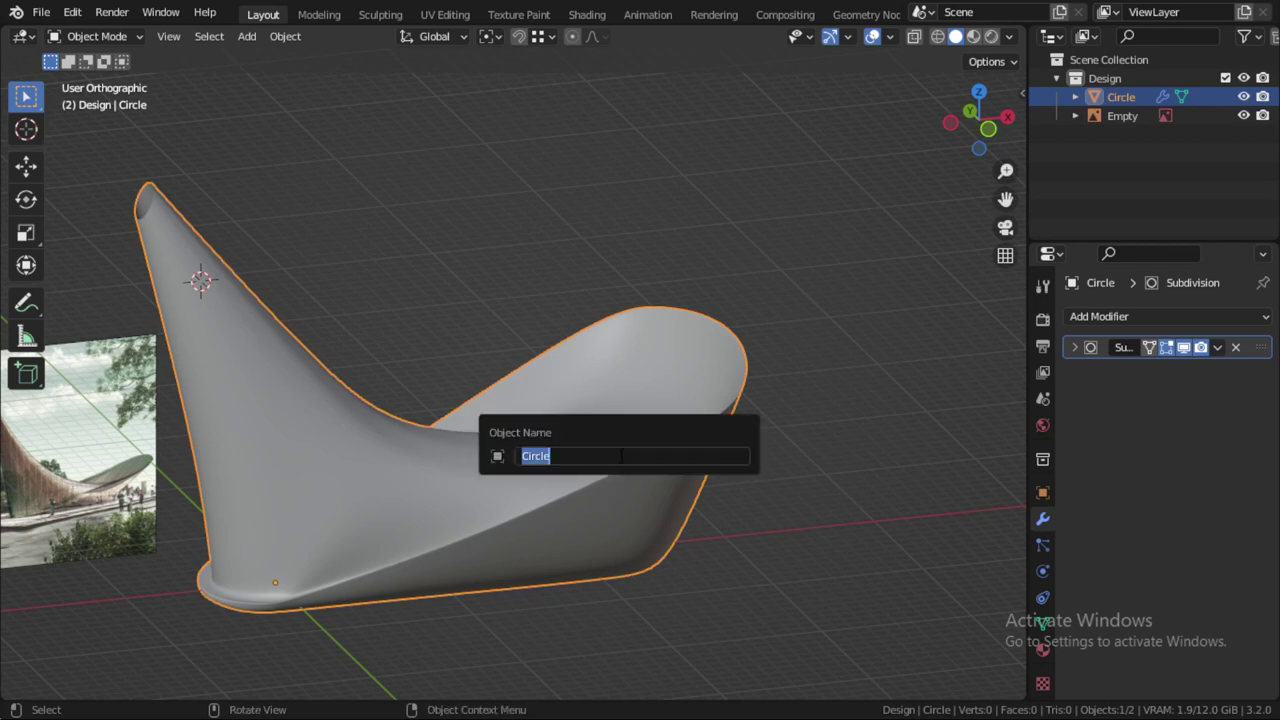
pyautogui.write('b')
pyautogui.write('ng')
pyautogui.press('Return')
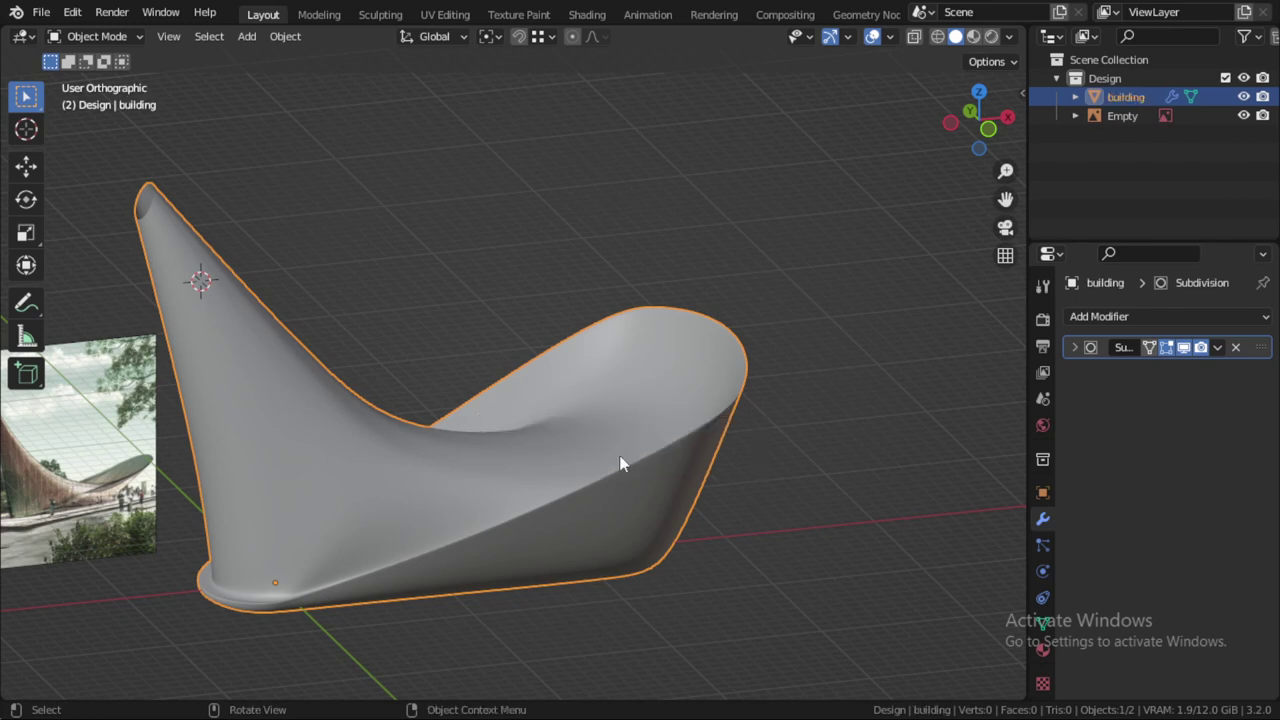
pyautogui.keyDown('shift'); pyautogui.moveTo(436, 403); pyautogui.dragTo(586, 392, button='middle'); pyautogui.keyUp('shift')
pyautogui.keyDown('shift'); pyautogui.moveTo(626, 437); pyautogui.dragTo(615, 440, button='middle'); pyautogui.keyUp('shift')
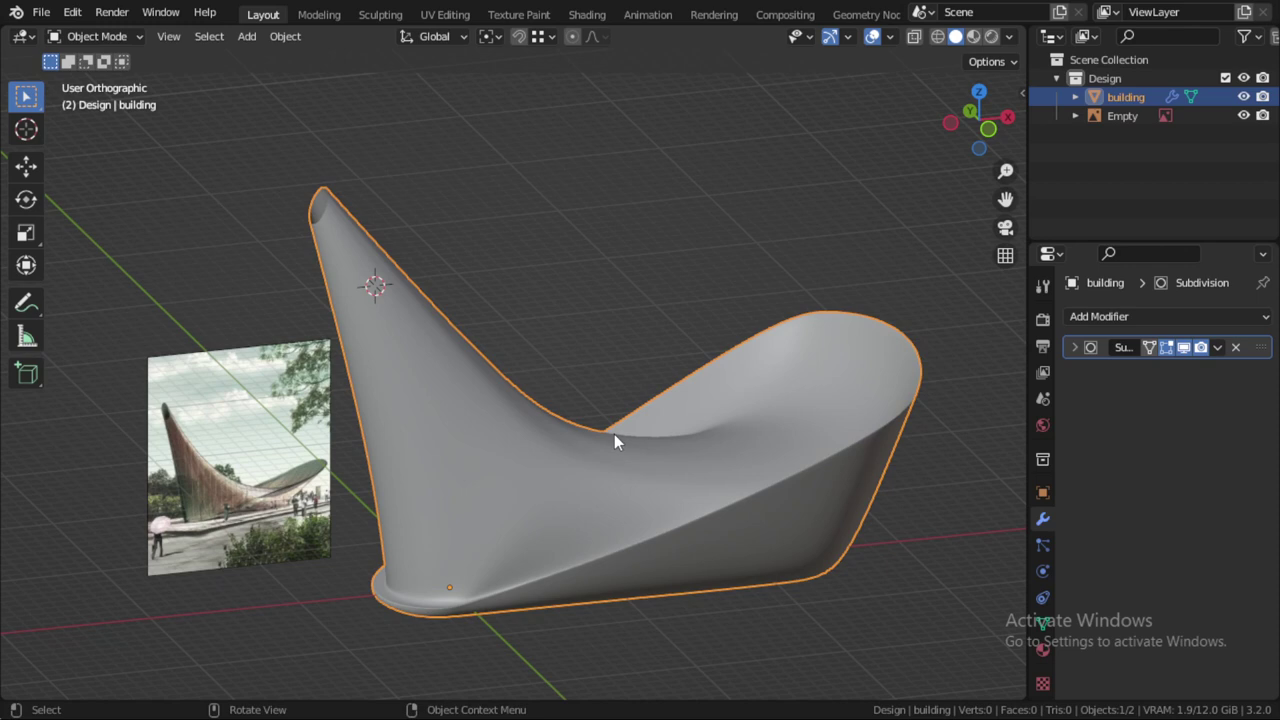
# Step: In Edit Mode, select the rim loop at the cone's tip and rotate it around X
pyautogui.press('Tab')
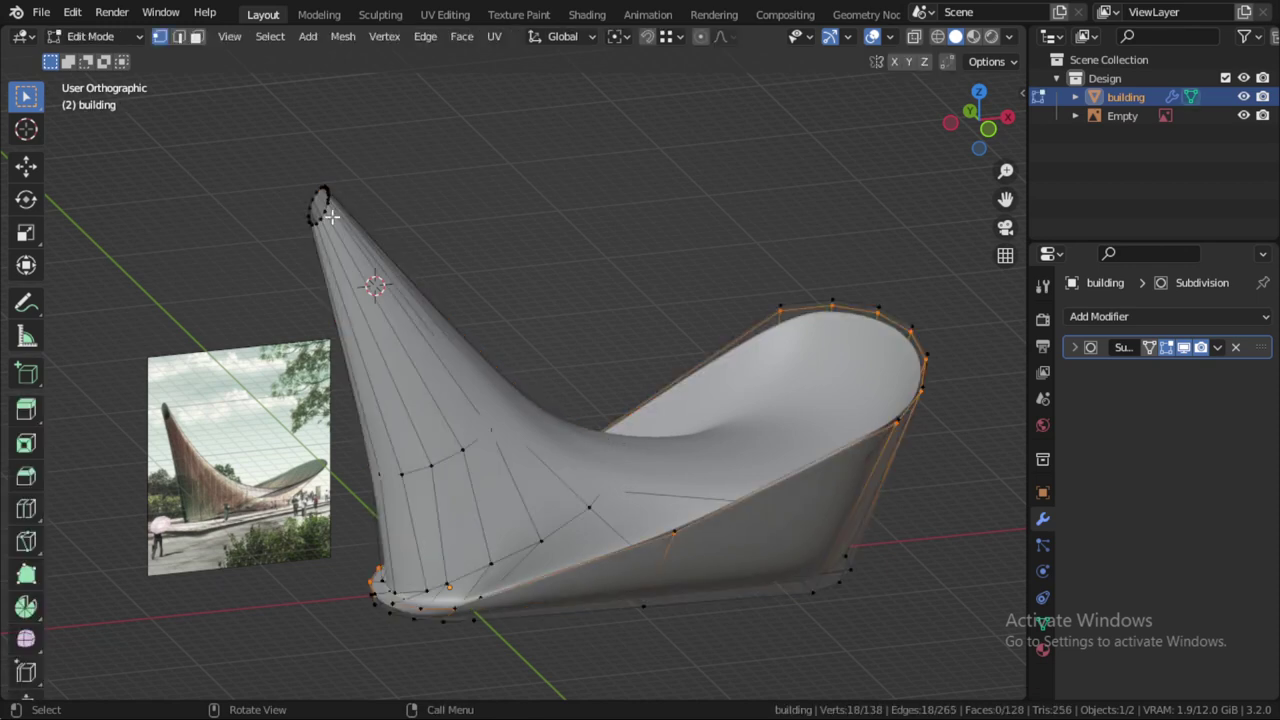
pyautogui.keyDown('alt'); pyautogui.click(323, 207); pyautogui.keyUp('alt')
pyautogui.moveTo(354, 249); pyautogui.dragTo(469, 280, button='middle')
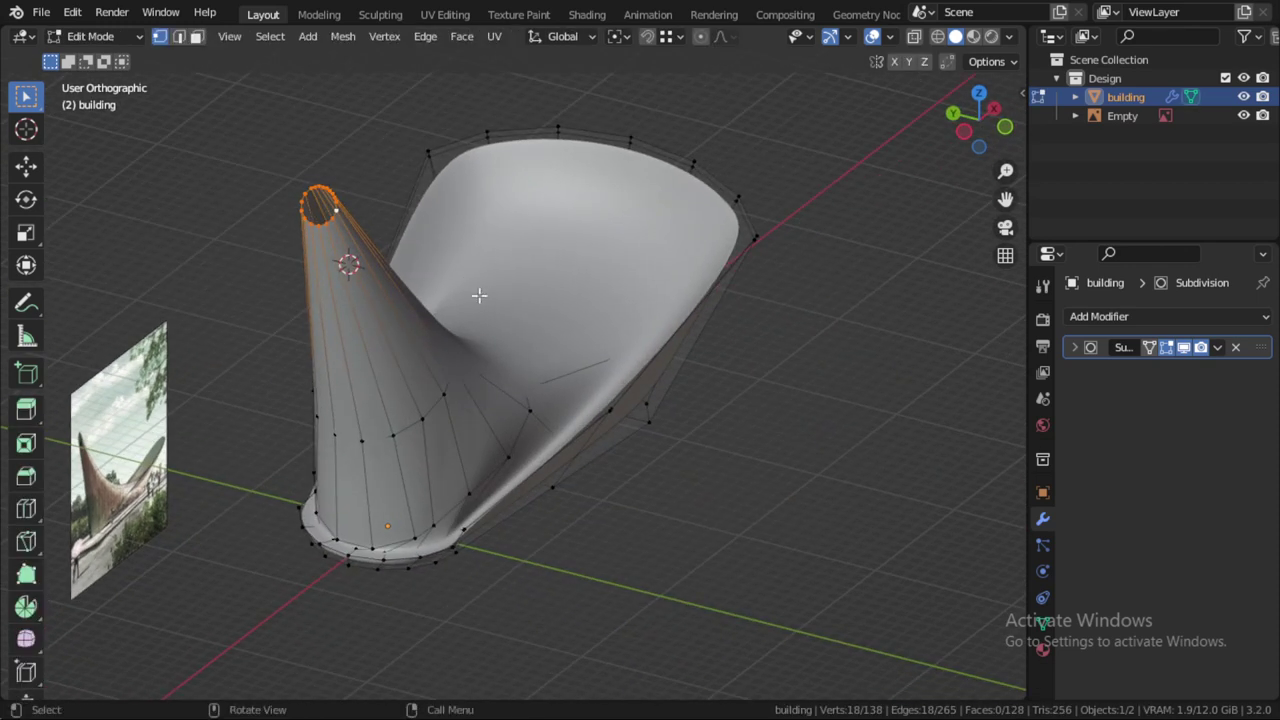
pyautogui.press('r')
pyautogui.press('x')
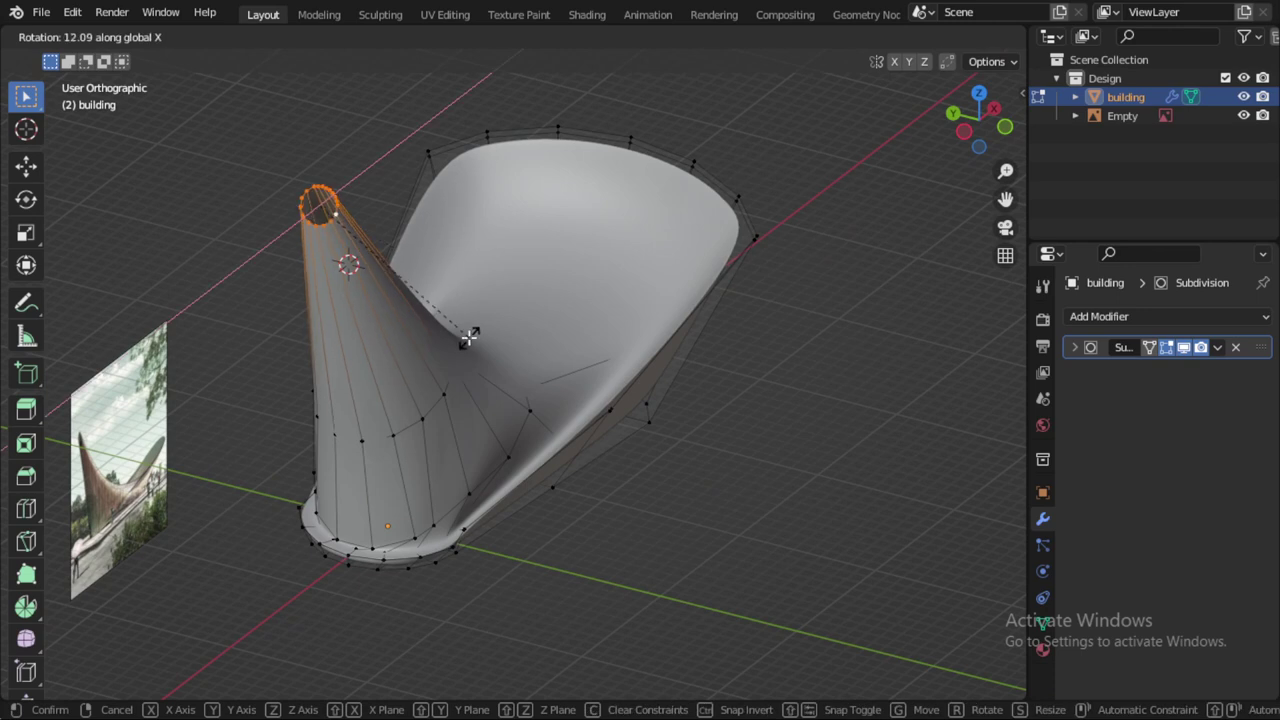
pyautogui.click(469, 337)
pyautogui.press('KP_7')
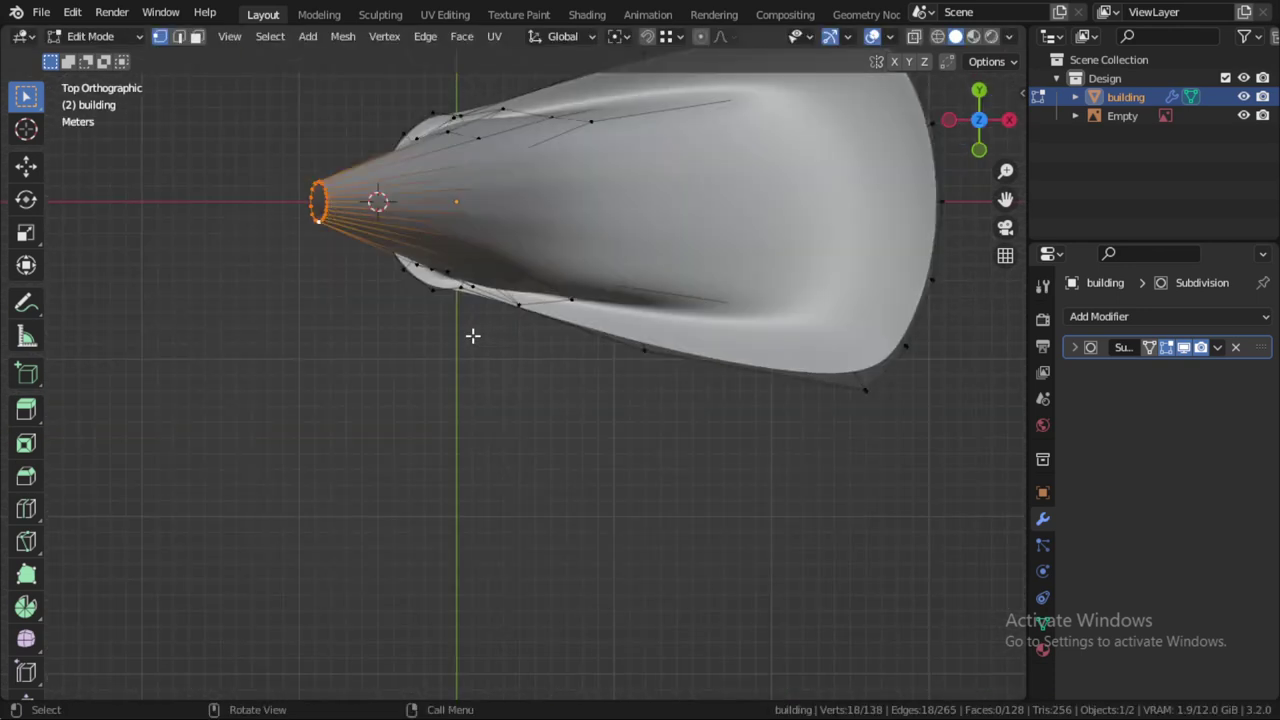
# Step: Tilt the tip rim further with rotations around X, Y, then X, and return to Object Mode
pyautogui.press('r')
pyautogui.press('x')
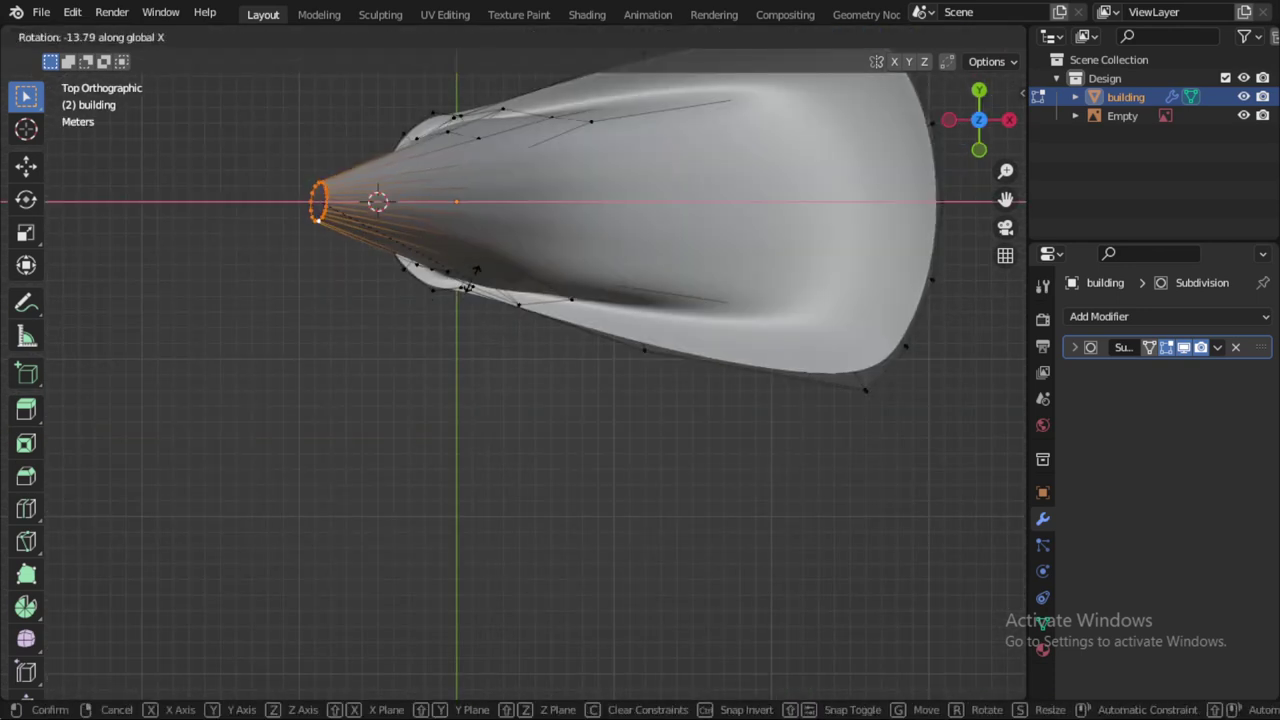
pyautogui.click(471, 265)
pyautogui.press('r')
pyautogui.press('y')
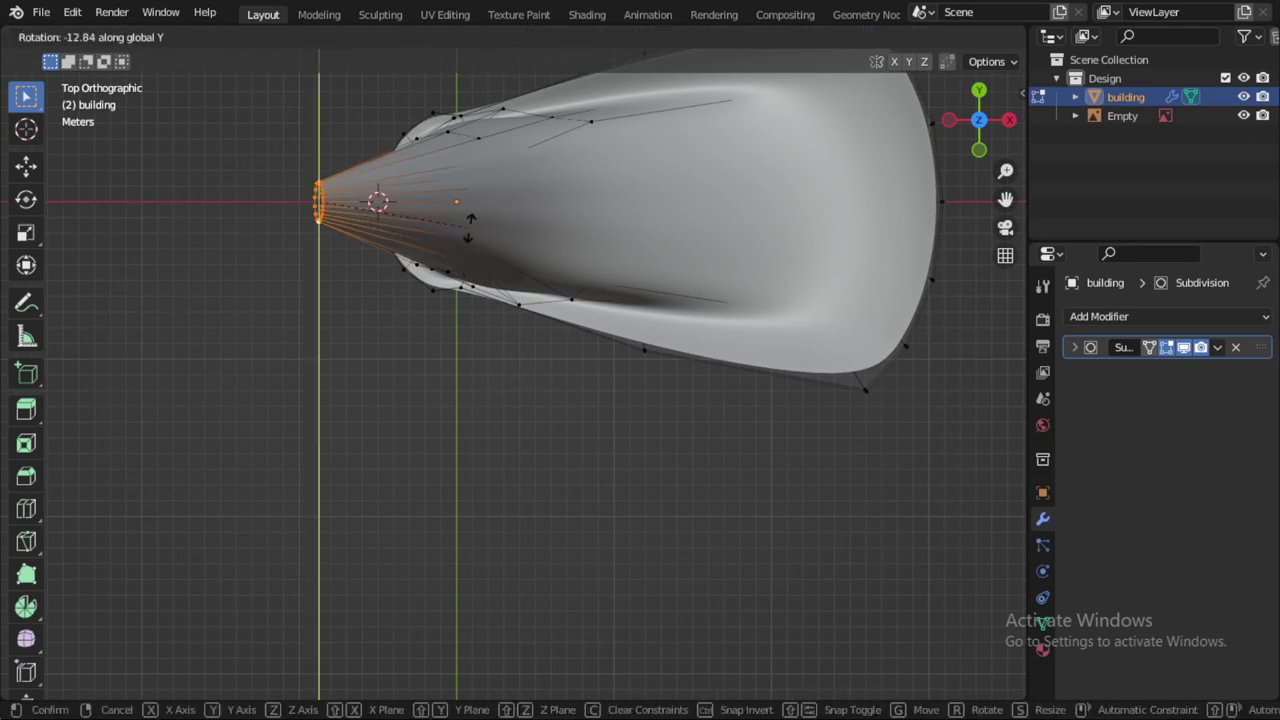
pyautogui.click(437, 313)
pyautogui.press('r')
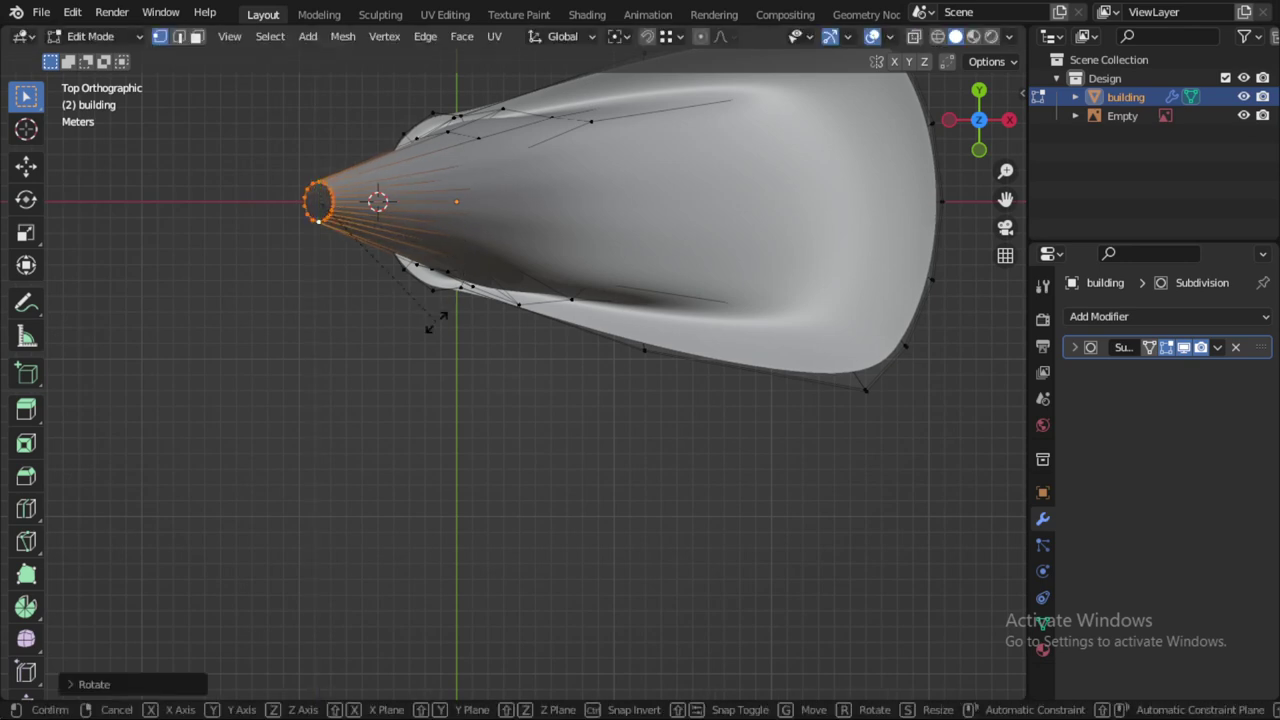
pyautogui.press('x')
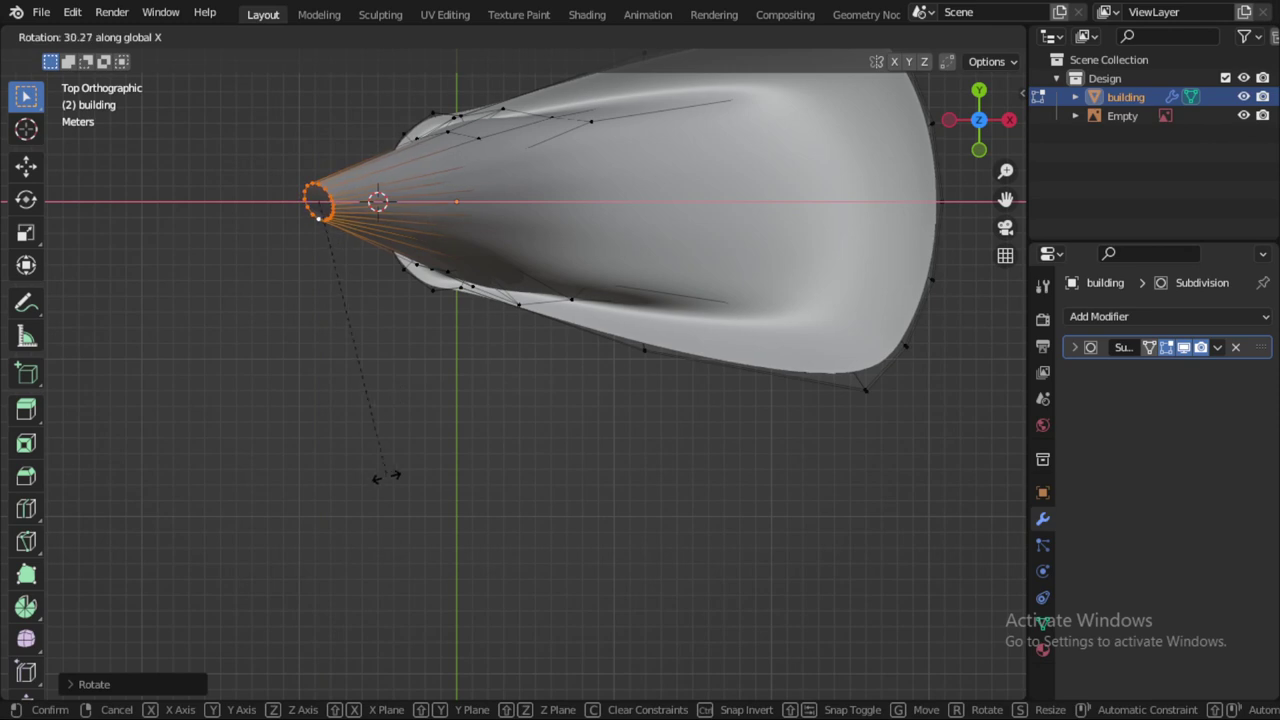
pyautogui.click(387, 476)
pyautogui.press('Tab')
pyautogui.moveTo(390, 374)
pyautogui.mouseDown(button='middle')
pyautogui.moveTo(448, 212)
pyautogui.moveTo(473, 265)
pyautogui.moveTo(473, 338)
pyautogui.moveTo(608, 317)
pyautogui.moveTo(660, 402)
pyautogui.mouseUp(button='middle')
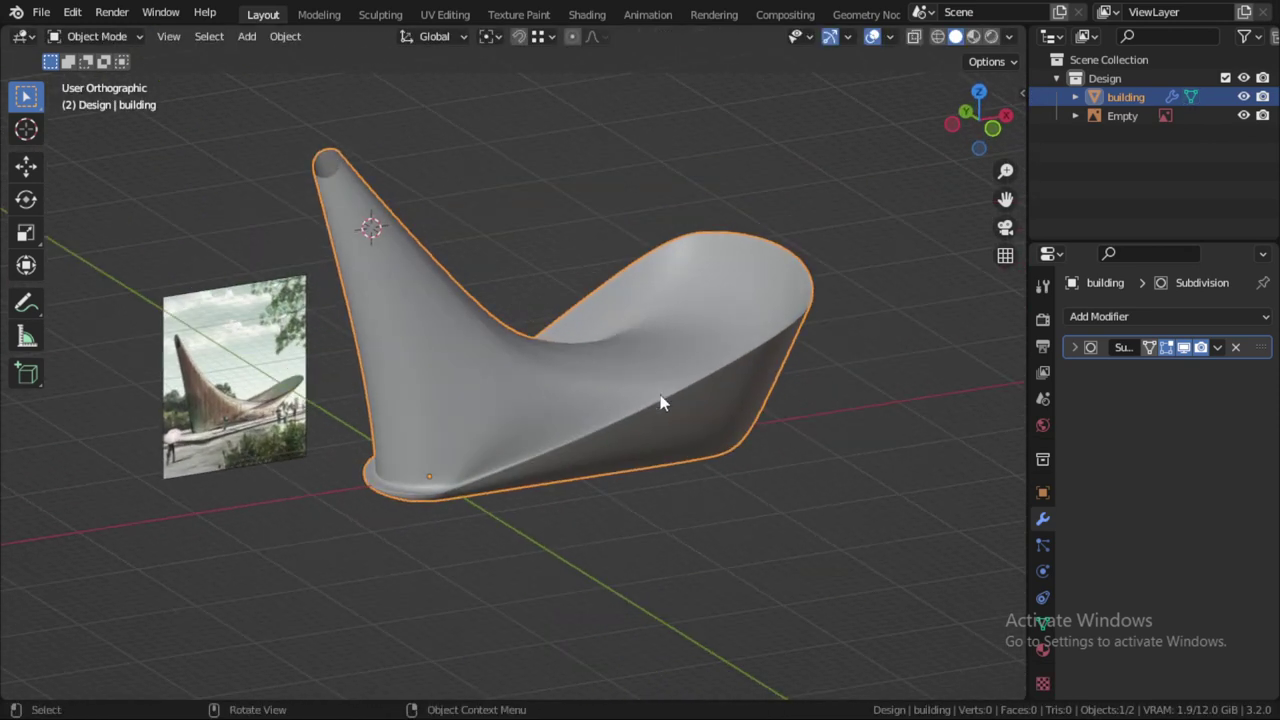
# Step: Duplicate the building in place and name the copy 'wire'
pyautogui.hotkey('shift', 'd')
pyautogui.rightClick(618, 345)
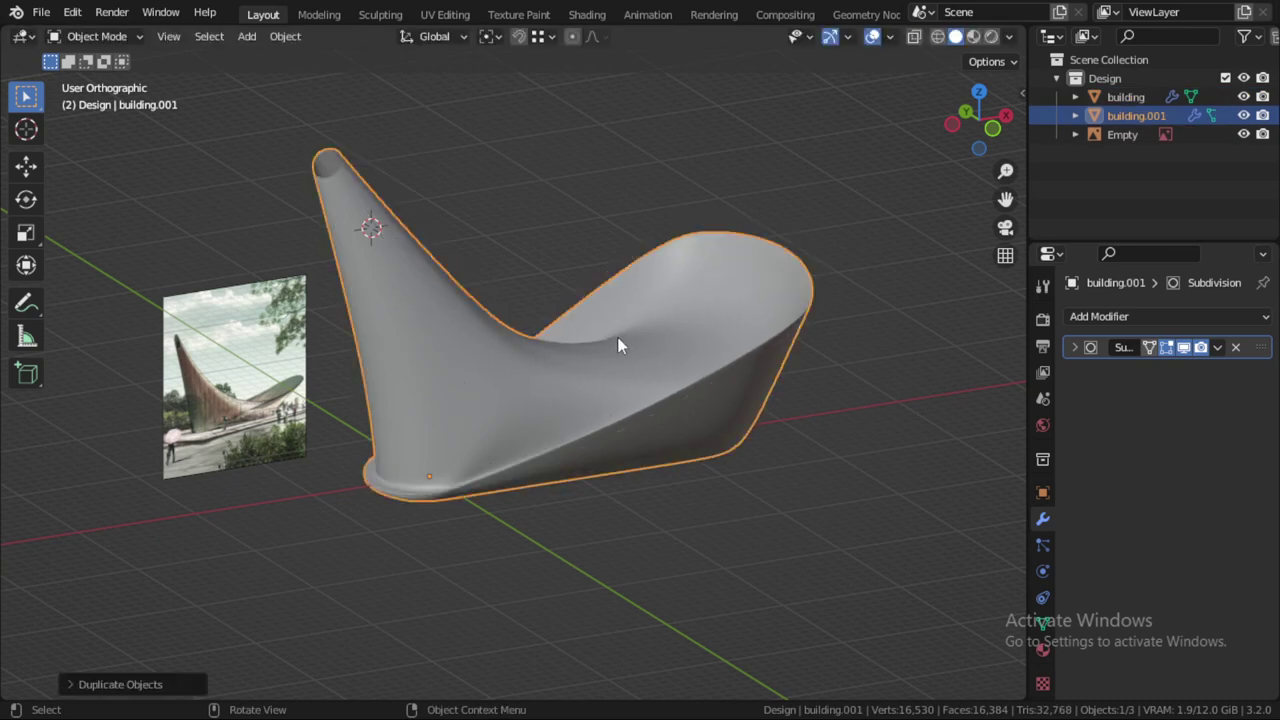
pyautogui.press('F2')
pyautogui.write('wire')
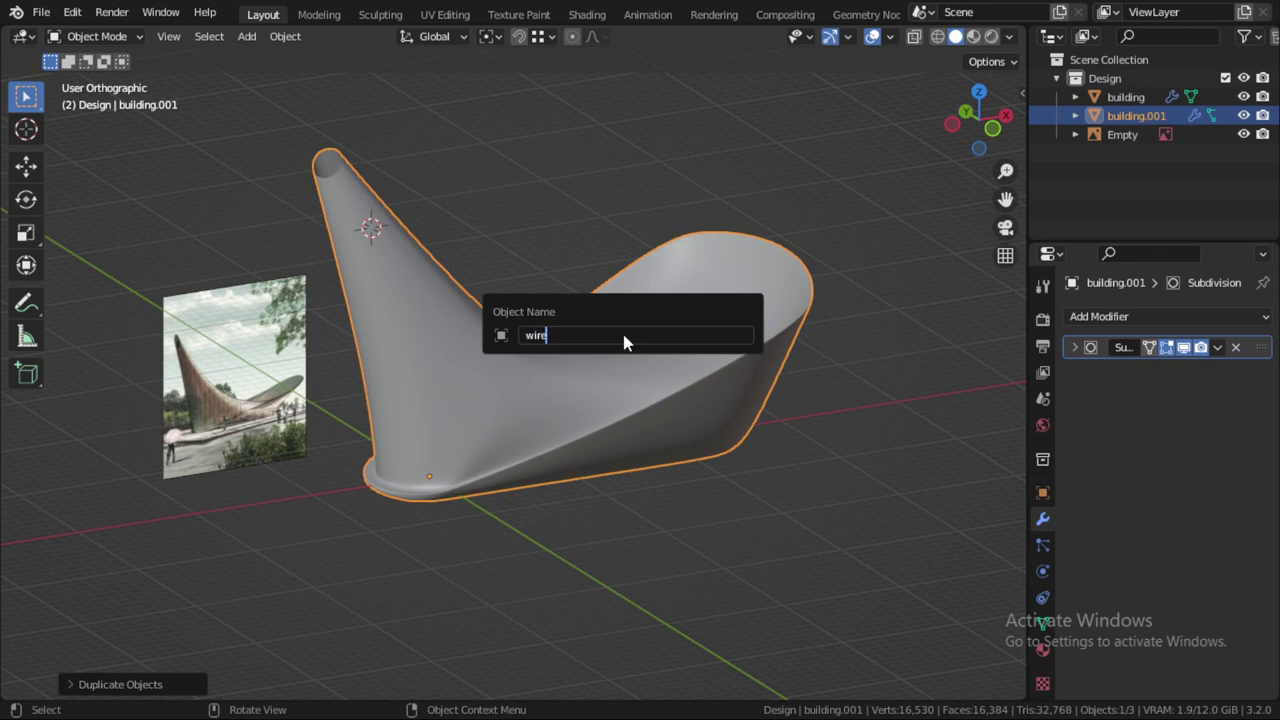
pyautogui.press('Return')
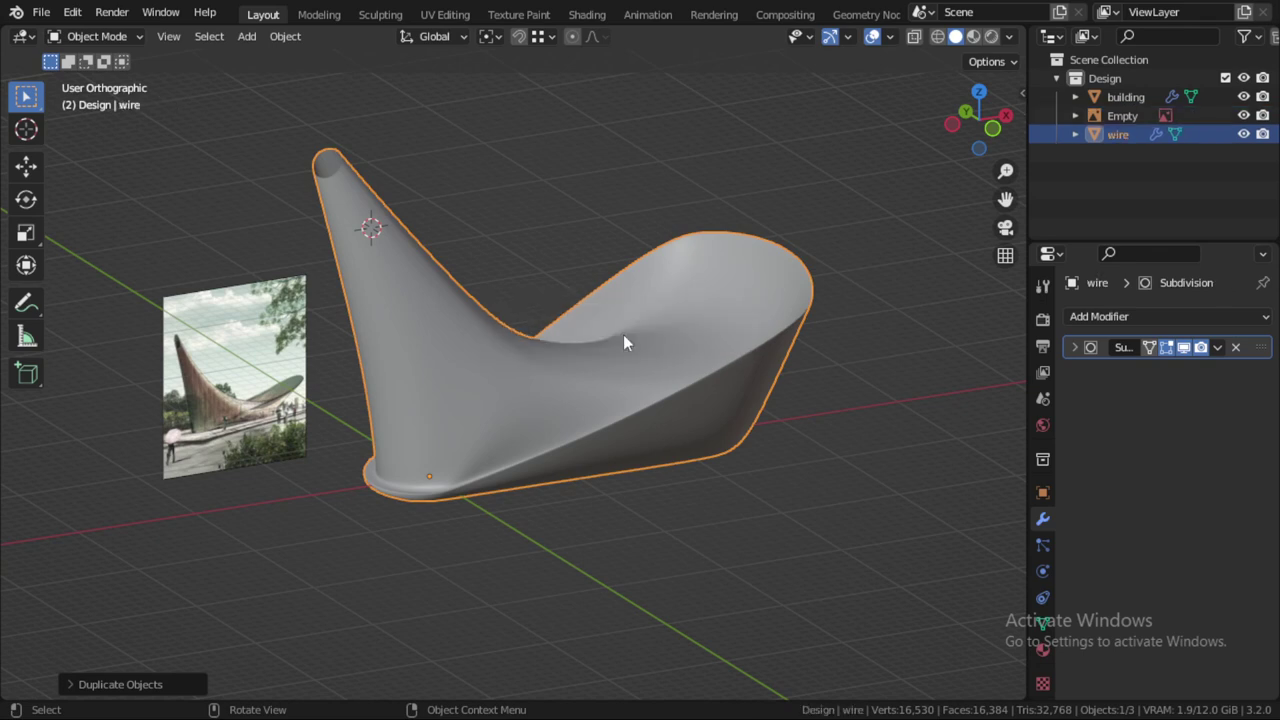
# Step: Remove wire's Subdivision modifier, set its origin to geometry, and enlarge it slightly
pyautogui.click(1235, 347)
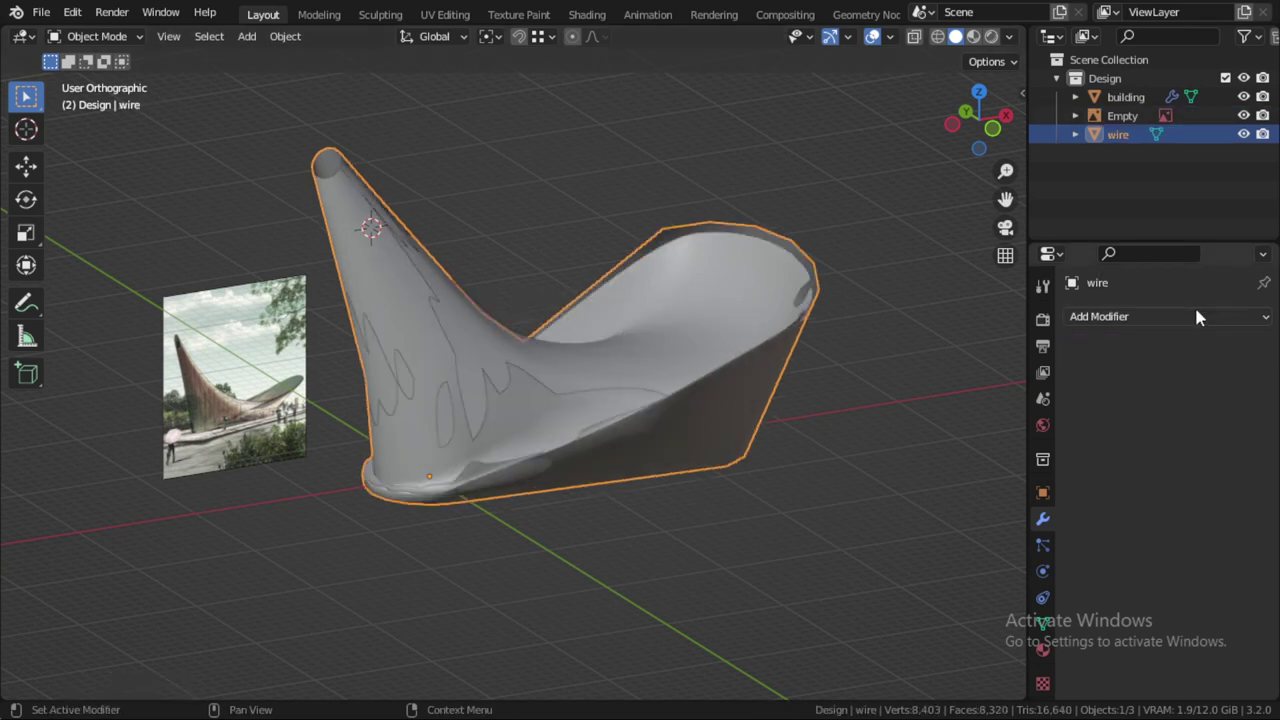
pyautogui.click(1195, 314)
pyautogui.scroll(2, 665, 423)
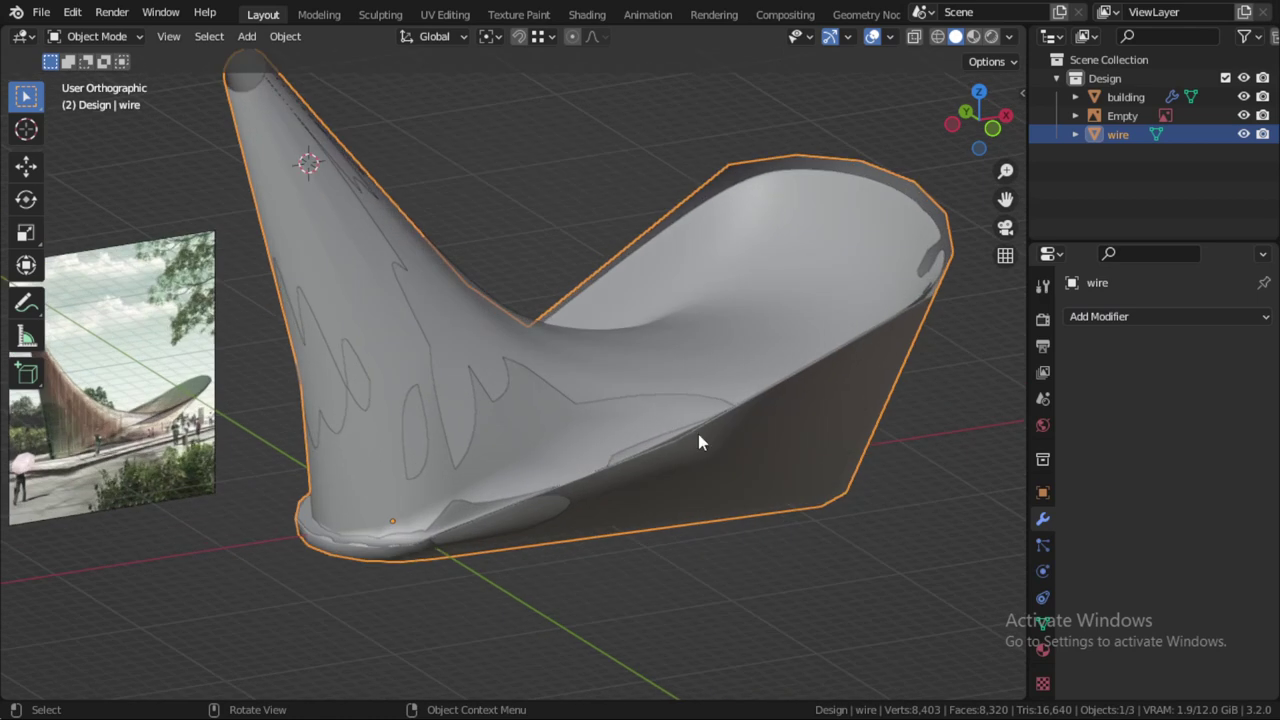
pyautogui.rightClick(698, 434)
pyautogui.moveTo(620, 439)
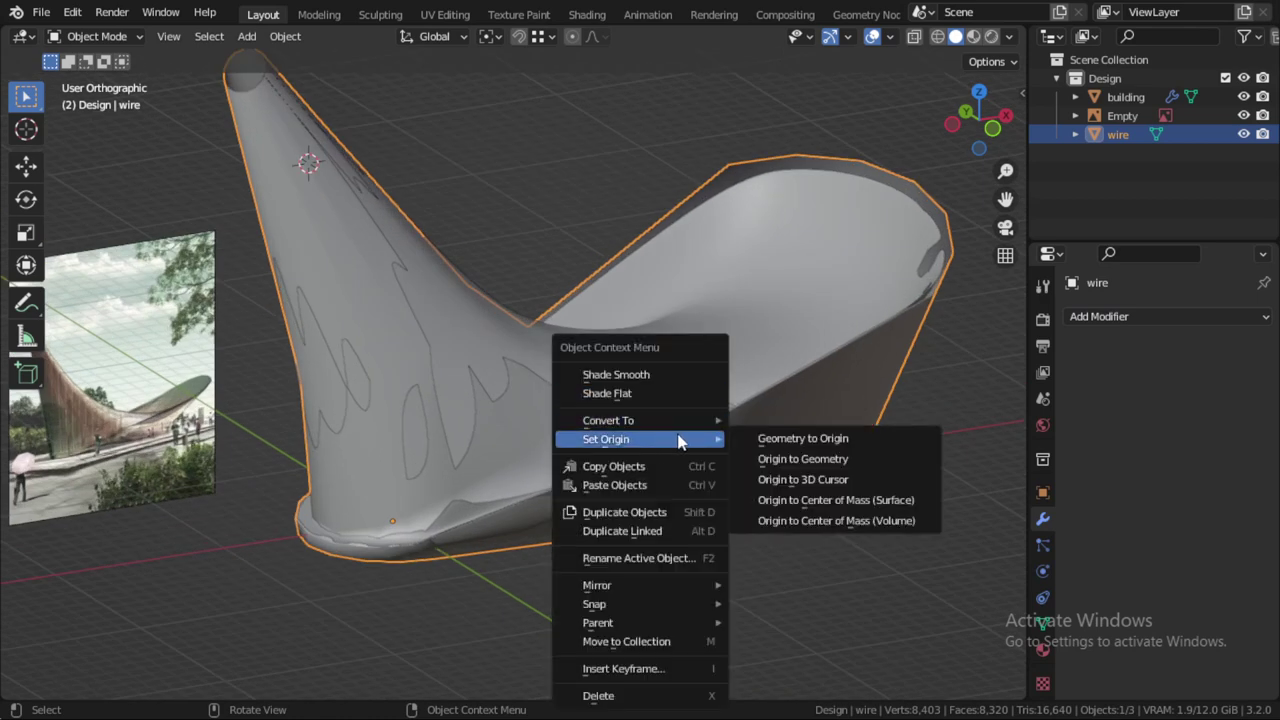
pyautogui.click(803, 452)
pyautogui.press('s')
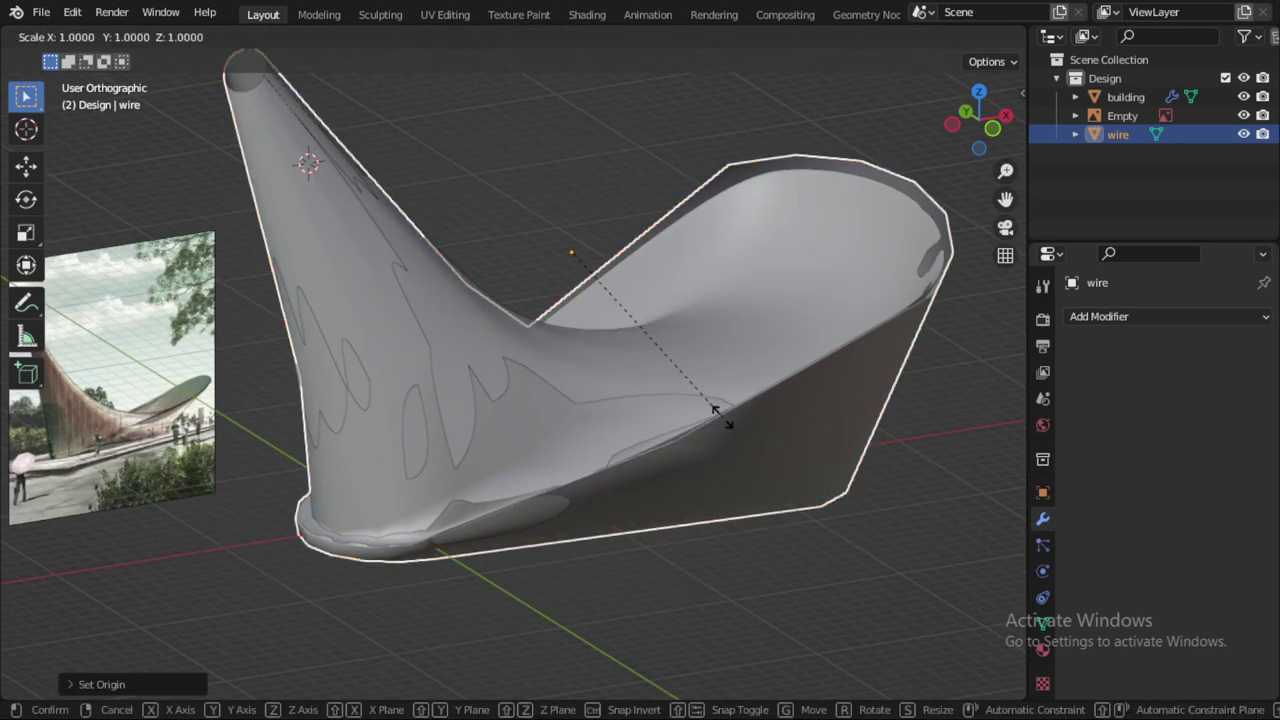
pyautogui.click(729, 423)
pyautogui.click(1134, 316)
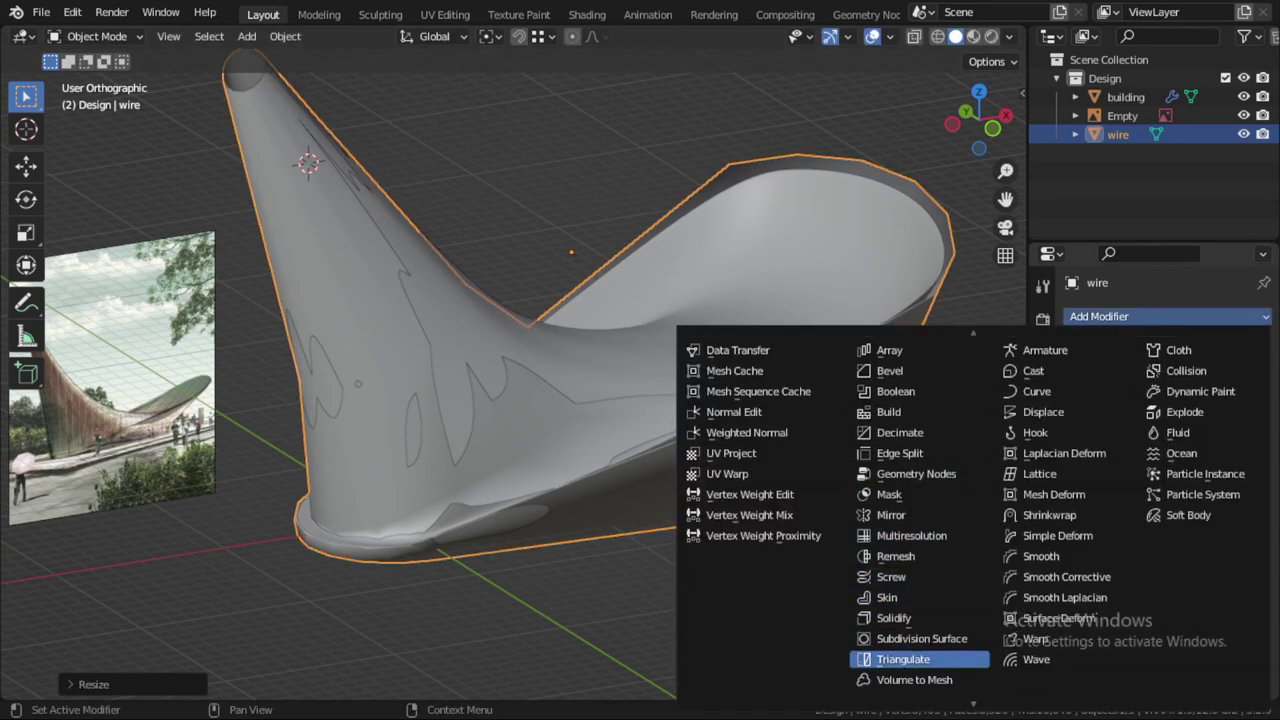
# Step: Add a Wireframe modifier to wire and raise its thickness to 2.9 cm
pyautogui.scroll(-2, 915, 660)
pyautogui.click(900, 692)
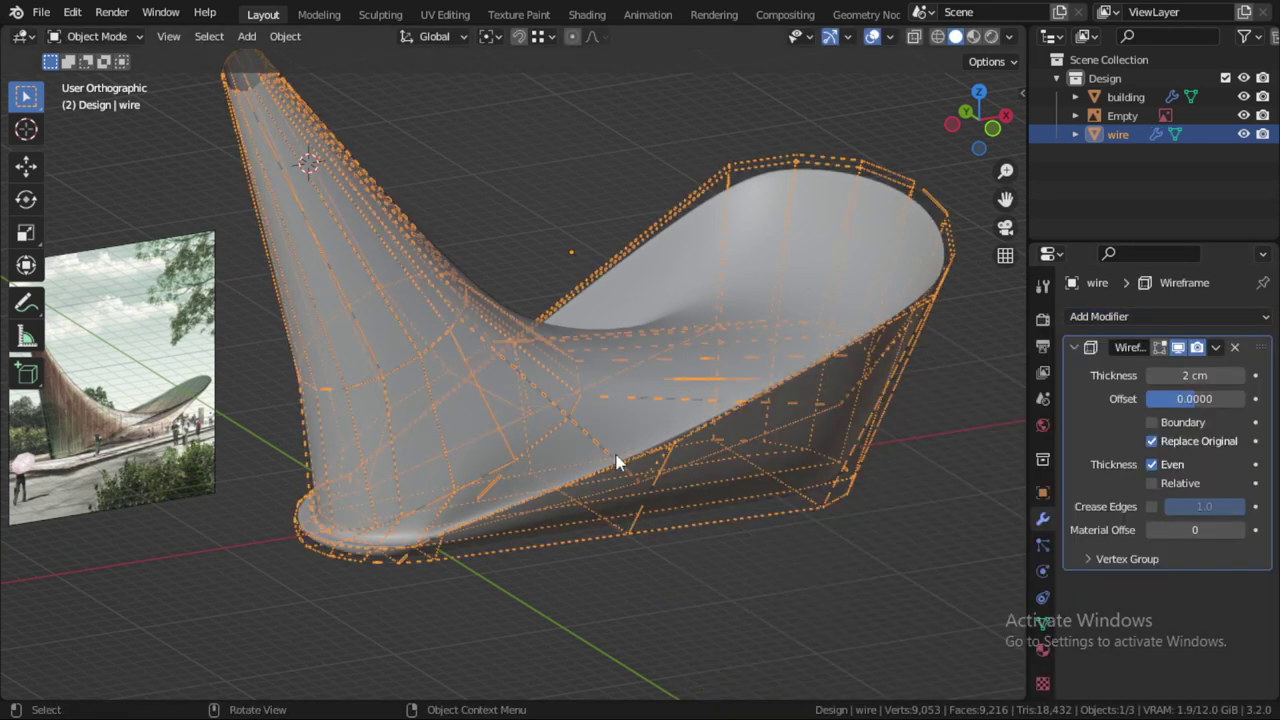
pyautogui.scroll(3, 616, 454)
pyautogui.scroll(2, 616, 454)
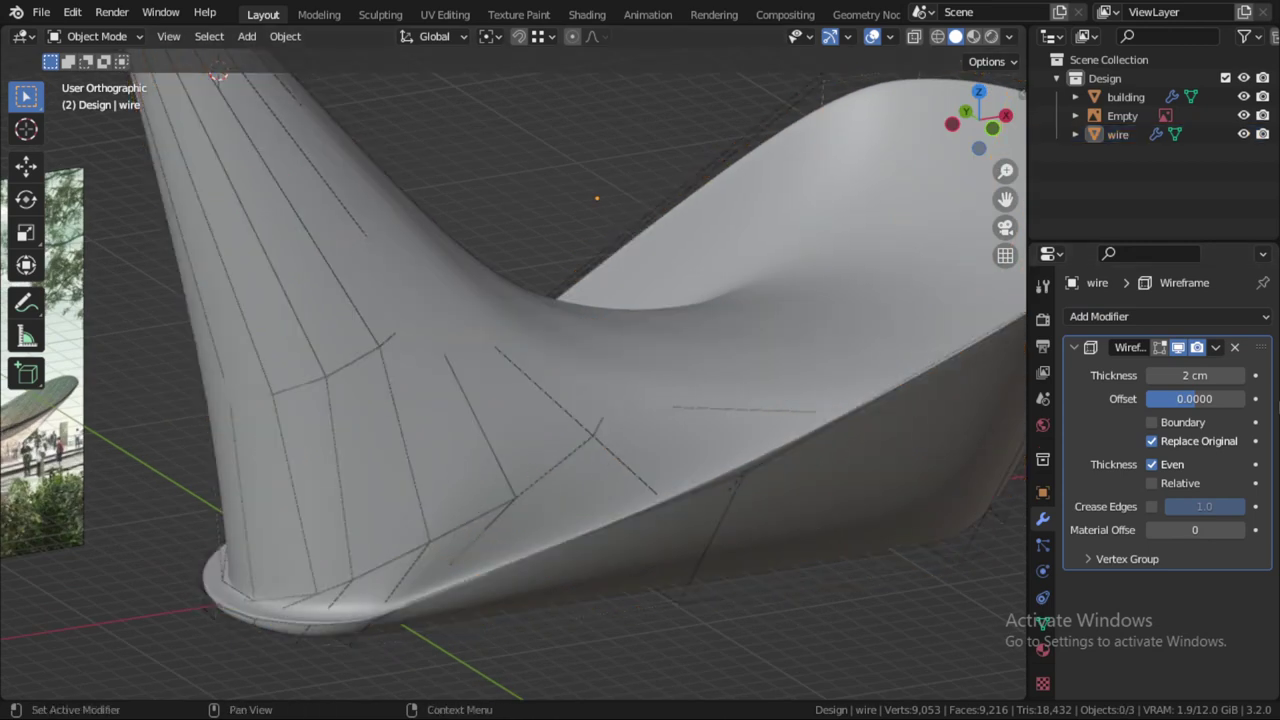
pyautogui.moveTo(1195, 375); pyautogui.dragTo(1245, 375)
pyautogui.scroll(1, 439, 379)
# Step: Inspect the lattice struts in Edit and Object Mode, then collapse the Wireframe panel
pyautogui.press('Tab')
pyautogui.scroll(1, 430, 378)
pyautogui.scroll(1, 369, 374)
pyautogui.scroll(1, 601, 369)
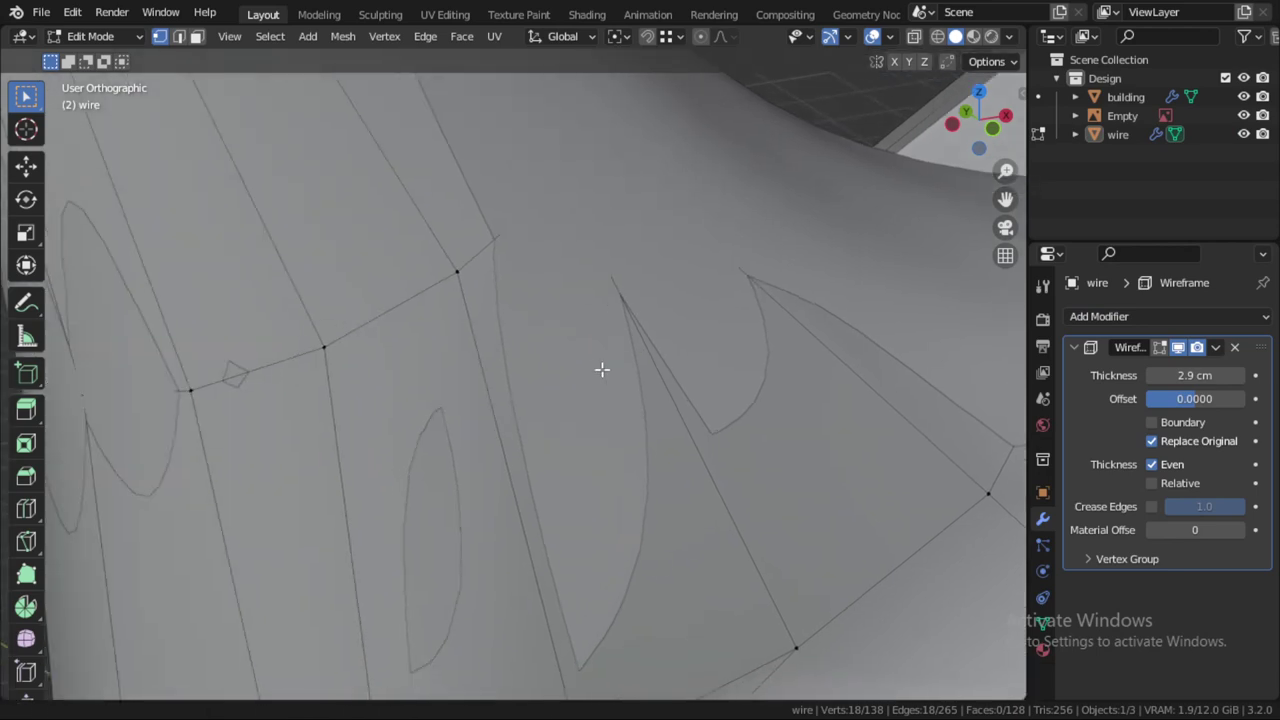
pyautogui.scroll(-1, 591, 420)
pyautogui.press('Tab')
pyautogui.scroll(1, 459, 303)
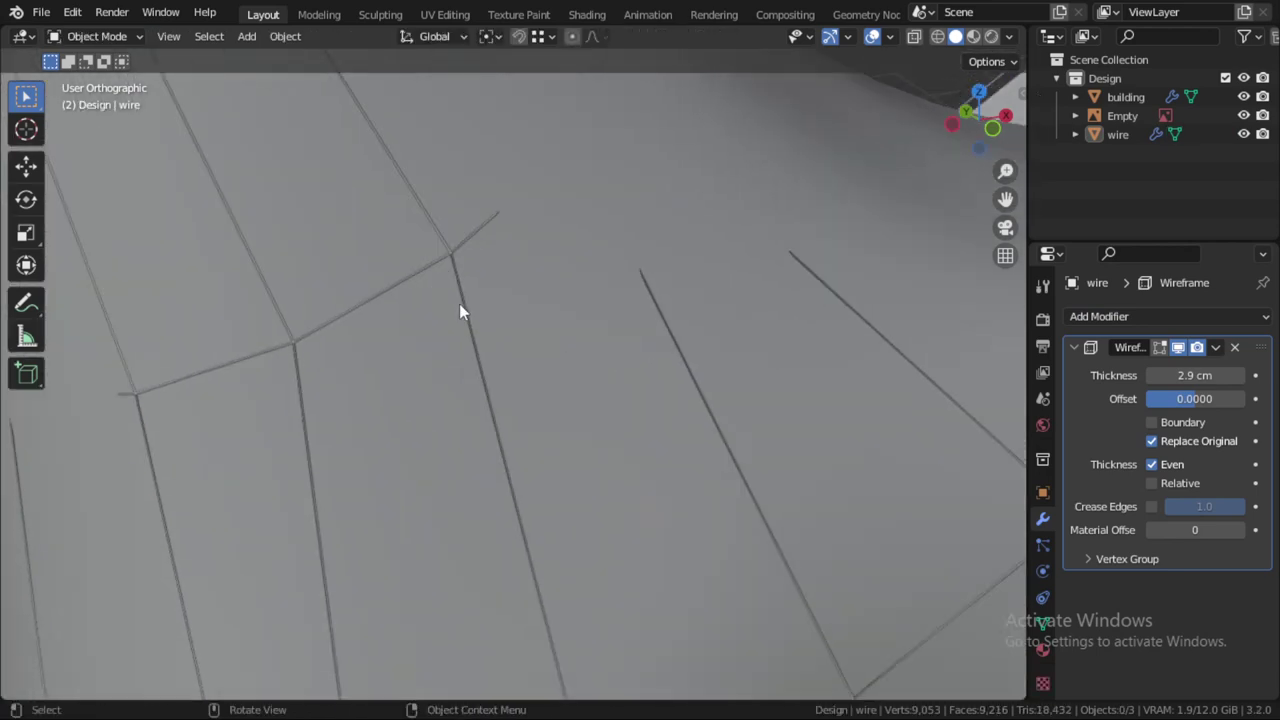
pyautogui.scroll(1, 454, 286)
pyautogui.scroll(-5, 432, 310)
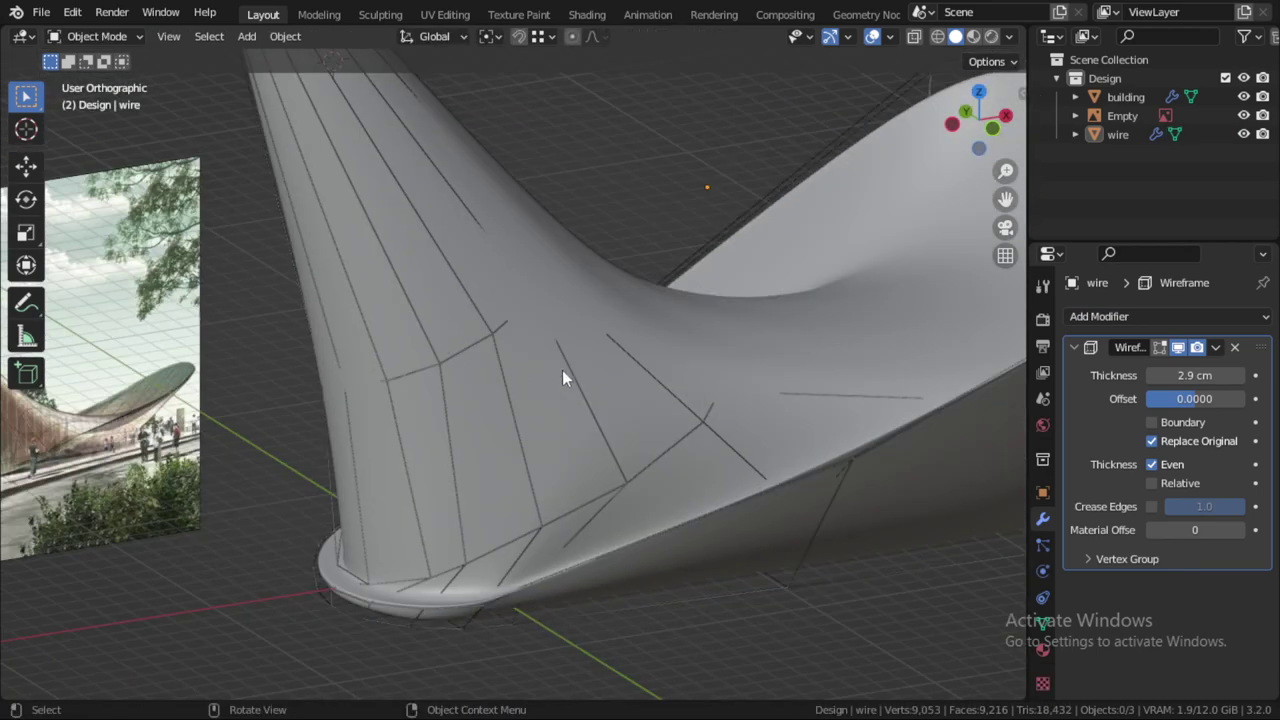
pyautogui.moveTo(563, 374)
pyautogui.mouseDown(button='middle')
pyautogui.moveTo(492, 392)
pyautogui.moveTo(554, 366)
pyautogui.moveTo(580, 371)
pyautogui.mouseUp(button='middle')
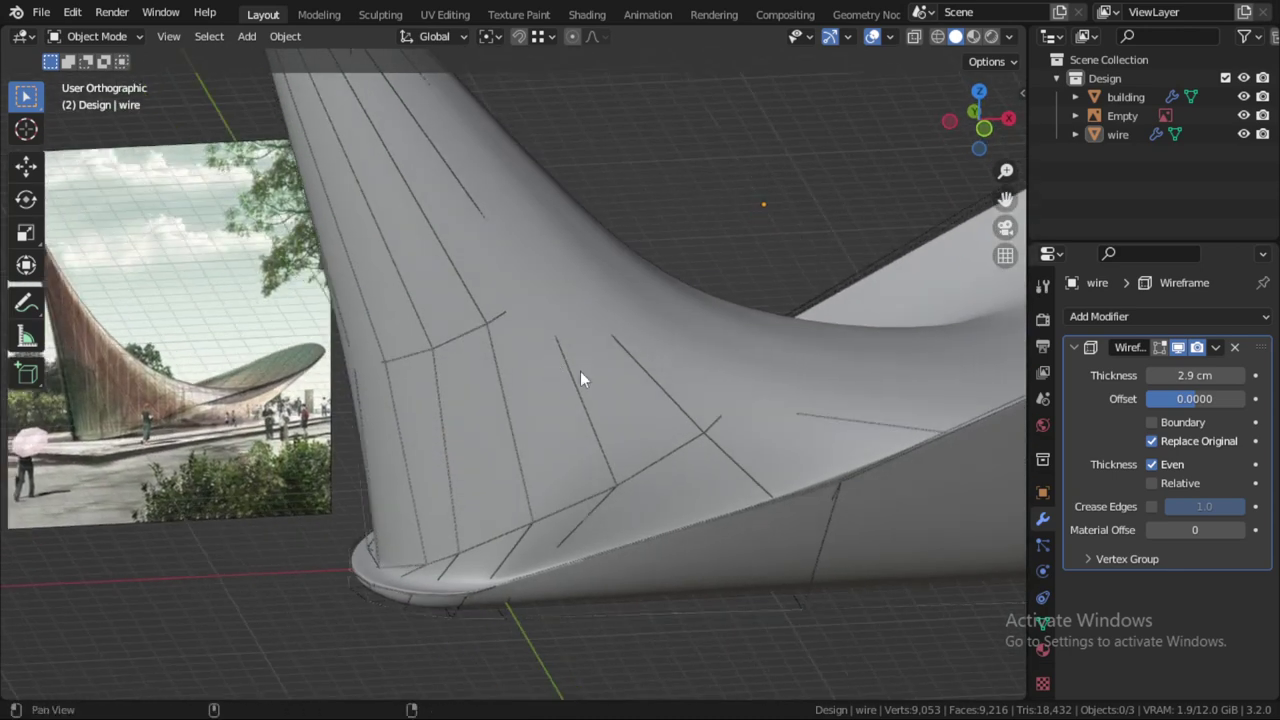
pyautogui.click(1080, 346)
pyautogui.click(1124, 318)
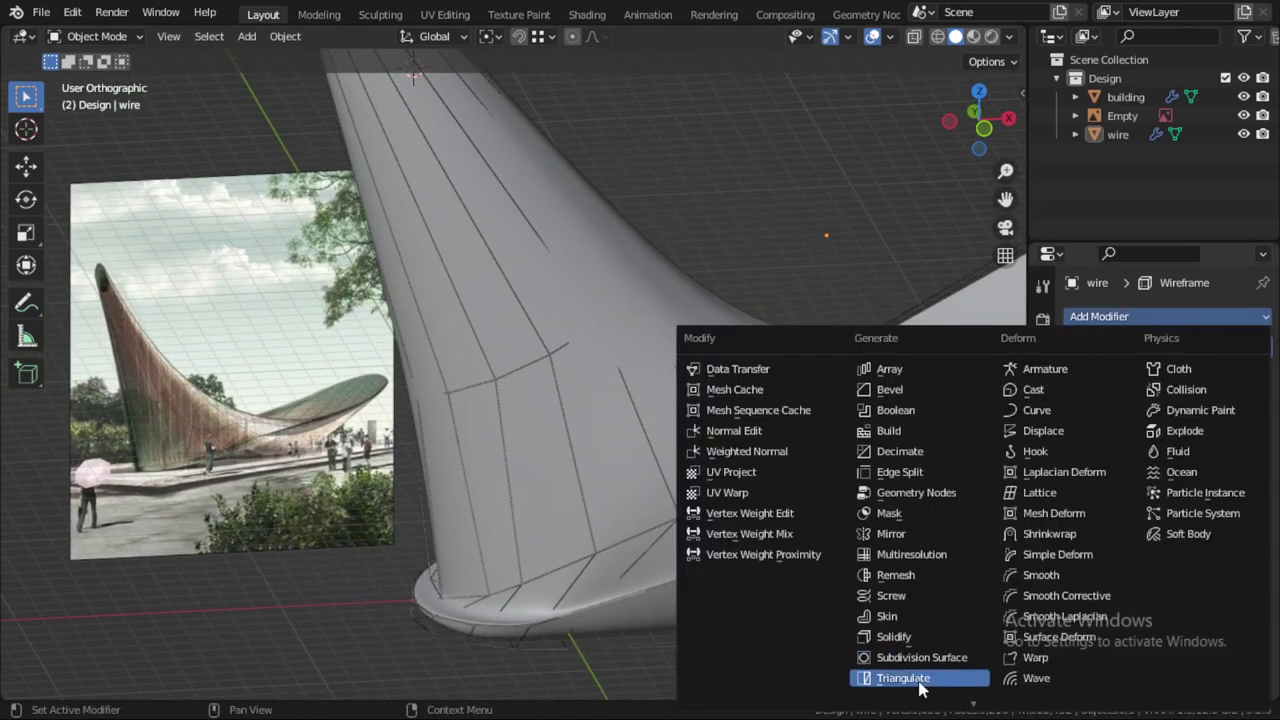
# Step: Add a Subdivision Surface modifier to wire, move it above Wireframe, and set render level 1
pyautogui.press('Return')
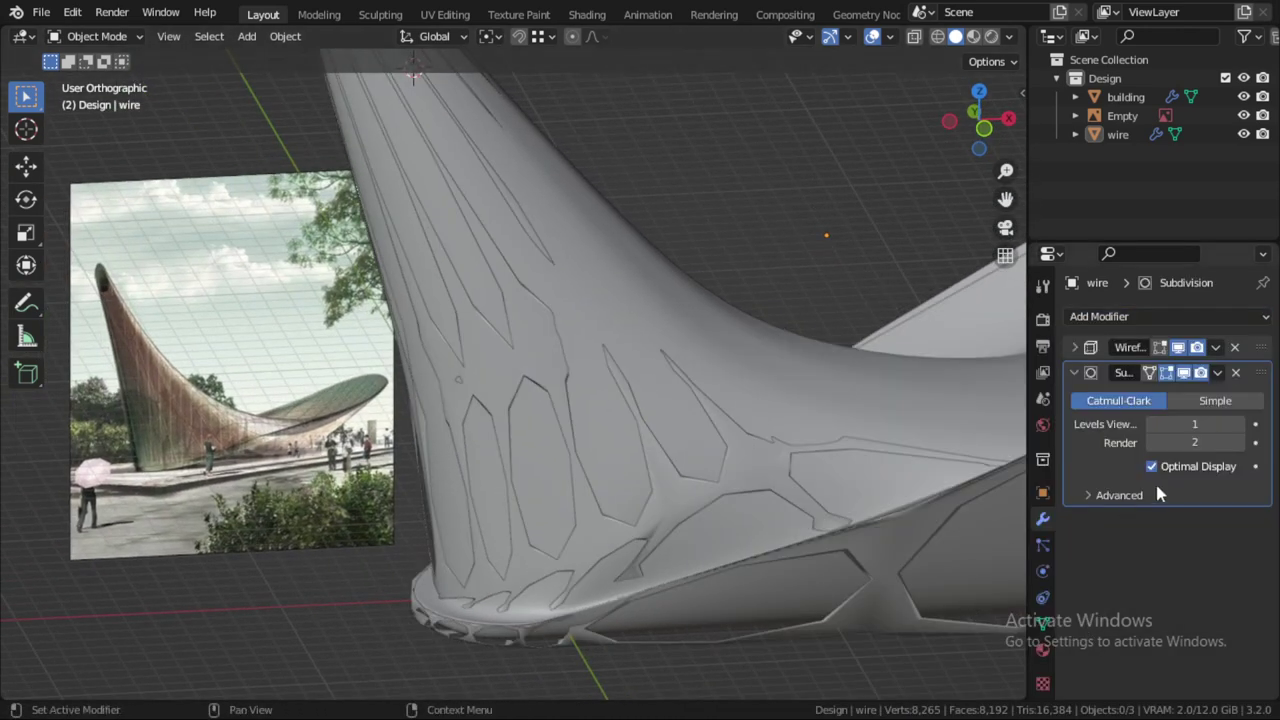
pyautogui.click(1217, 373)
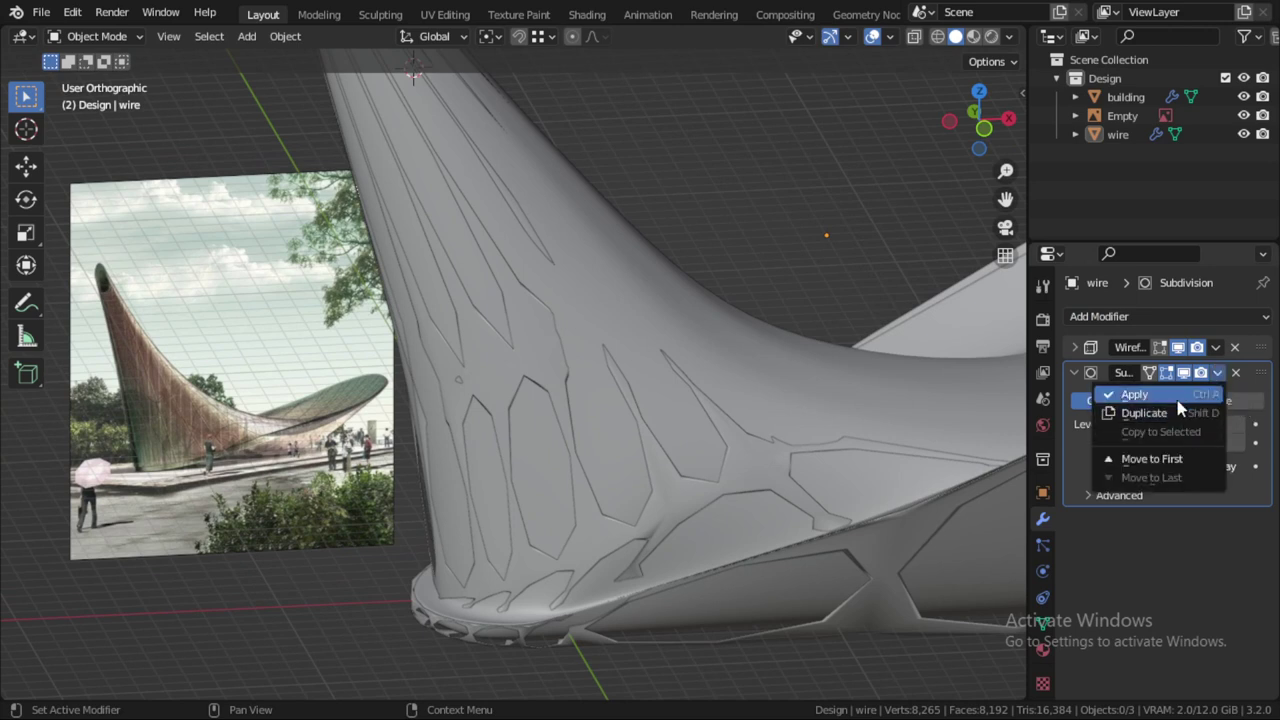
pyautogui.click(1174, 458)
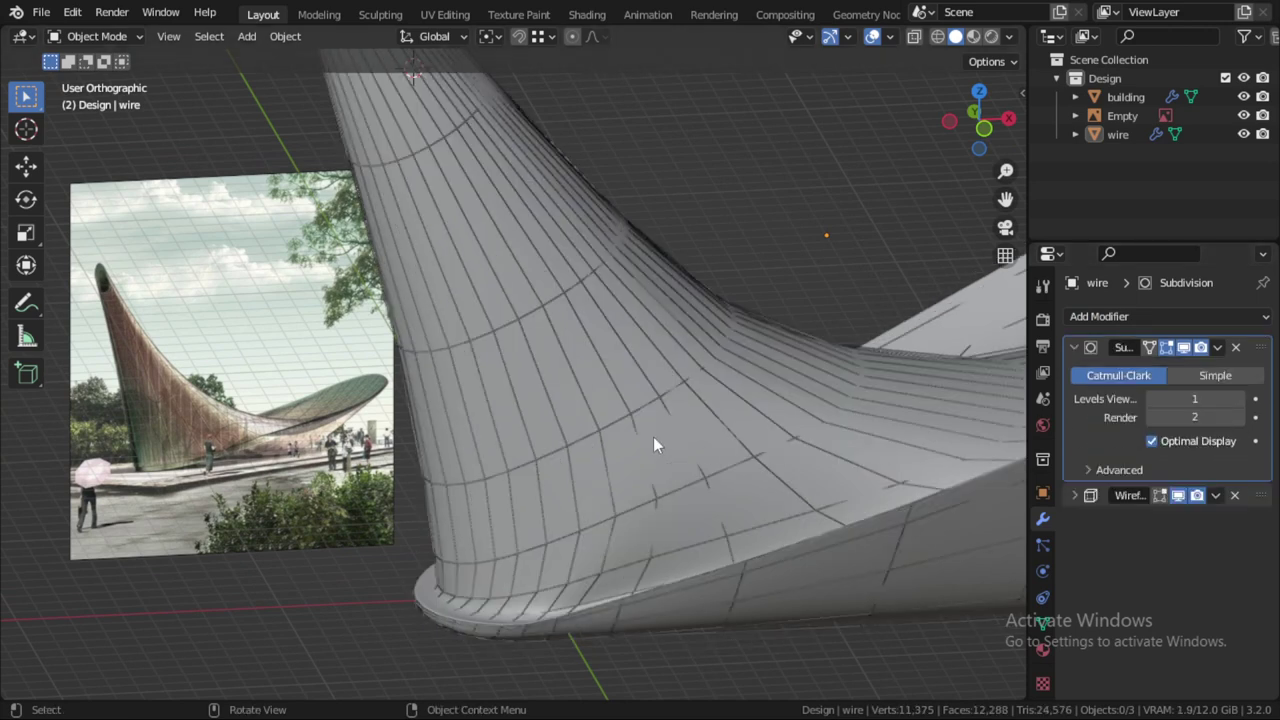
pyautogui.scroll(-1, 653, 436)
pyautogui.scroll(2, 653, 436)
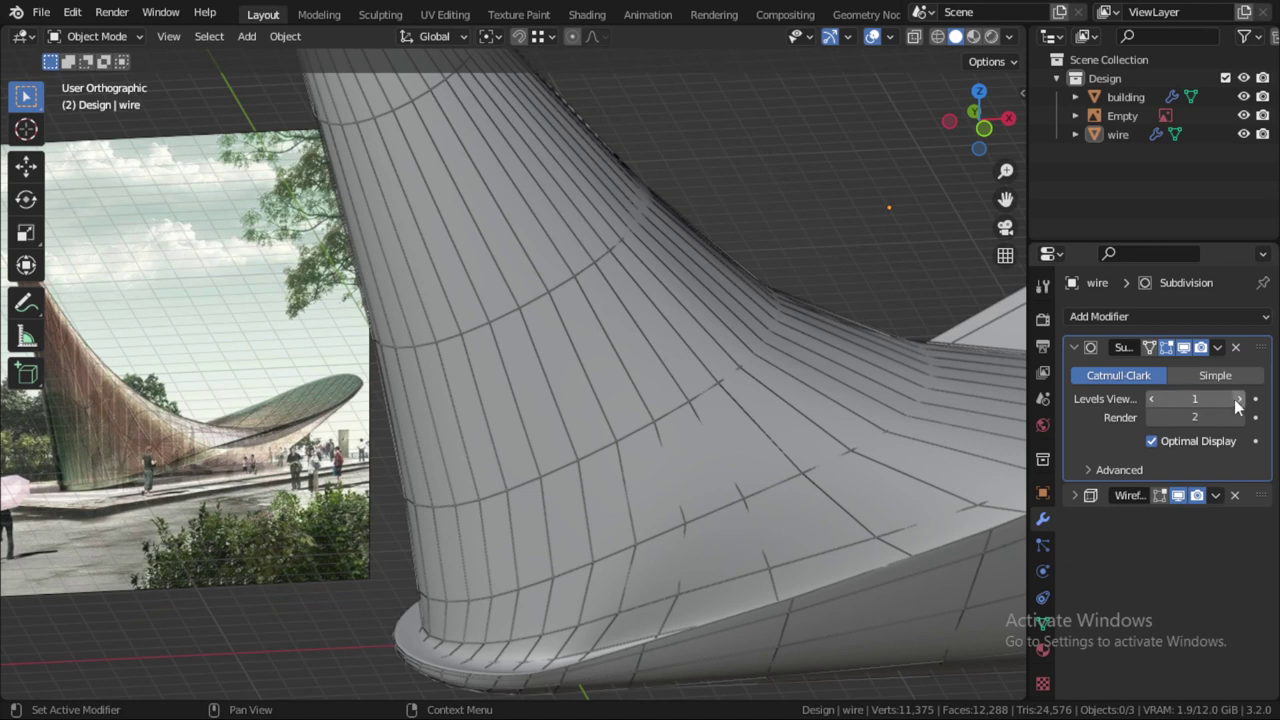
pyautogui.click(1152, 417)
pyautogui.click(1072, 348)
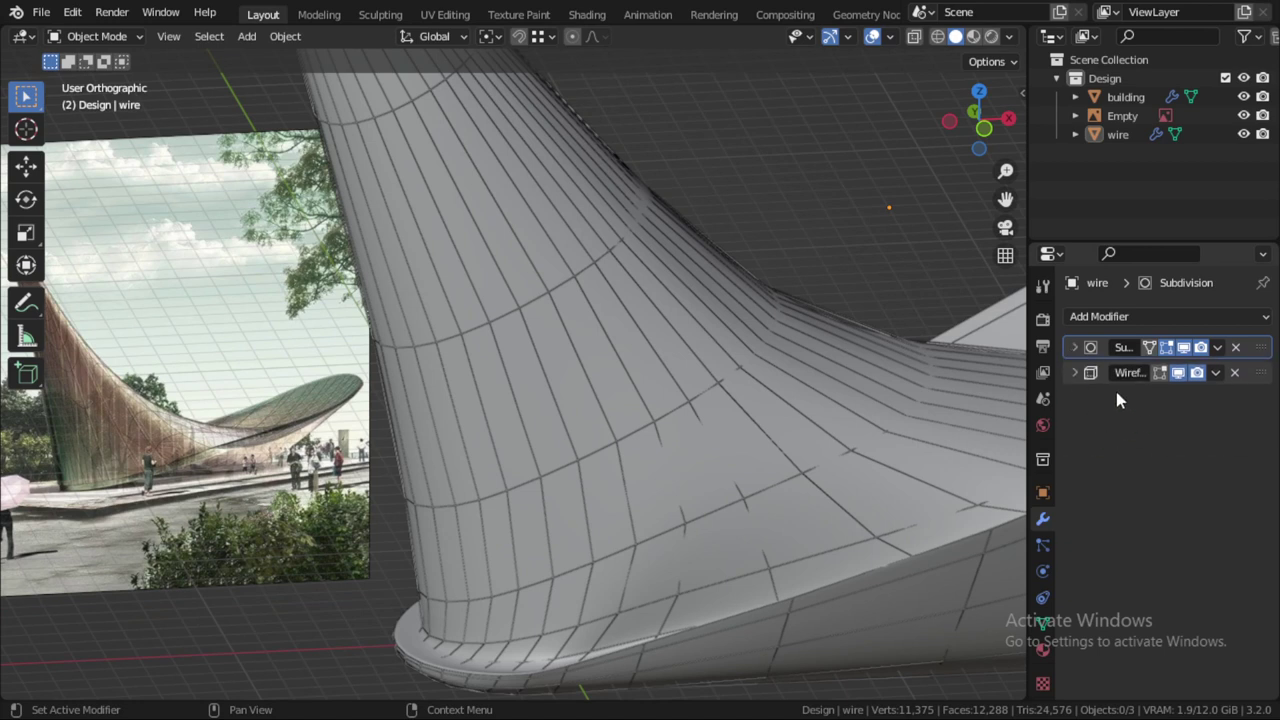
pyautogui.click(1074, 372)
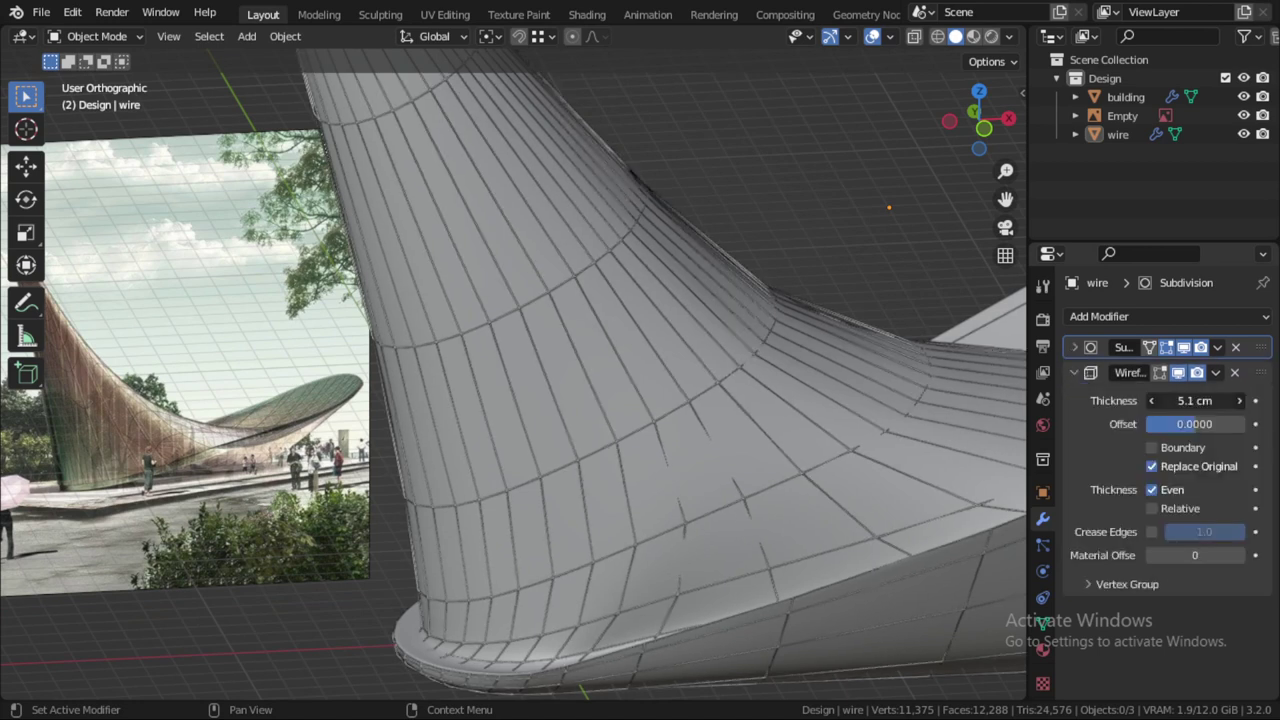
# Step: Raise the Wireframe thickness on wire to 11 cm
pyautogui.moveTo(1195, 400)
pyautogui.mouseDown()
pyautogui.moveTo(1230, 400)
pyautogui.moveTo(1205, 400)
pyautogui.mouseUp()
pyautogui.scroll(-5, 620, 365)
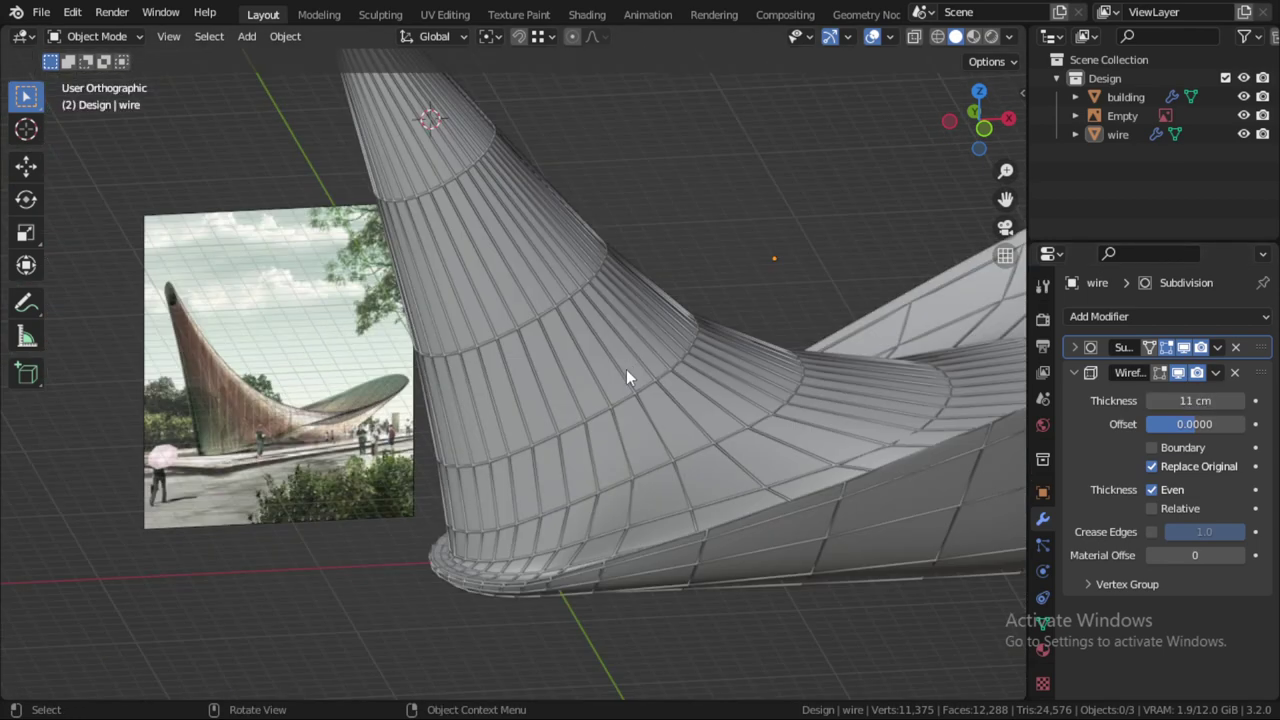
pyautogui.scroll(5, 572, 374)
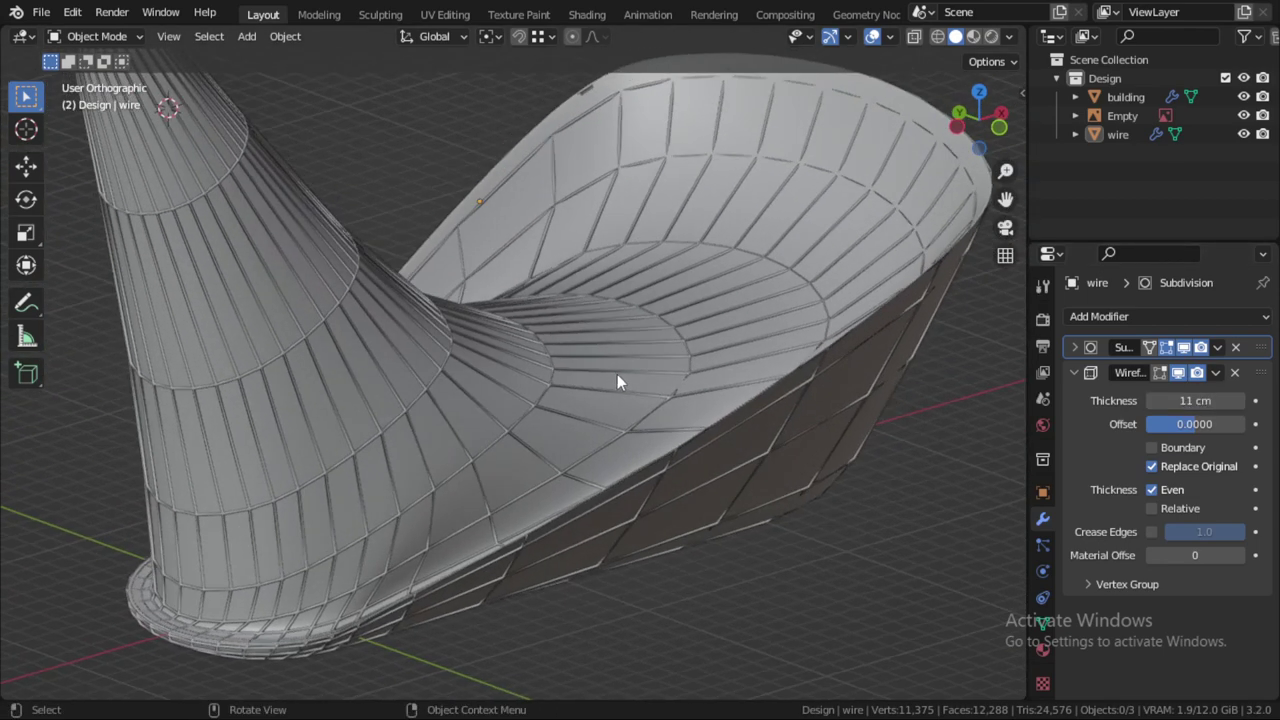
pyautogui.moveTo(617, 374)
pyautogui.mouseDown(button='middle')
pyautogui.moveTo(631, 435)
pyautogui.moveTo(576, 390)
pyautogui.moveTo(603, 377)
pyautogui.moveTo(594, 409)
pyautogui.moveTo(457, 456)
pyautogui.mouseUp(button='middle')
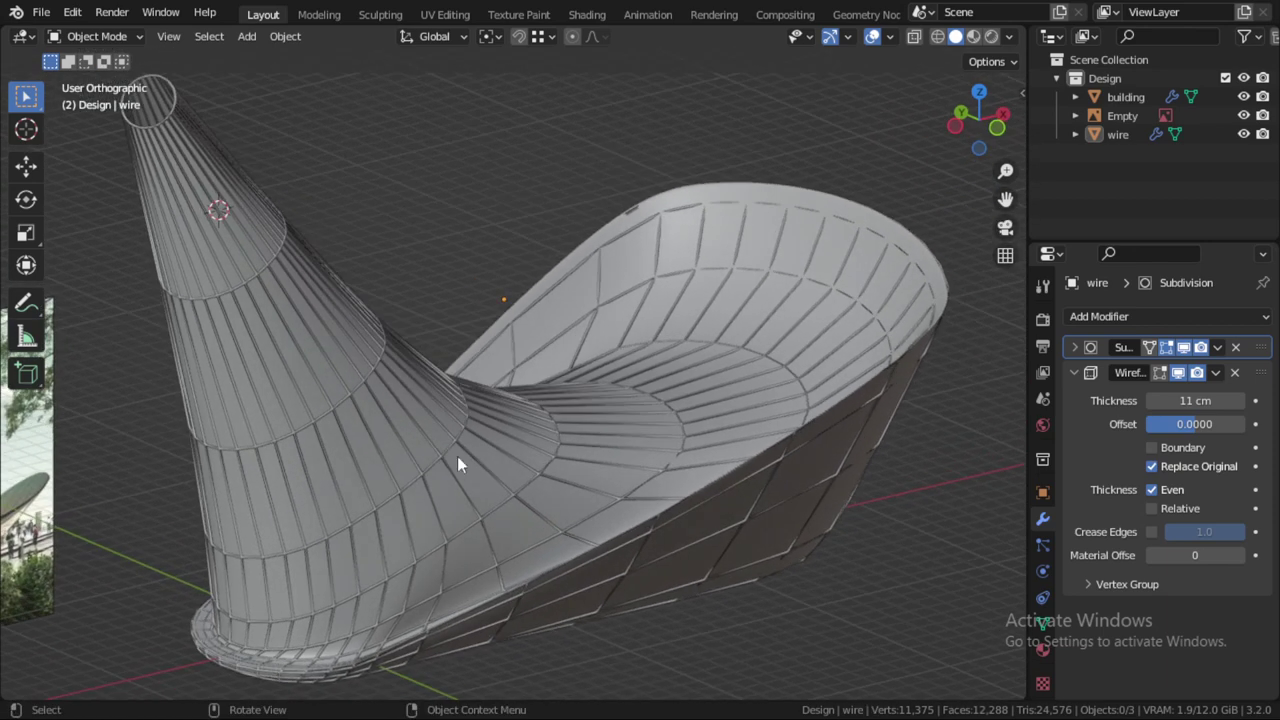
pyautogui.scroll(4, 457, 456)
# Step: Inspect where the cone meets the bowl and reselect the wire object, cancelling a trial scale
pyautogui.click(393, 495)
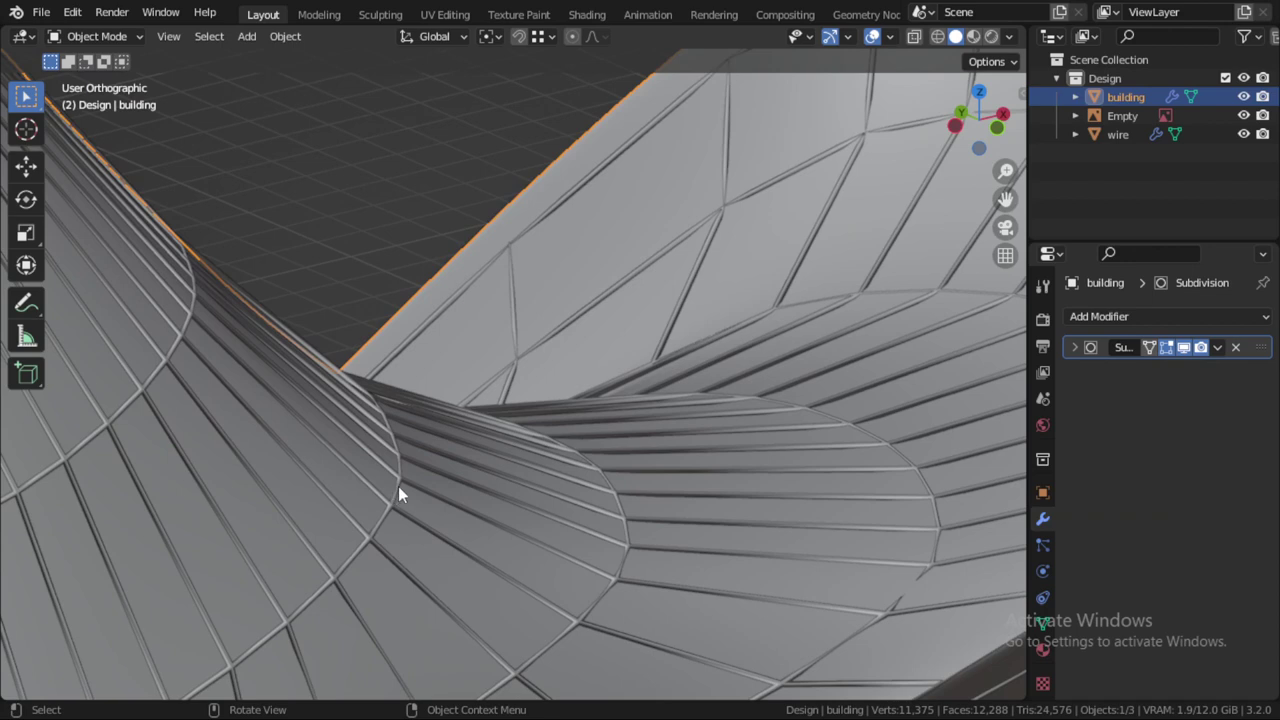
pyautogui.click(1119, 133)
pyautogui.moveTo(523, 380)
pyautogui.mouseDown(button='middle')
pyautogui.moveTo(601, 333)
pyautogui.moveTo(549, 398)
pyautogui.mouseUp(button='middle')
pyautogui.hotkey('alt', 'a')
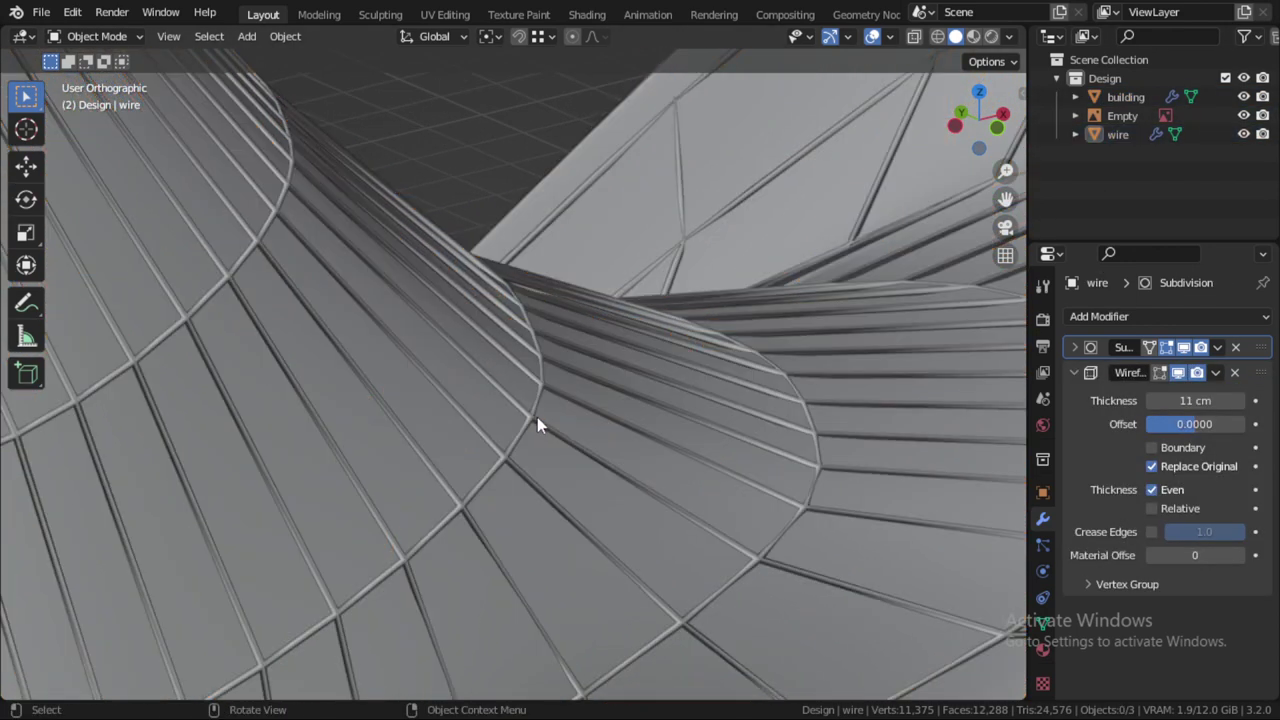
pyautogui.click(537, 417)
pyautogui.press('s')
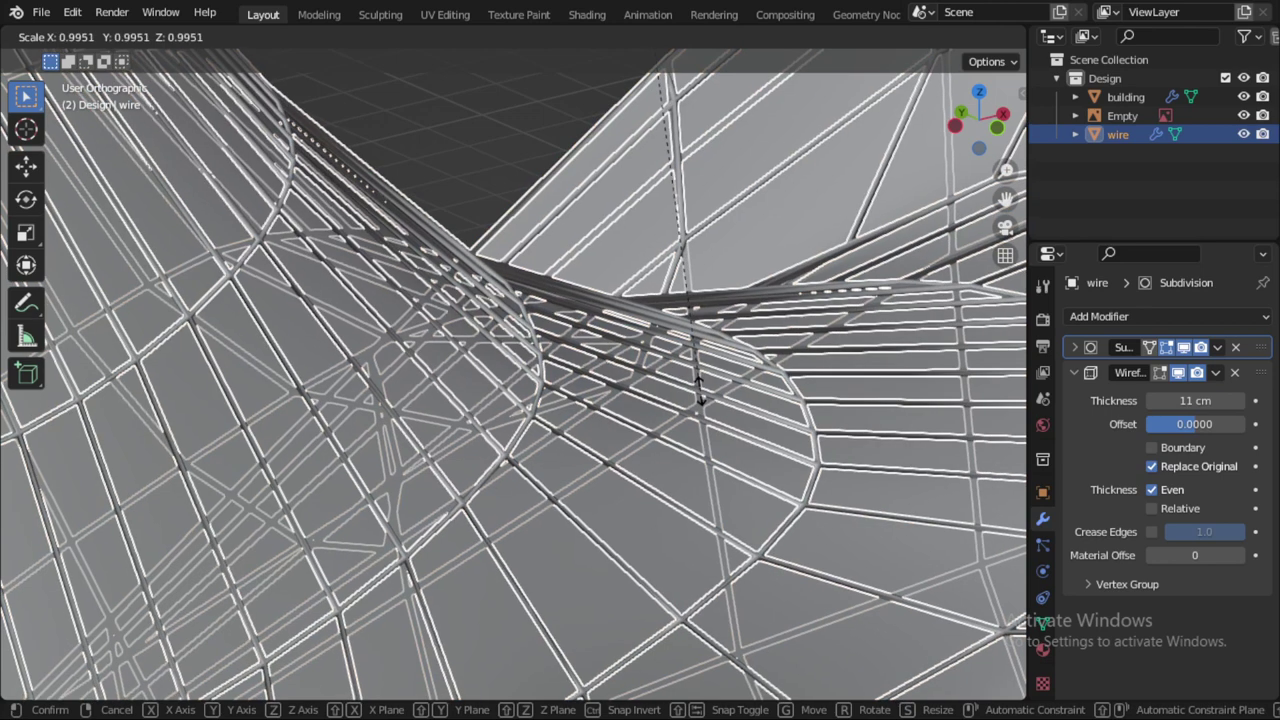
pyautogui.rightClick(698, 390)
pyautogui.scroll(-5, 698, 390)
pyautogui.hotkey('alt', 'a')
pyautogui.moveTo(698, 390); pyautogui.dragTo(659, 436, button='middle')
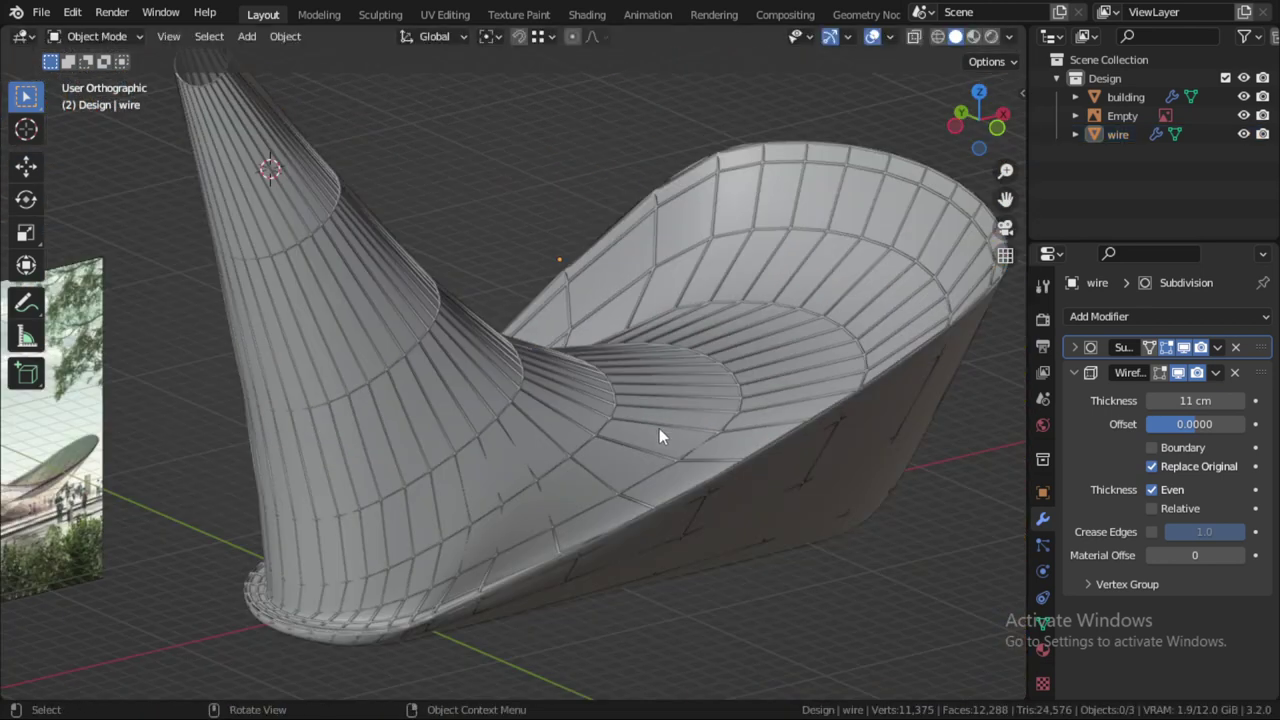
pyautogui.moveTo(567, 446)
pyautogui.mouseDown(button='middle')
pyautogui.moveTo(556, 447)
pyautogui.moveTo(623, 417)
pyautogui.moveTo(571, 417)
pyautogui.moveTo(563, 449)
pyautogui.moveTo(727, 524)
pyautogui.mouseUp(button='middle')
pyautogui.click(567, 451)
pyautogui.hotkey('alt', 'a')
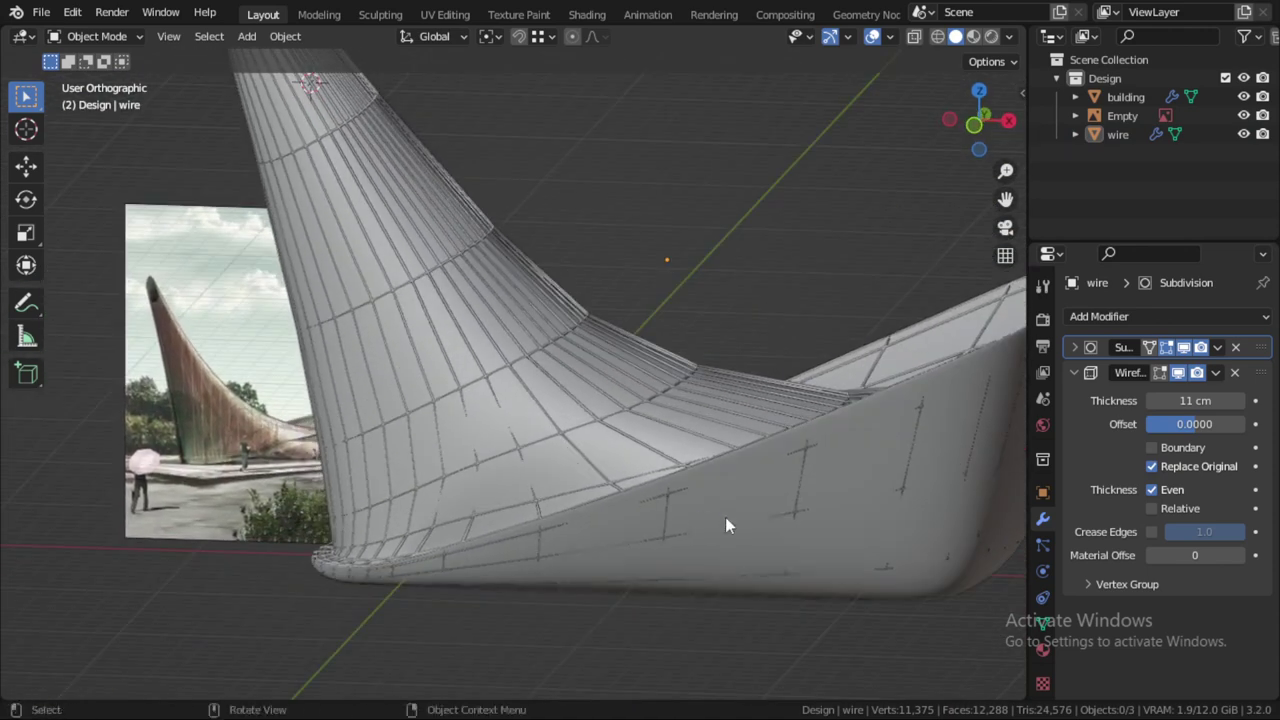
pyautogui.click(561, 431)
# Step: Scale the wire mesh slightly along Y in Edit Mode
pyautogui.press('Tab')
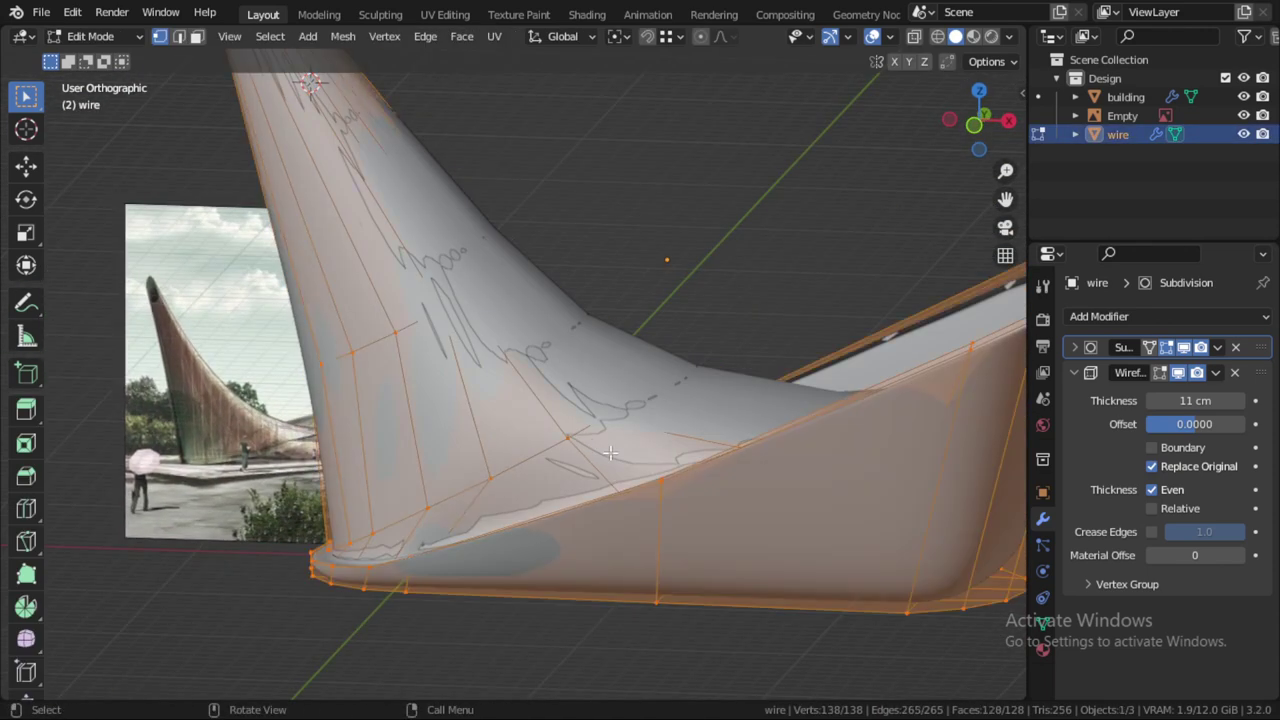
pyautogui.press('s')
pyautogui.press('y')
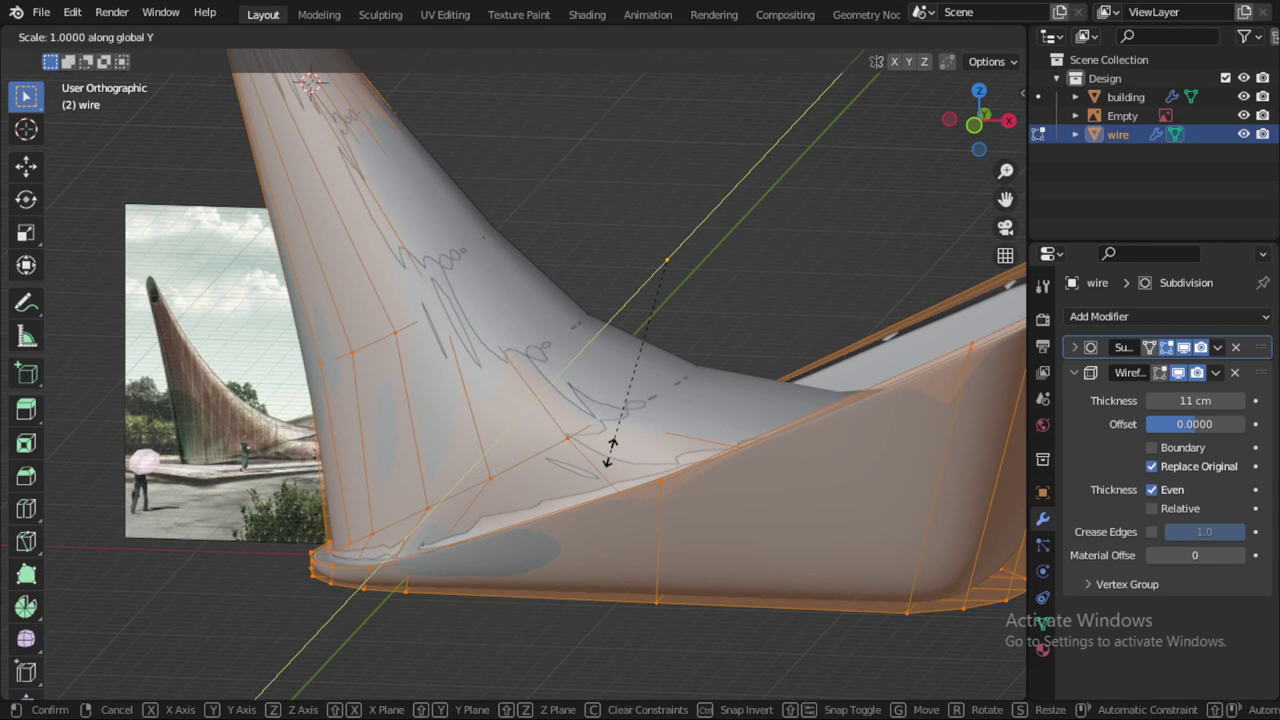
pyautogui.click(611, 459)
pyautogui.press('Tab')
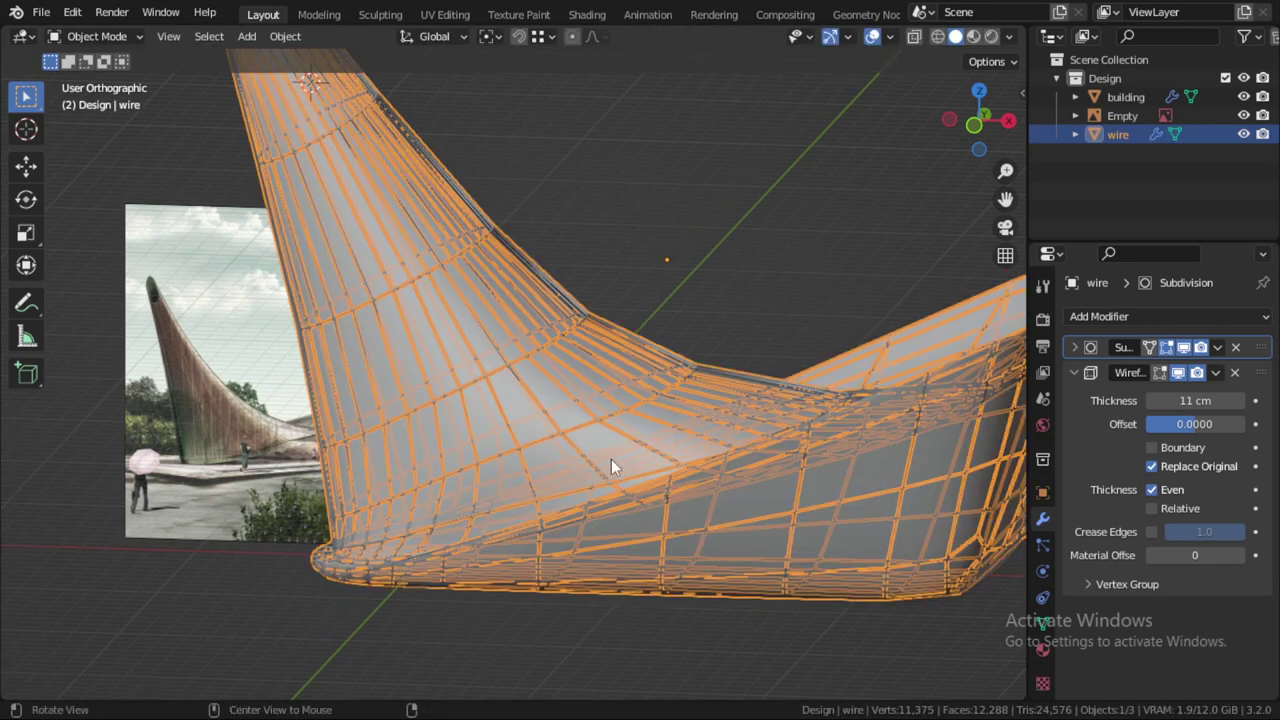
pyautogui.hotkey('alt', 'a')
pyautogui.moveTo(611, 459)
pyautogui.mouseDown(button='middle')
pyautogui.moveTo(670, 480)
pyautogui.moveTo(687, 408)
pyautogui.moveTo(606, 455)
pyautogui.moveTo(646, 507)
pyautogui.moveTo(660, 412)
pyautogui.moveTo(879, 338)
pyautogui.moveTo(843, 366)
pyautogui.mouseUp(button='middle')
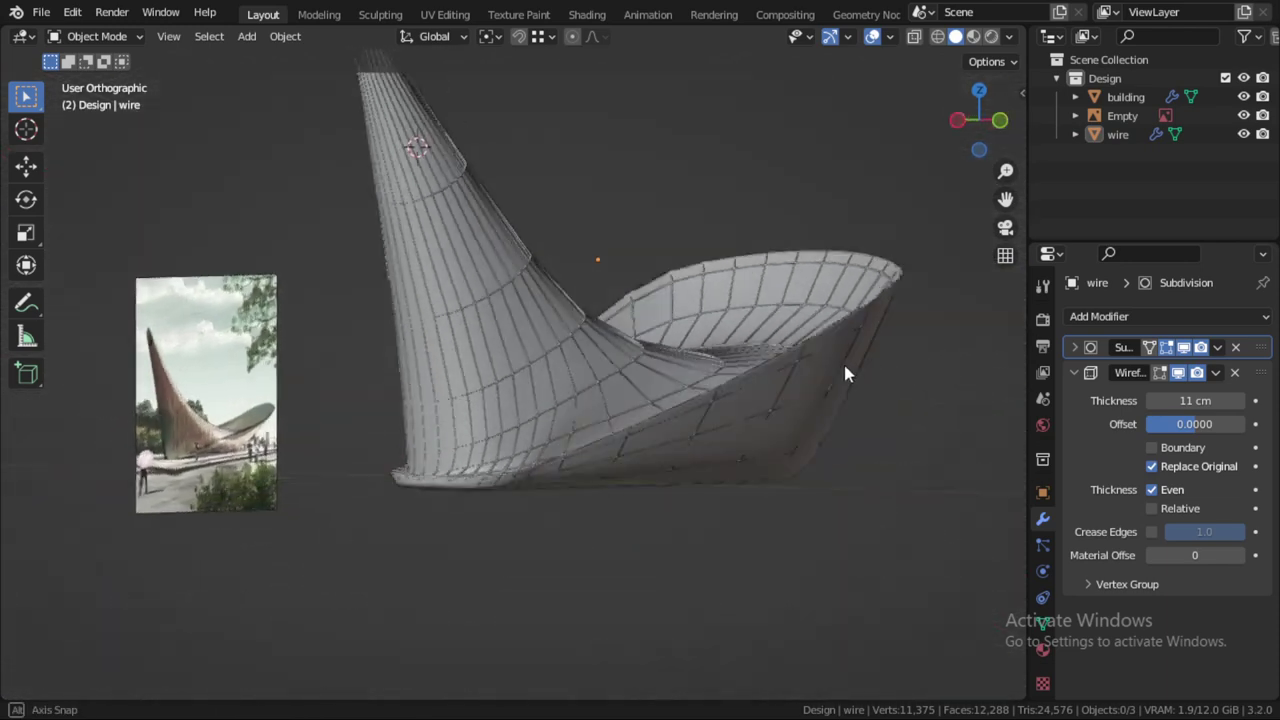
pyautogui.scroll(4, 686, 386)
pyautogui.scroll(2, 697, 375)
# Step: Shrink the wire mesh slightly along X and rescale it along Y
pyautogui.click(1112, 136)
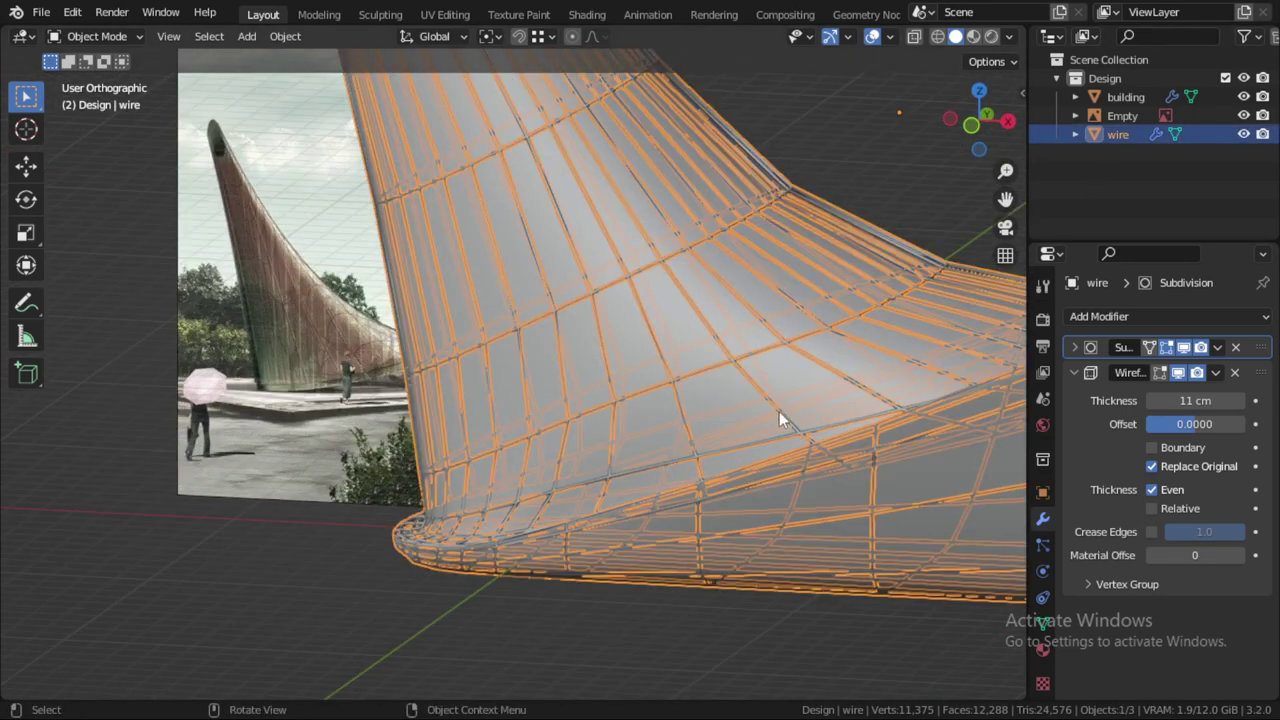
pyautogui.press('Tab')
pyautogui.press('s')
pyautogui.press('x')
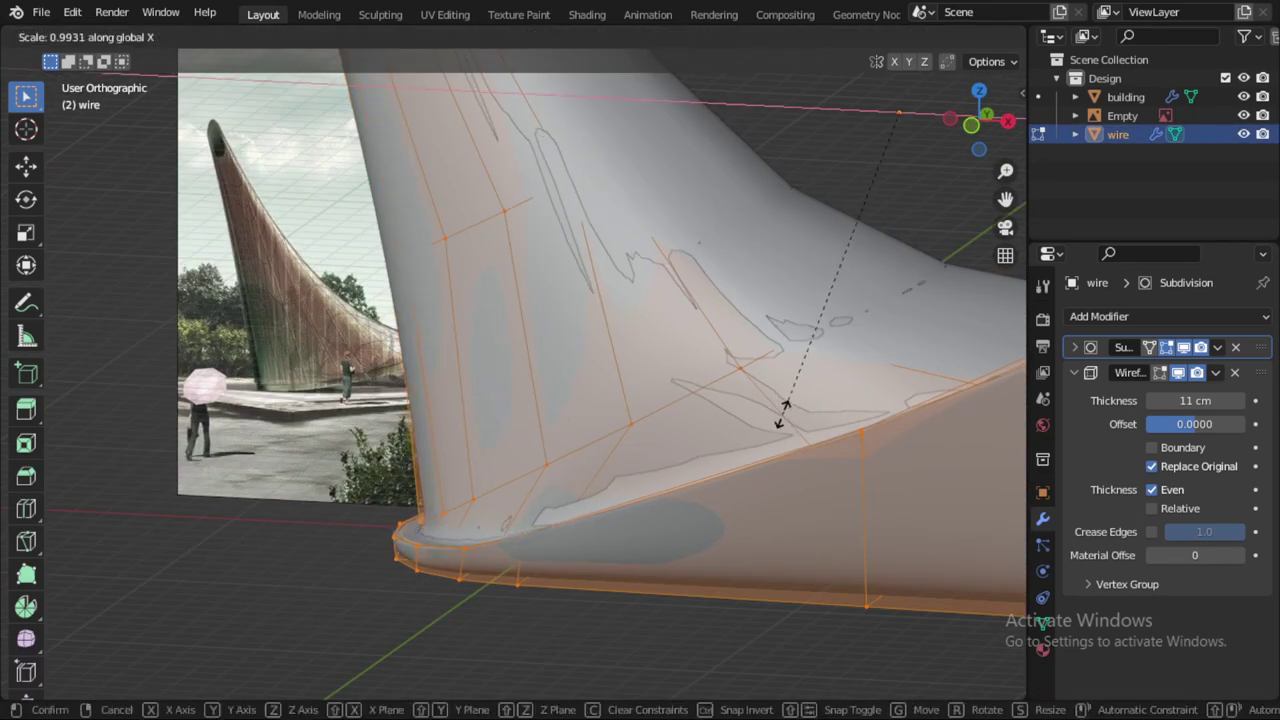
pyautogui.click(772, 418)
pyautogui.press('s')
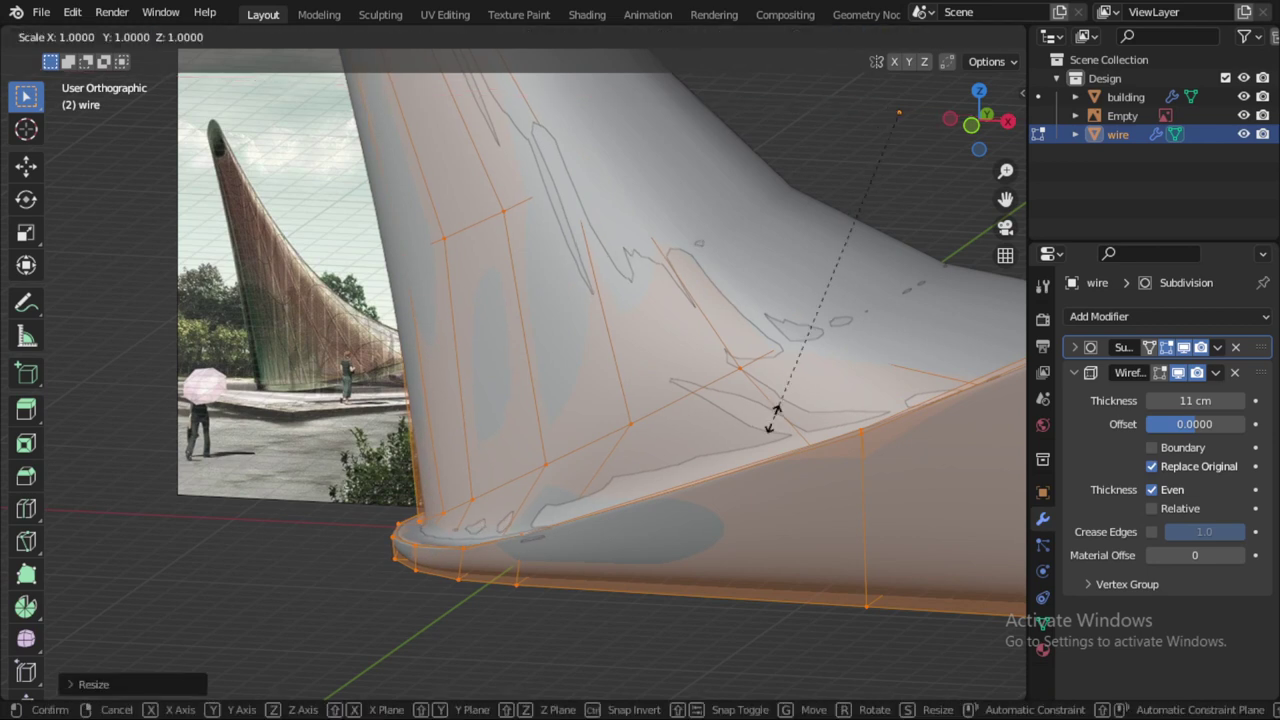
pyautogui.press('y')
pyautogui.press('Escape')
pyautogui.press('s')
pyautogui.press('y')
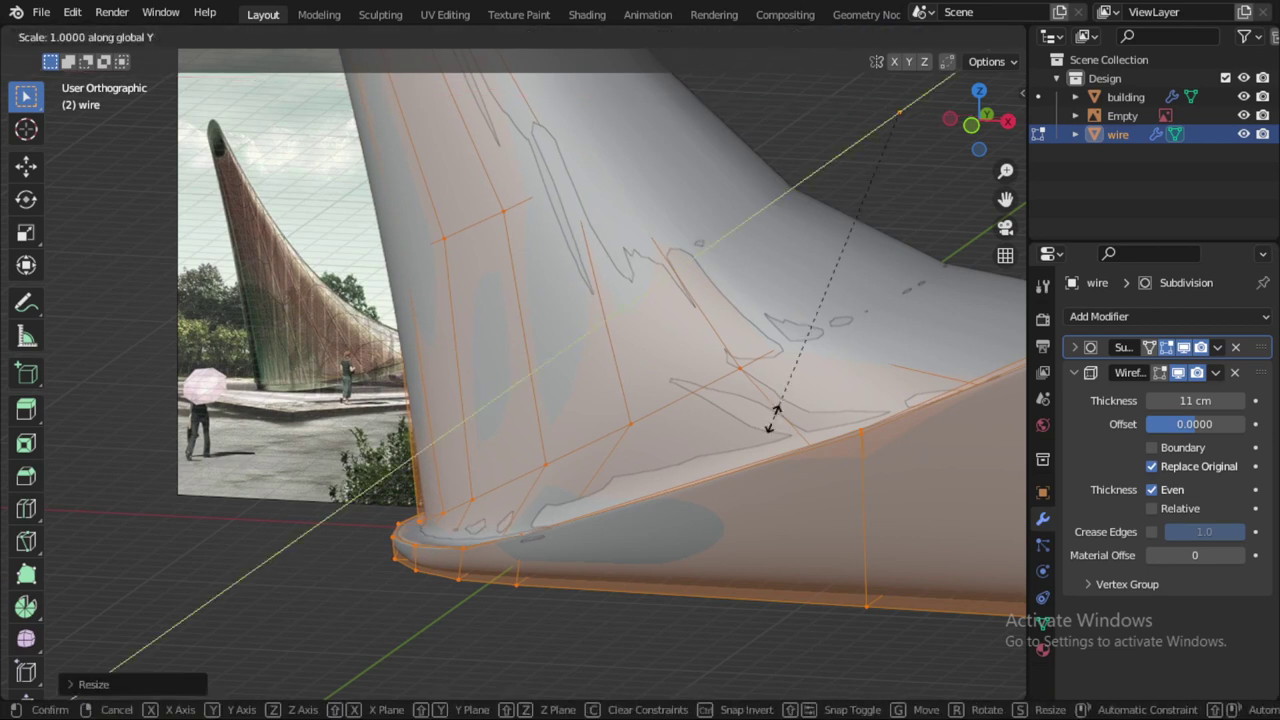
pyautogui.click(773, 425)
pyautogui.hotkey('alt', 'a')
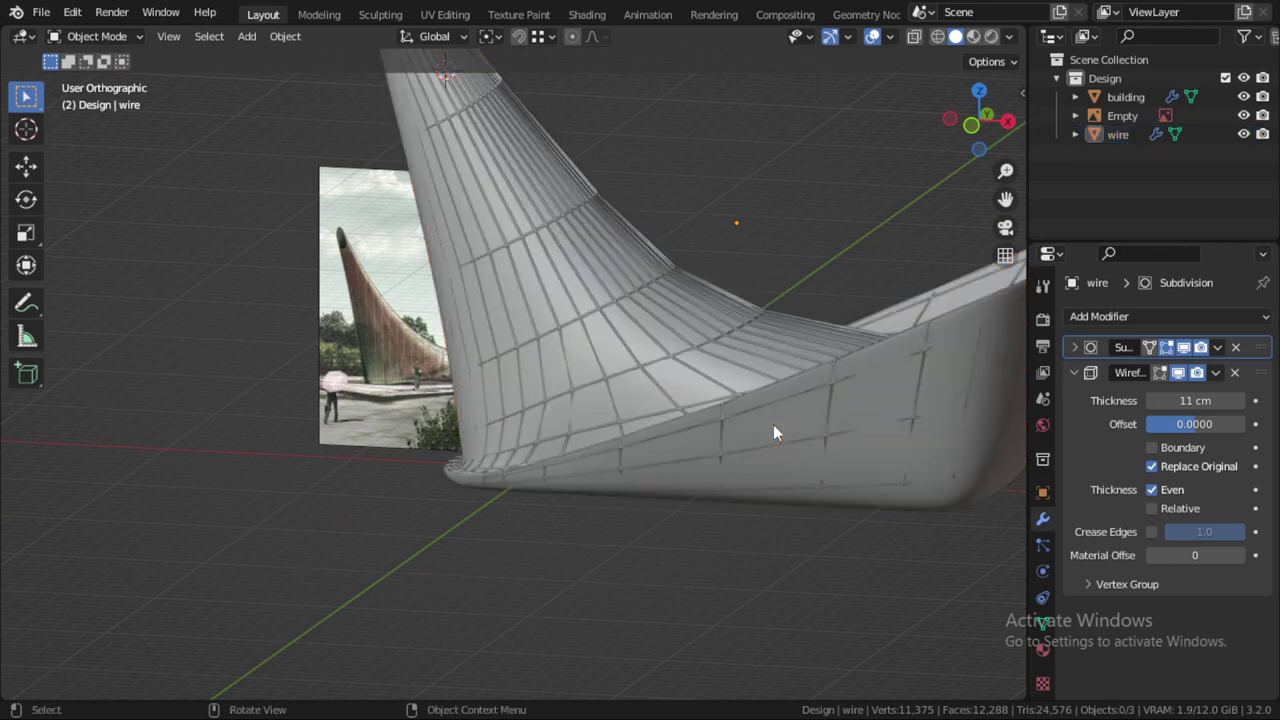
pyautogui.moveTo(802, 435)
pyautogui.mouseDown(button='middle')
pyautogui.moveTo(613, 424)
pyautogui.moveTo(589, 388)
pyautogui.mouseUp(button='middle')
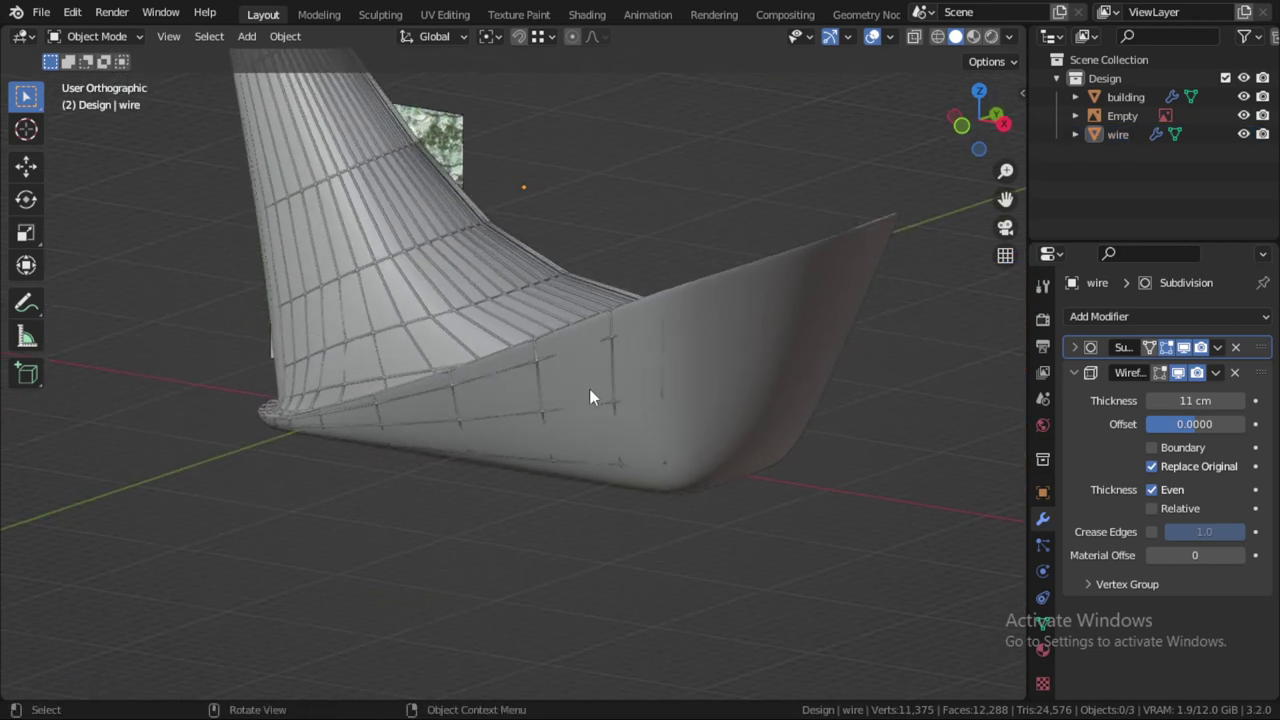
# Step: In front X-ray view, box-select the lattice's right-hand tip faces and move them along X
pyautogui.click(469, 273)
pyautogui.press('Tab')
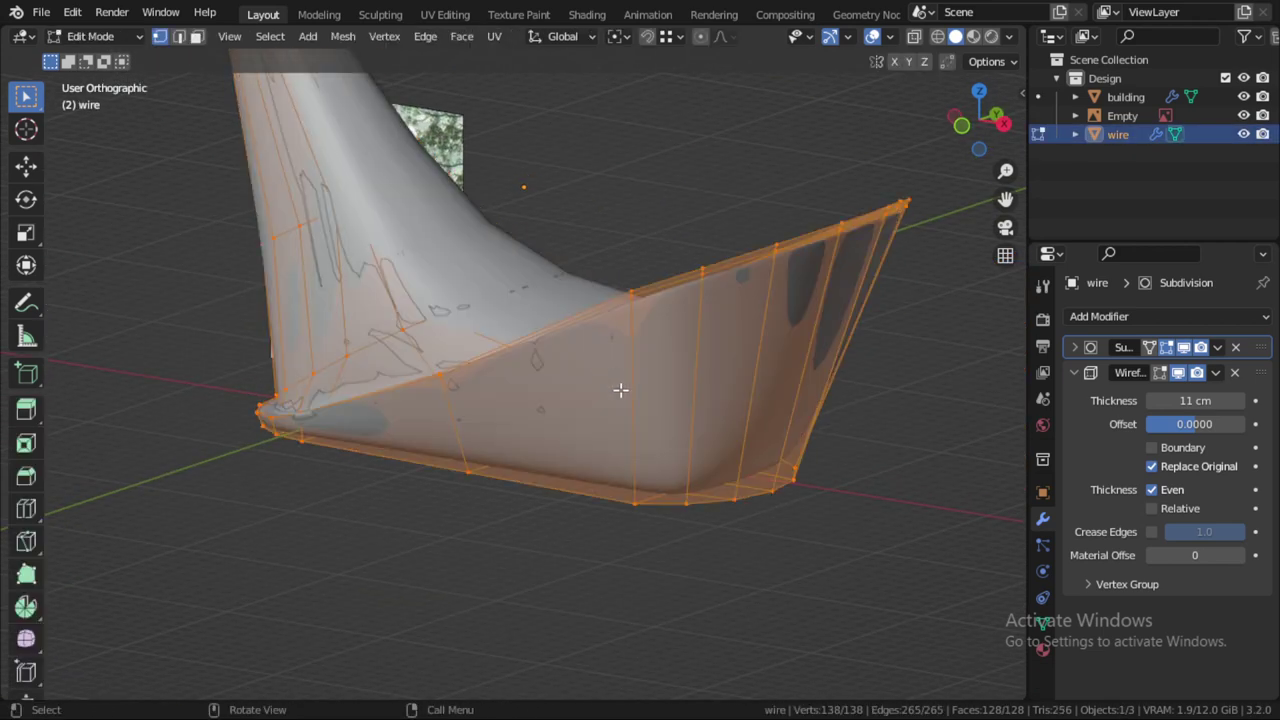
pyautogui.press('KP_3')
pyautogui.press('KP_1')
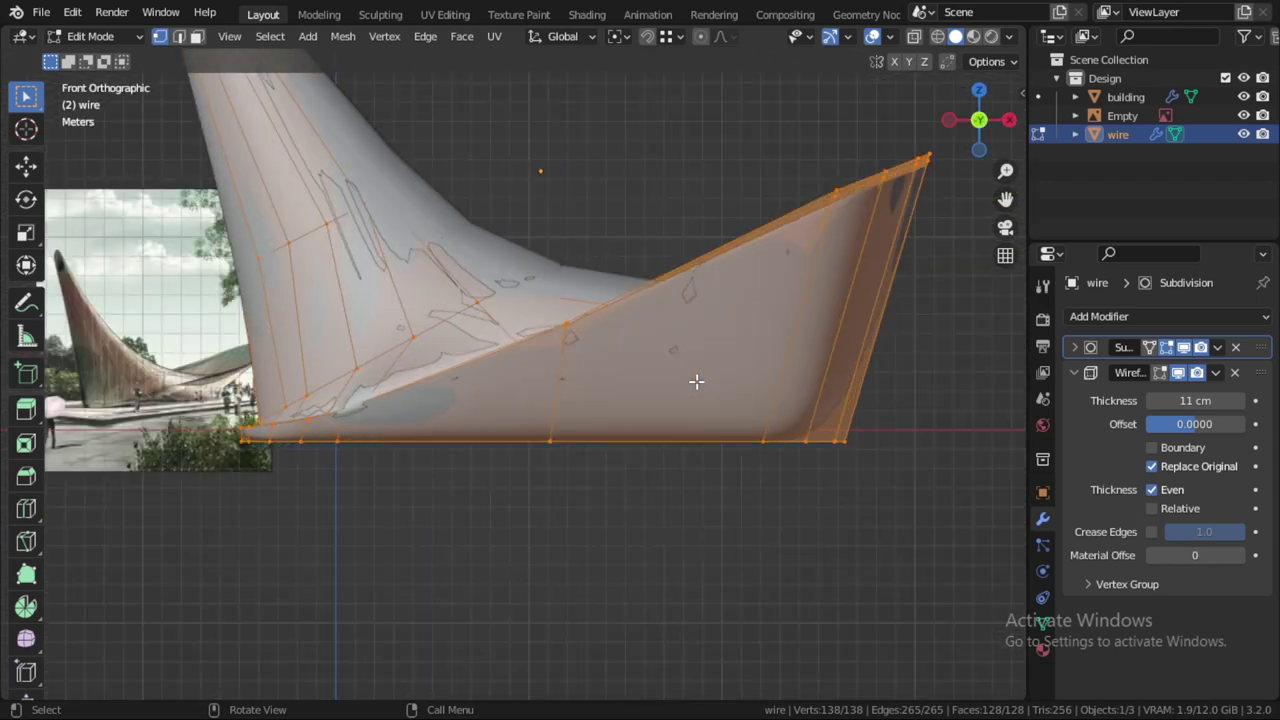
pyautogui.hotkey('alt', 'z')
pyautogui.keyDown('shift'); pyautogui.moveTo(891, 437); pyautogui.dragTo(736, 248, button='middle'); pyautogui.keyUp('shift')
pyautogui.hotkey('alt', 'a')
pyautogui.press('b')
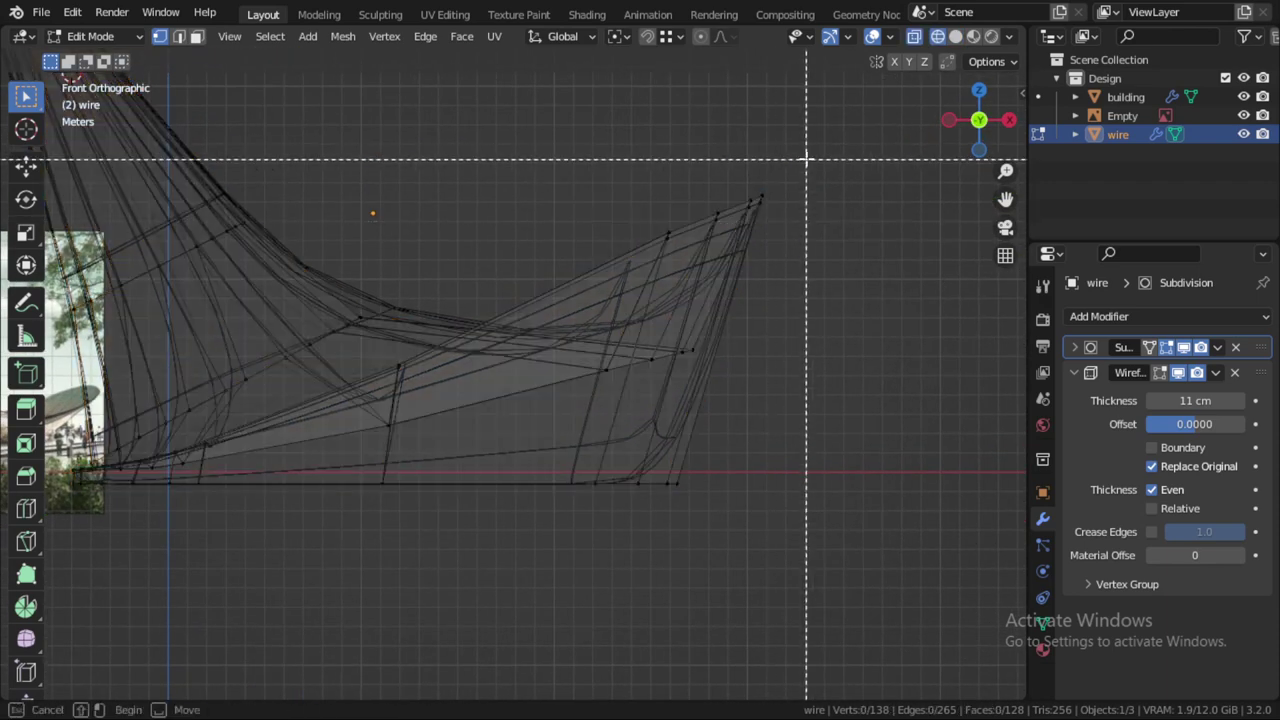
pyautogui.moveTo(808, 151); pyautogui.dragTo(575, 555)
pyautogui.scroll(1, 668, 483)
pyautogui.press('g')
pyautogui.press('x')
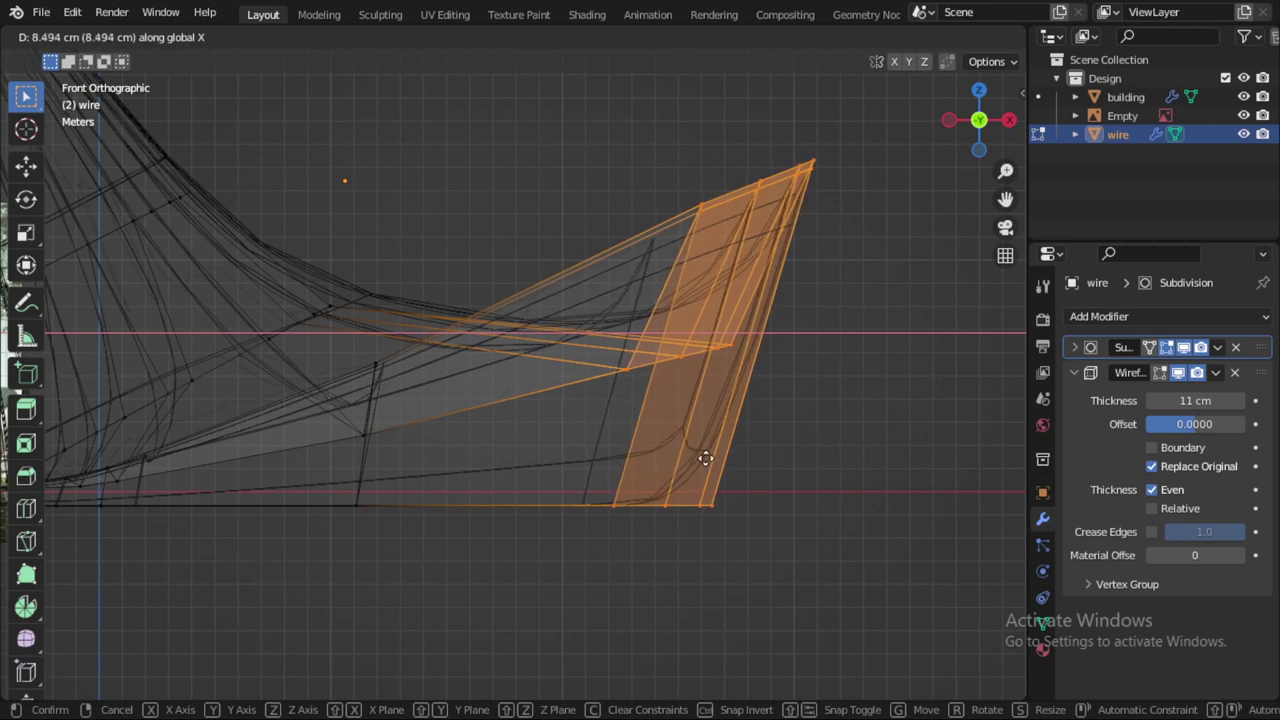
pyautogui.click(709, 459)
# Step: Return to Object Mode with X-ray off and inspect the shell's tip and spike
pyautogui.press('Tab')
pyautogui.hotkey('alt', 'a')
pyautogui.press('z')
pyautogui.click(757, 442)
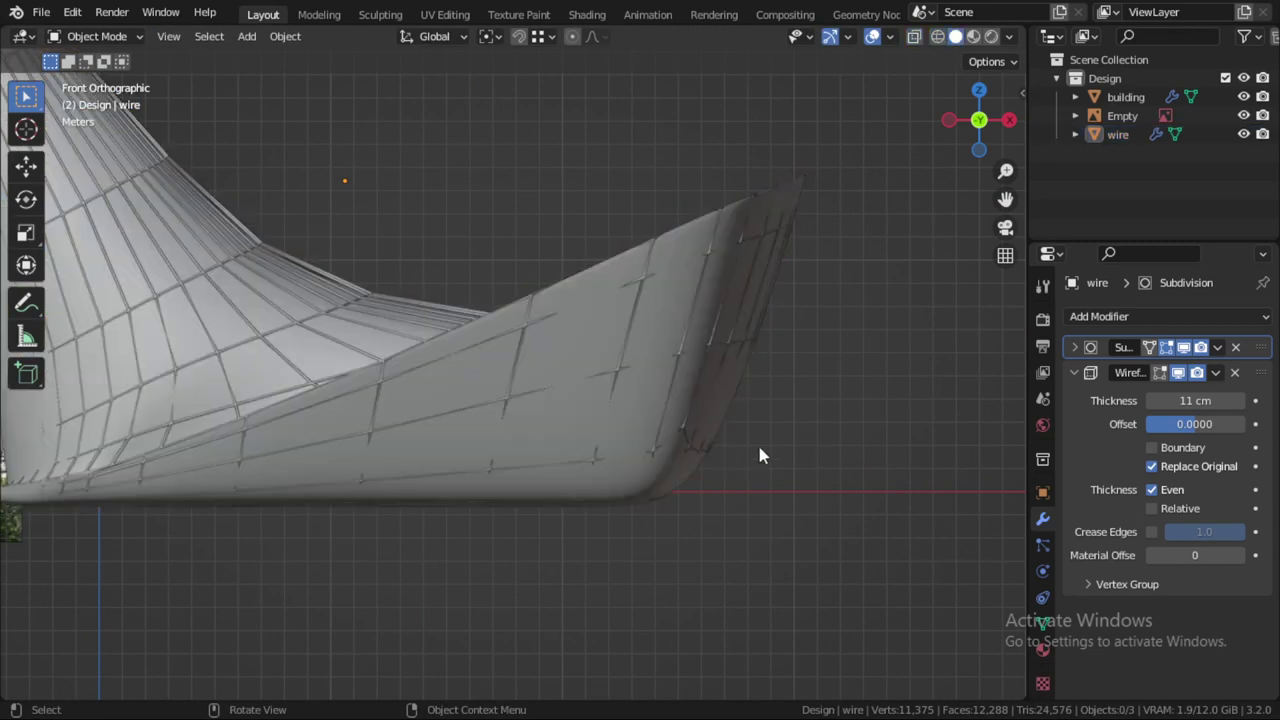
pyautogui.moveTo(757, 442)
pyautogui.mouseDown(button='middle')
pyautogui.moveTo(640, 465)
pyautogui.moveTo(724, 400)
pyautogui.mouseUp(button='middle')
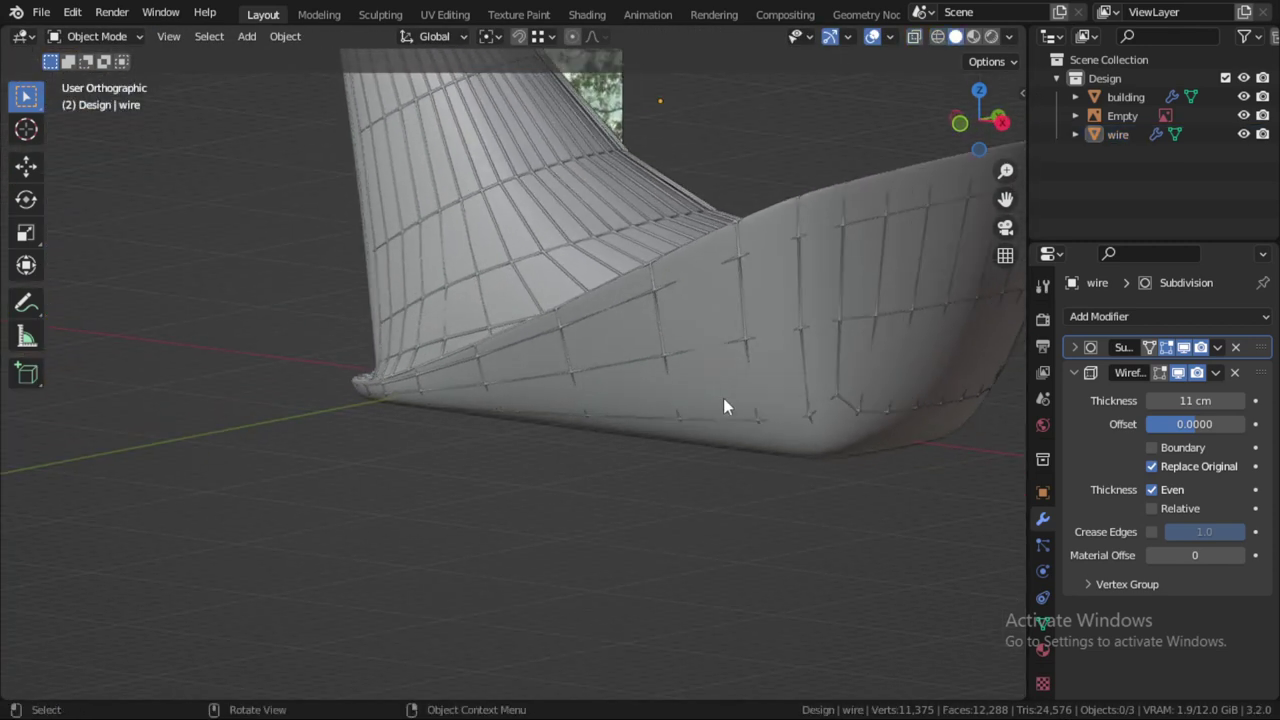
pyautogui.click(849, 405)
pyautogui.moveTo(849, 405)
pyautogui.mouseDown(button='middle')
pyautogui.moveTo(570, 344)
pyautogui.moveTo(549, 403)
pyautogui.moveTo(758, 379)
pyautogui.moveTo(640, 408)
pyautogui.mouseUp(button='middle')
# Step: Box-select the lattice's spike section and shift it along X, then return to solid shading
pyautogui.click(635, 408)
pyautogui.press('Tab')
pyautogui.press('KP_1')
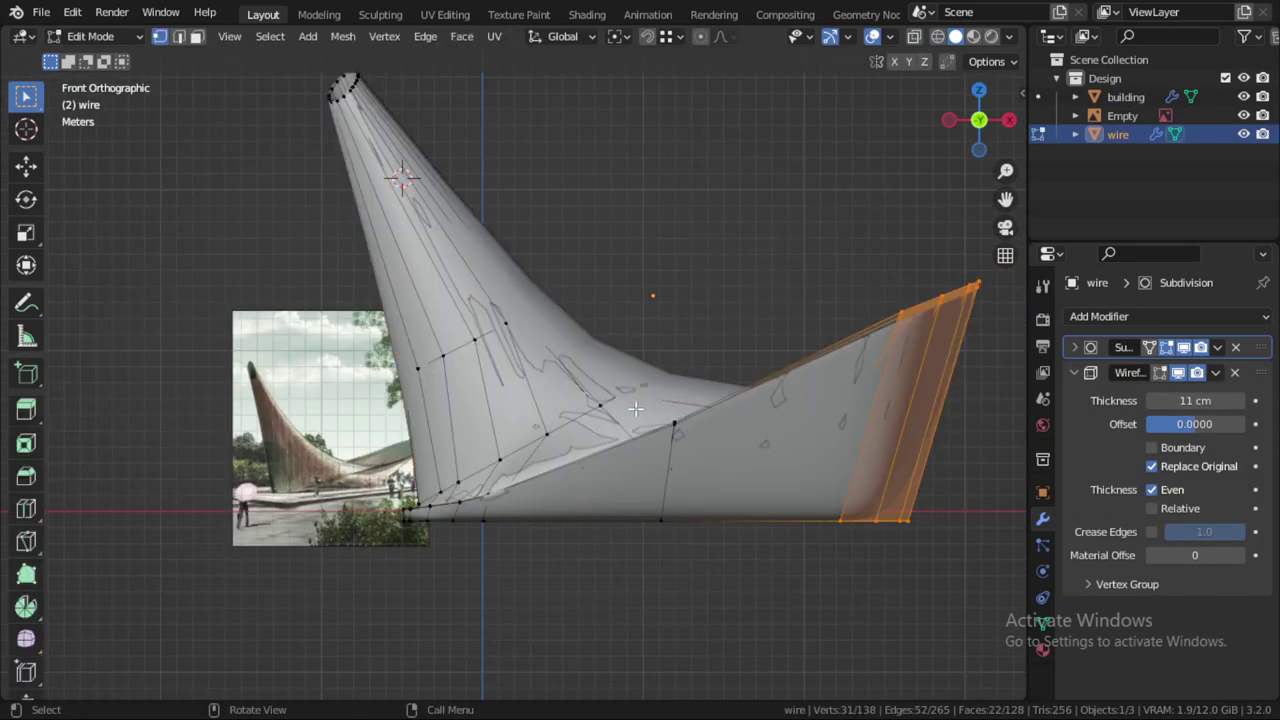
pyautogui.hotkey('alt', 'z')
pyautogui.press('a')
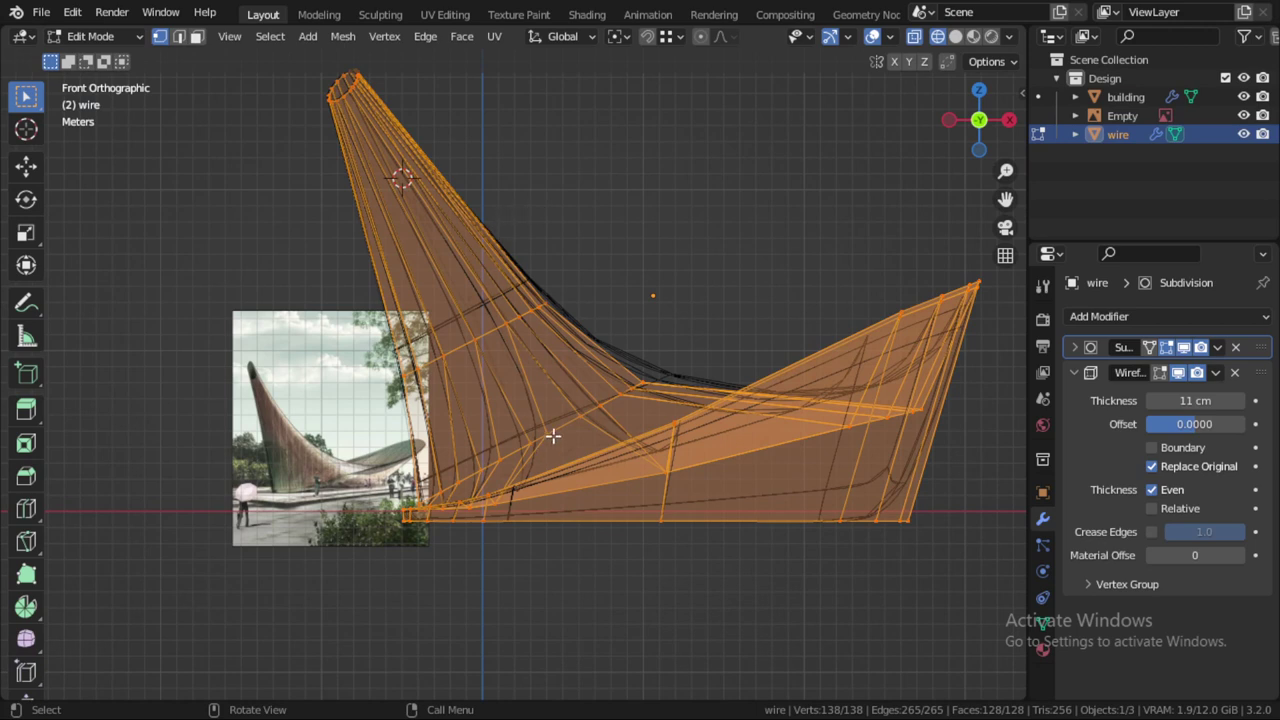
pyautogui.hotkey('alt', 'a')
pyautogui.press('b')
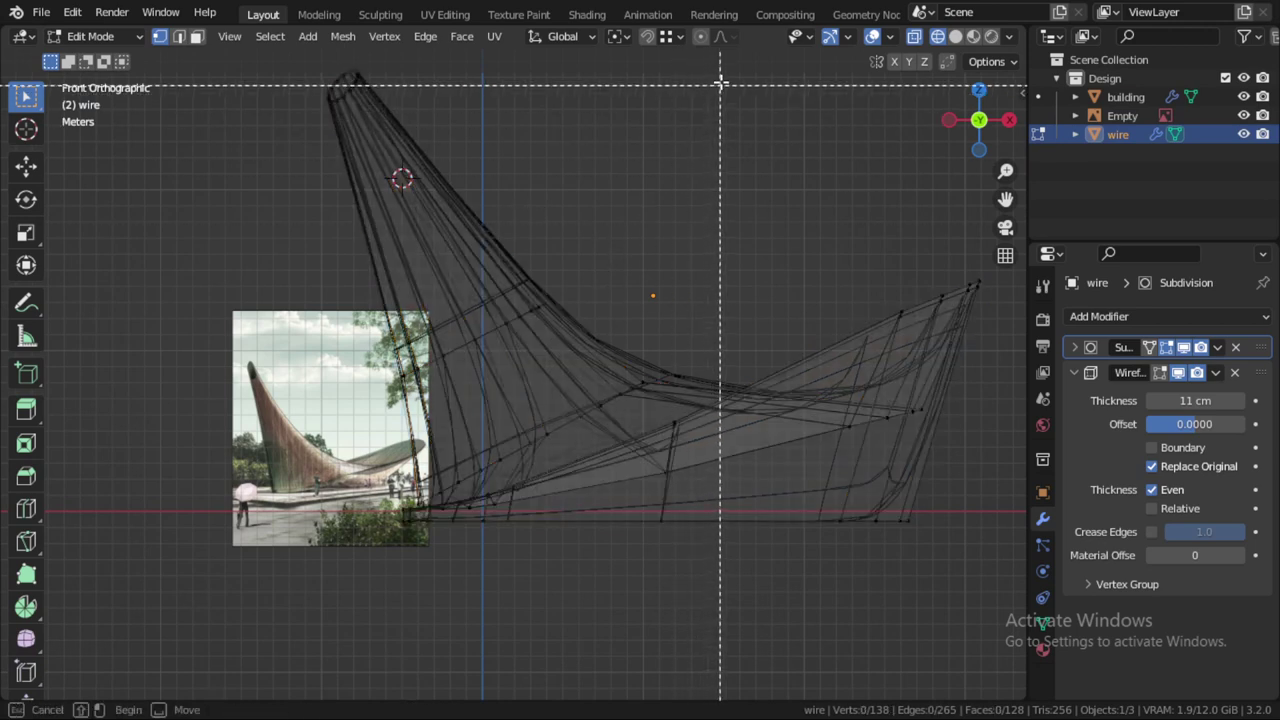
pyautogui.moveTo(725, 63); pyautogui.dragTo(291, 600)
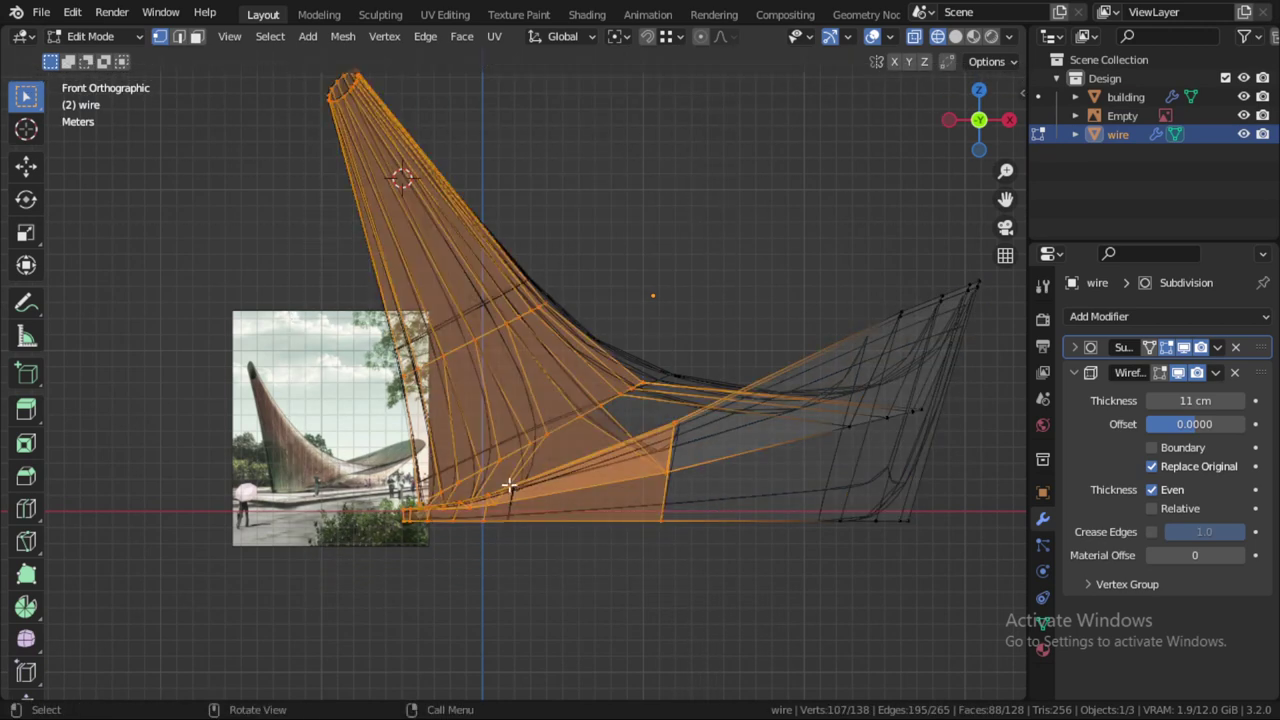
pyautogui.press('g')
pyautogui.press('x')
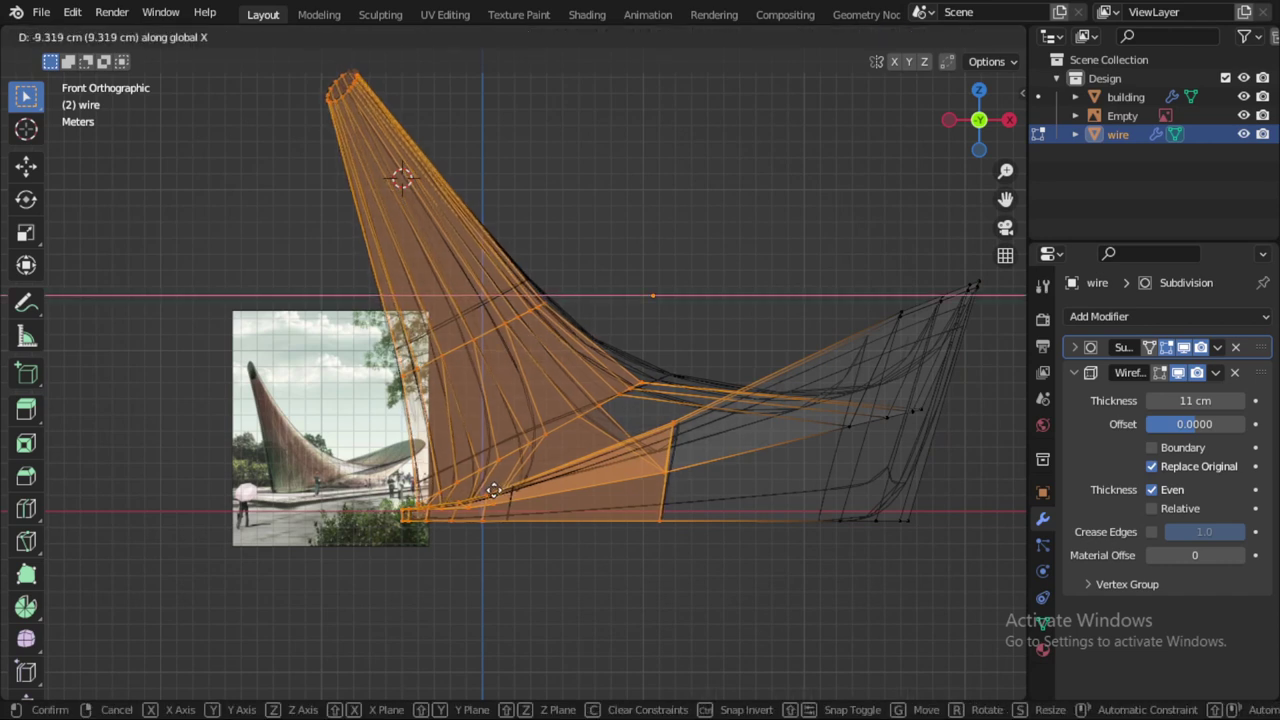
pyautogui.click(503, 488)
pyautogui.press('Tab')
pyautogui.hotkey('shift', 'z')
pyautogui.hotkey('alt', 'a')
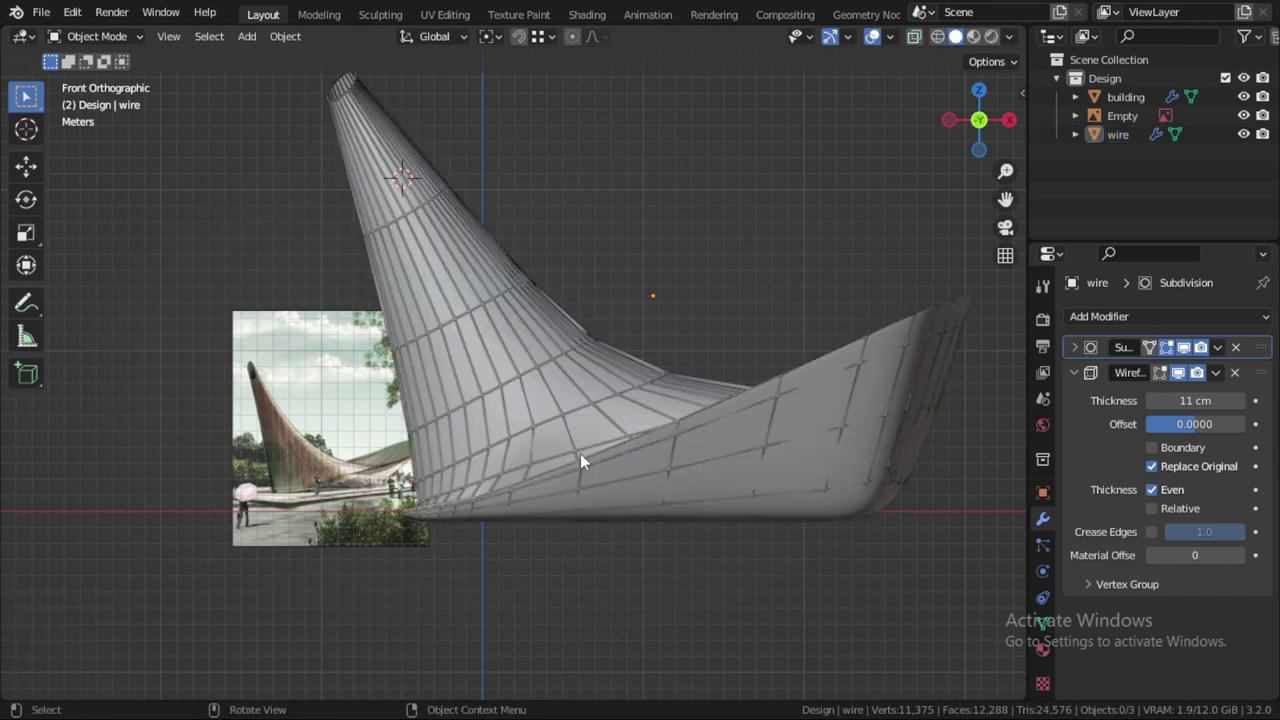
pyautogui.moveTo(580, 453)
pyautogui.mouseDown(button='middle')
pyautogui.moveTo(698, 492)
pyautogui.moveTo(630, 502)
pyautogui.moveTo(600, 466)
pyautogui.moveTo(451, 534)
pyautogui.mouseUp(button='middle')
pyautogui.click(729, 478)
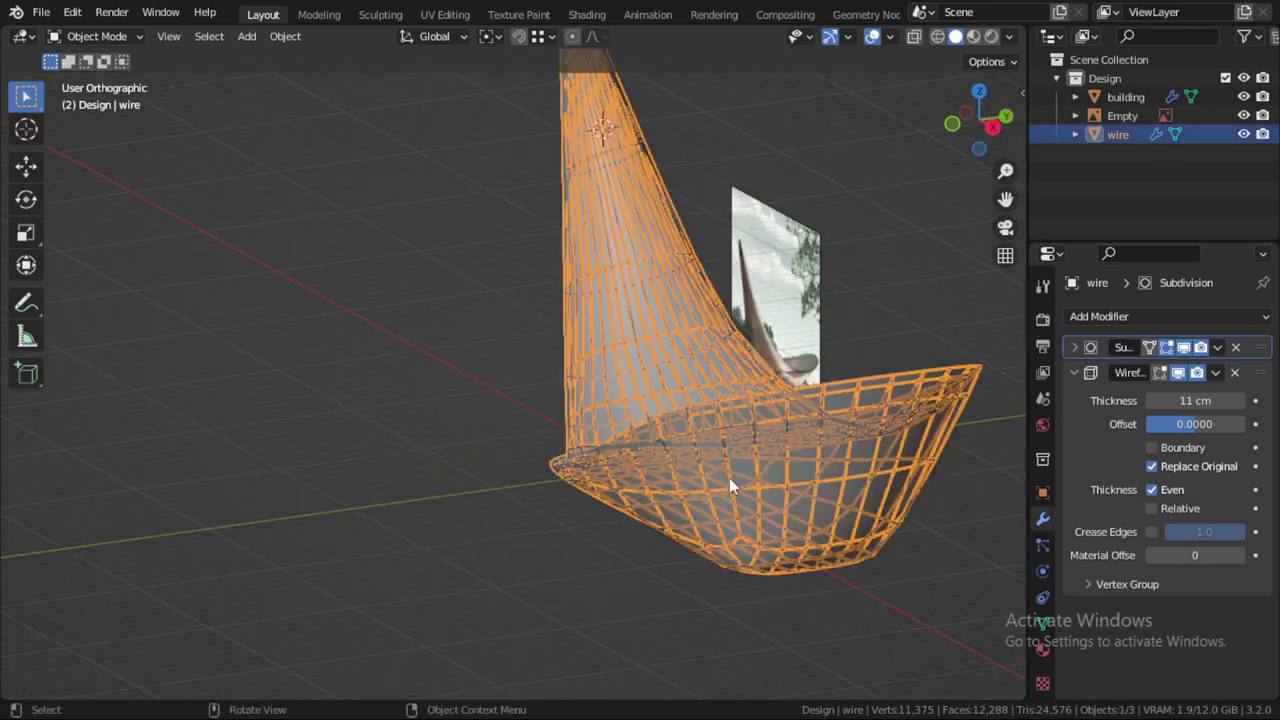
pyautogui.press('Tab')
pyautogui.press('KP_7')
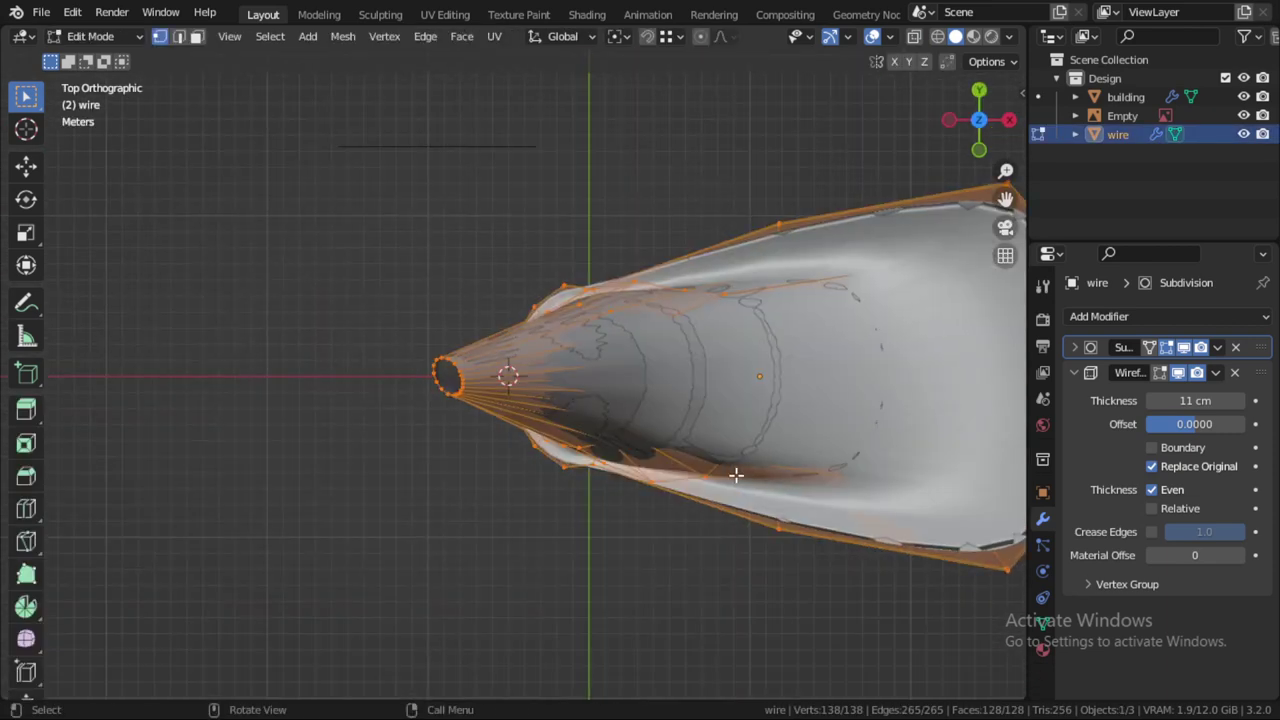
pyautogui.scroll(1, 735, 475)
pyautogui.scroll(1, 700, 420)
pyautogui.press('s')
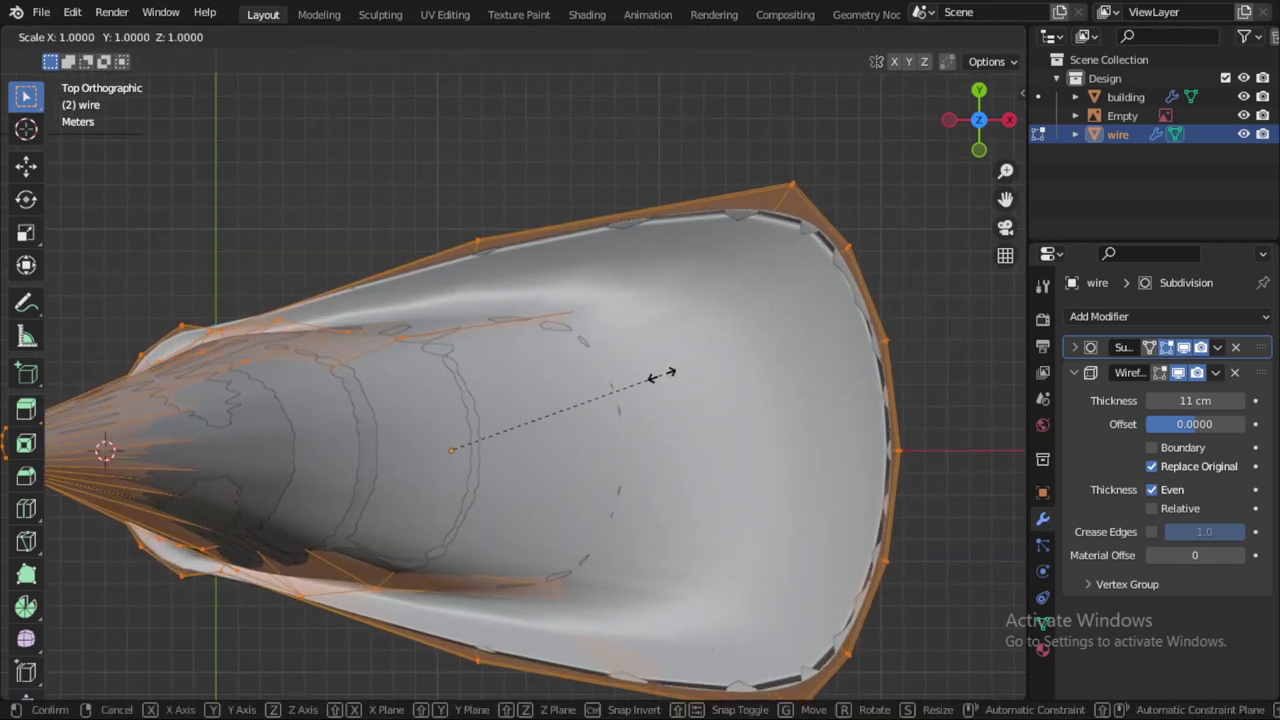
pyautogui.press('y')
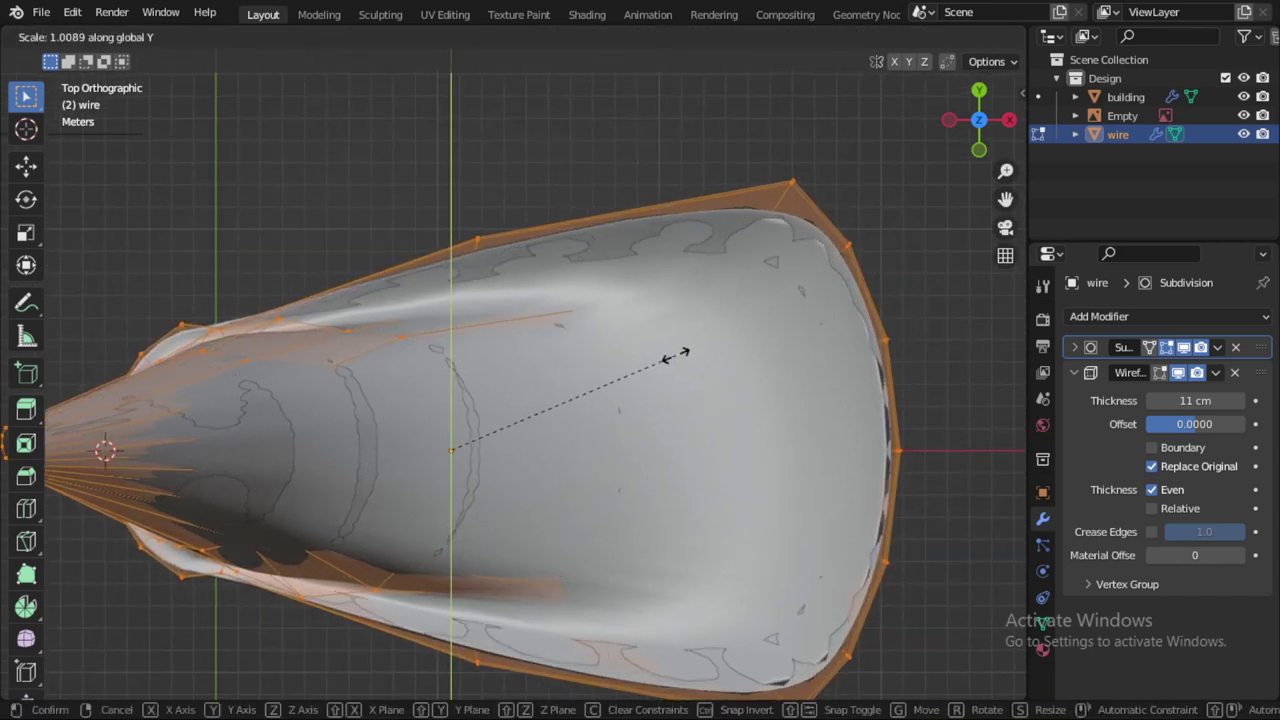
pyautogui.rightClick(675, 355)
pyautogui.press('s')
pyautogui.press('y')
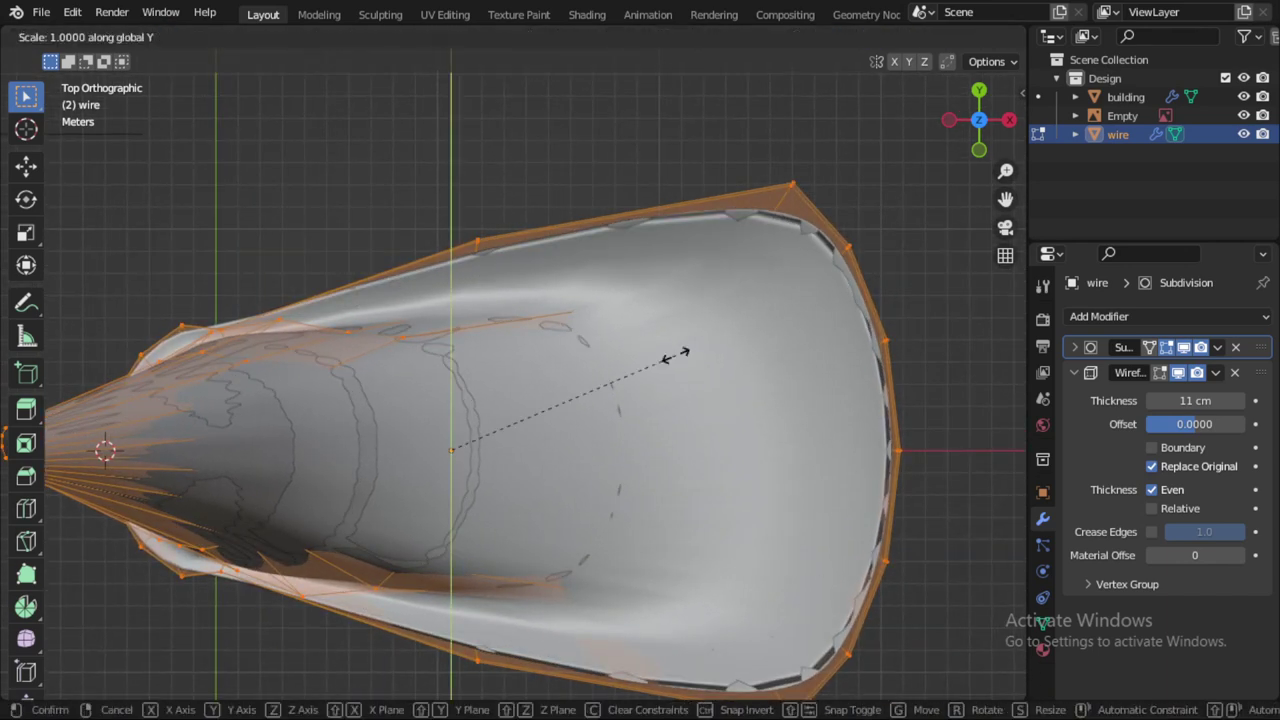
pyautogui.rightClick(677, 350)
pyautogui.press('Tab')
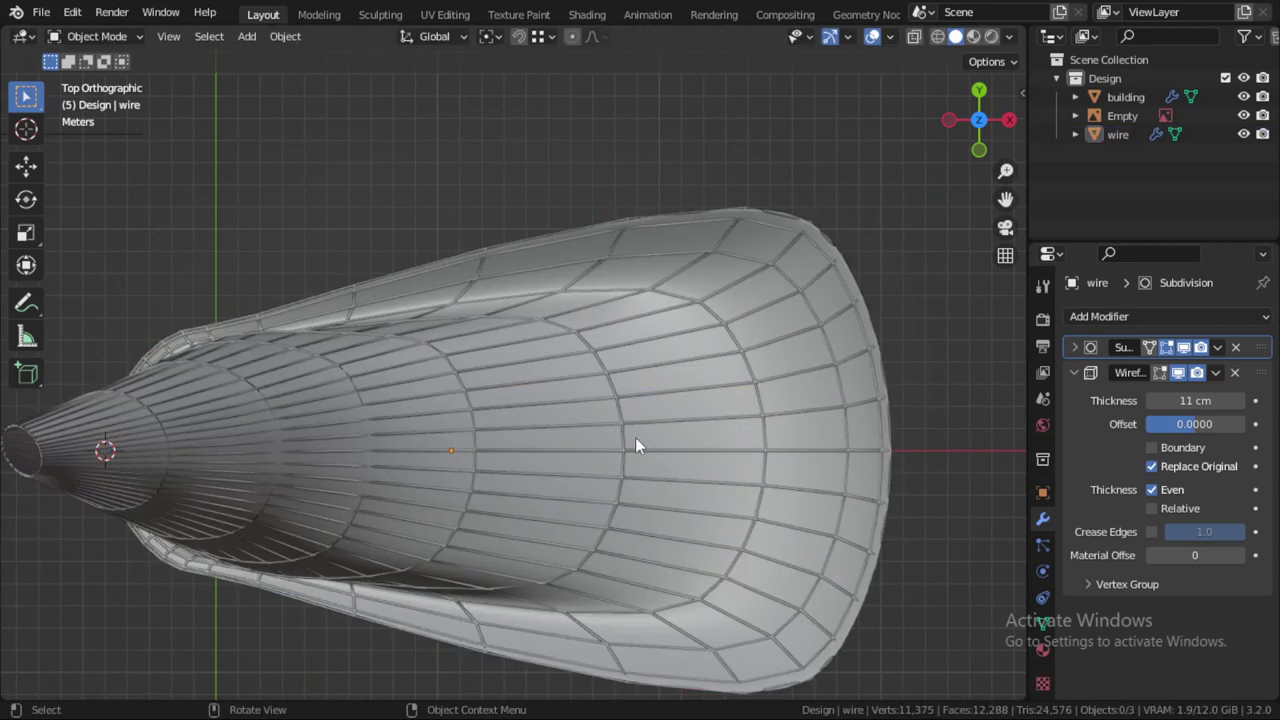
pyautogui.moveTo(635, 437)
pyautogui.mouseDown(button='middle')
pyautogui.moveTo(623, 342)
pyautogui.moveTo(640, 291)
pyautogui.moveTo(520, 451)
pyautogui.moveTo(569, 360)
pyautogui.mouseUp(button='middle')
pyautogui.scroll(3, 517, 458)
# Step: Select the wire lattice and enter Edit Mode in front orthographic view
pyautogui.scroll(-2, 545, 457)
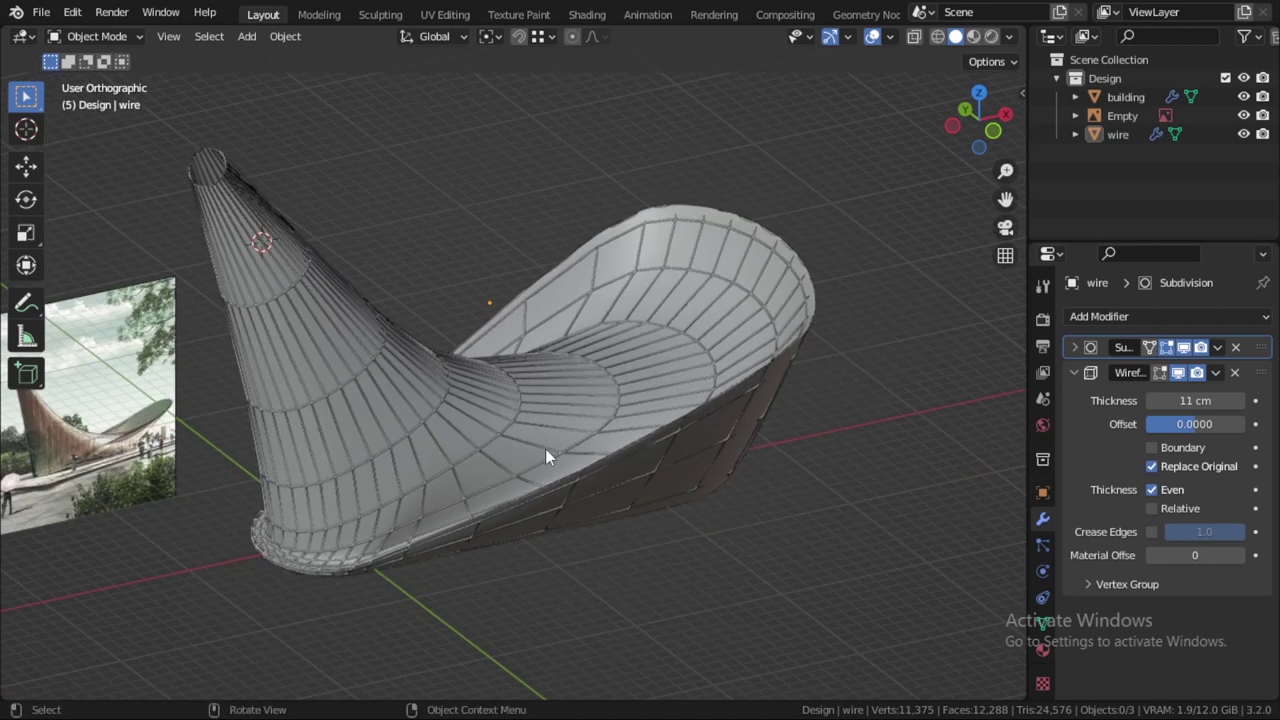
pyautogui.moveTo(545, 448)
pyautogui.mouseDown(button='middle')
pyautogui.moveTo(503, 426)
pyautogui.moveTo(559, 437)
pyautogui.mouseUp(button='middle')
pyautogui.click(540, 421)
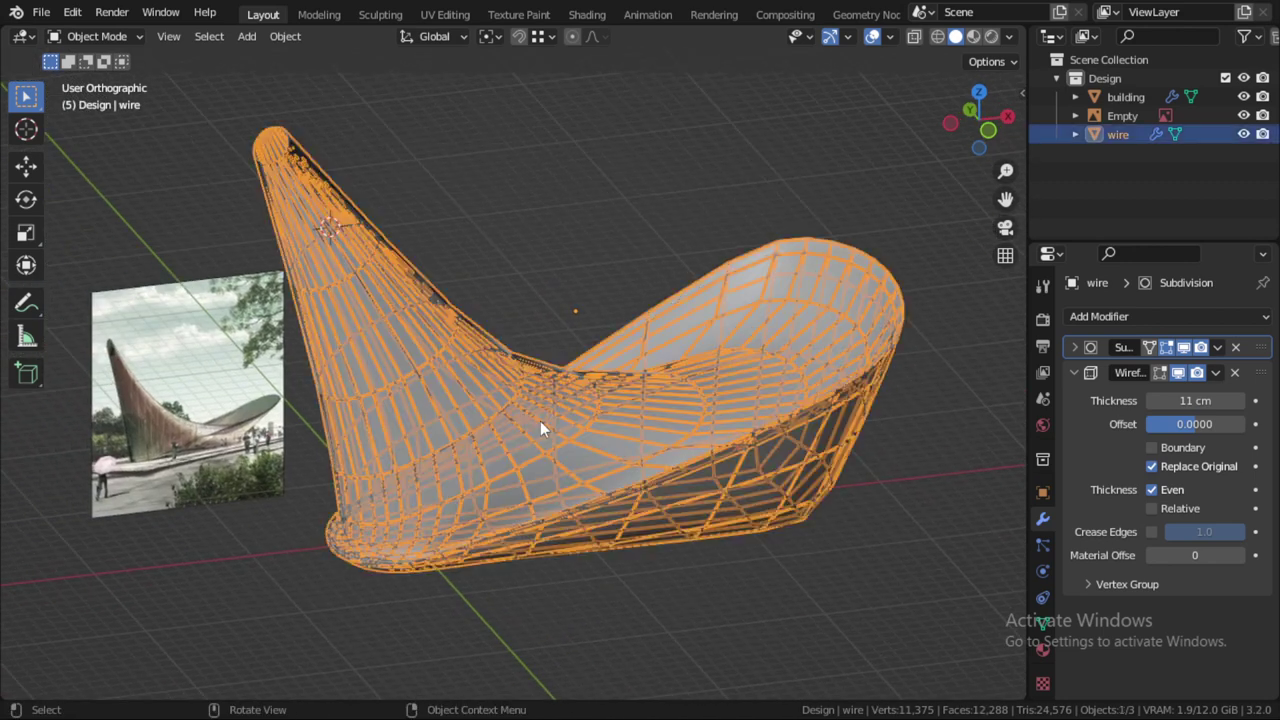
pyautogui.click(521, 414)
pyautogui.click(480, 409)
pyautogui.press('KP_1')
pyautogui.press('Tab')
# Step: Rotate one edge loop on the tall spike about 5 degrees to follow the reference curve
pyautogui.keyDown('shift'); pyautogui.moveTo(444, 351); pyautogui.dragTo(502, 398, button='middle'); pyautogui.keyUp('shift')
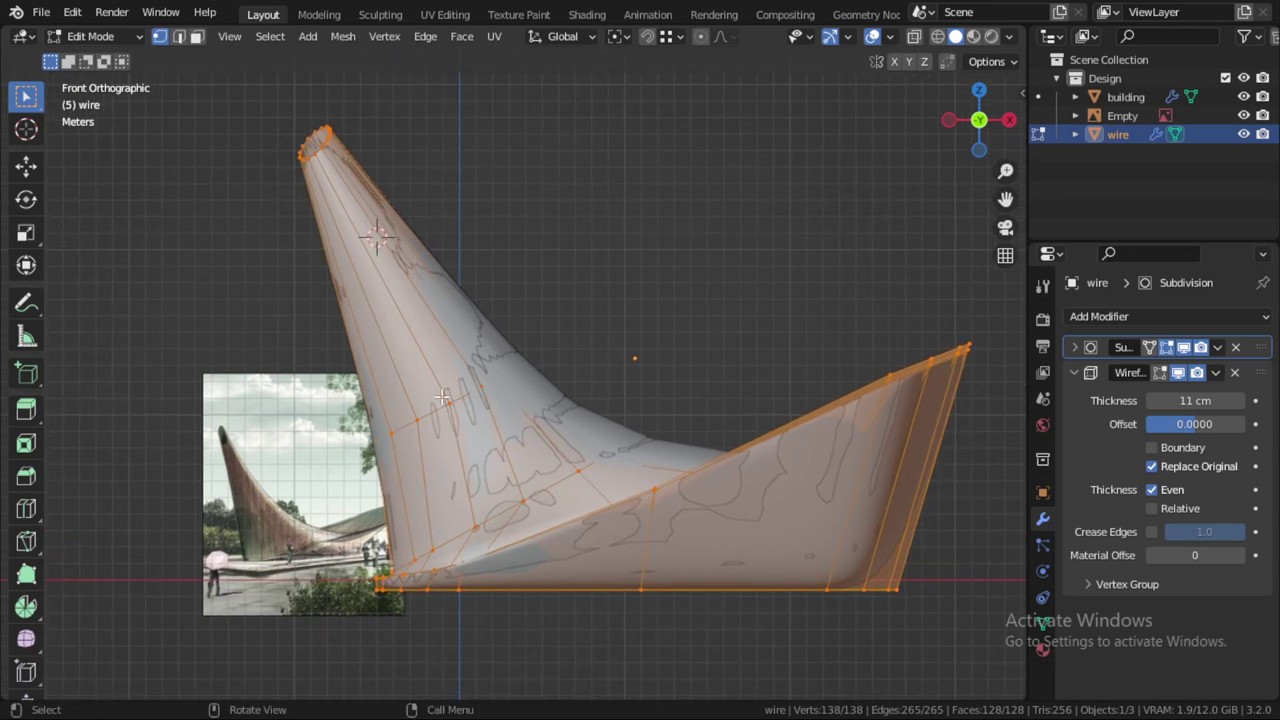
pyautogui.keyDown('alt'); pyautogui.click(459, 391); pyautogui.keyUp('alt')
pyautogui.press('r')
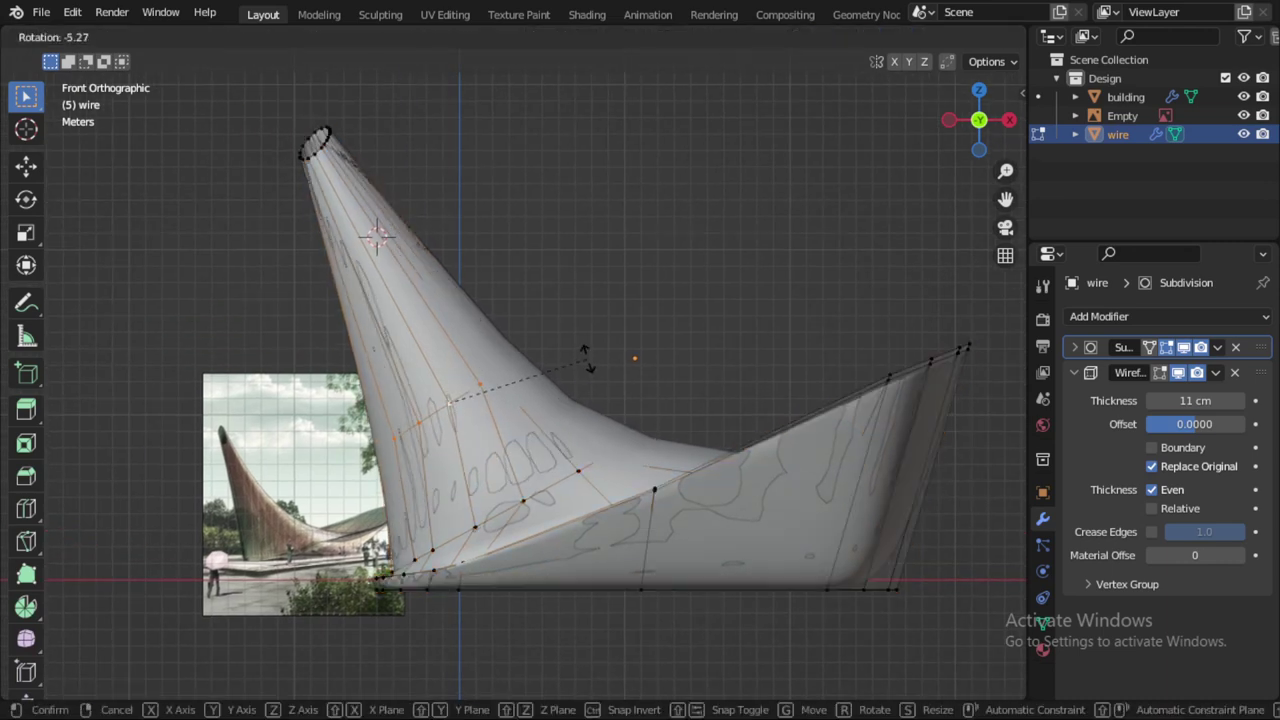
pyautogui.click(571, 324)
pyautogui.press('Tab')
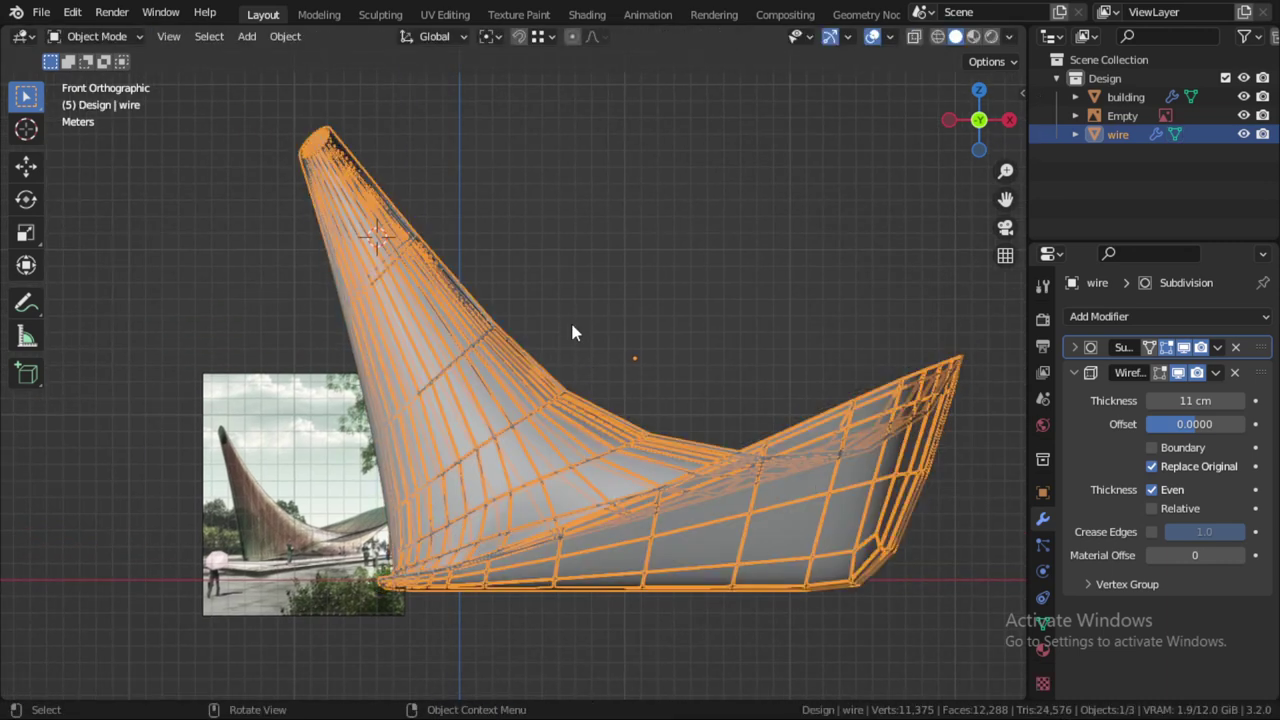
# Step: Collapse the Wireframe modifier panel and compare cage and result to check the lattice fit
pyautogui.hotkey('alt', 'a')
pyautogui.scroll(2, 448, 374)
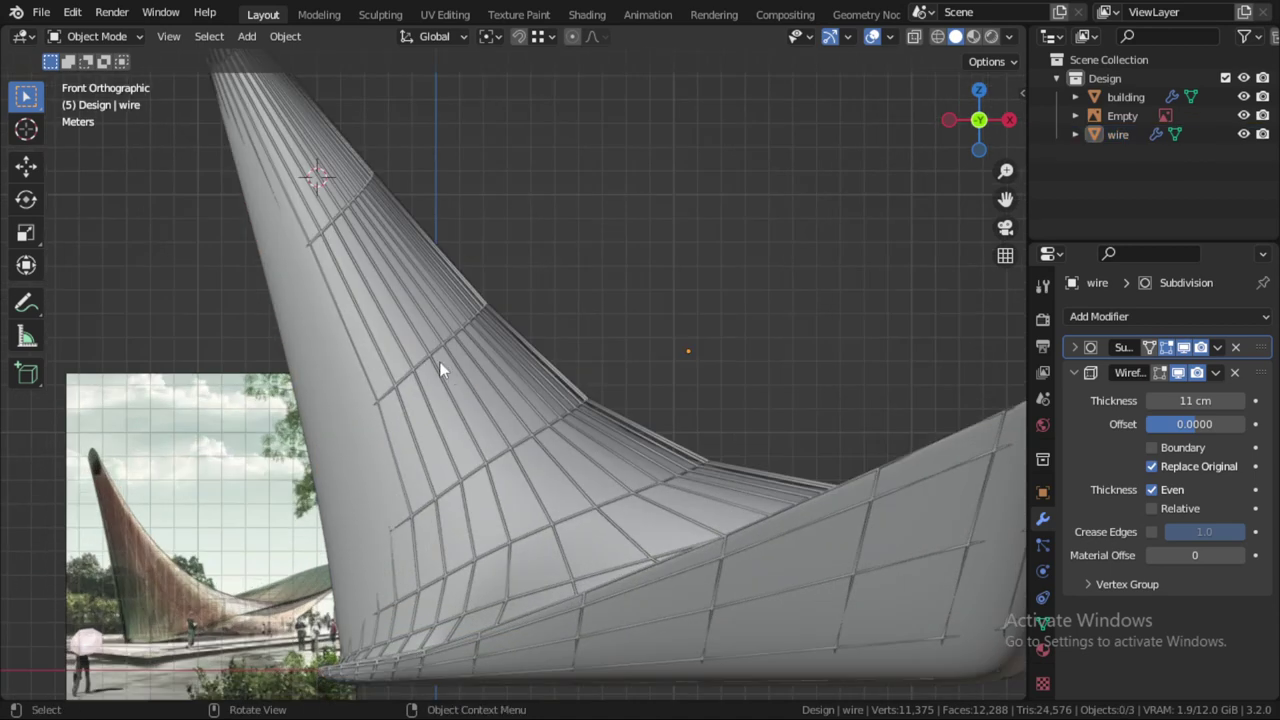
pyautogui.click(442, 363)
pyautogui.click(1075, 372)
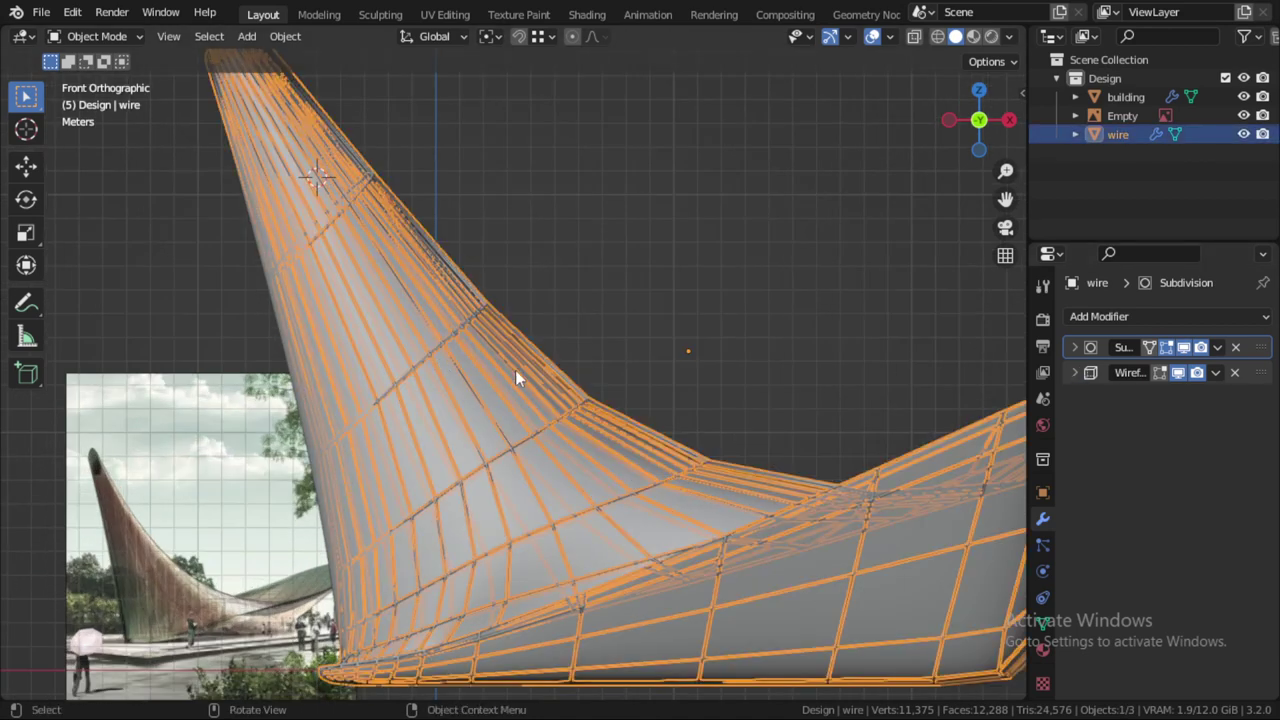
pyautogui.press('Tab')
pyautogui.press('Tab')
pyautogui.press('Tab')
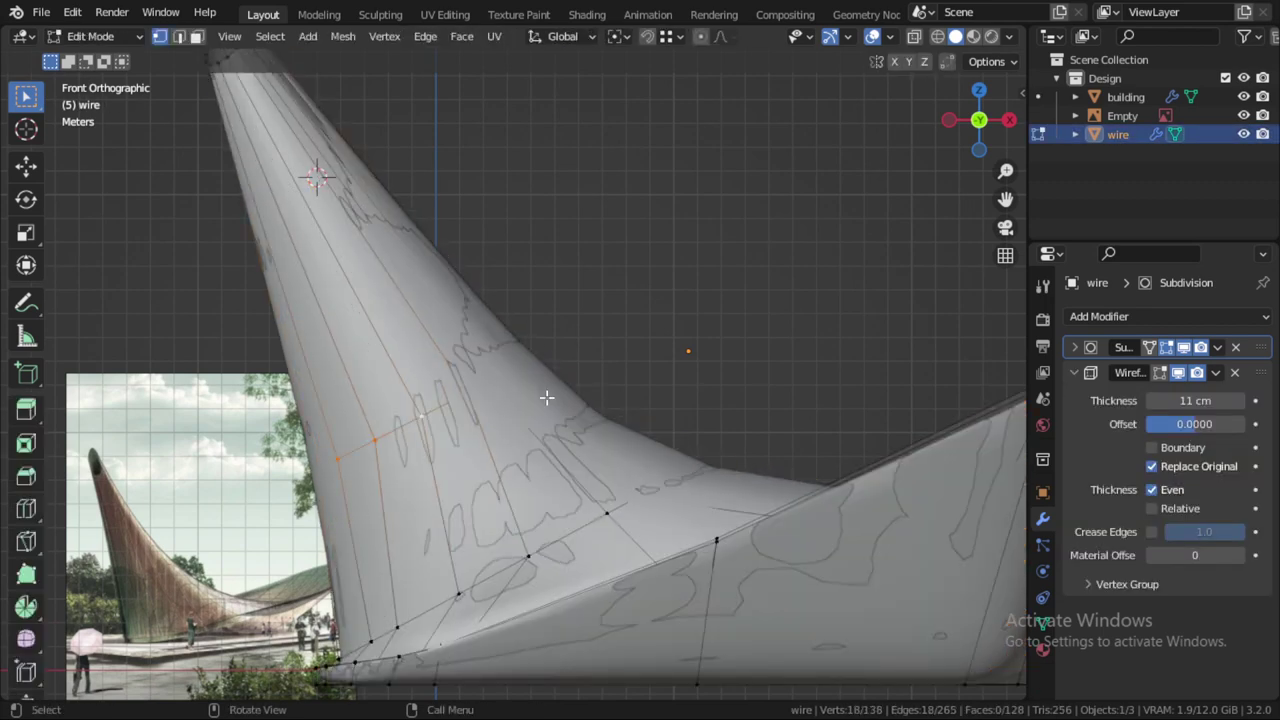
pyautogui.press('Tab')
pyautogui.scroll(-1, 546, 410)
pyautogui.hotkey('alt', 'a')
pyautogui.moveTo(552, 430); pyautogui.dragTo(777, 474, button='middle')
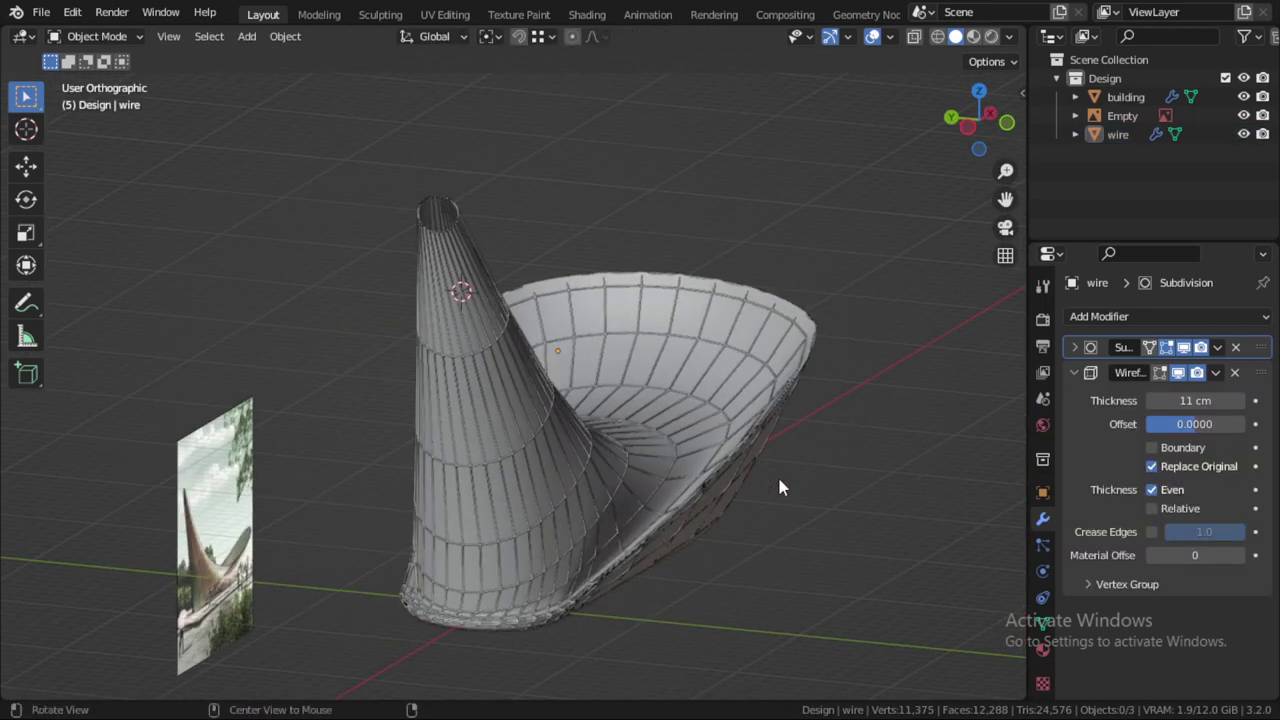